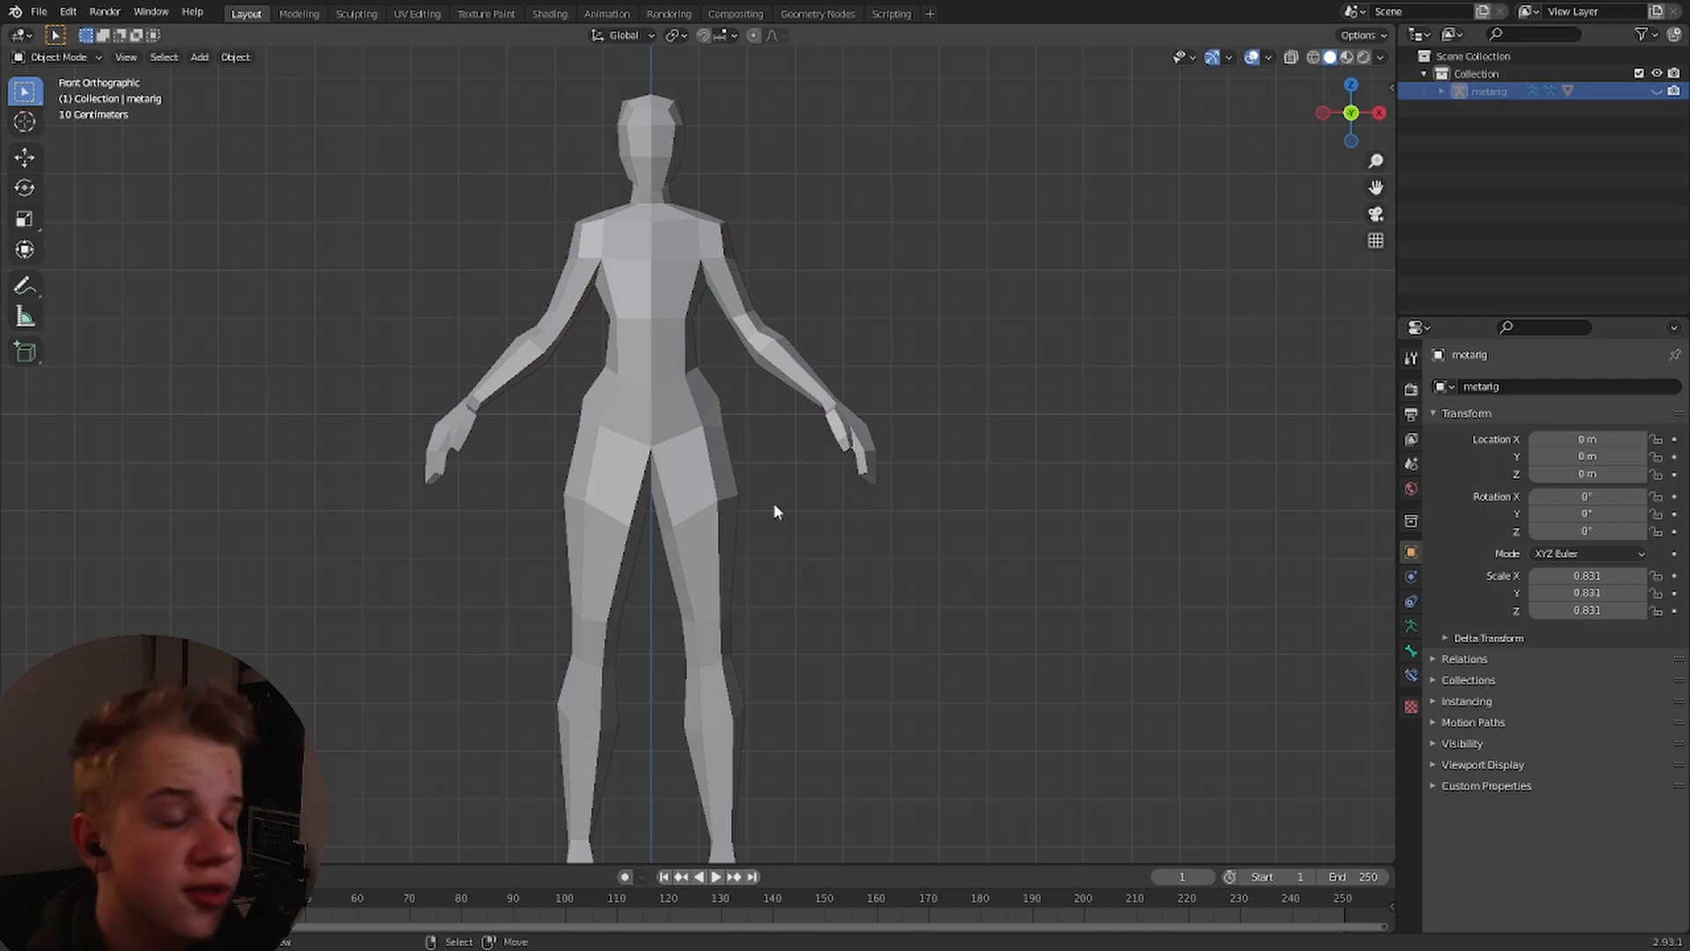
Sketch annotation outlines of the forearm, elbow, upper-arm and chest armour plates over the body, following the reference photo.
scroll(691, 467, "down", 2)
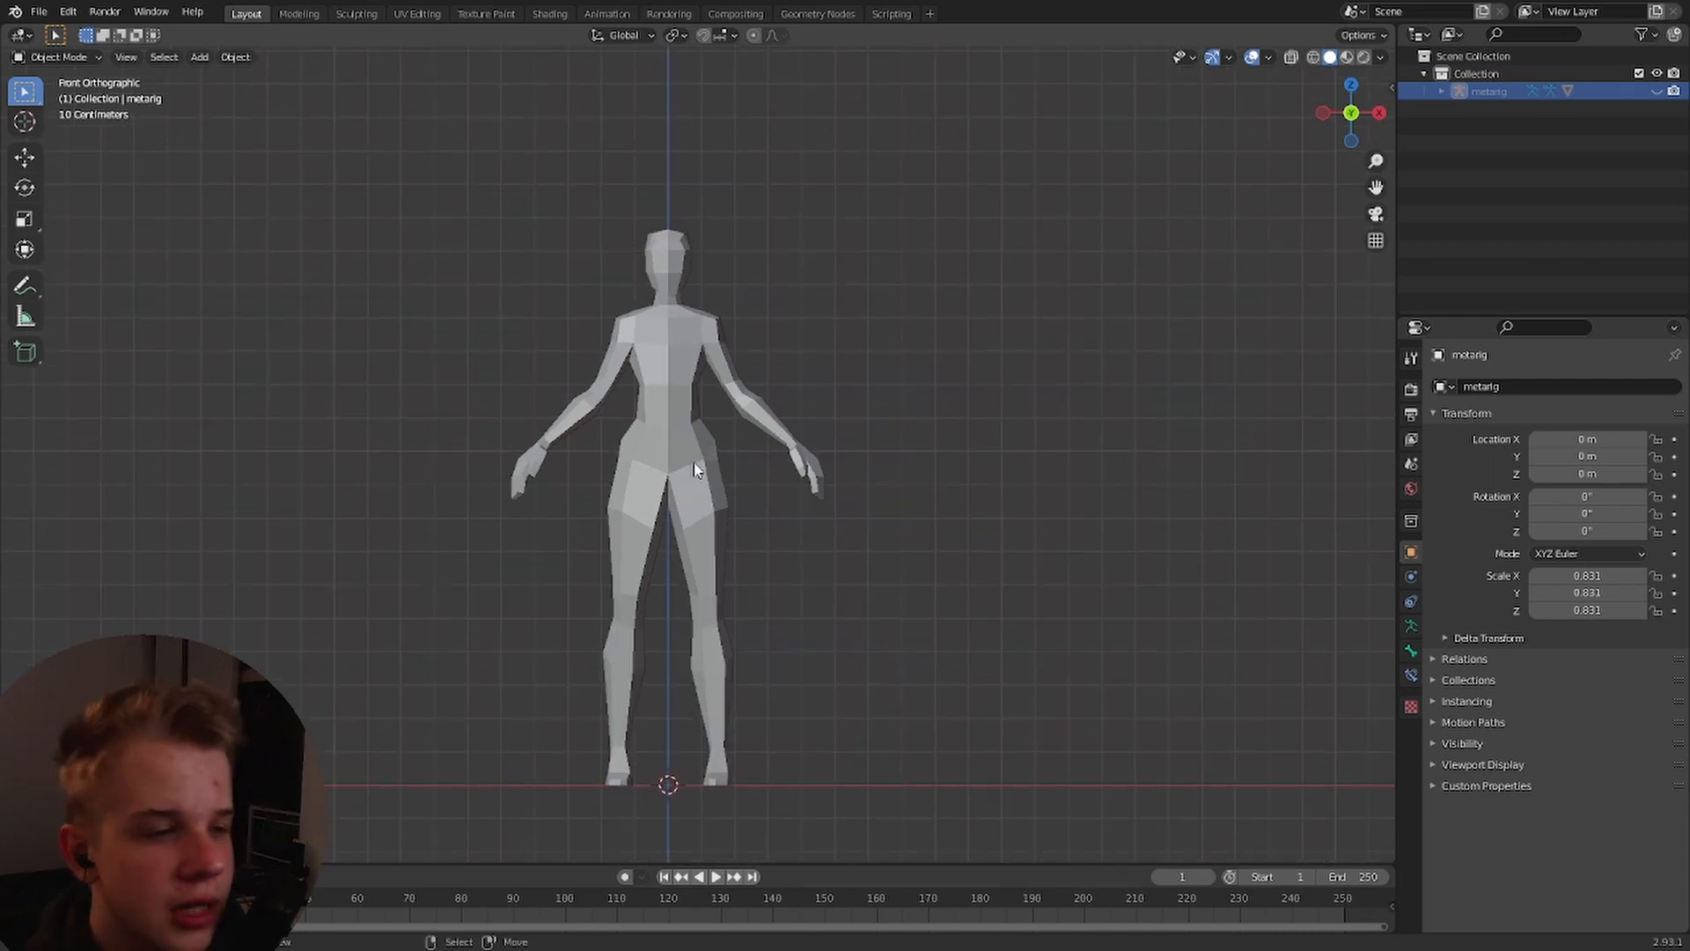
scroll(694, 469, "up", 3)
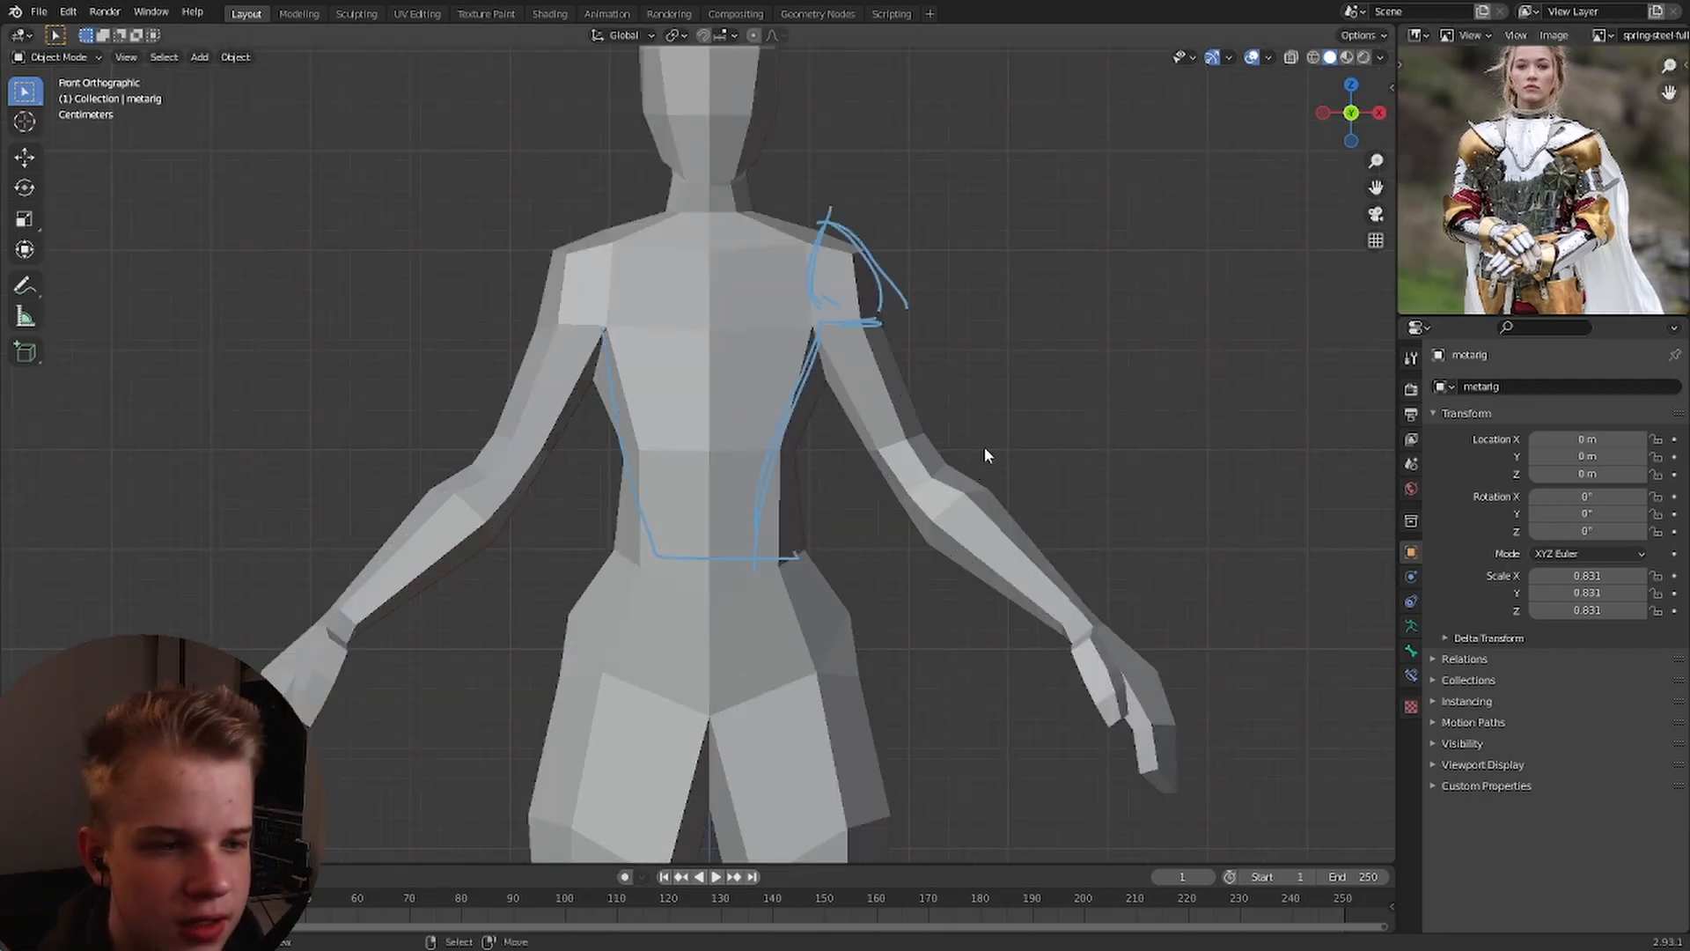
mouse_move(947, 454)
left_mouse_down()
mouse_move(950, 581)
mouse_move(1039, 620)
left_mouse_up()
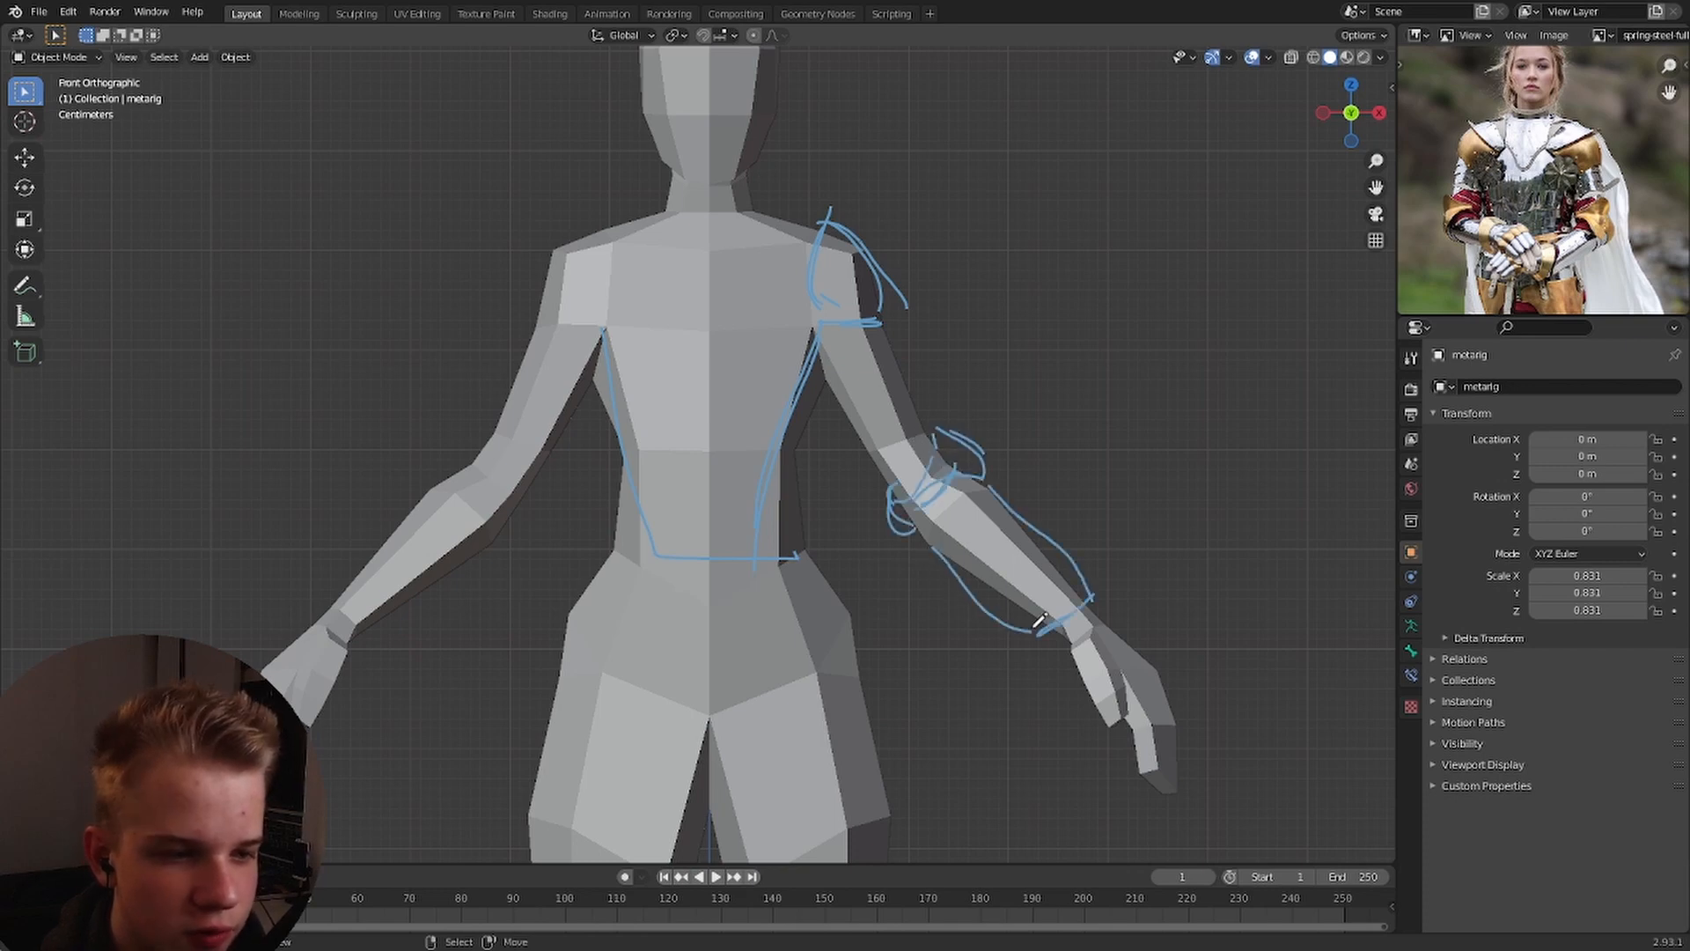
left_click_drag(883, 318, 913, 373)
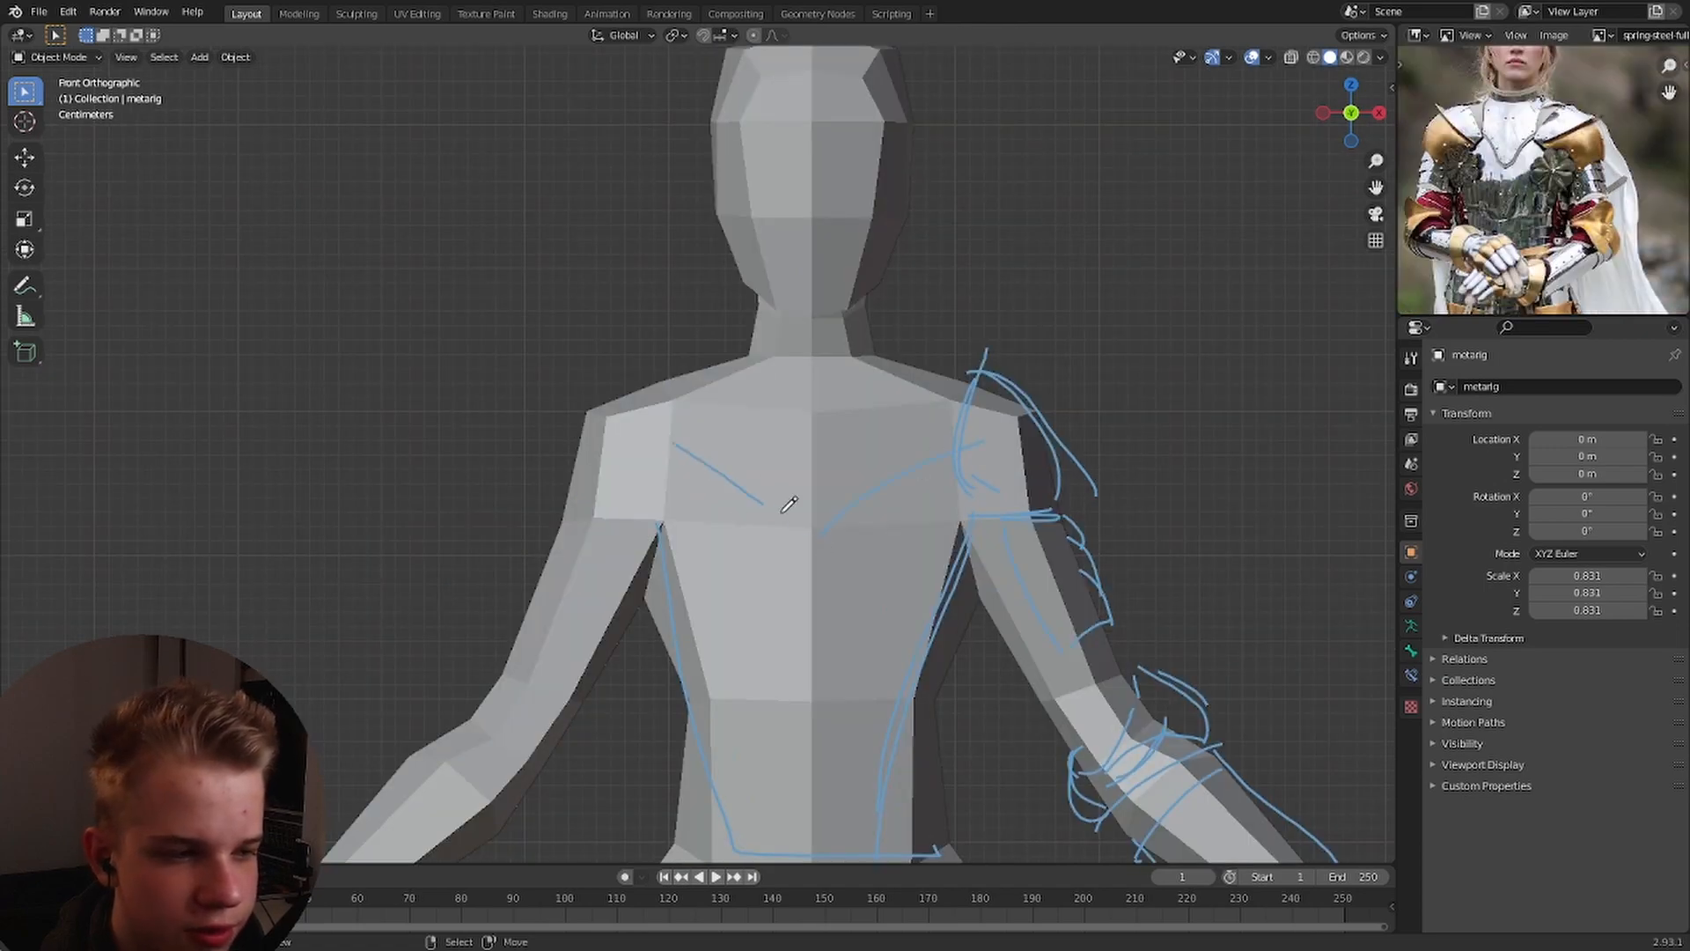
scroll(927, 393, "down", 2)
scroll(917, 381, "up", 5)
scroll(954, 426, "down", 8)
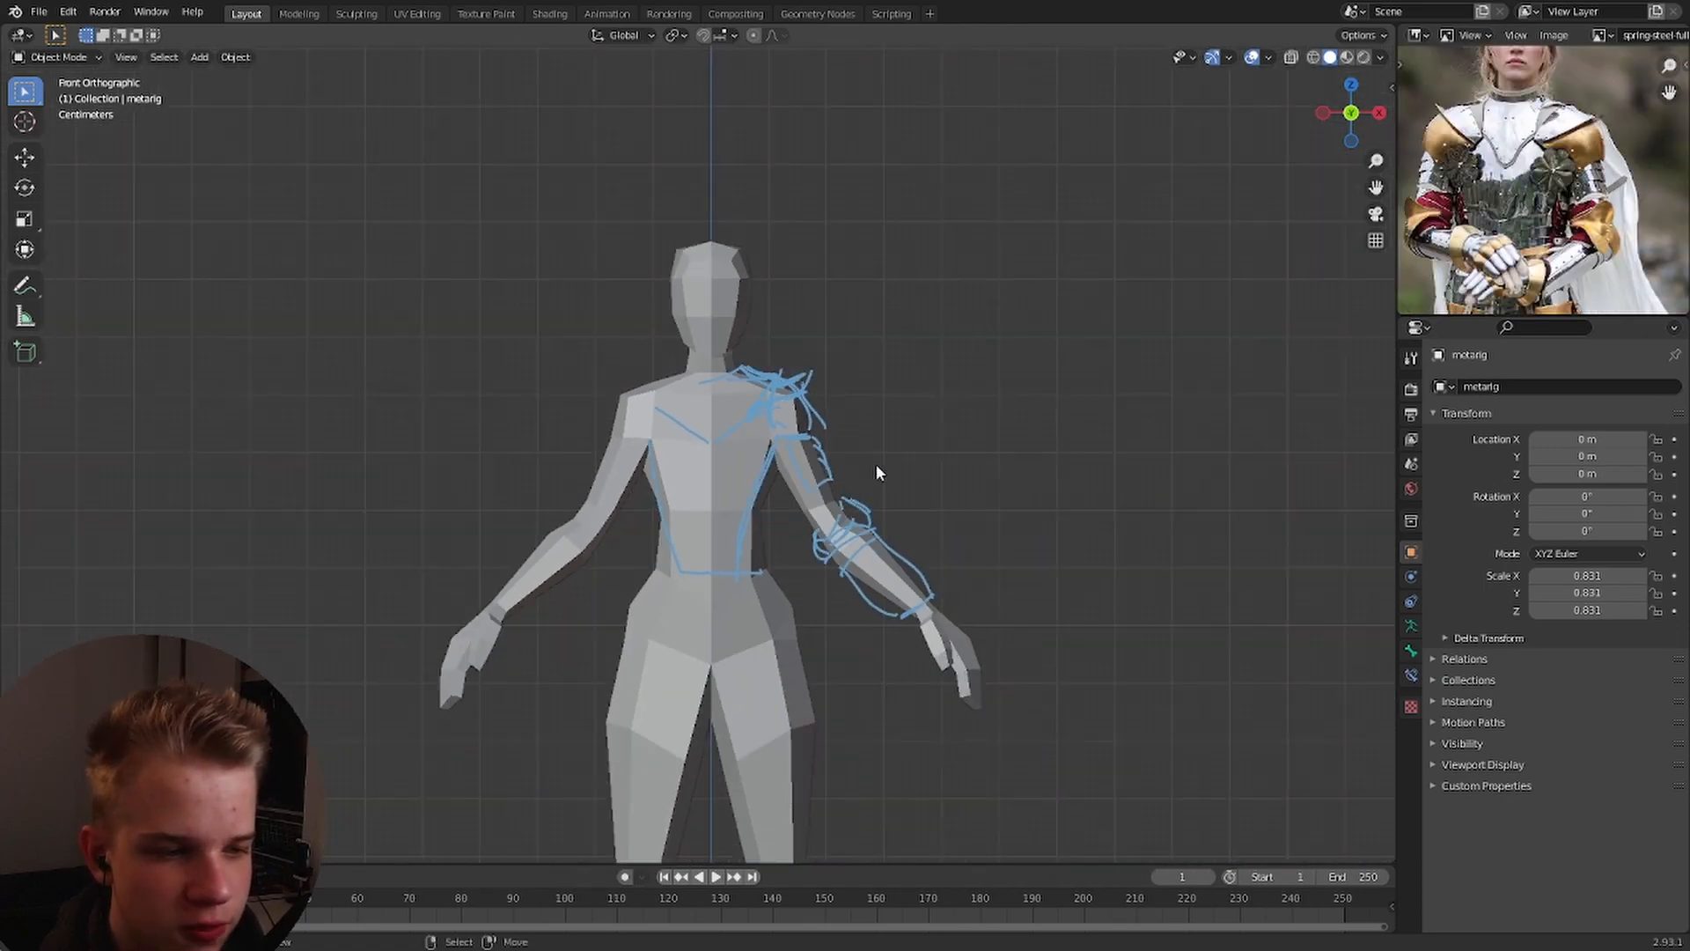
scroll(788, 510, "up", 2)
scroll(1541, 181, "up", 3)
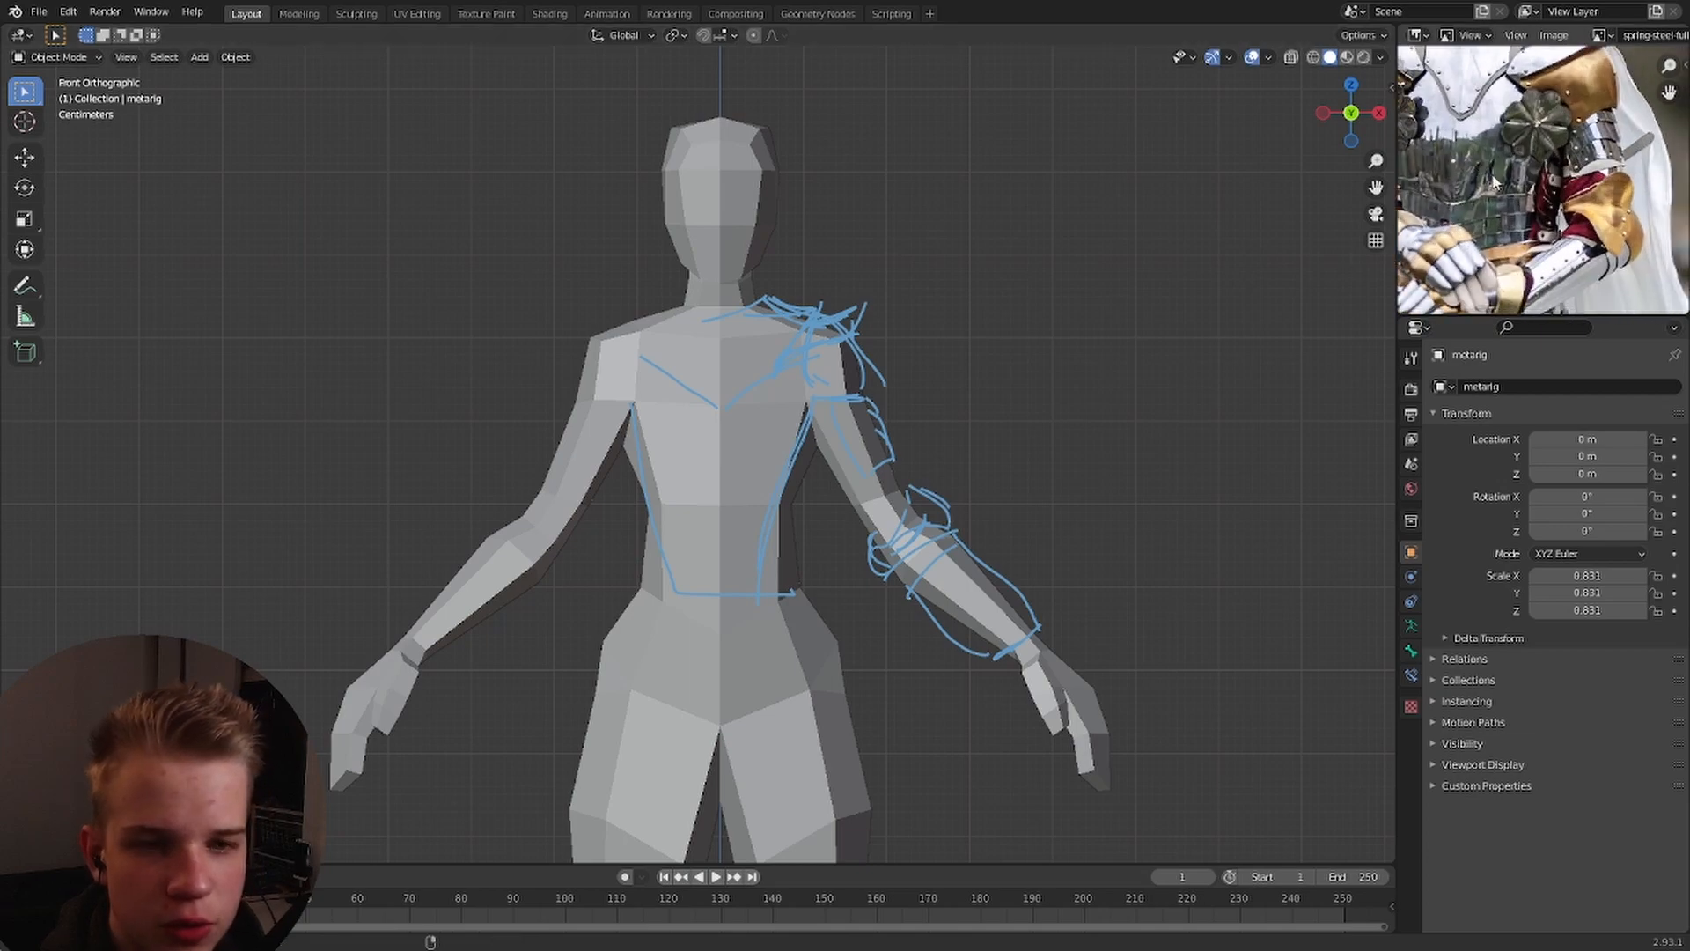
Duplicate the body mesh's torso and arm geometry down to the wrist and separate the copy into its own object.
key("z")
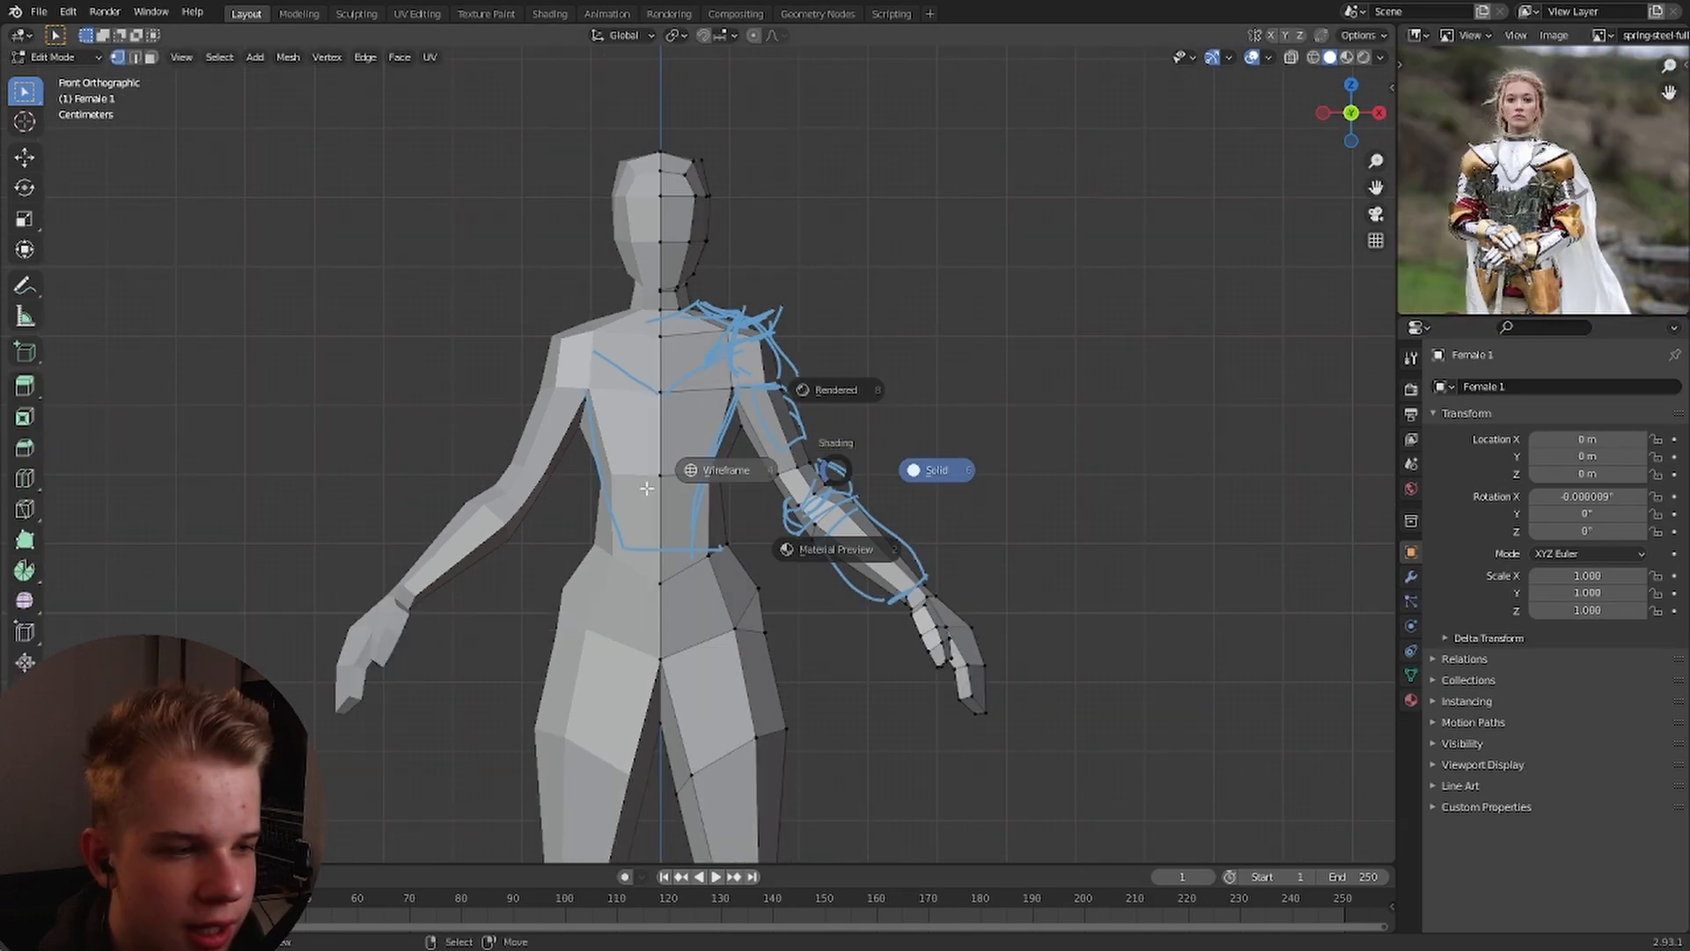
left_click(647, 487)
mouse_move(632, 592)
left_mouse_down()
mouse_move(756, 442)
mouse_move(780, 294)
mouse_move(802, 294)
left_mouse_up()
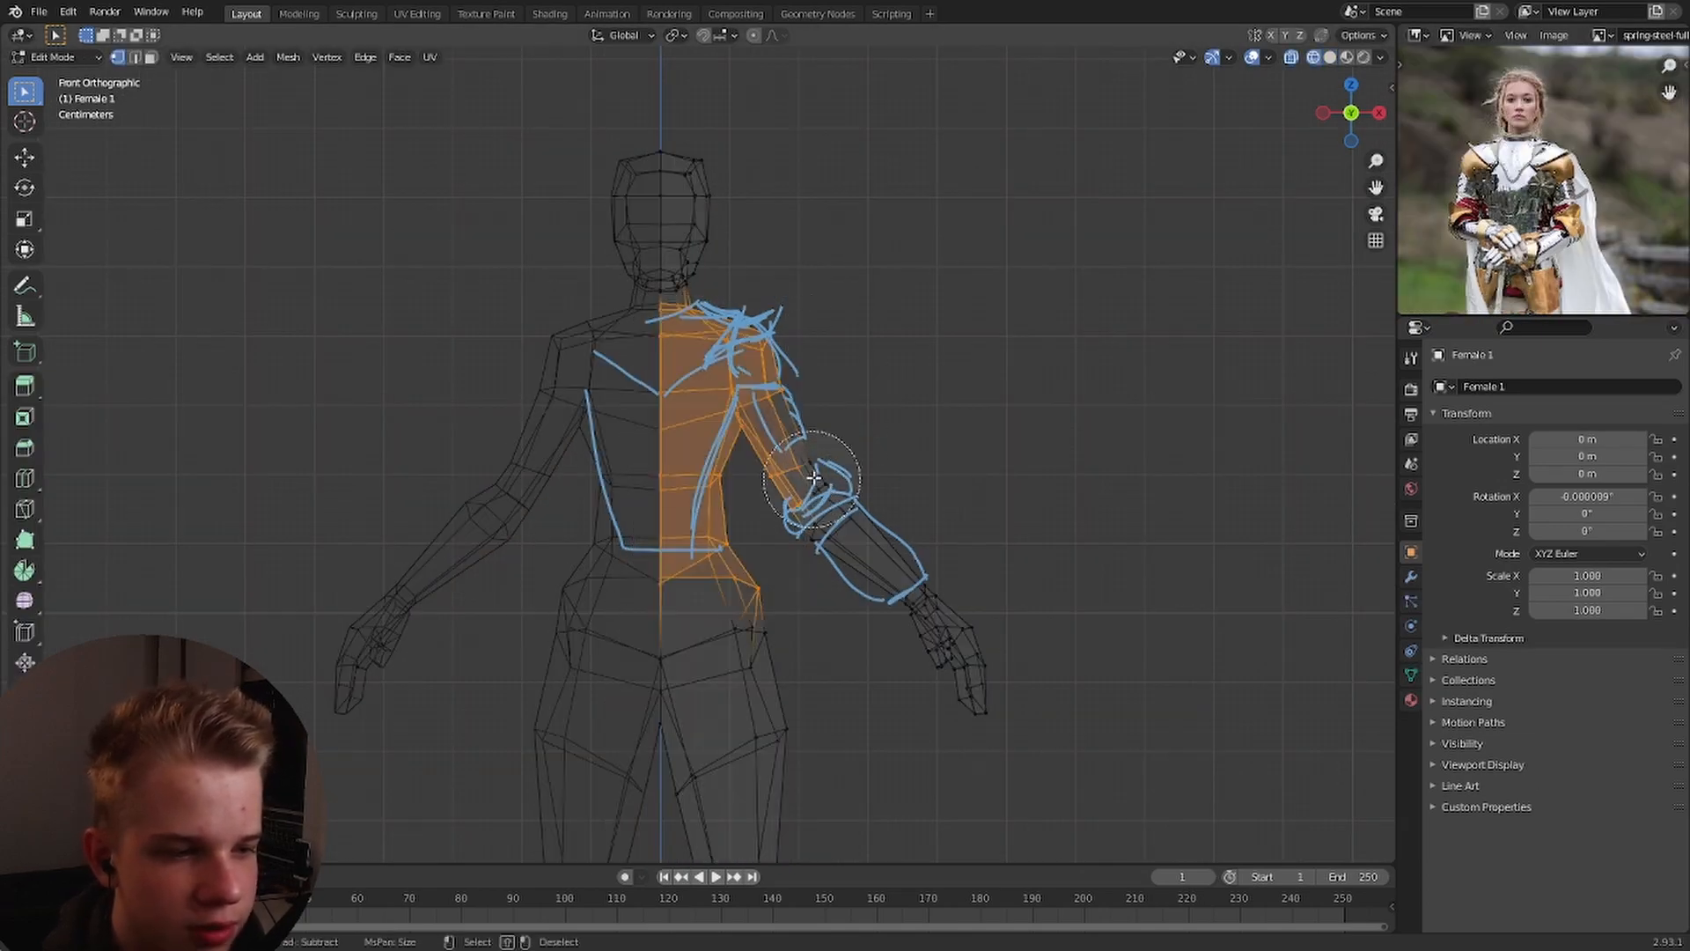
mouse_move(814, 478)
left_mouse_down()
mouse_move(837, 528)
mouse_move(890, 510)
left_mouse_up()
right_click(890, 510)
middle_click_drag(890, 510, 749, 544)
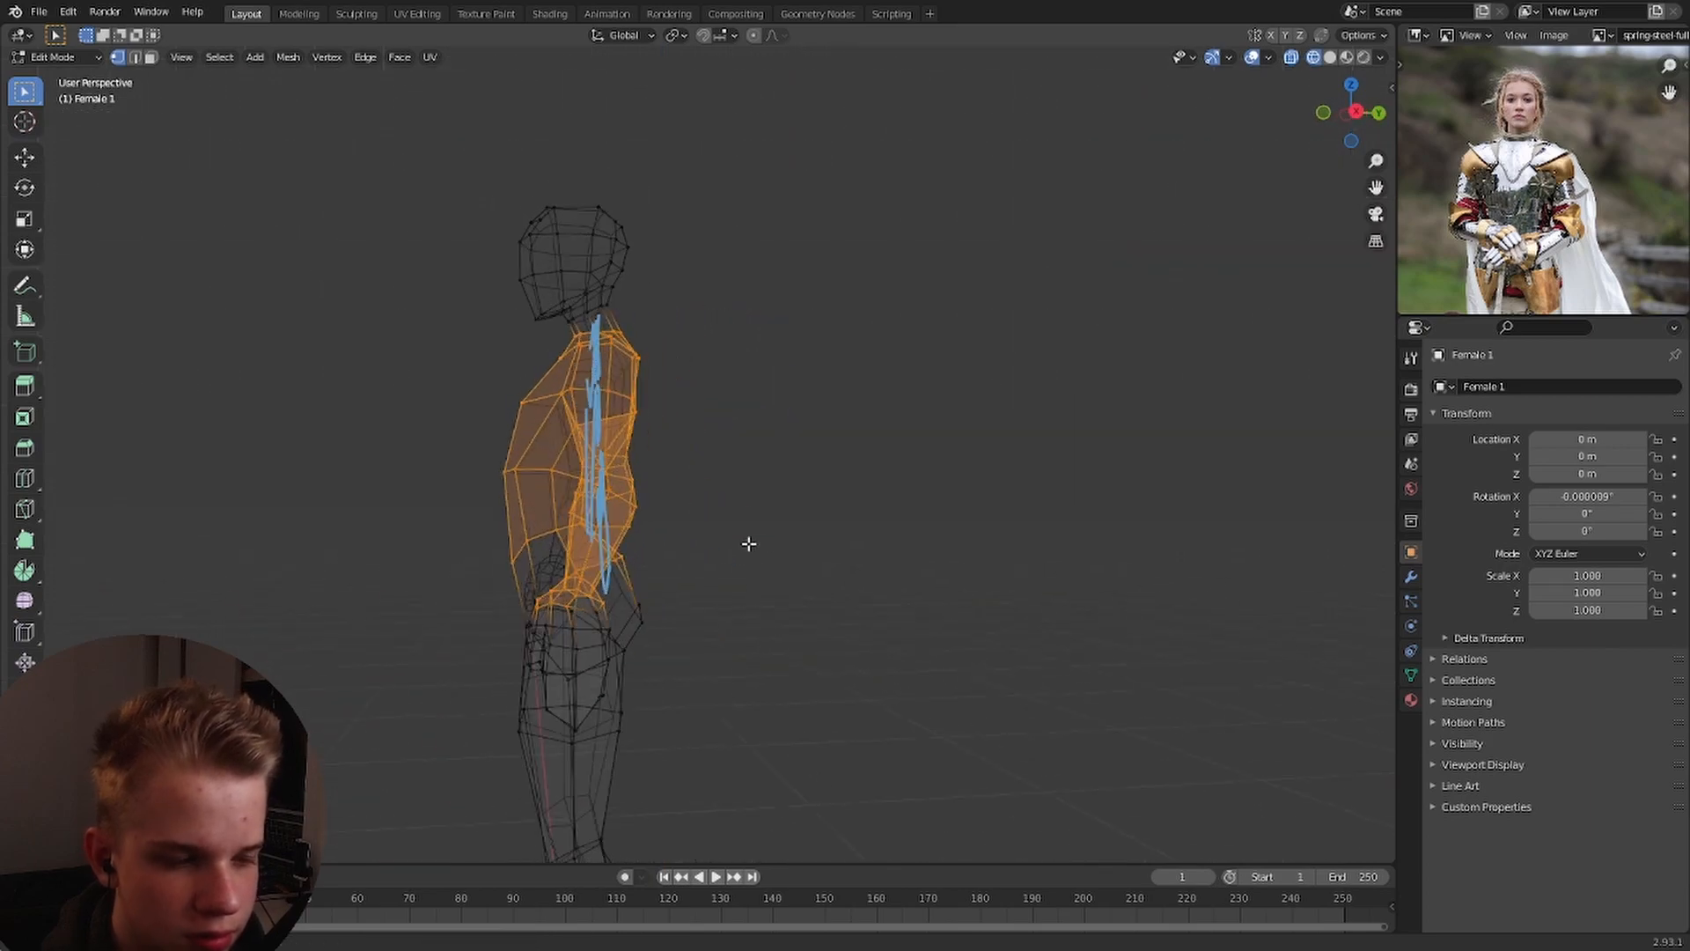
middle_click_drag(749, 544, 755, 542)
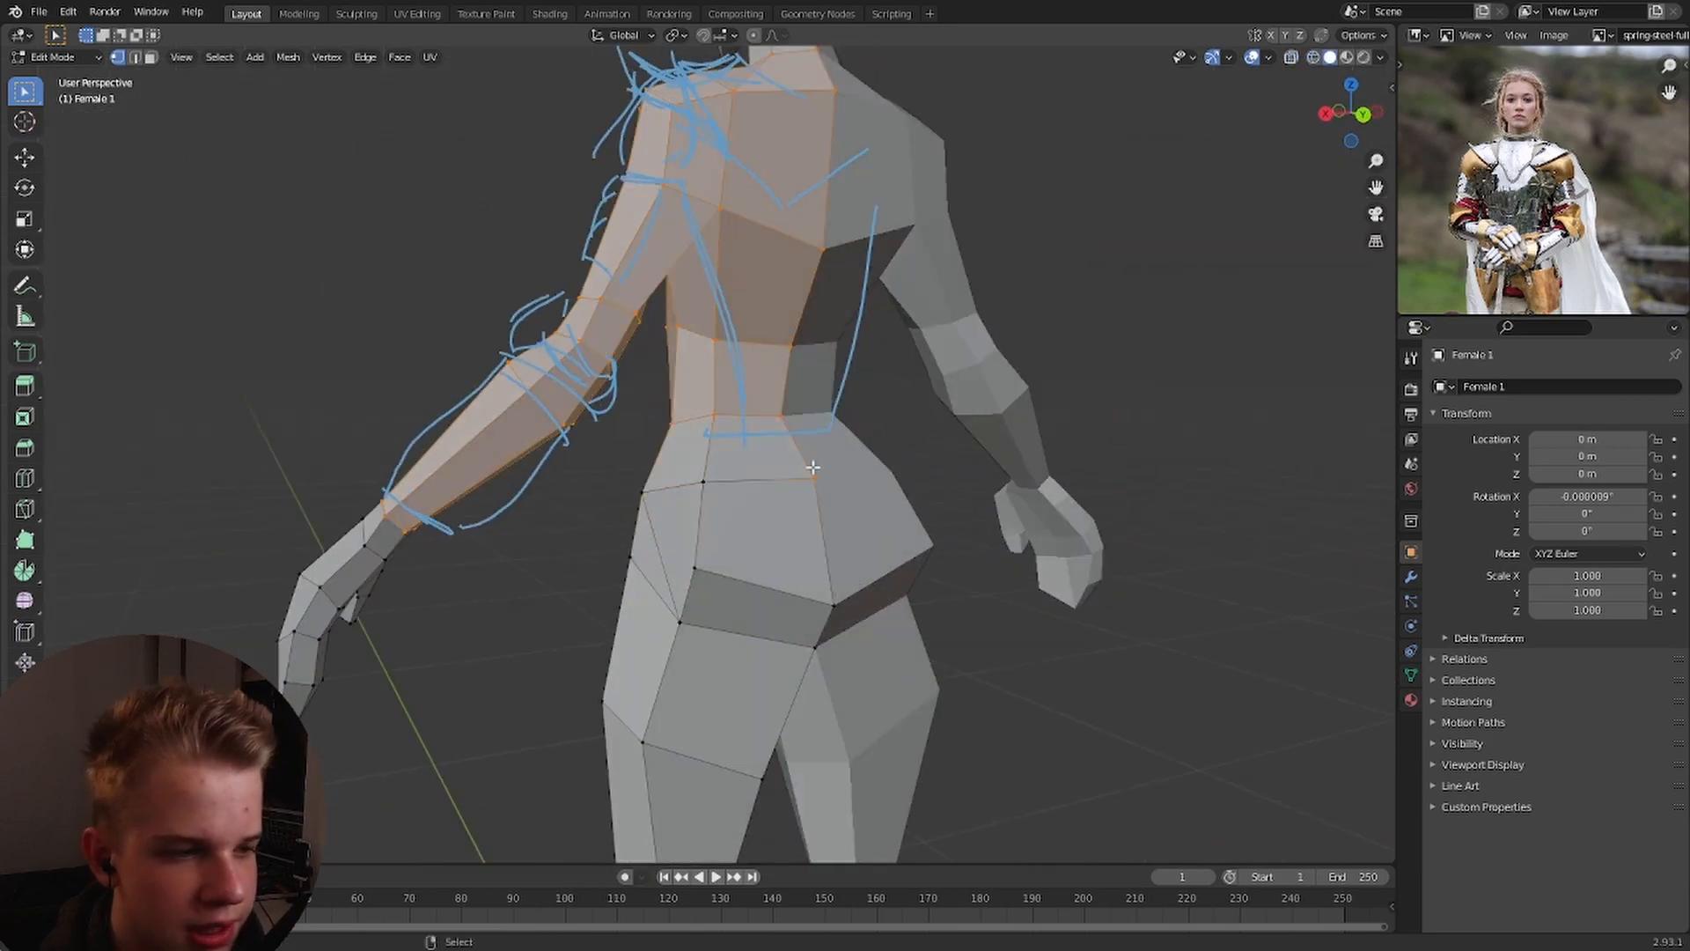
right_click(812, 466)
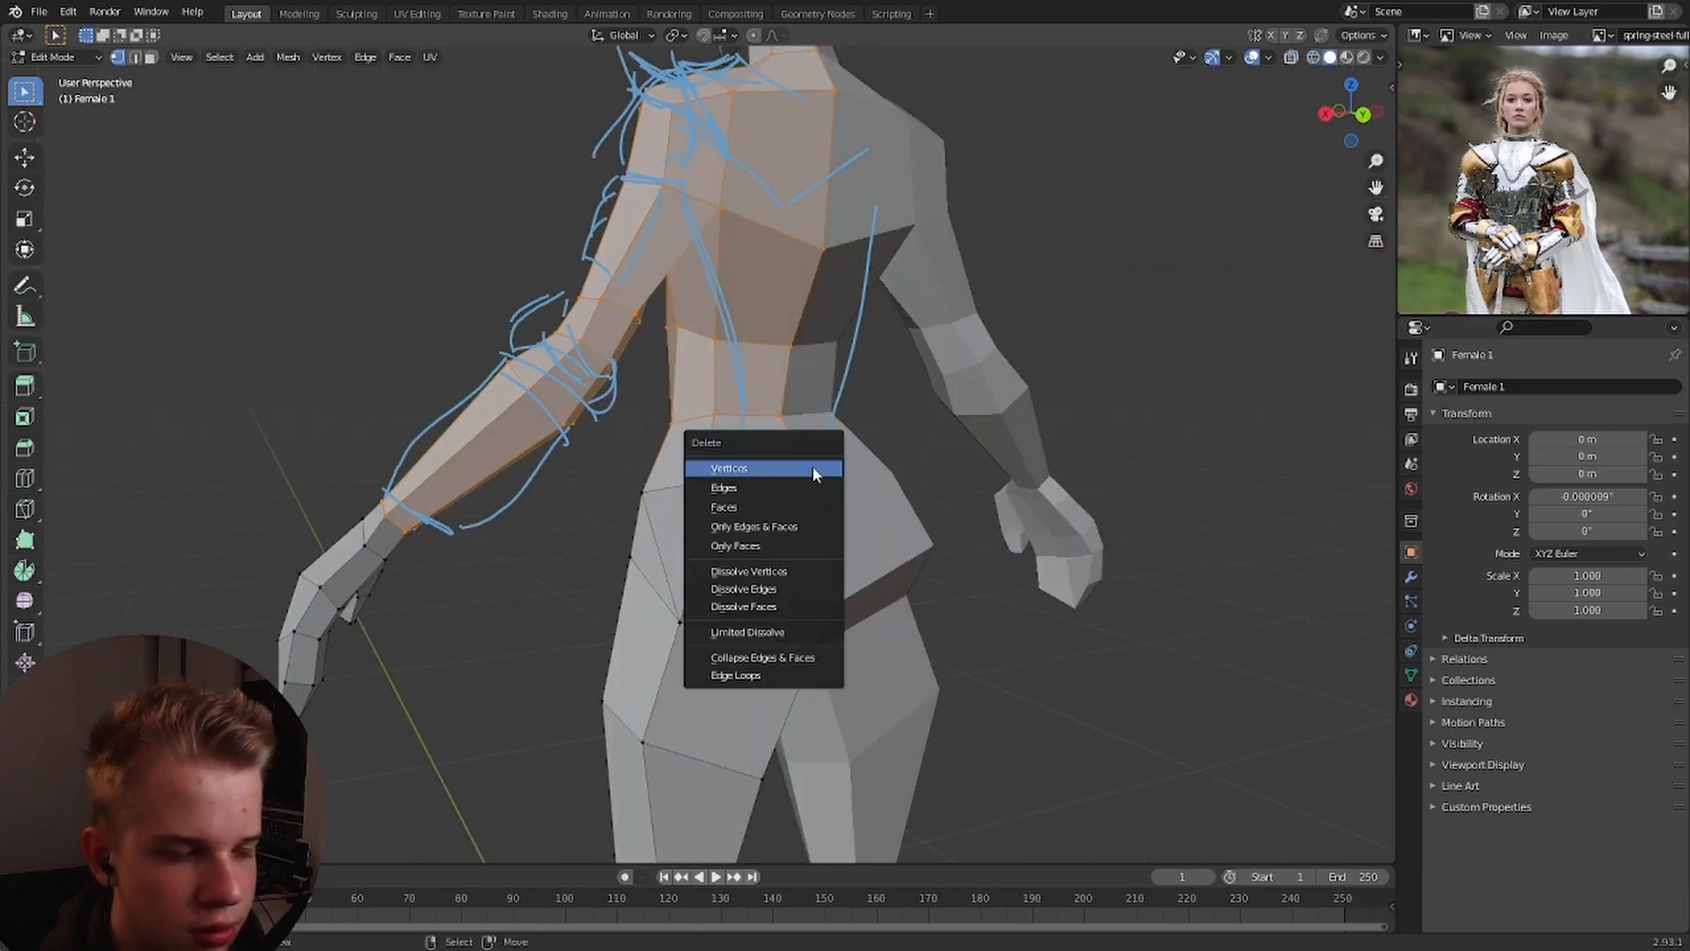
middle_click_drag(811, 466, 1009, 485)
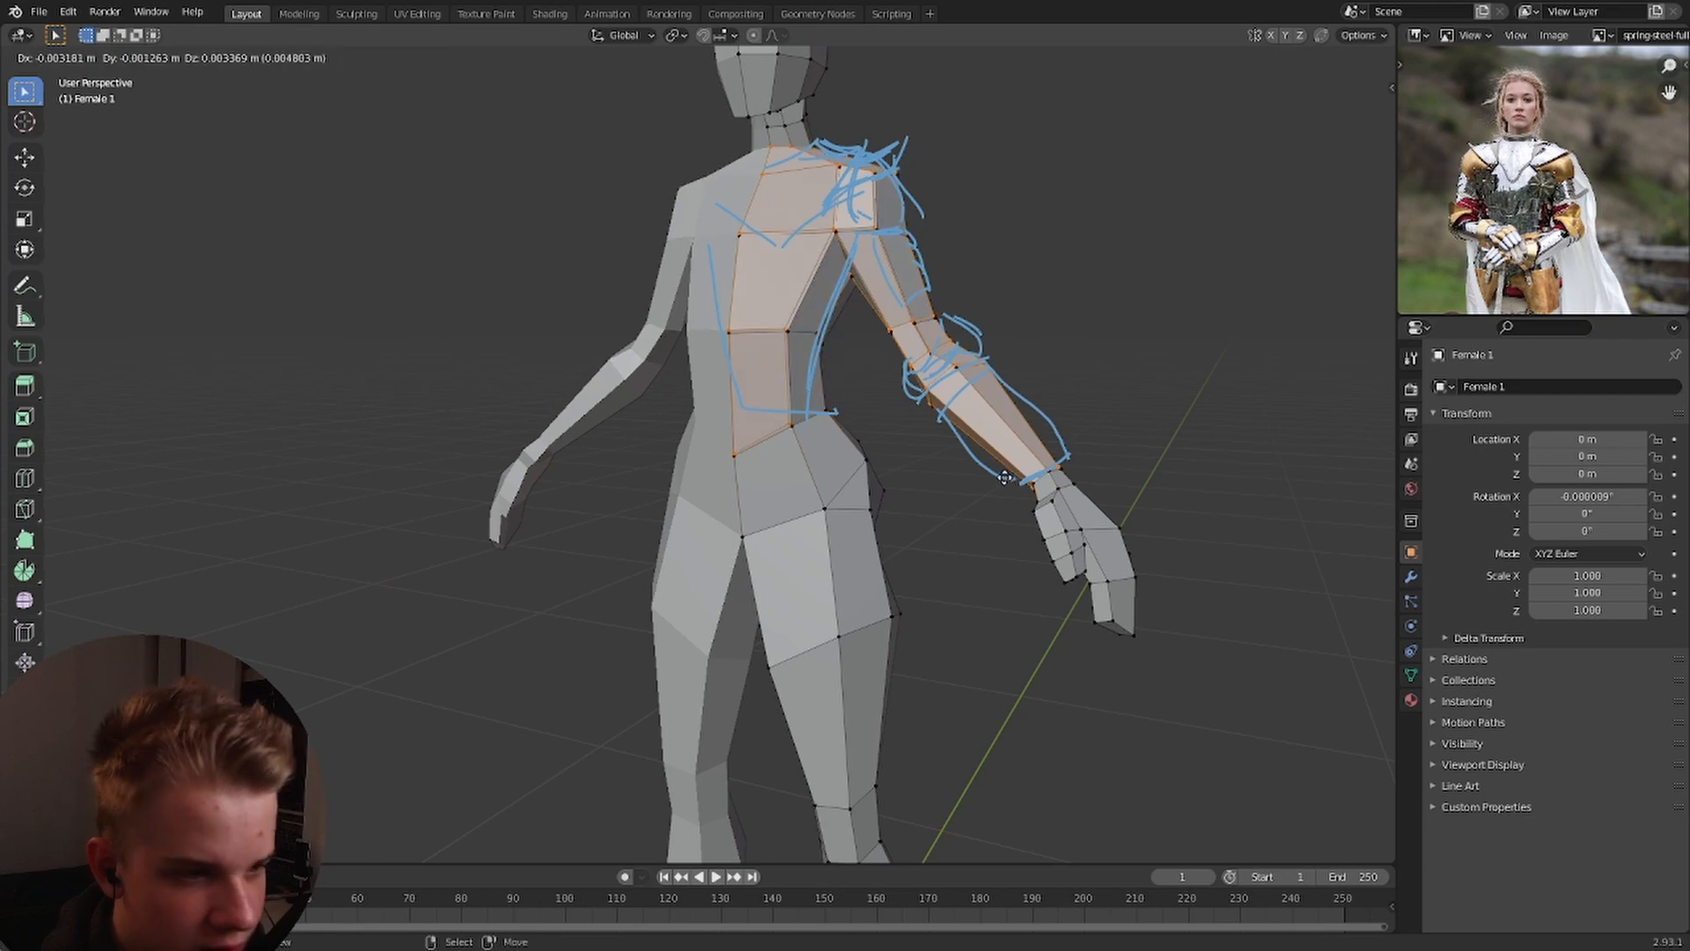
key("p")
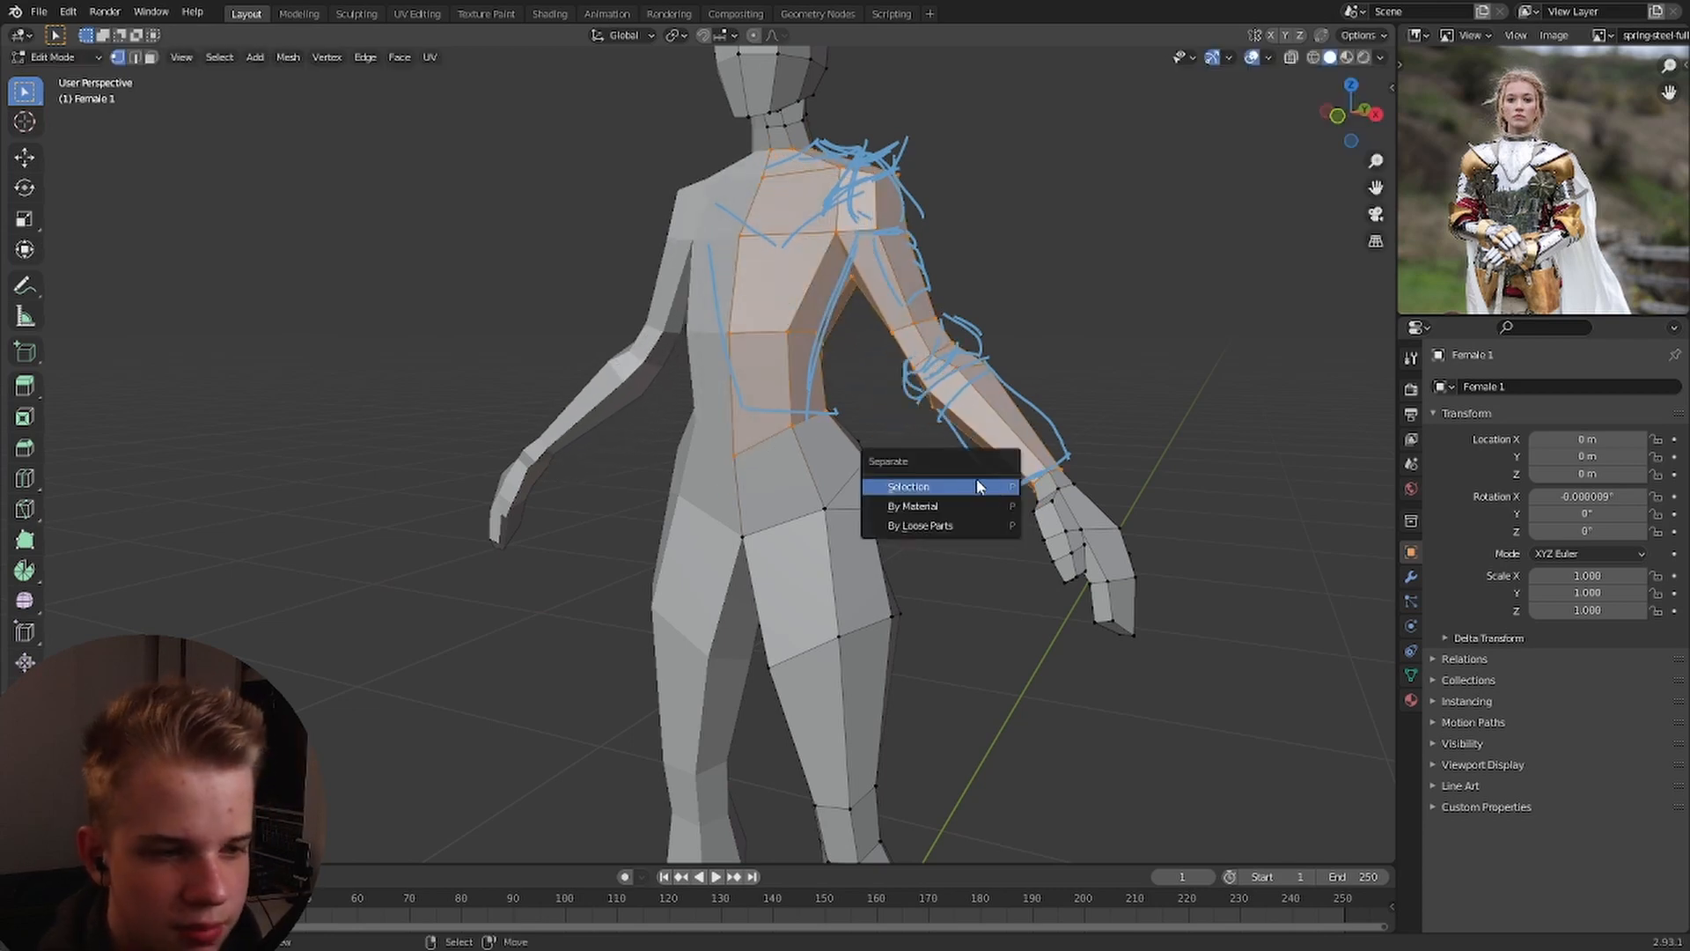
left_click(983, 483)
key("Tab")
Open the separated torso-and-arm mesh for editing and select the ring of upper-arm faces.
left_click(973, 407)
scroll(966, 443, "down", 3)
key("KP_1")
key("Tab")
scroll(826, 359, "up", 6)
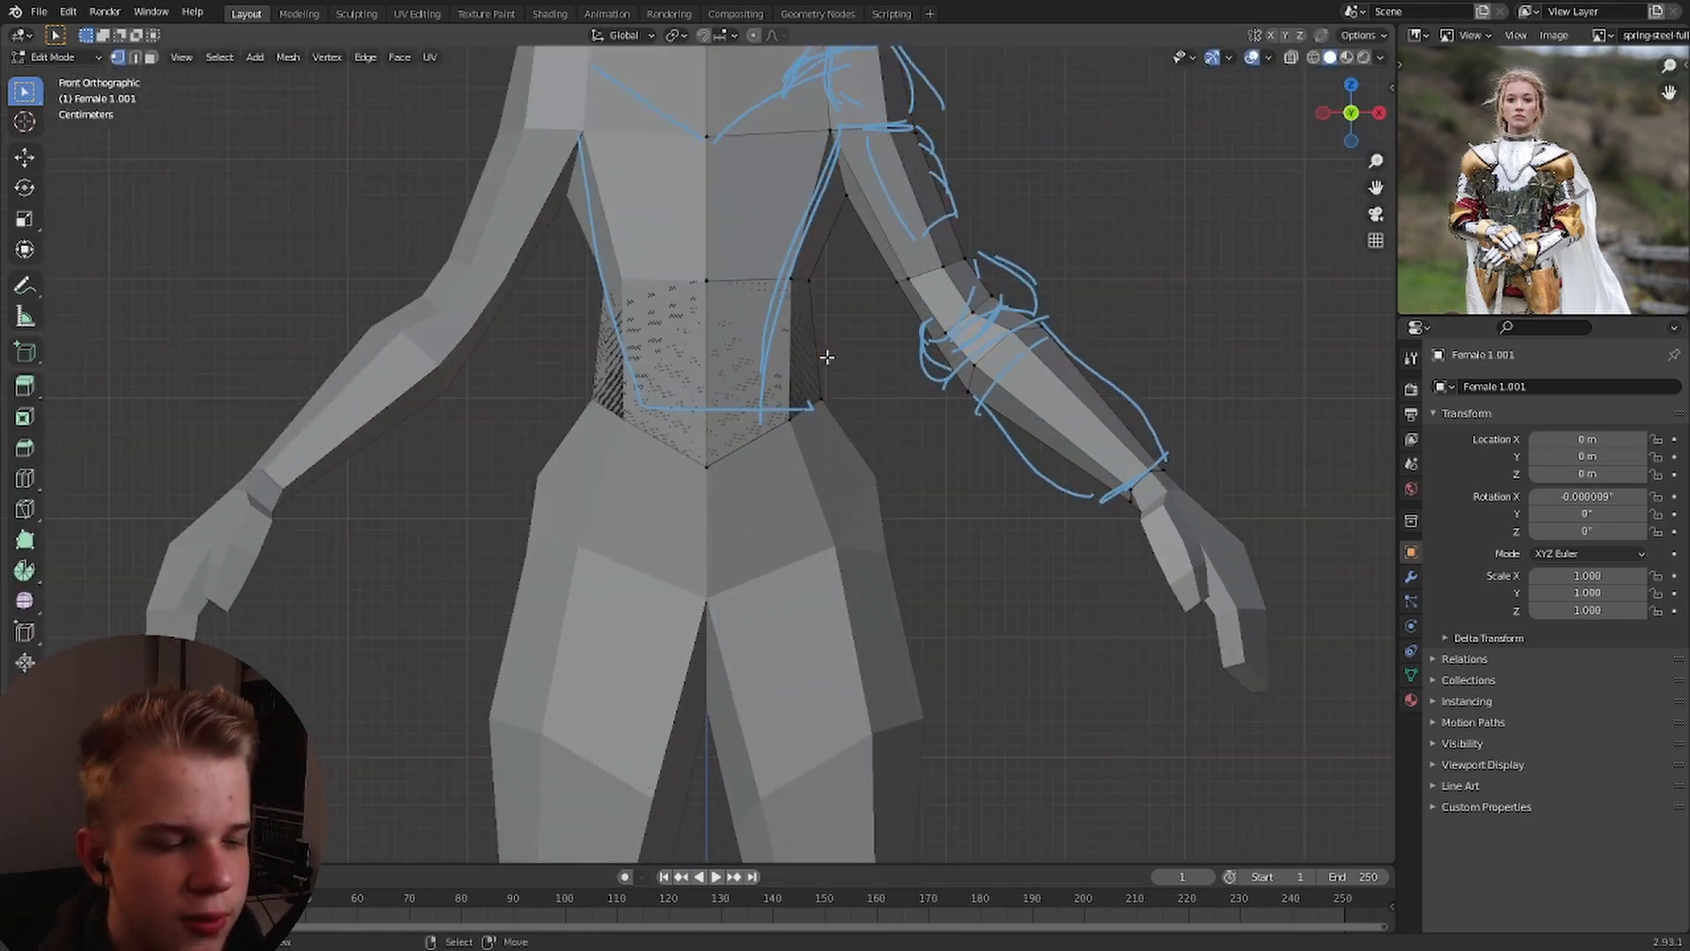
scroll(827, 358, "down", 6)
middle_click_drag(827, 359, 687, 370)
key("Tab")
scroll(880, 396, "up", 5)
key("Tab")
right_click(1017, 461, "alt")
scroll(1003, 429, "down", 3)
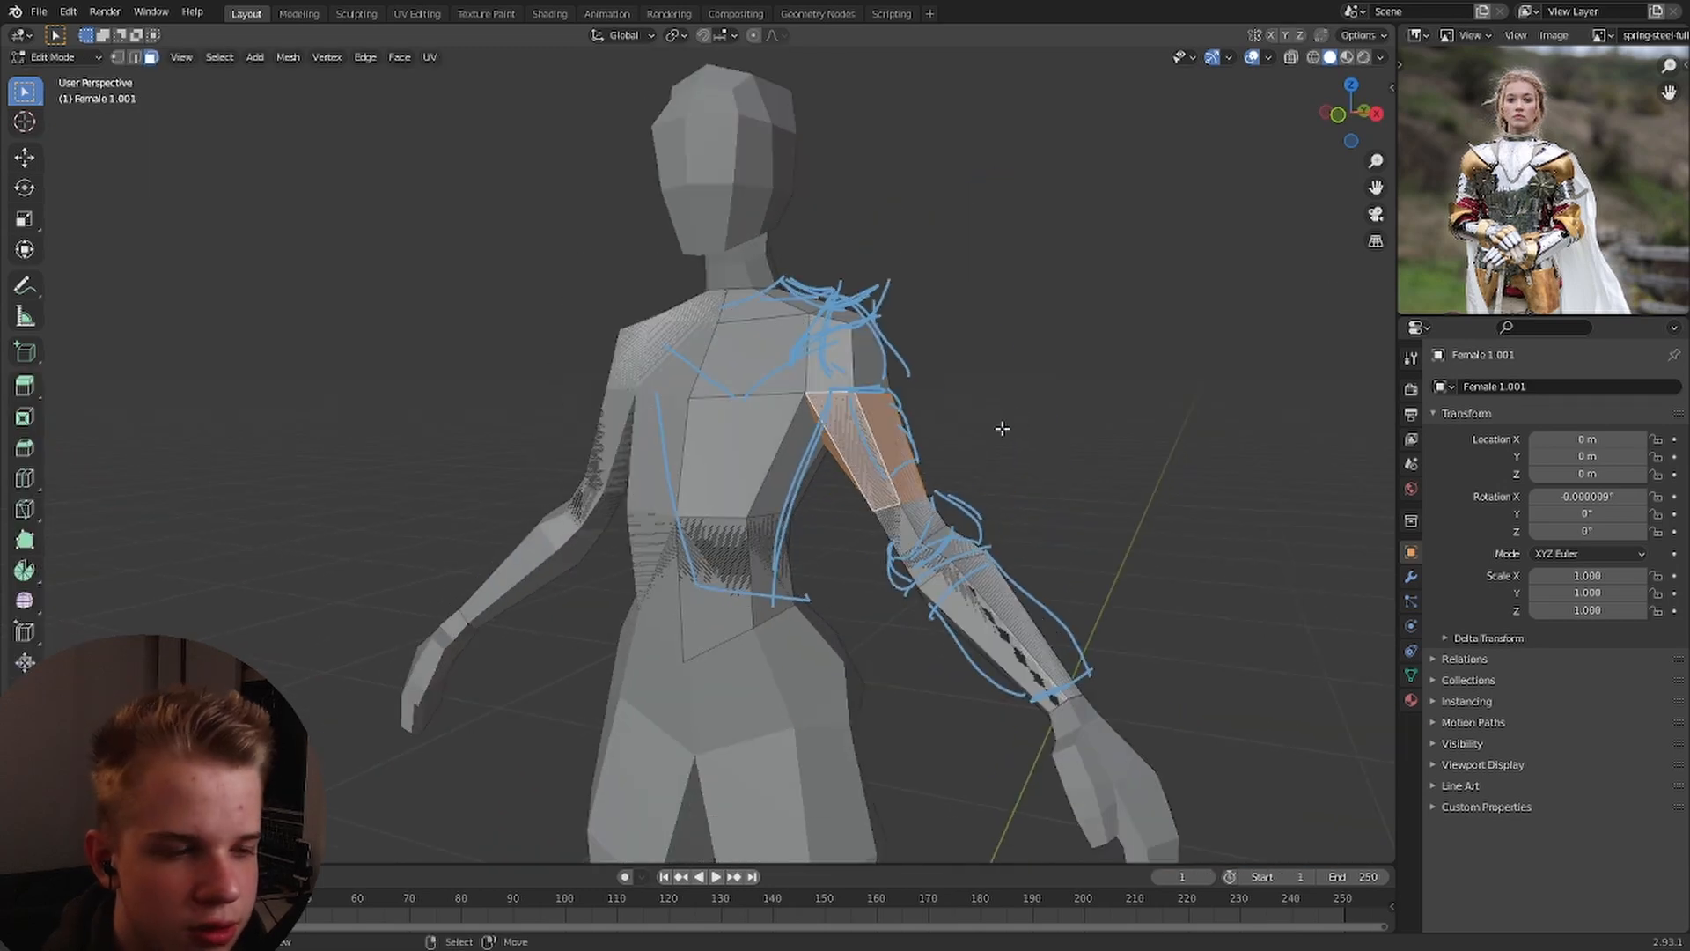
scroll(943, 479, "up", 2)
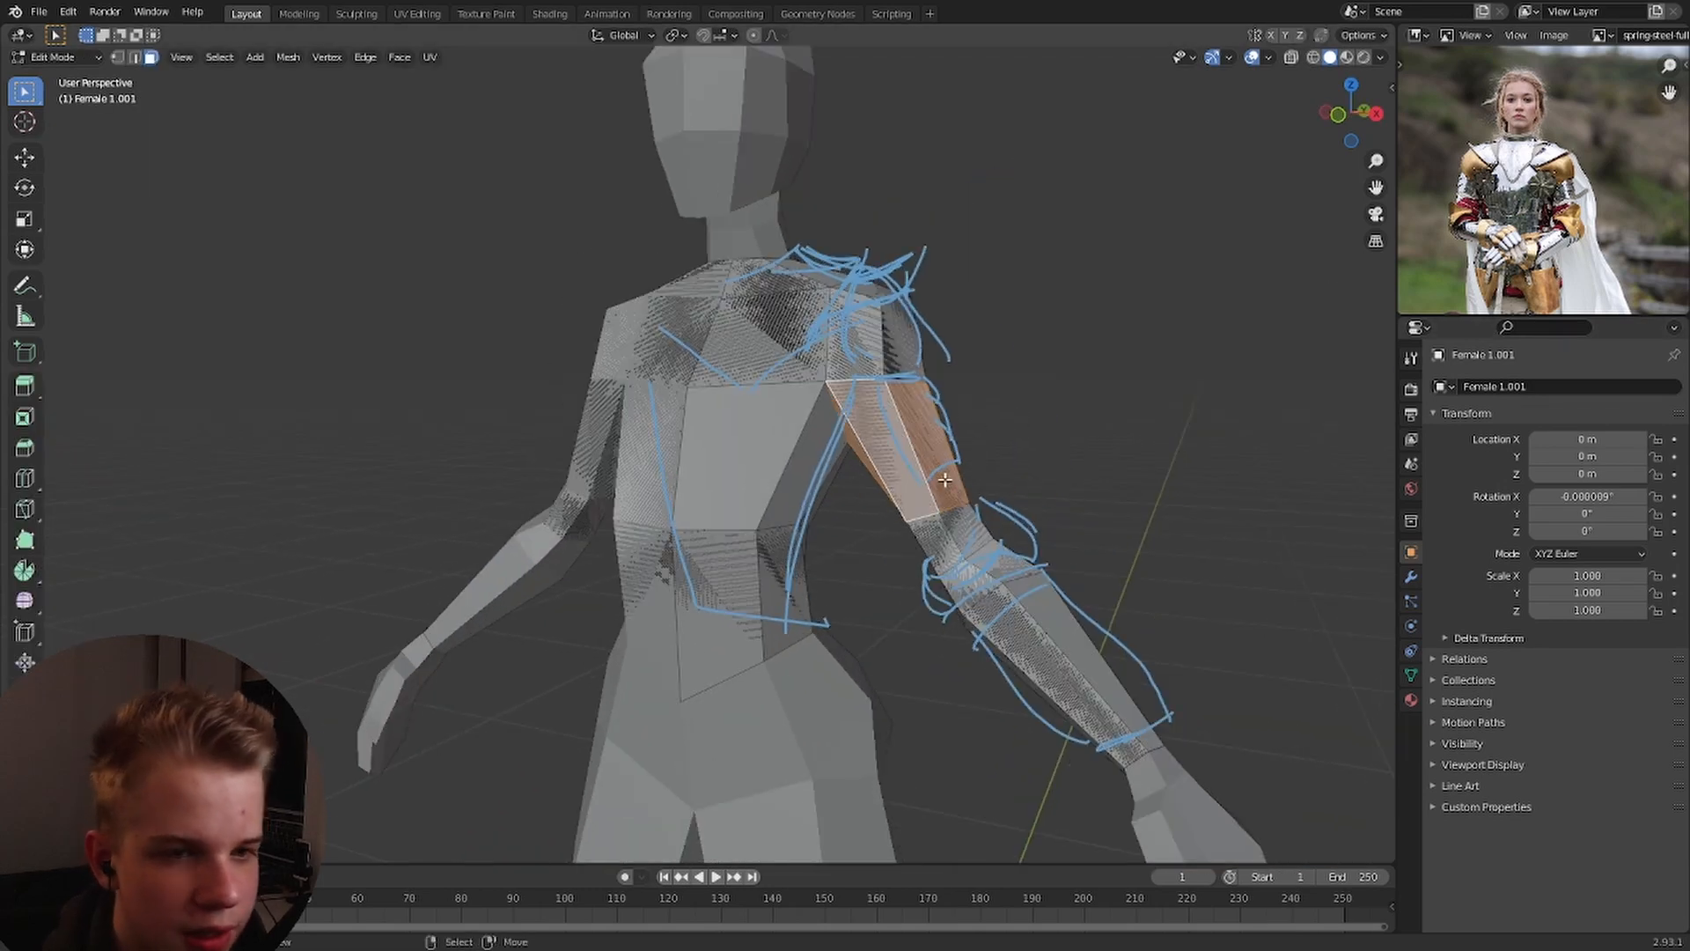
key("x")
left_click(869, 484)
key("ctrl+z")
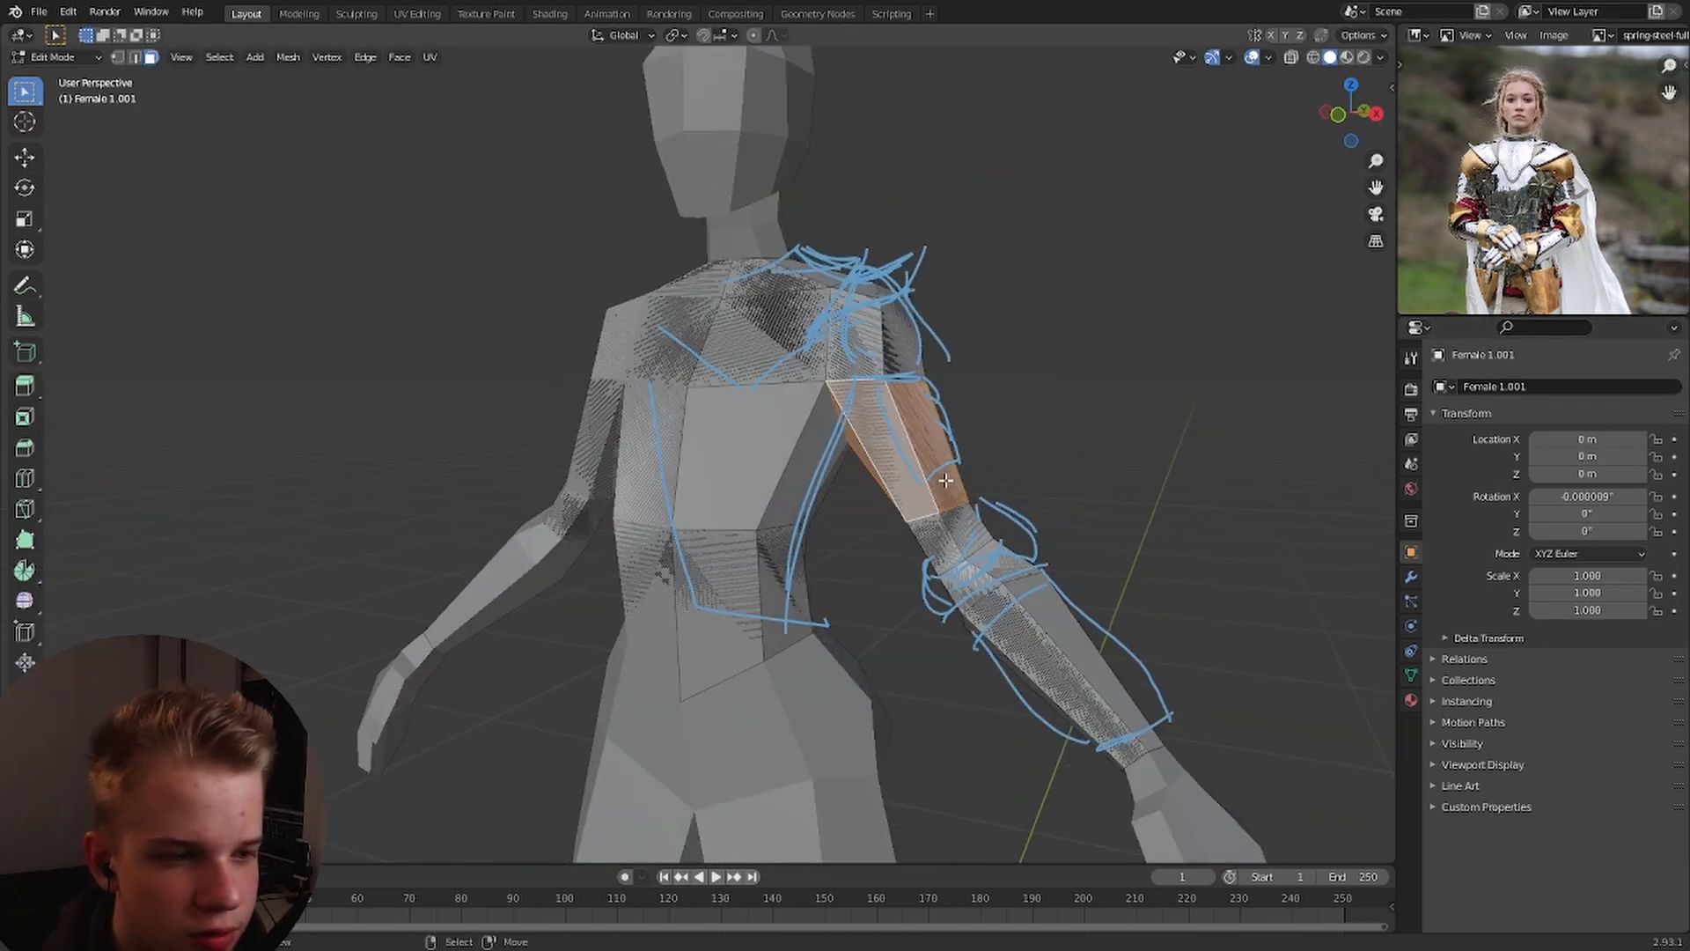
Delete the selected upper-arm faces and the disconnected forearm piece from the separated mesh.
key("x")
left_click(874, 517)
key("KP_1")
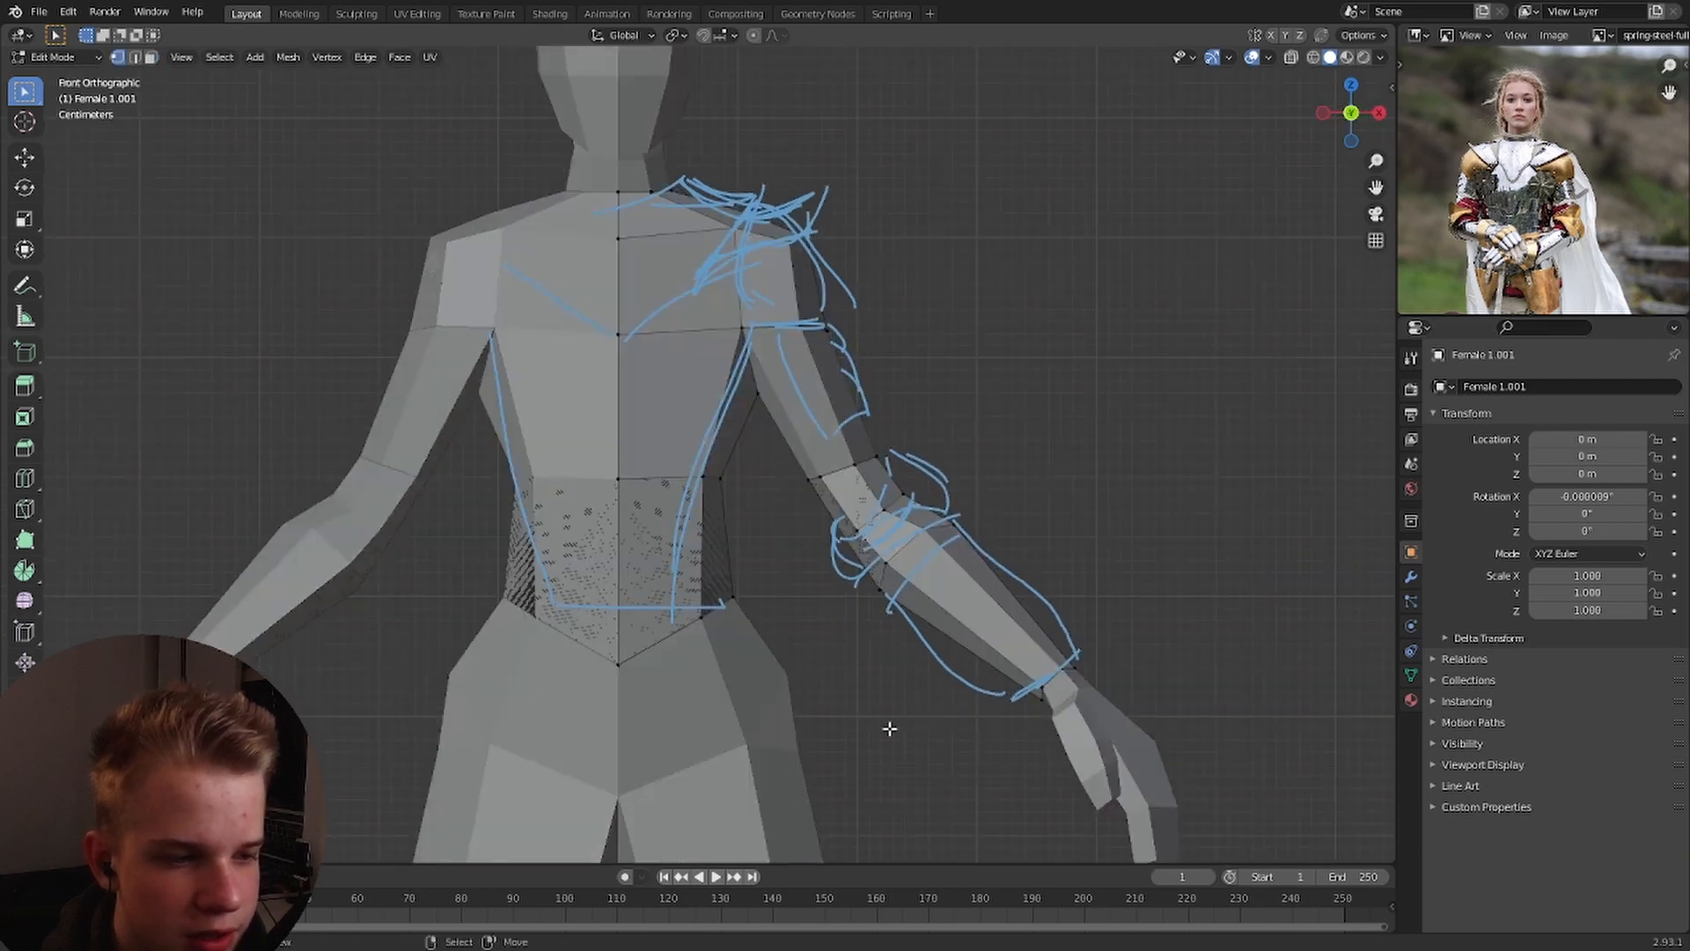
key("alt+z")
left_click_drag(783, 759, 1231, 332)
key("alt+z")
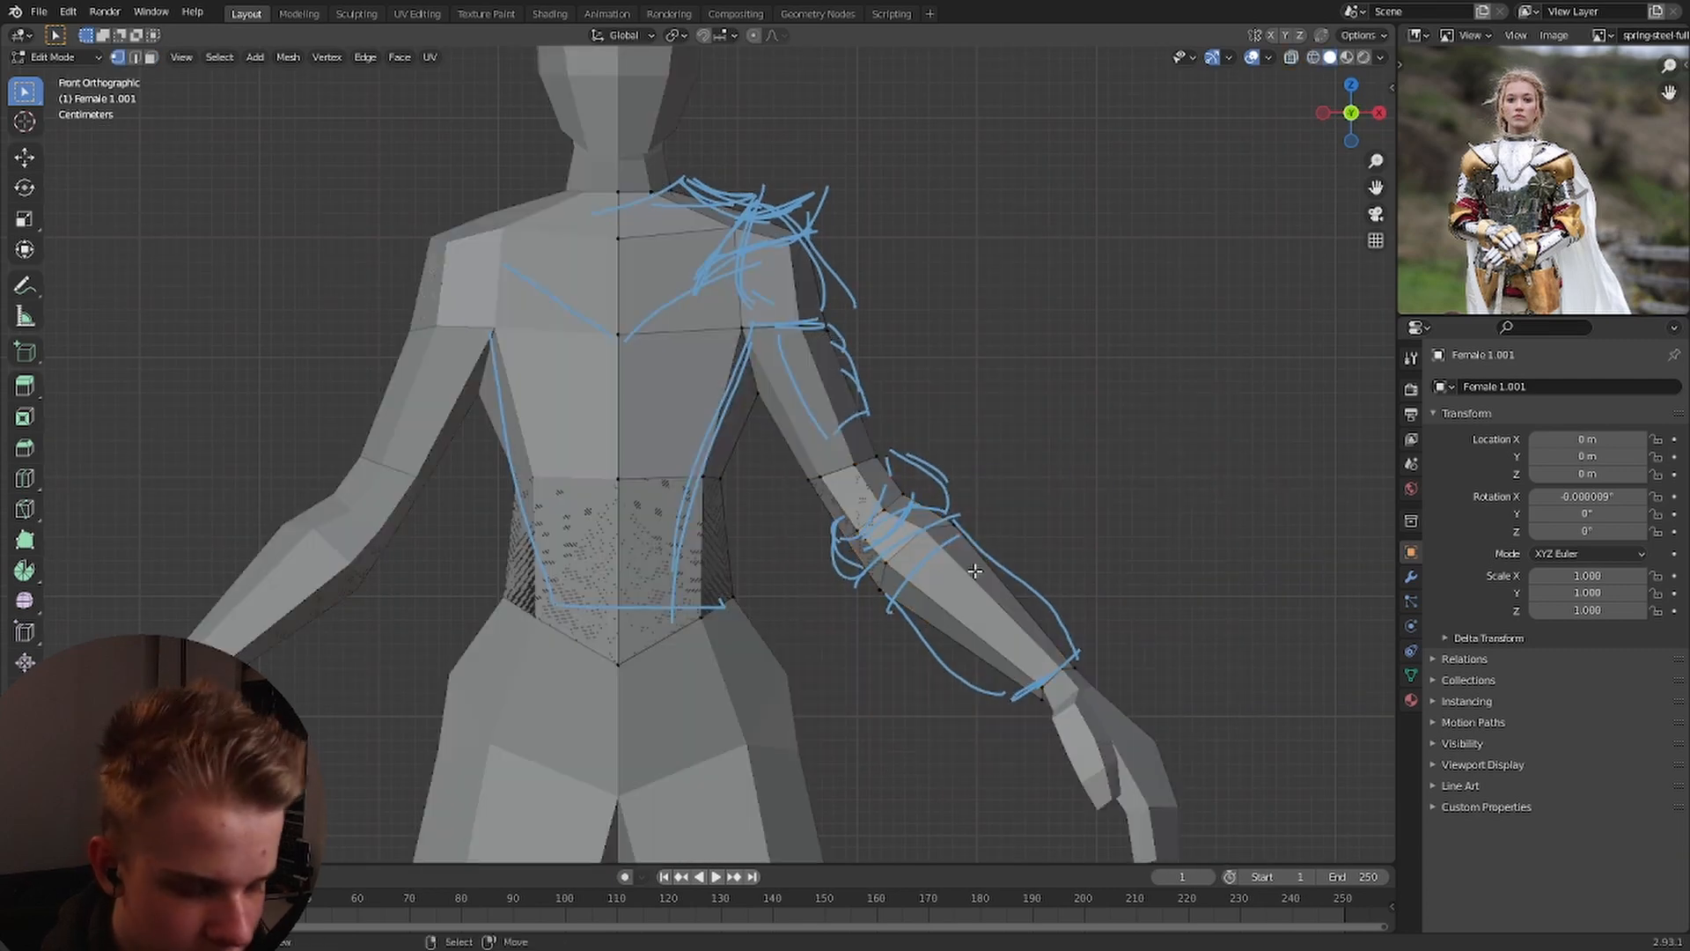
key("l")
key("x")
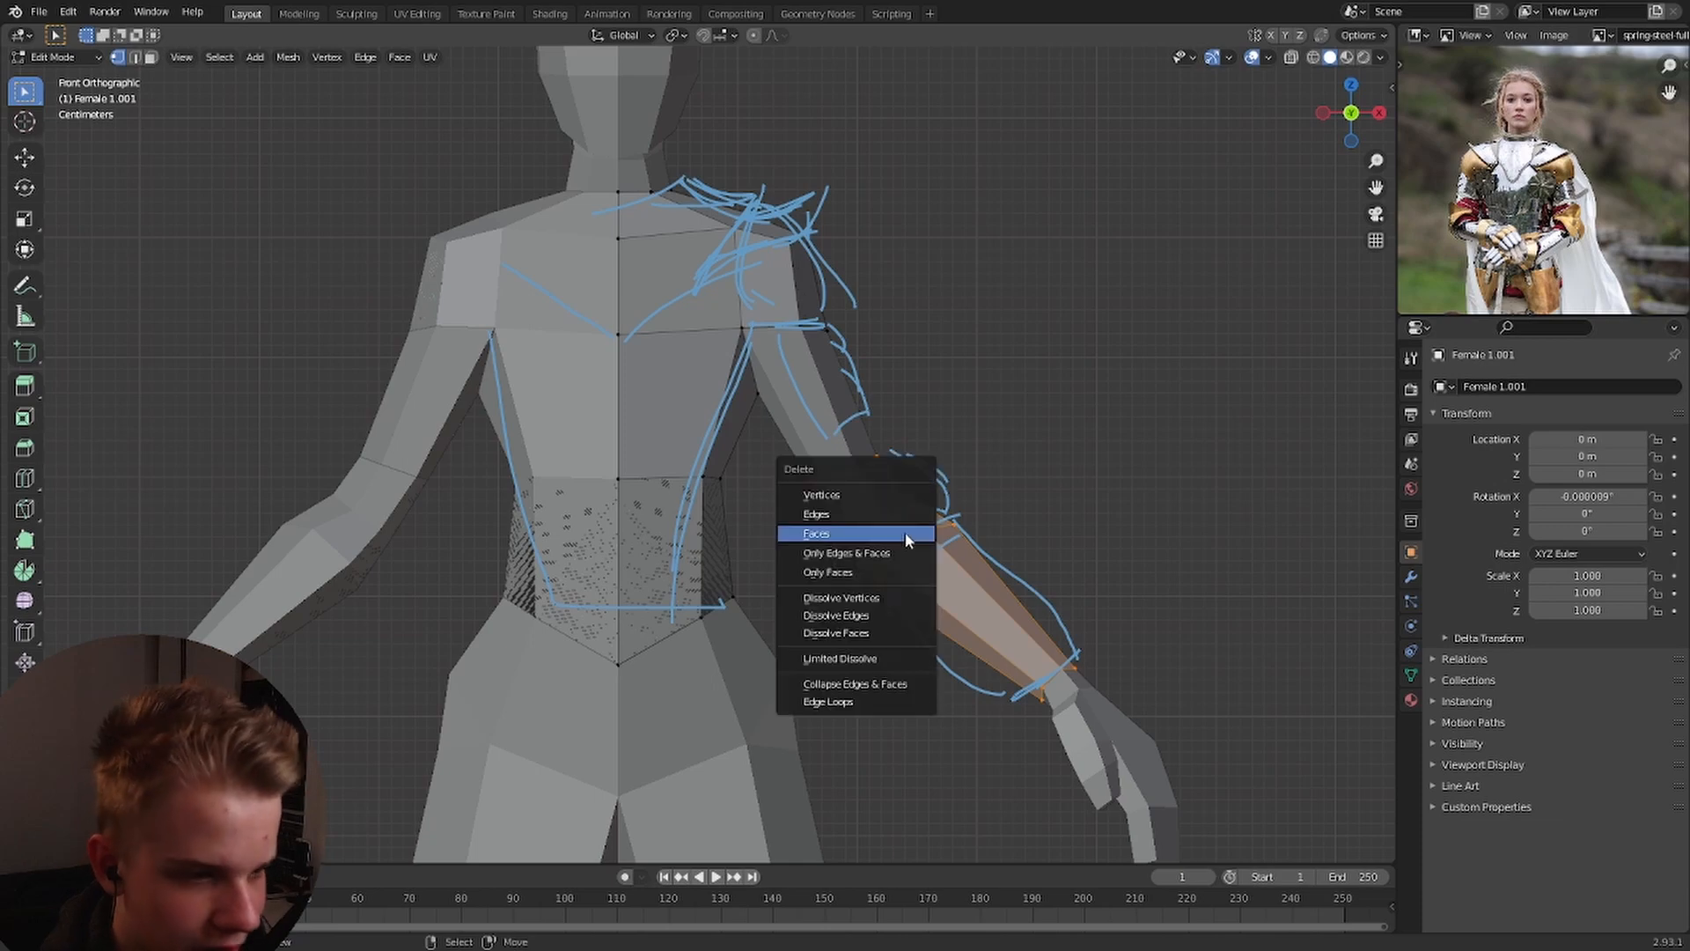
left_click(837, 496)
Delete the remaining shoulder-end vertices so that only the torso part of the separated mesh is left.
middle_click_drag(839, 499, 838, 656, "shift")
scroll(845, 647, "up", 4)
key("shift+z")
left_click_drag(864, 616, 1035, 235)
key("x")
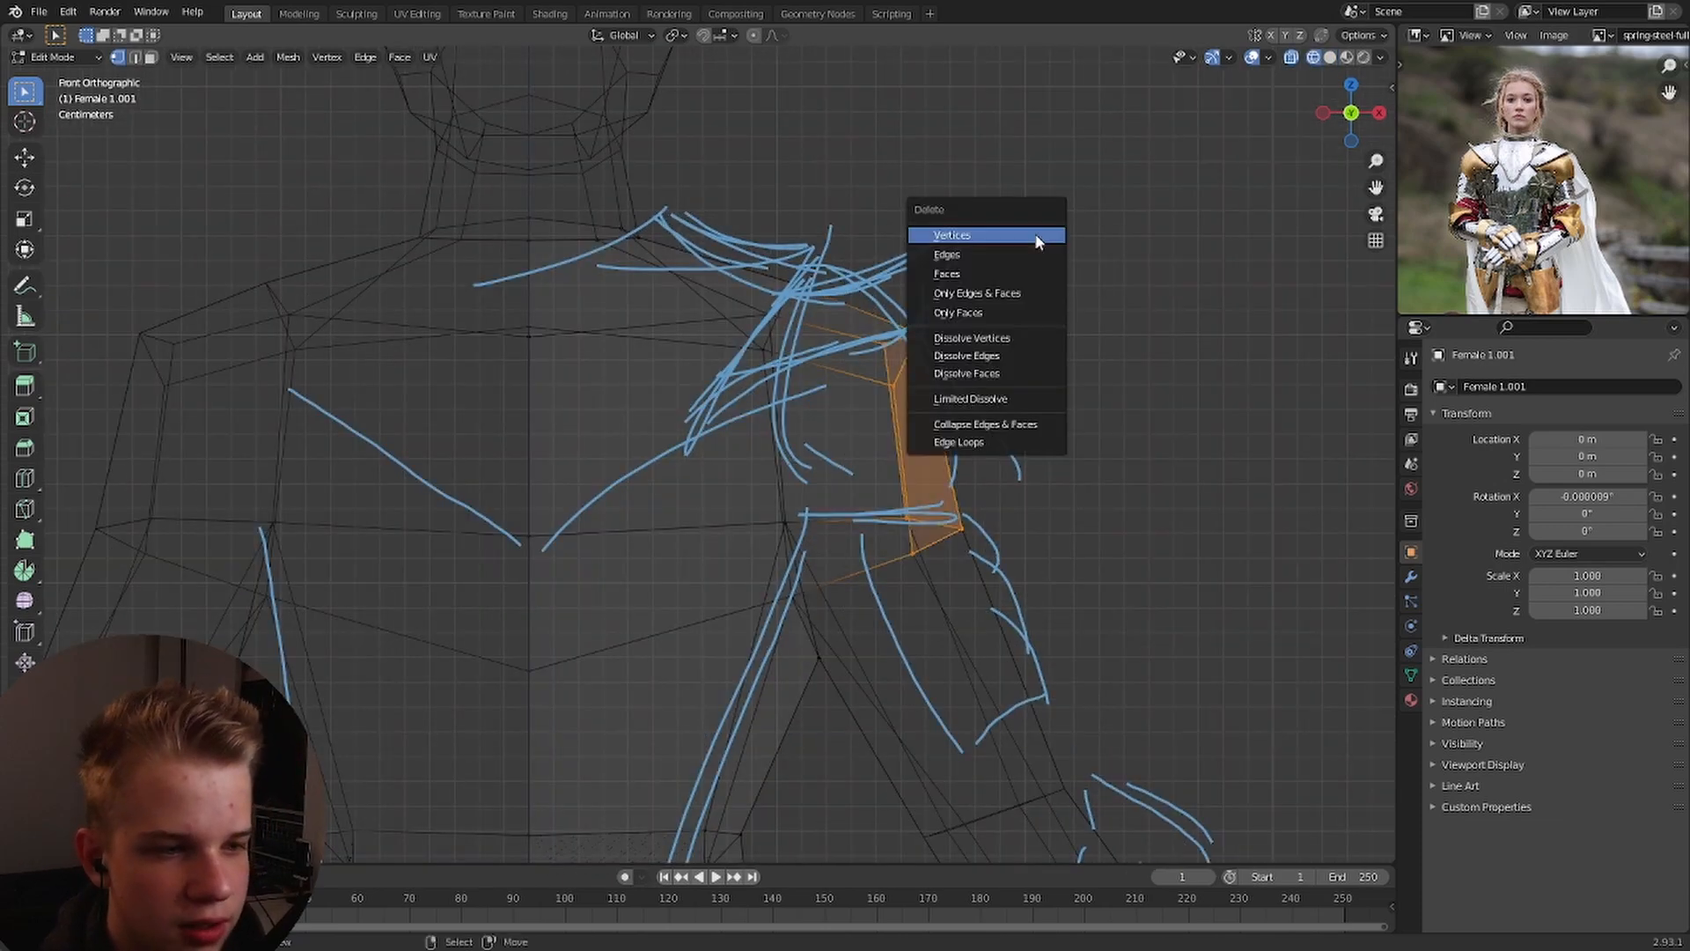
left_click(1036, 238)
key("shift+z")
scroll(1026, 352, "down", 5)
key("Tab")
mouse_move(1013, 461)
middle_mouse_down()
mouse_move(850, 493)
mouse_move(672, 484)
mouse_move(1003, 517)
middle_mouse_up()
key("KP_1")
key("Tab")
scroll(843, 461, "up", 3)
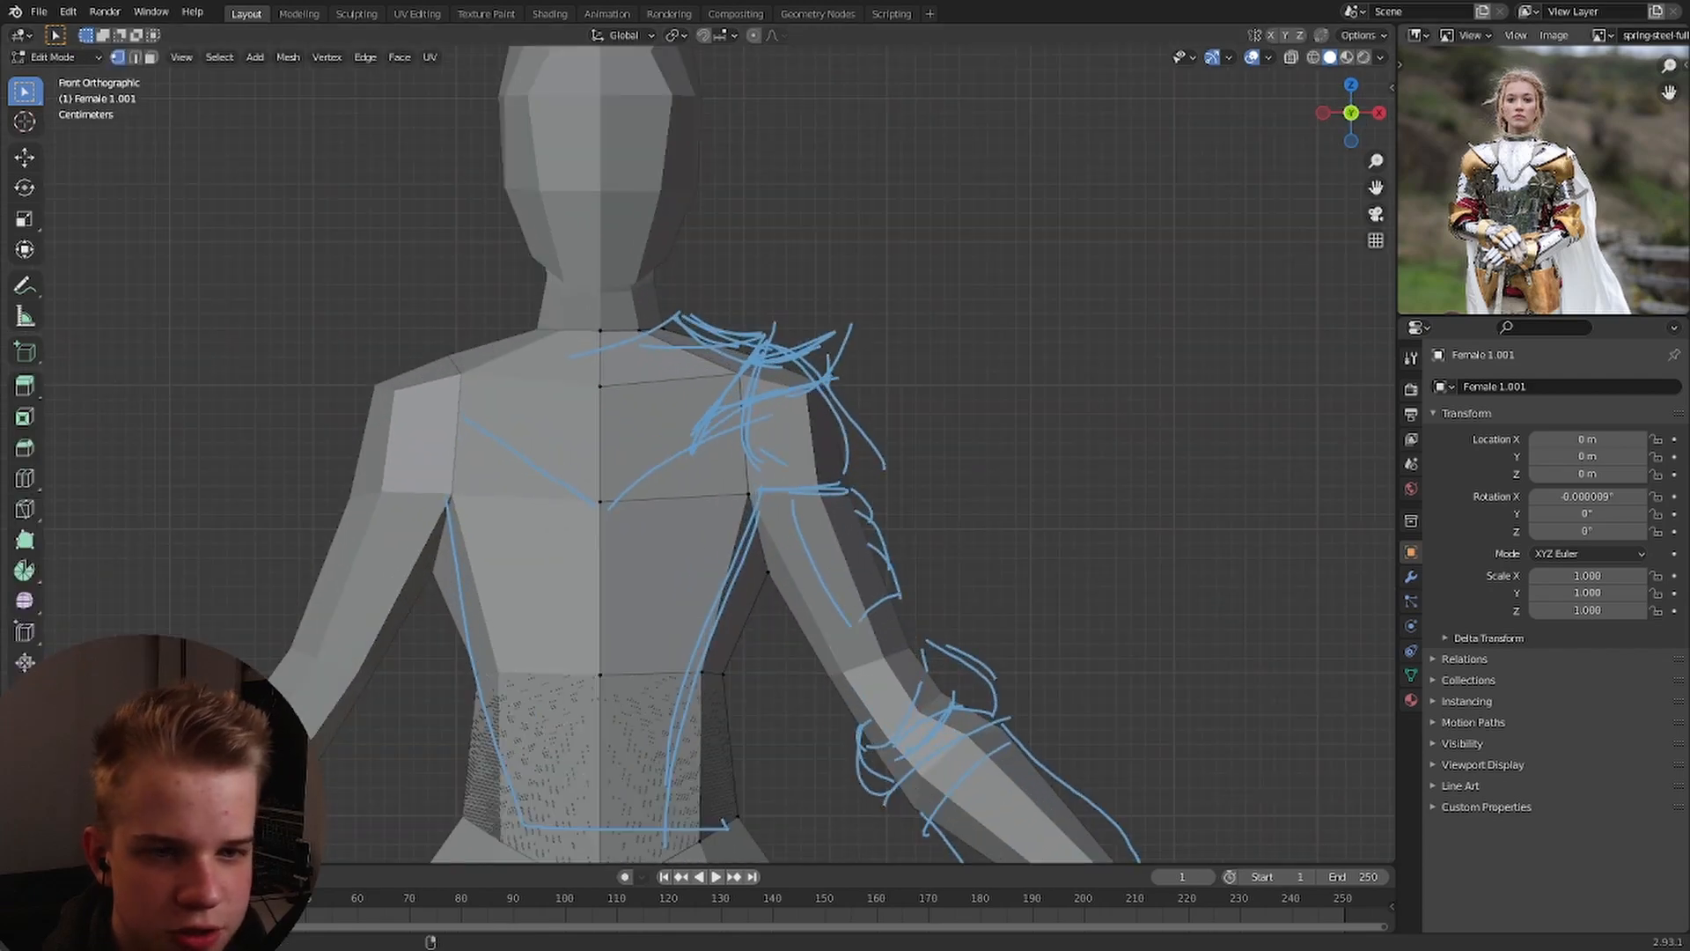
Add a Solidify modifier to the torso plate and set its thickness to -0.003 m.
scroll(1525, 172, "up", 4)
middle_click_drag(1525, 163, 1526, 195)
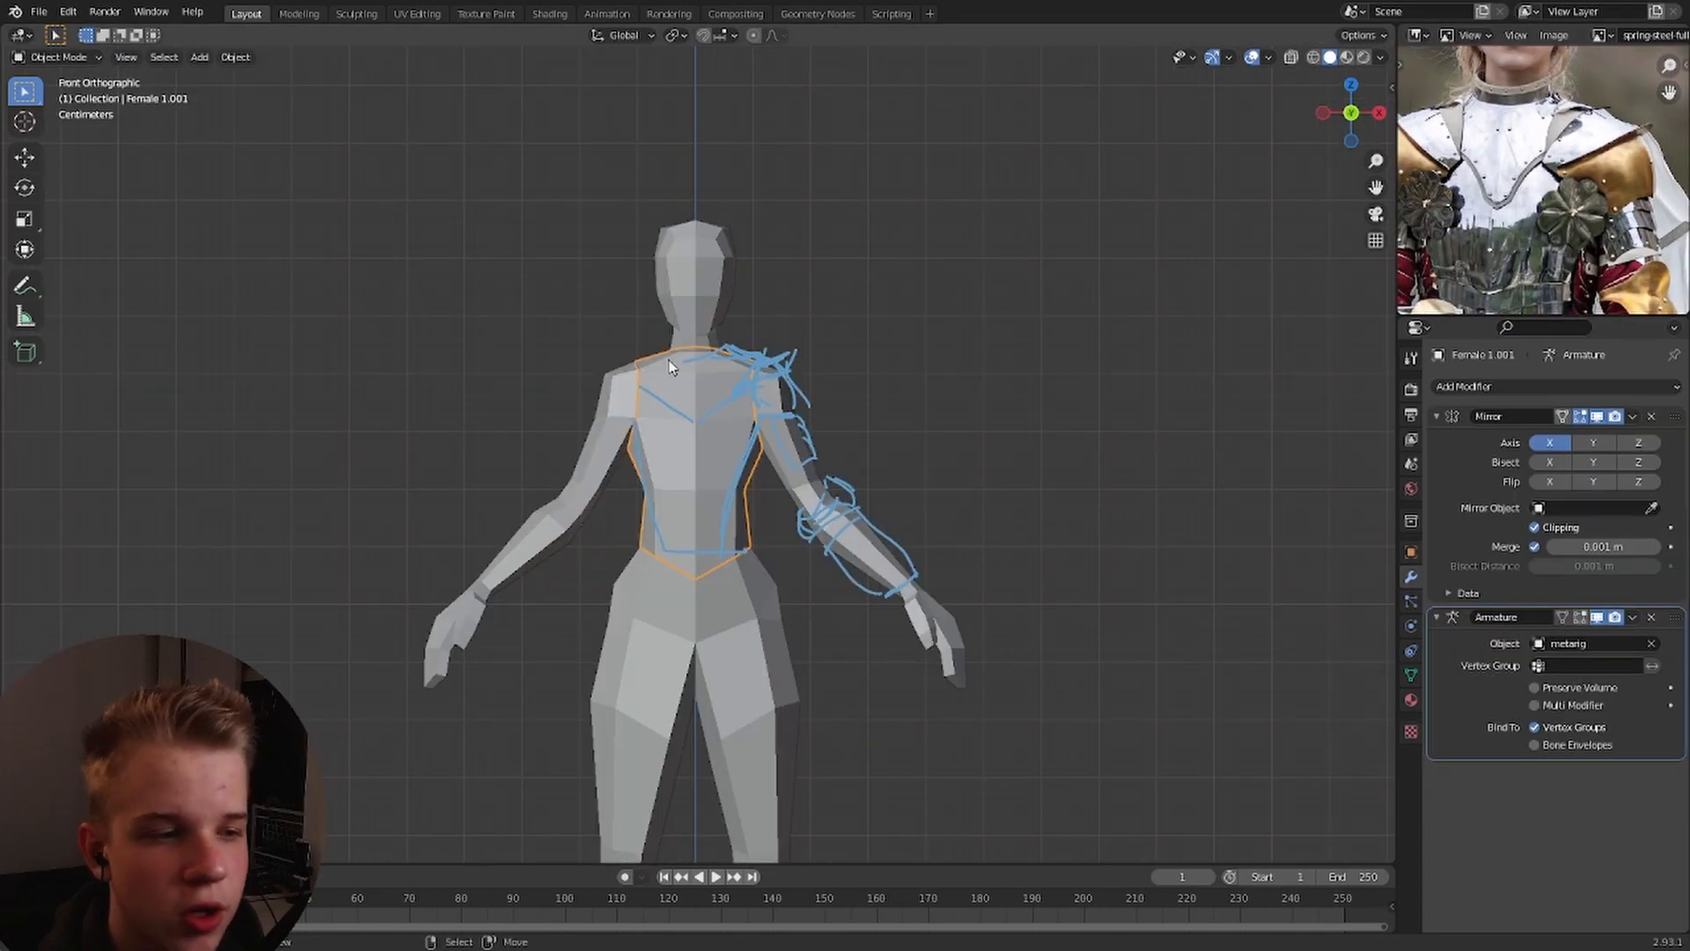
scroll(794, 421, "up", 1)
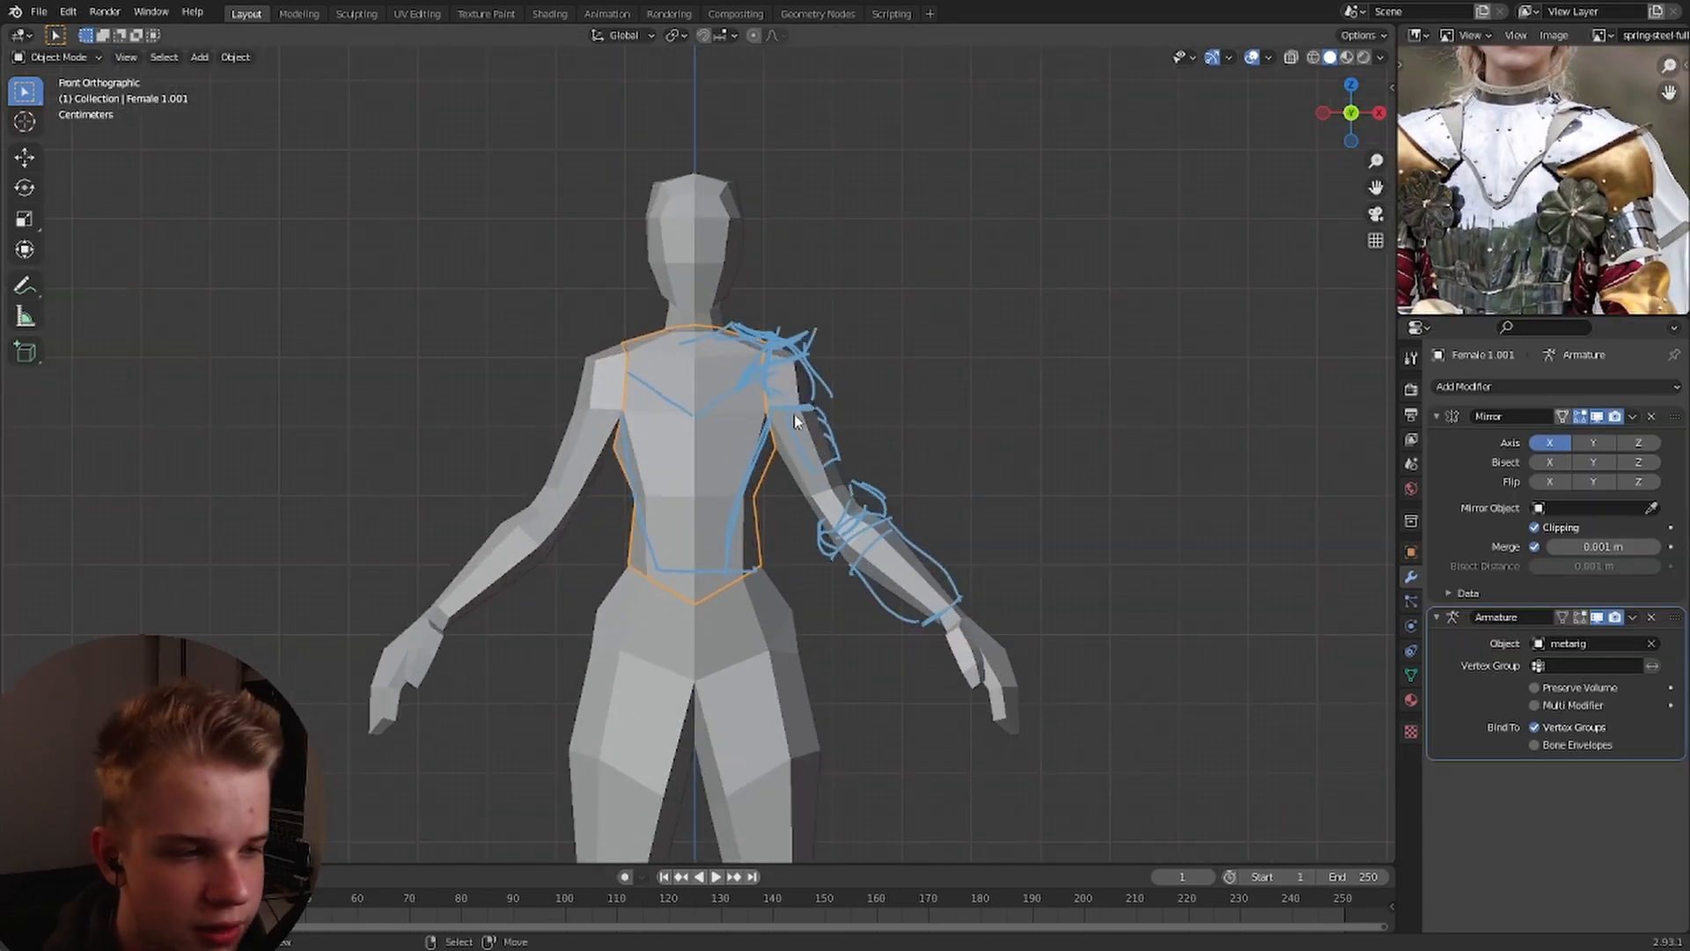
left_click(1506, 389)
left_click(1355, 686)
middle_click_drag(792, 467, 754, 474)
scroll(762, 461, "up", 3)
scroll(755, 474, "down", 1)
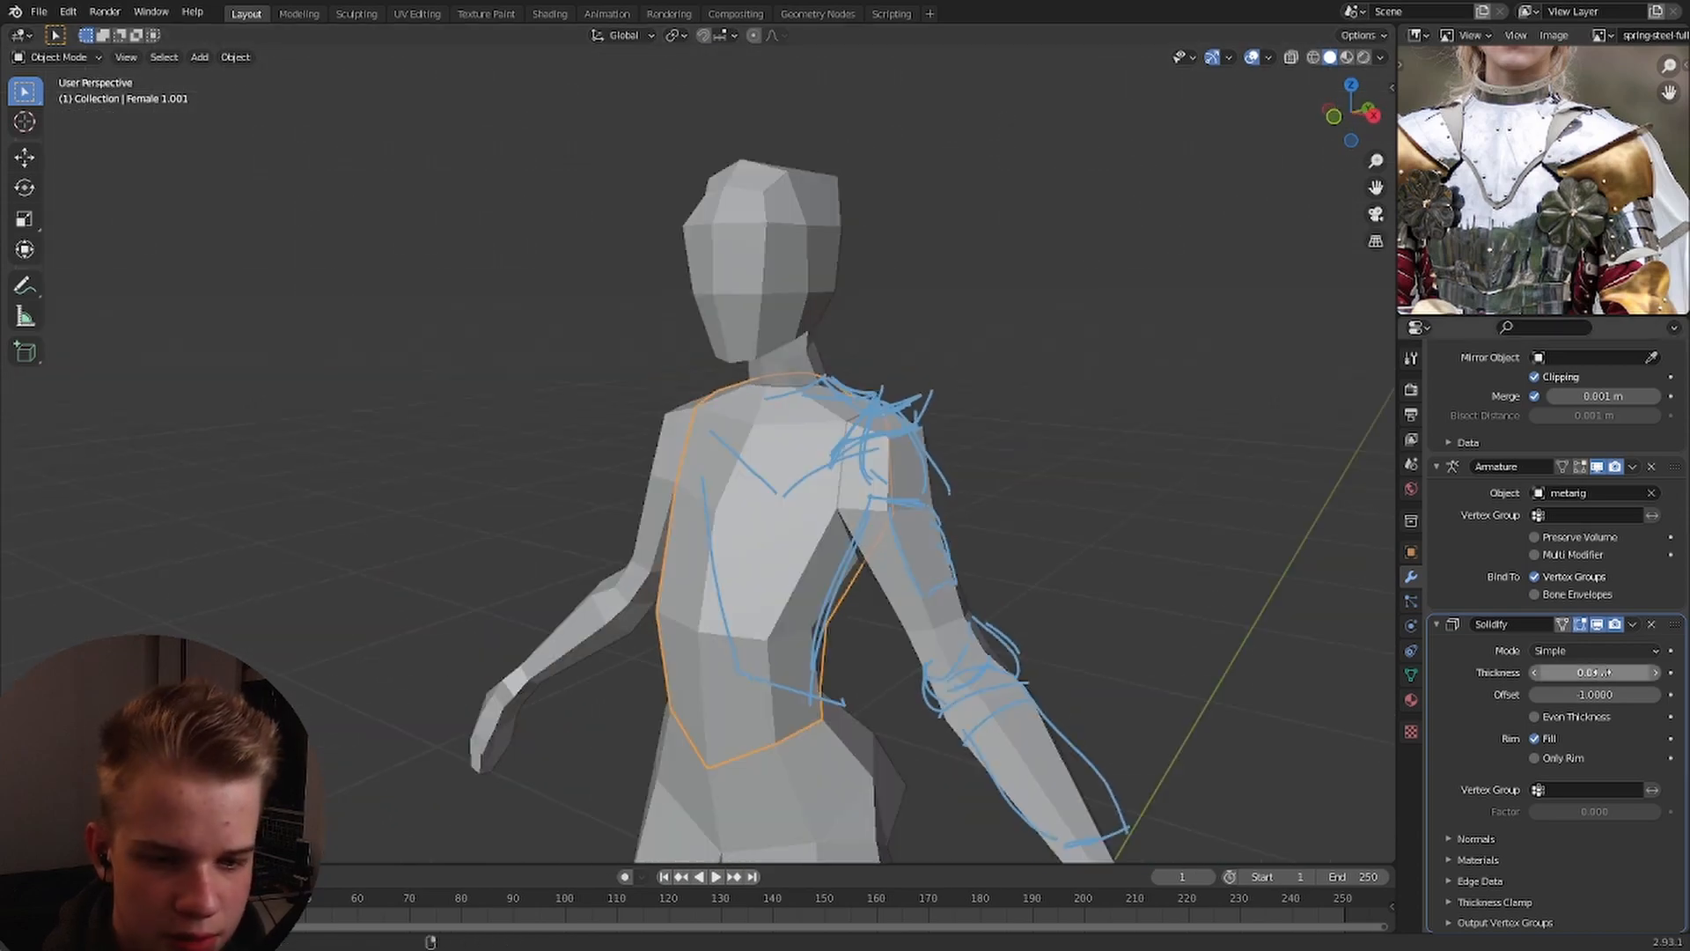
left_click_drag(1594, 672, 1598, 673)
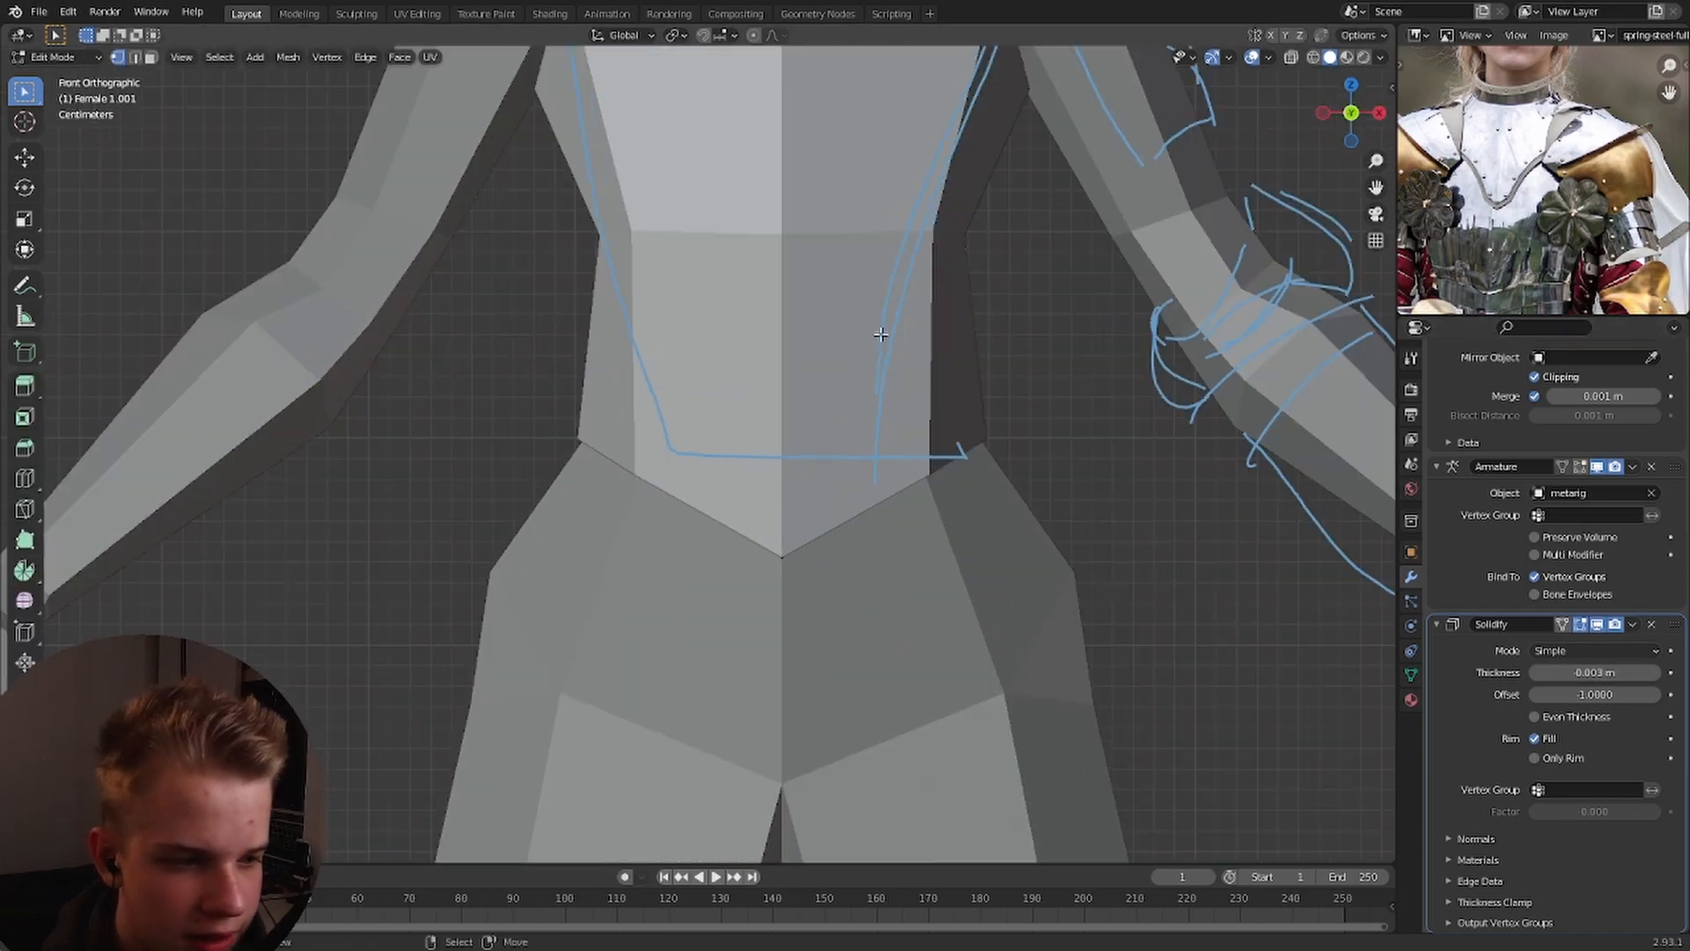
Slide the pointed front-centre vertex of the torso plate's lower edge upward to level the waistline.
scroll(876, 352, "up", 1)
left_click(808, 560)
key("g")
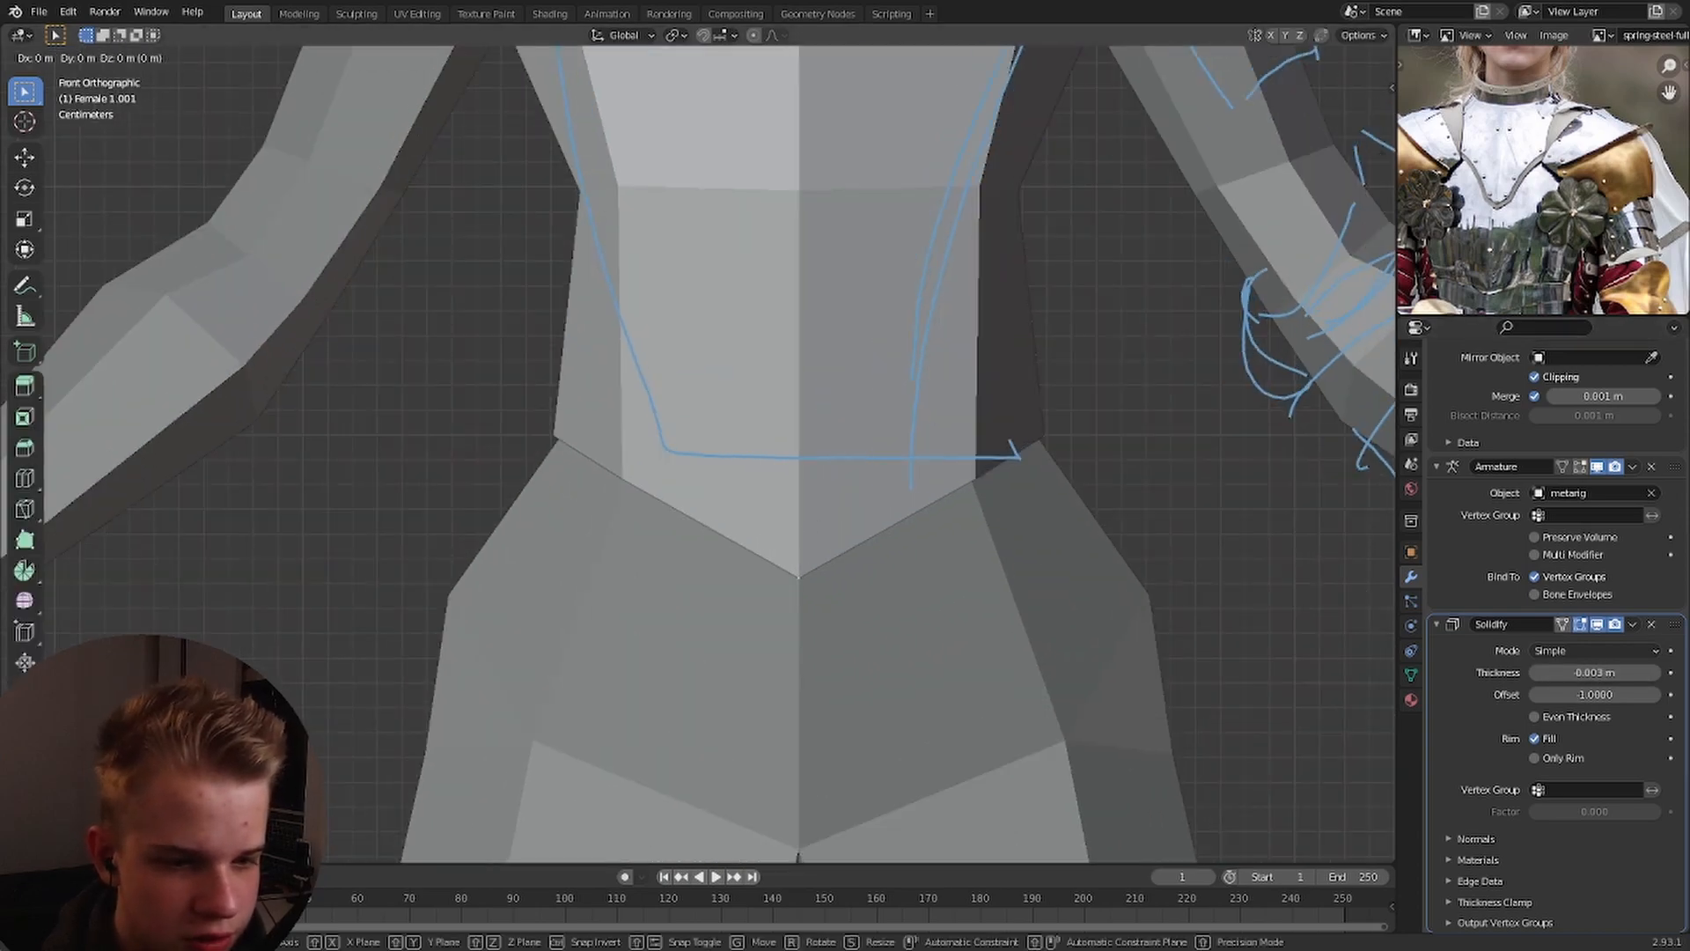
key("g")
left_click(799, 465)
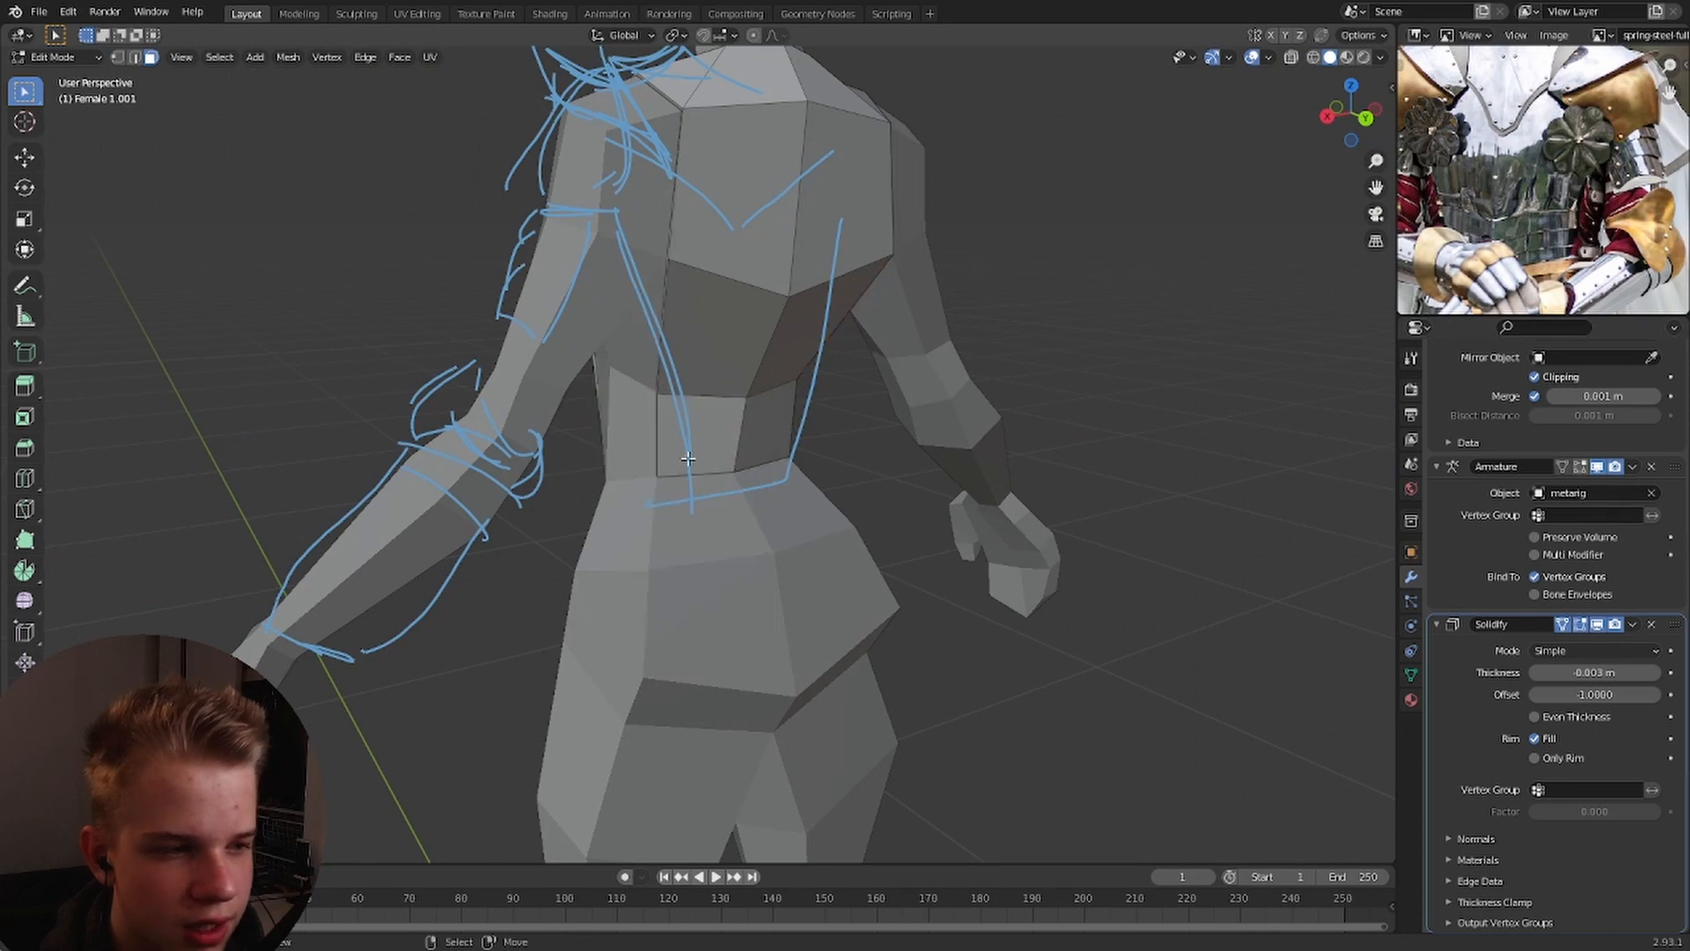
Knife-cut a V-shaped neckline into the torso plate, from the centre of the chest diagonally up over the shoulder.
key("KP_3")
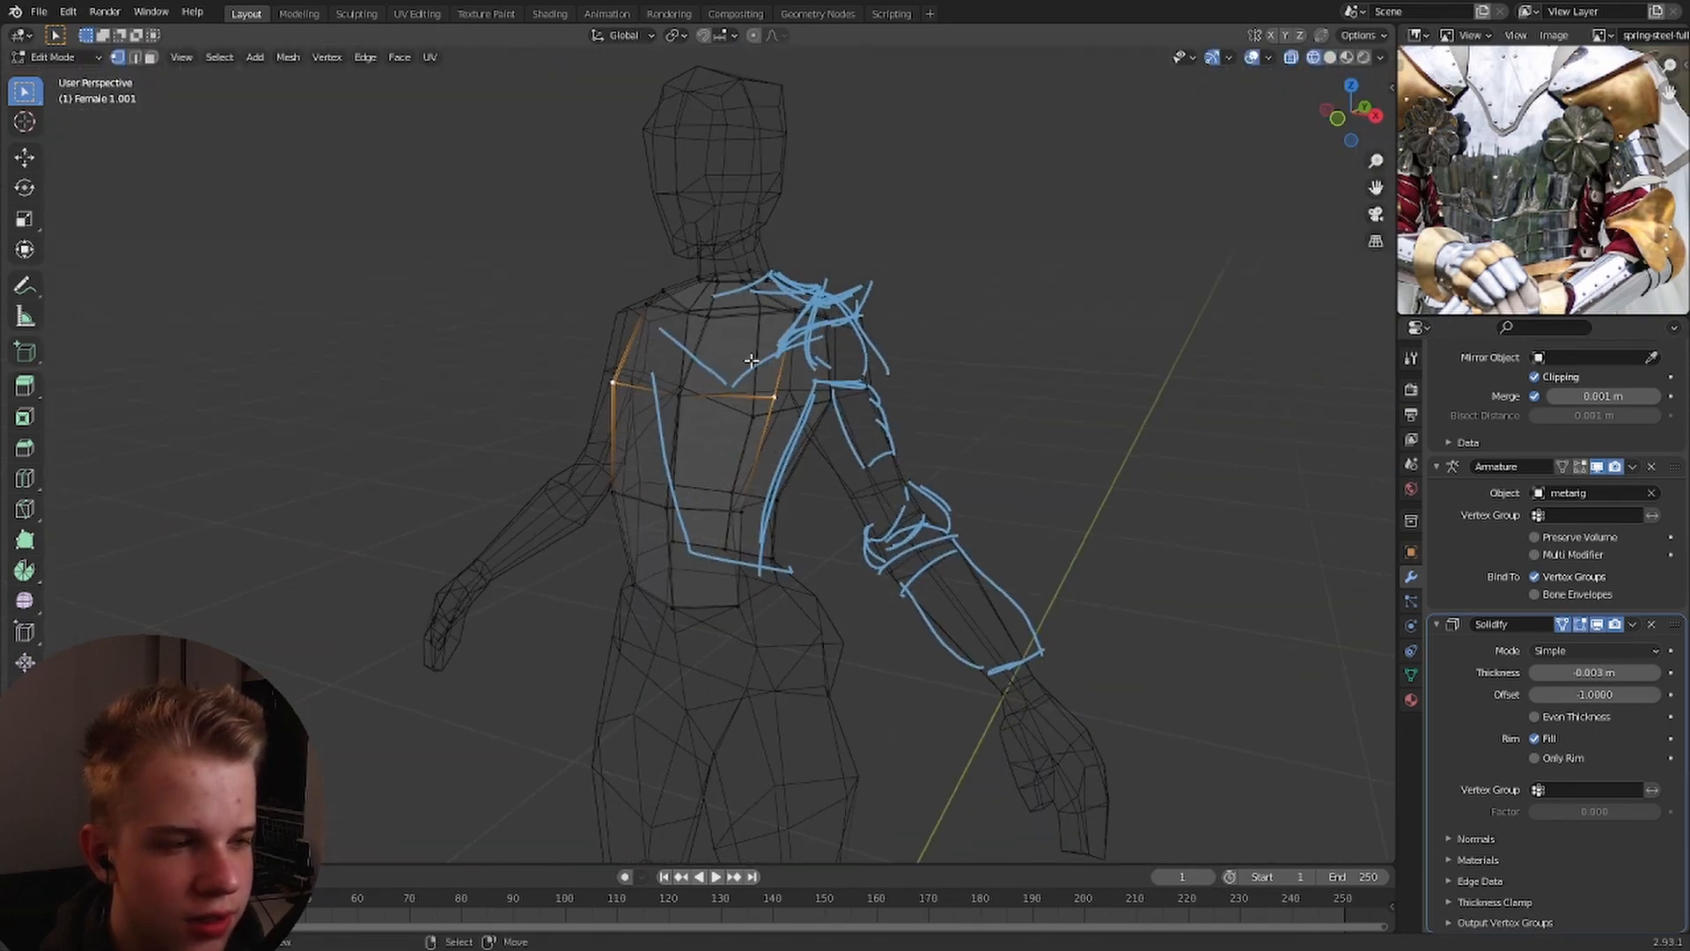
key("shift+z")
key("KP_1")
key("Tab")
middle_click_drag(1530, 141, 1547, 273)
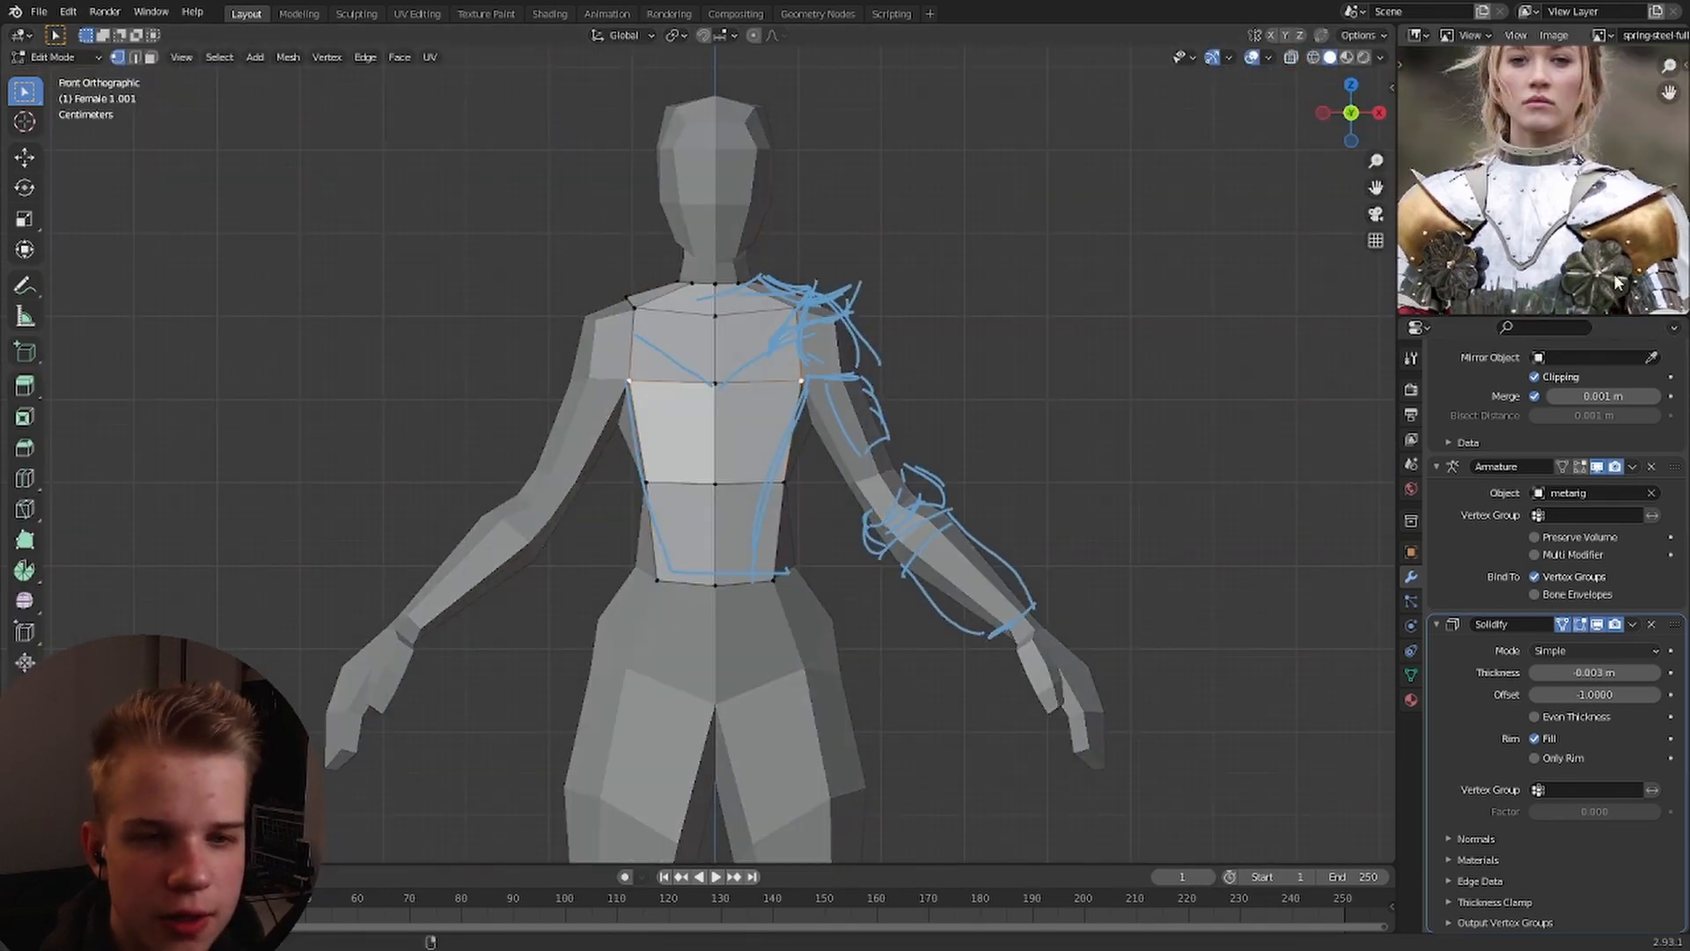
scroll(911, 243, "up", 4)
mouse_move(910, 243)
middle_mouse_down("shift")
mouse_move(843, 378)
mouse_move(829, 543)
middle_mouse_up("shift")
scroll(828, 543, "up", 2)
key("Left")
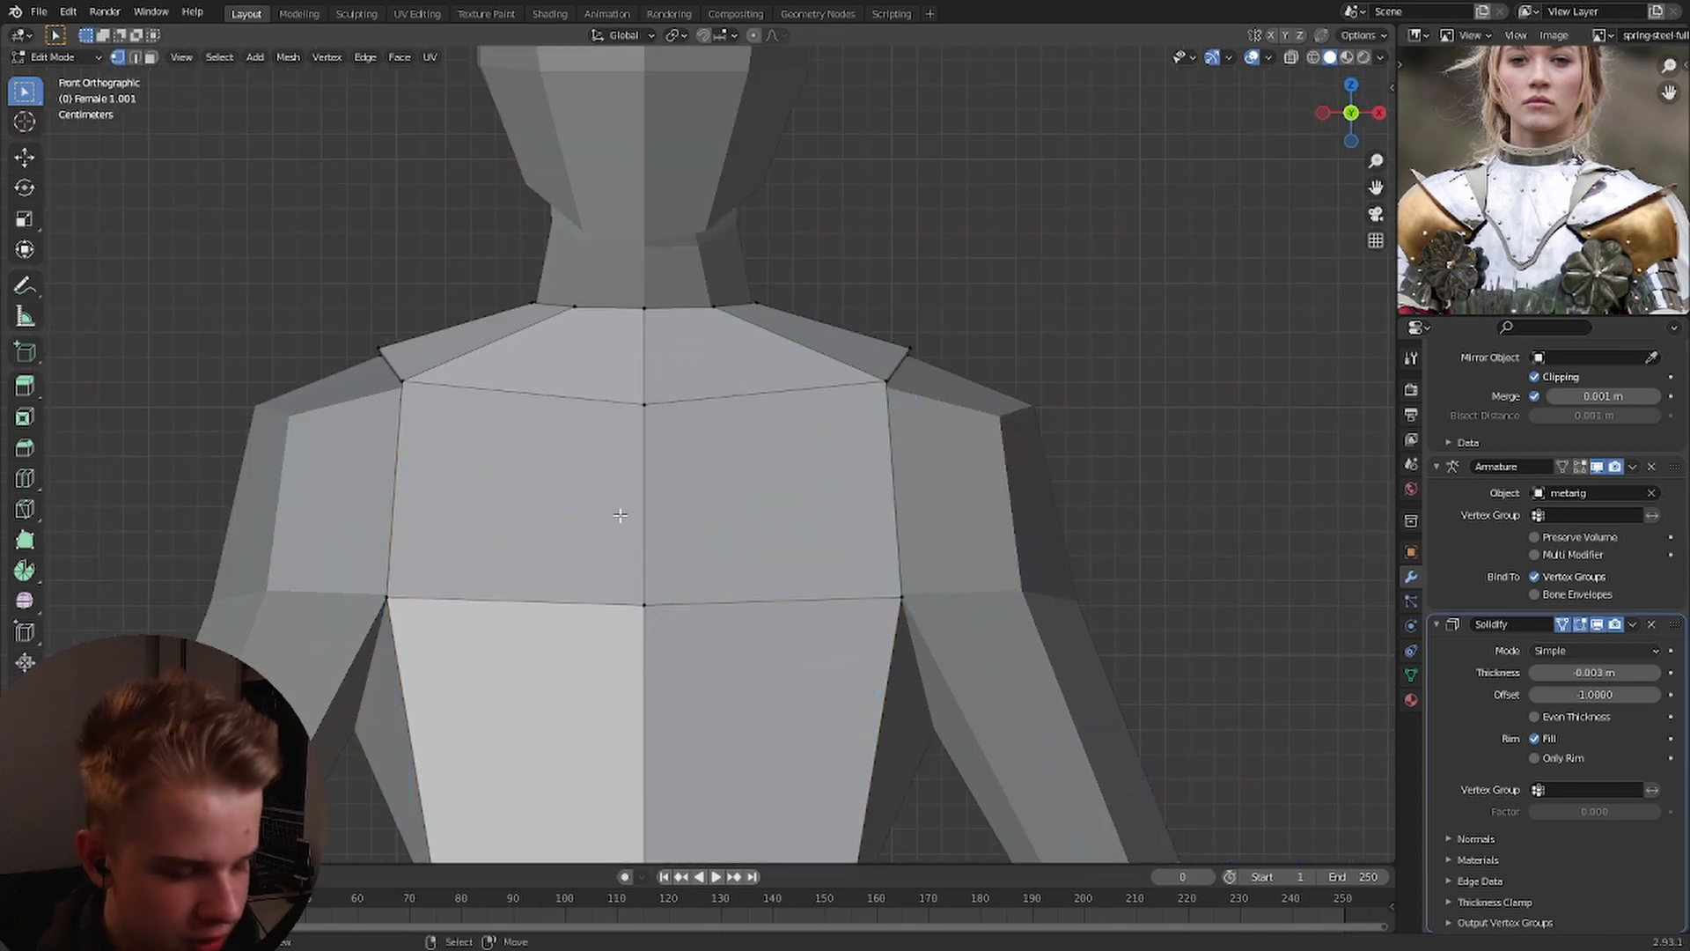
scroll(623, 521, "up", 1)
key("alt+a")
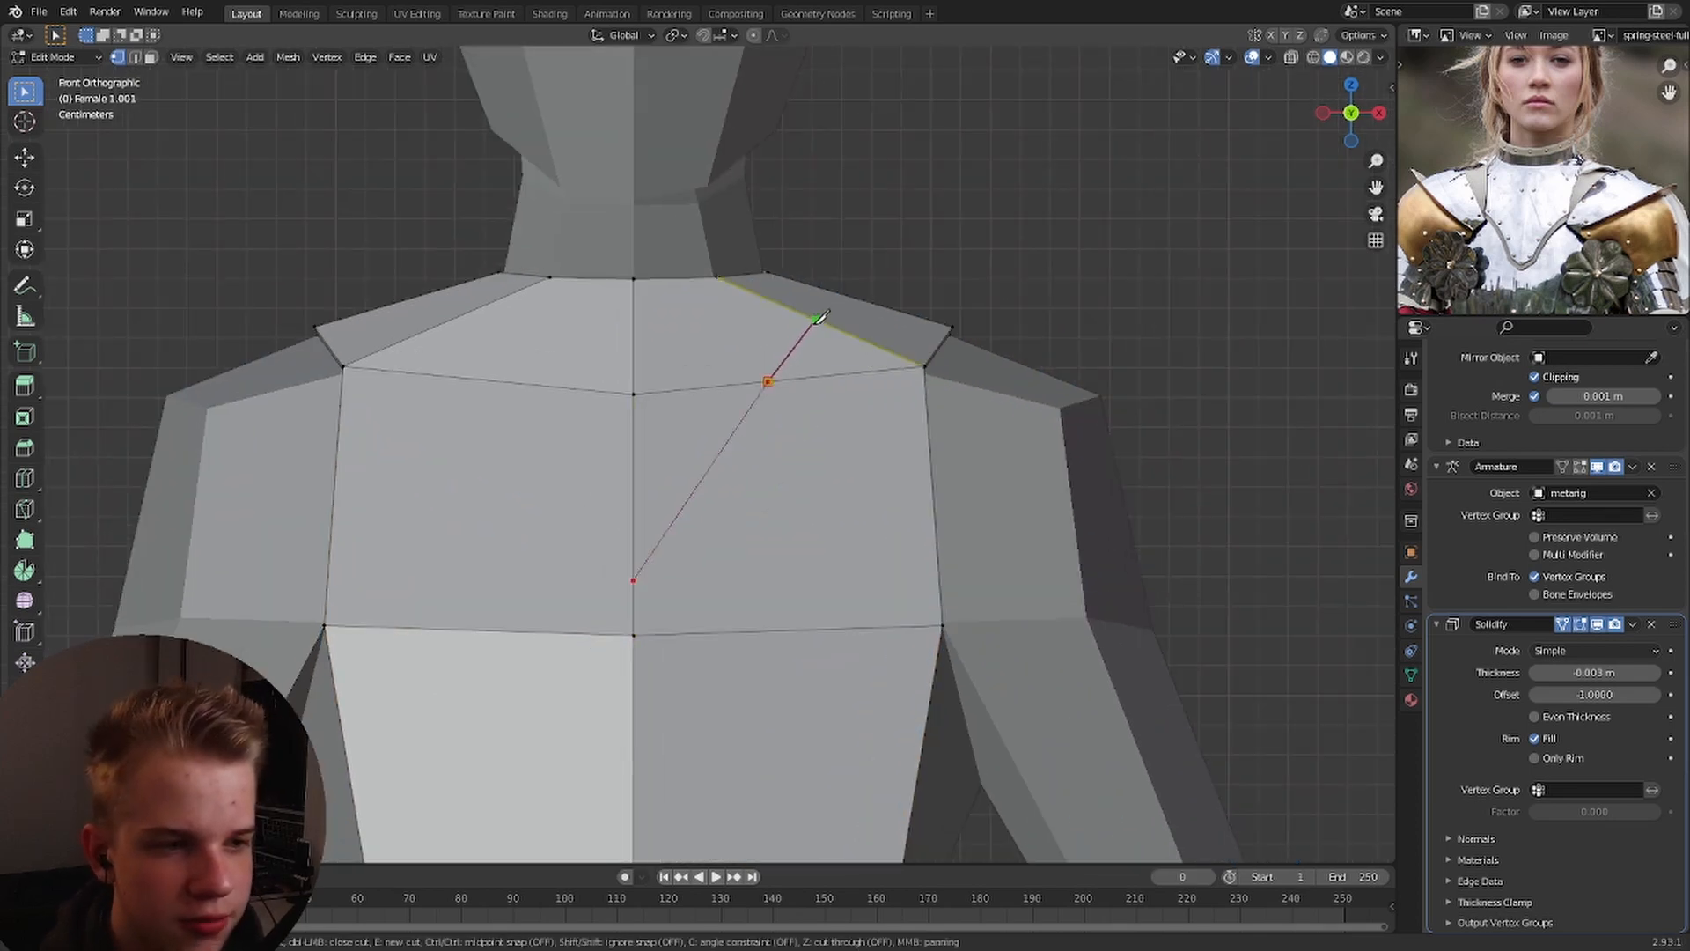
middle_click_drag(858, 288, 766, 482)
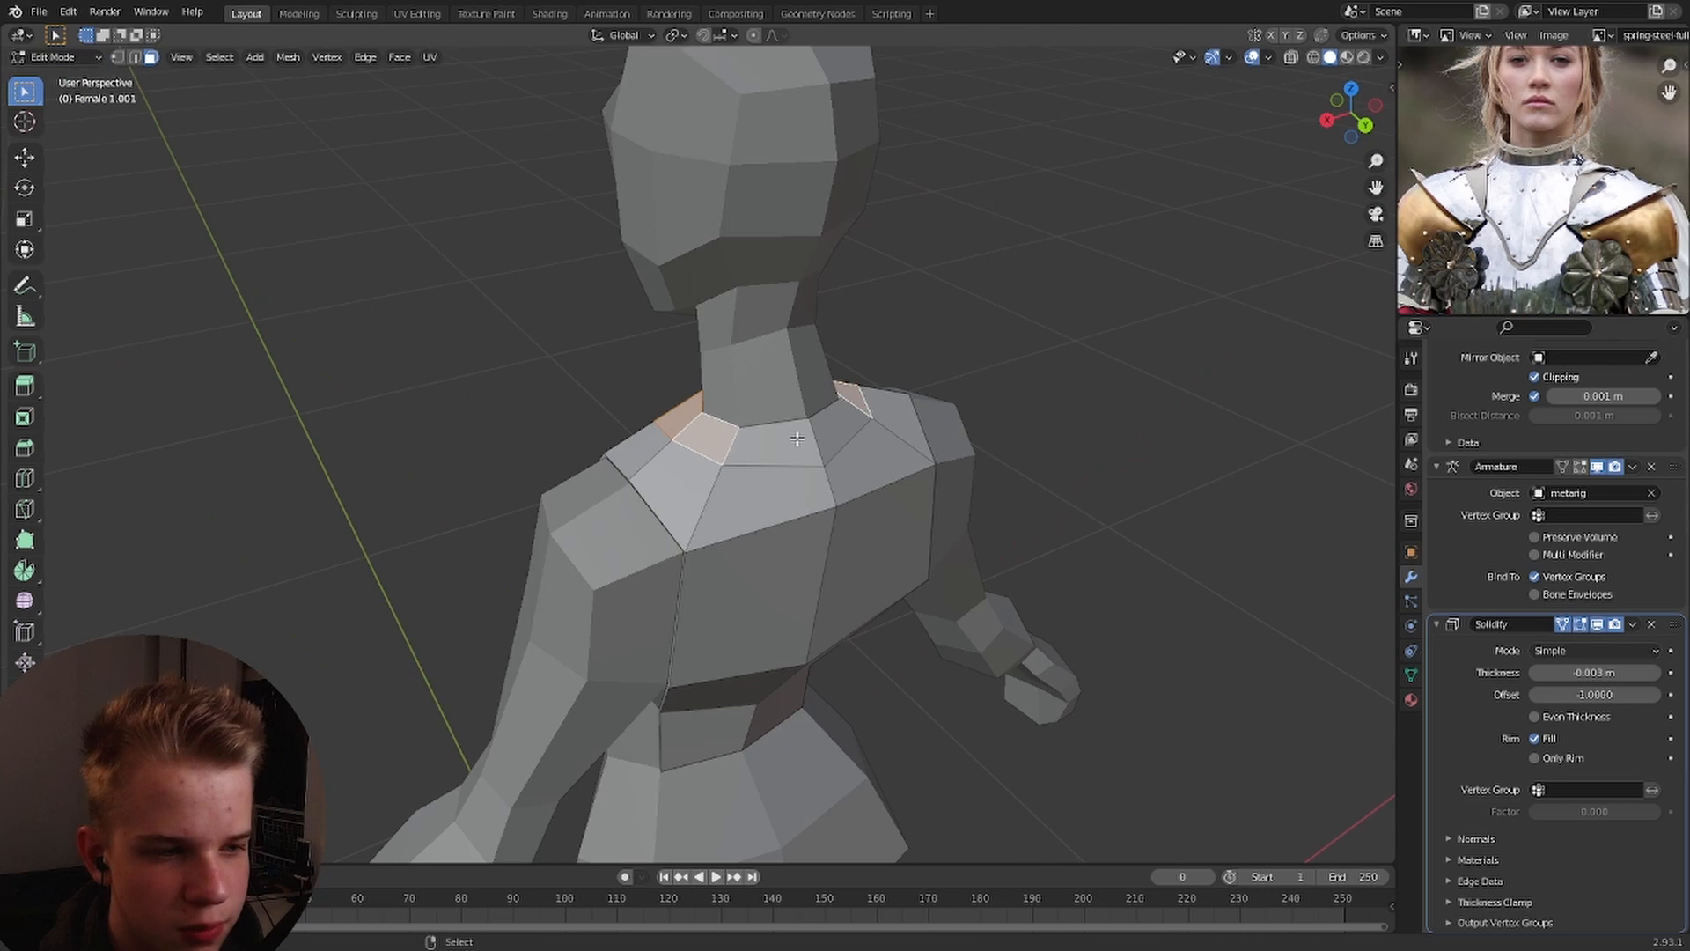
Complete the selection of collar faces around the back of the neck and duplicate the whole collar in place.
left_click(799, 437, "shift")
left_click(751, 434, "shift")
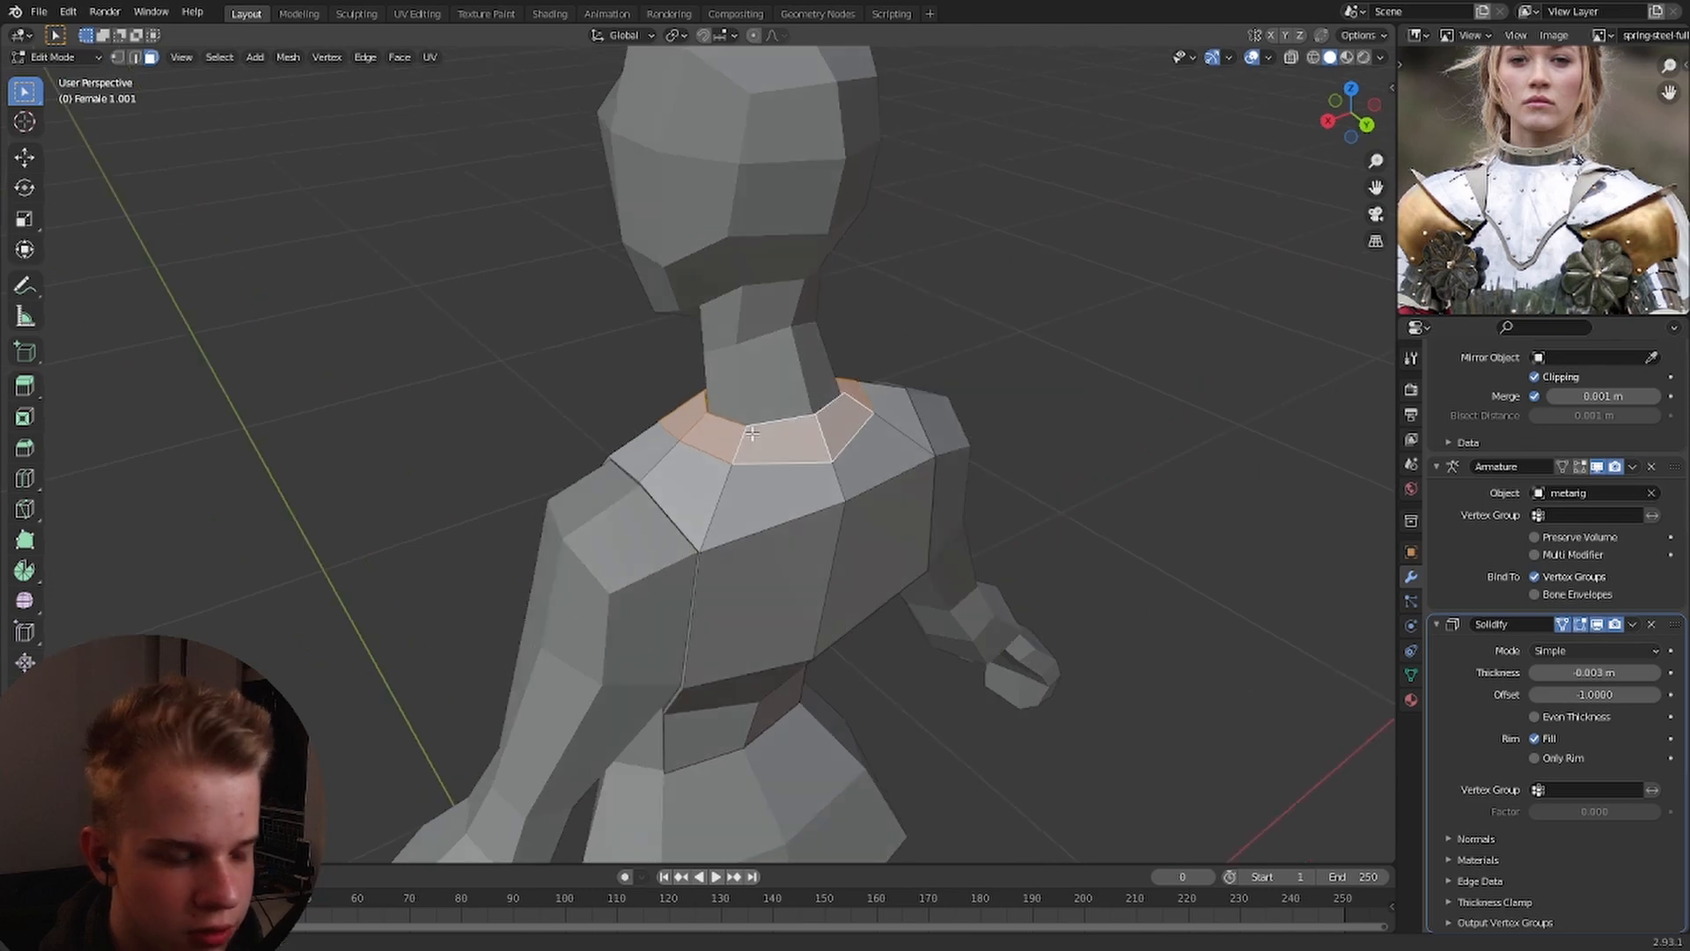
middle_click_drag(751, 434, 861, 430)
key("KP_1")
key("shift+d")
right_click(922, 366)
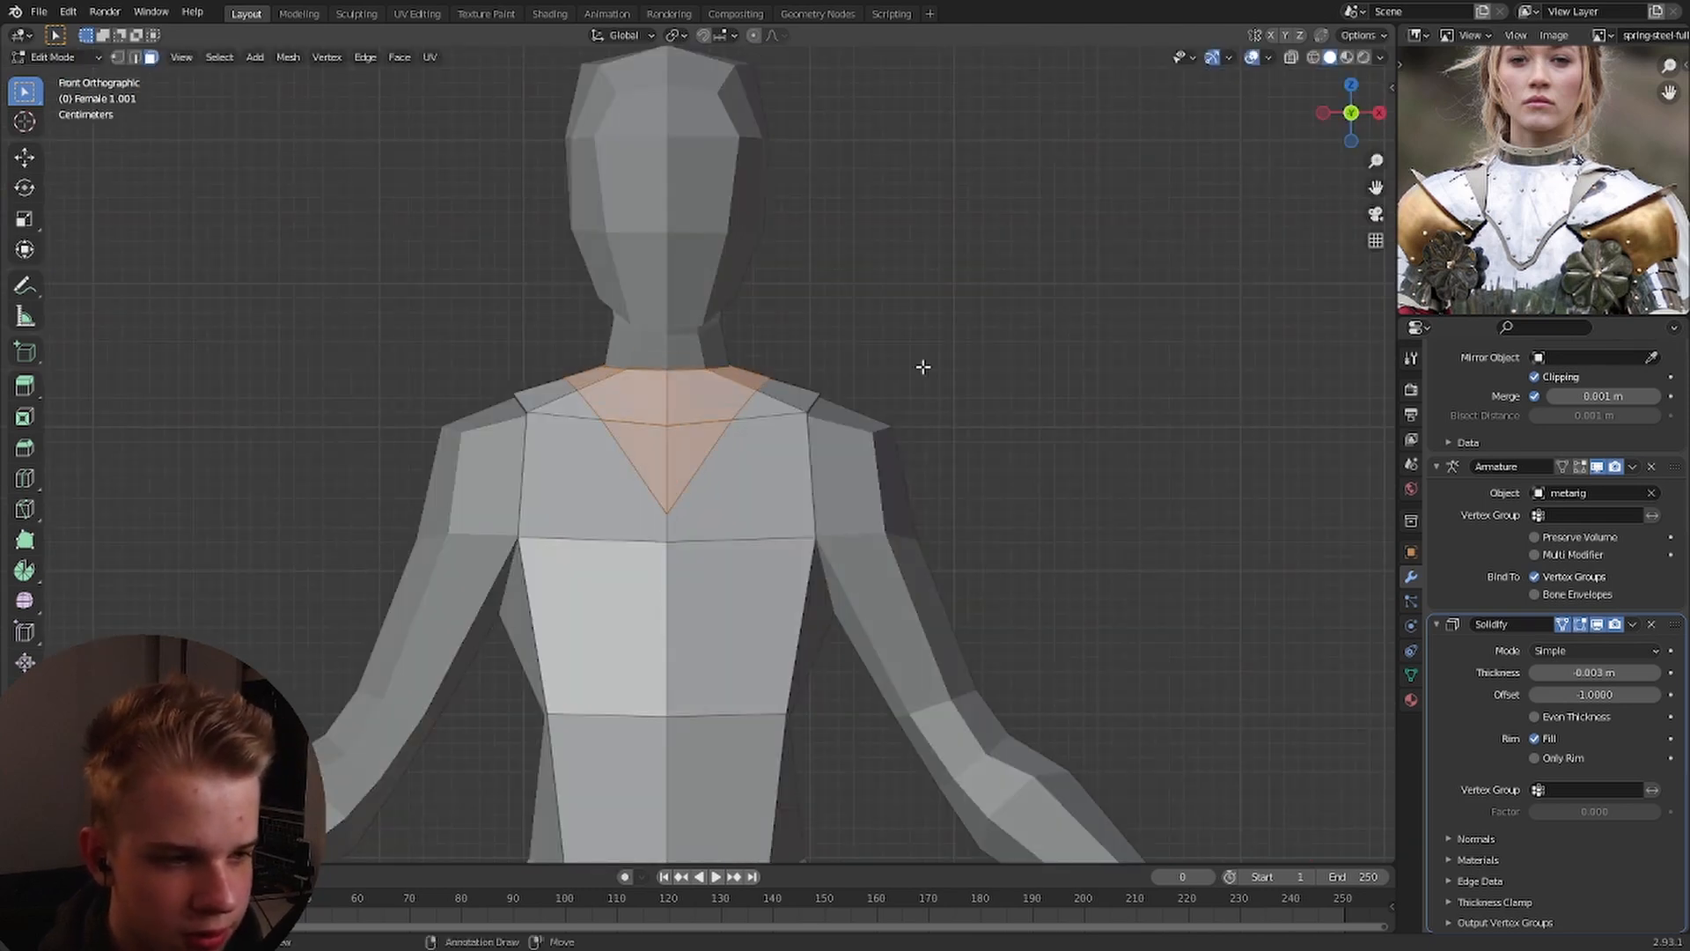
Separate the duplicated collar faces into their own object and set its Solidify thickness to -0.007 m.
key("p")
left_click(921, 364)
key("Tab")
left_click(721, 426)
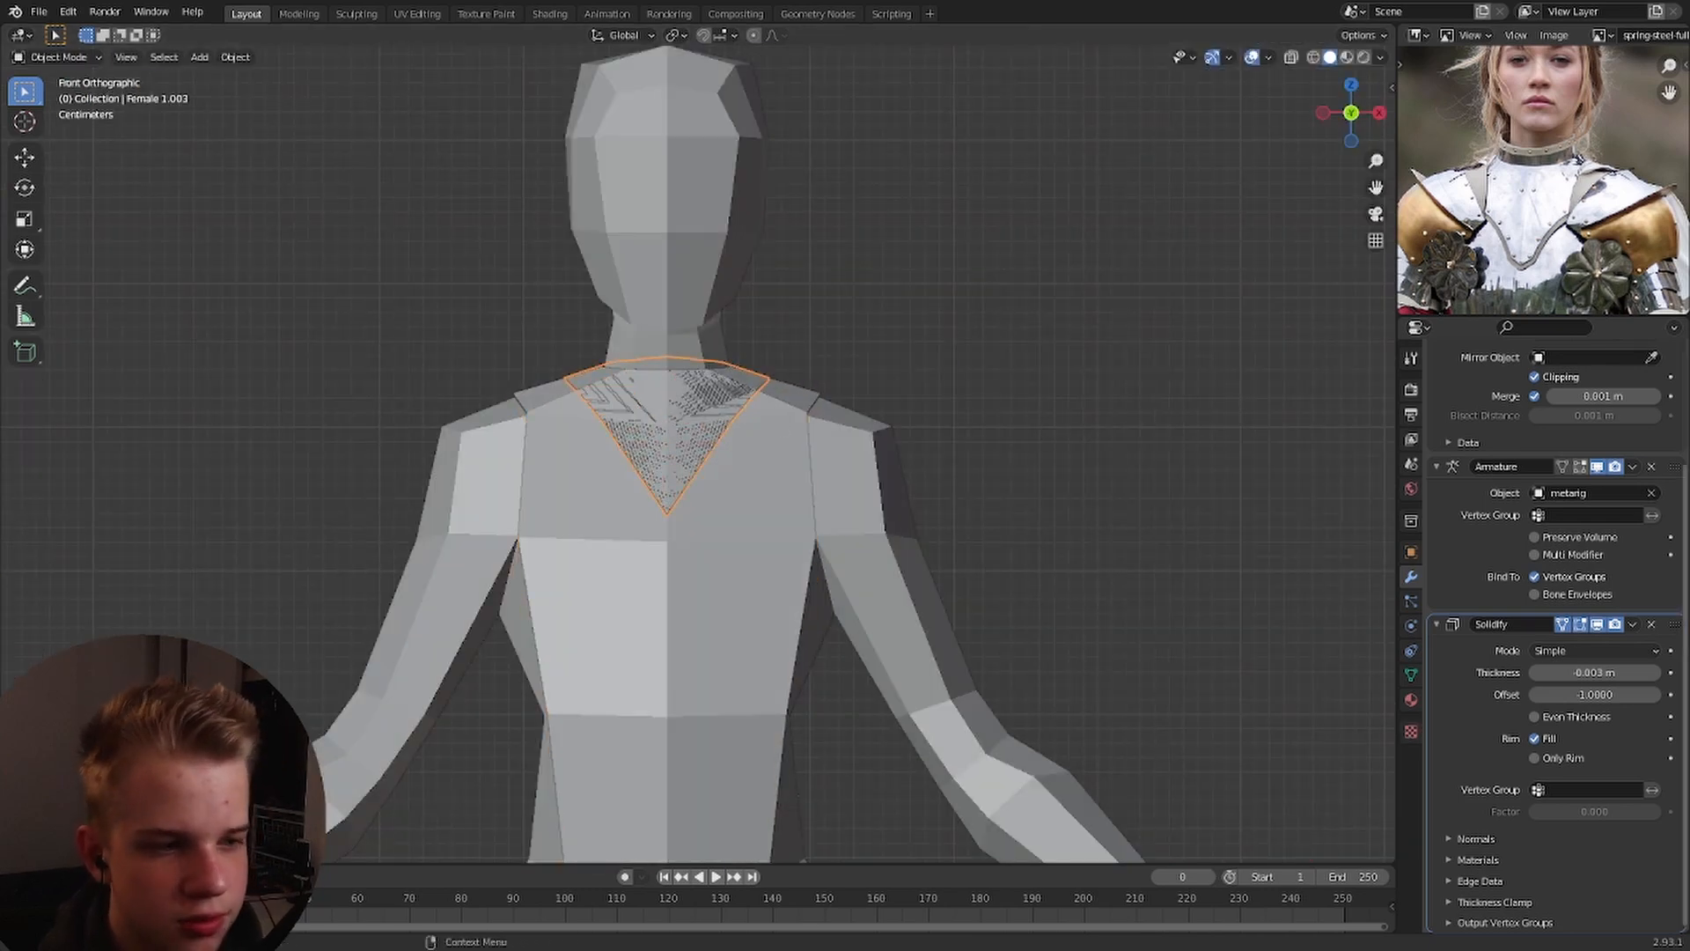
left_click_drag(1587, 669, 1629, 669)
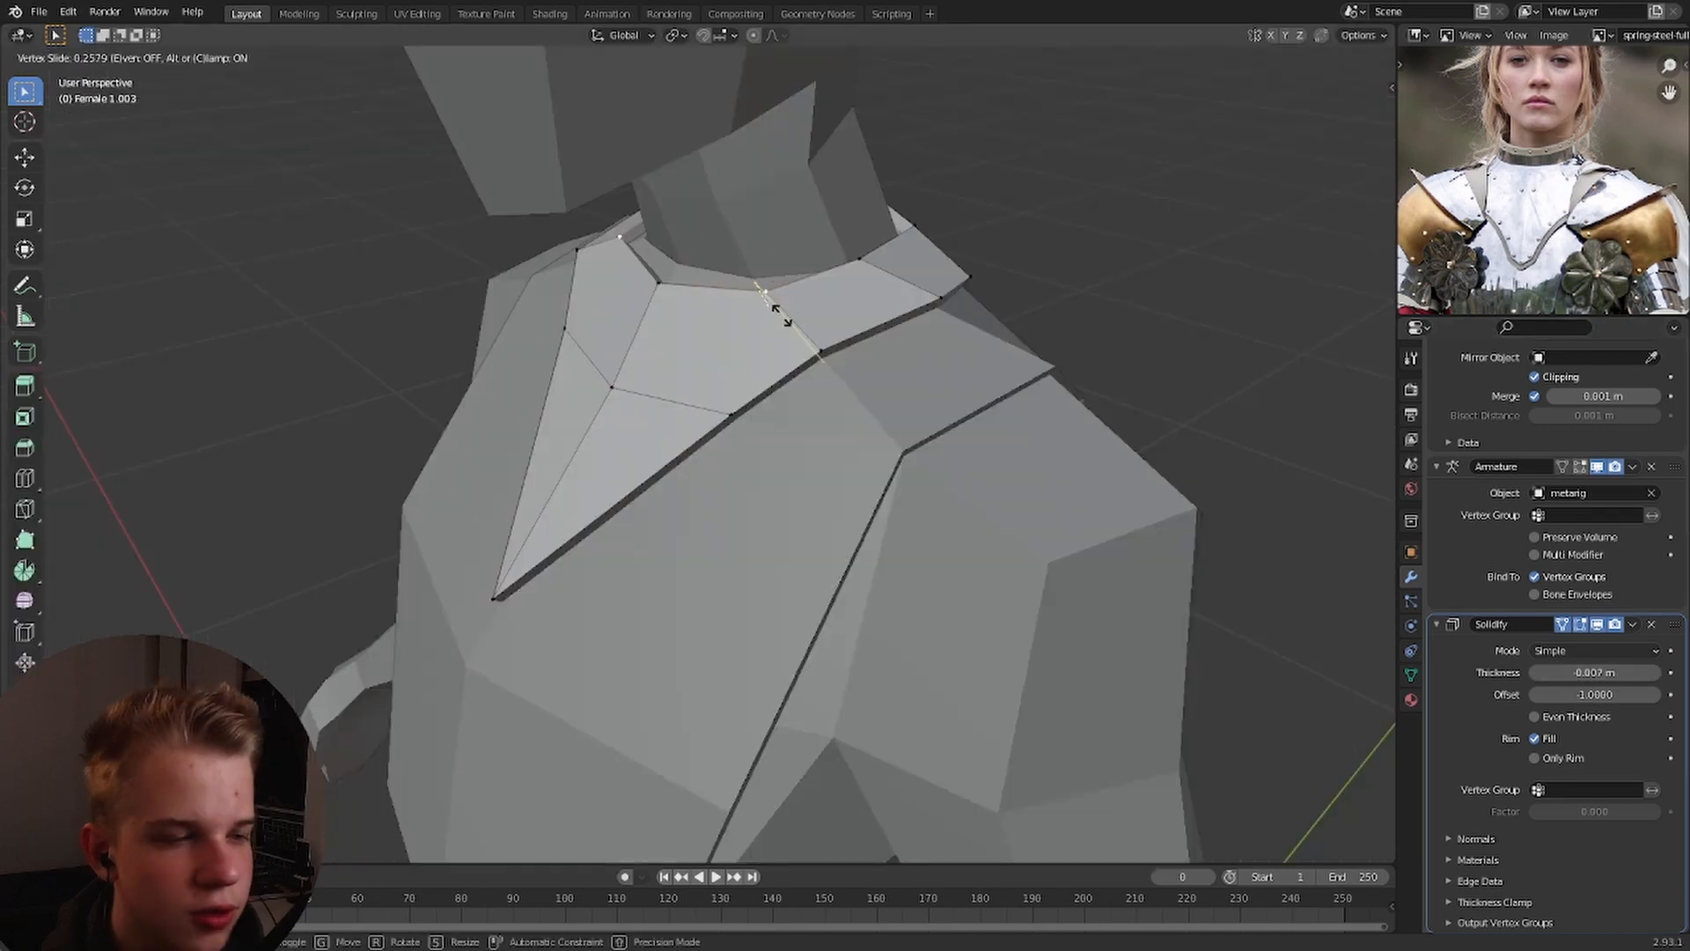
Slide the vertices on the collar's inner neck edge outward along their edges, away from the neck.
left_click(783, 317)
left_click(889, 262)
key("g")
key("g")
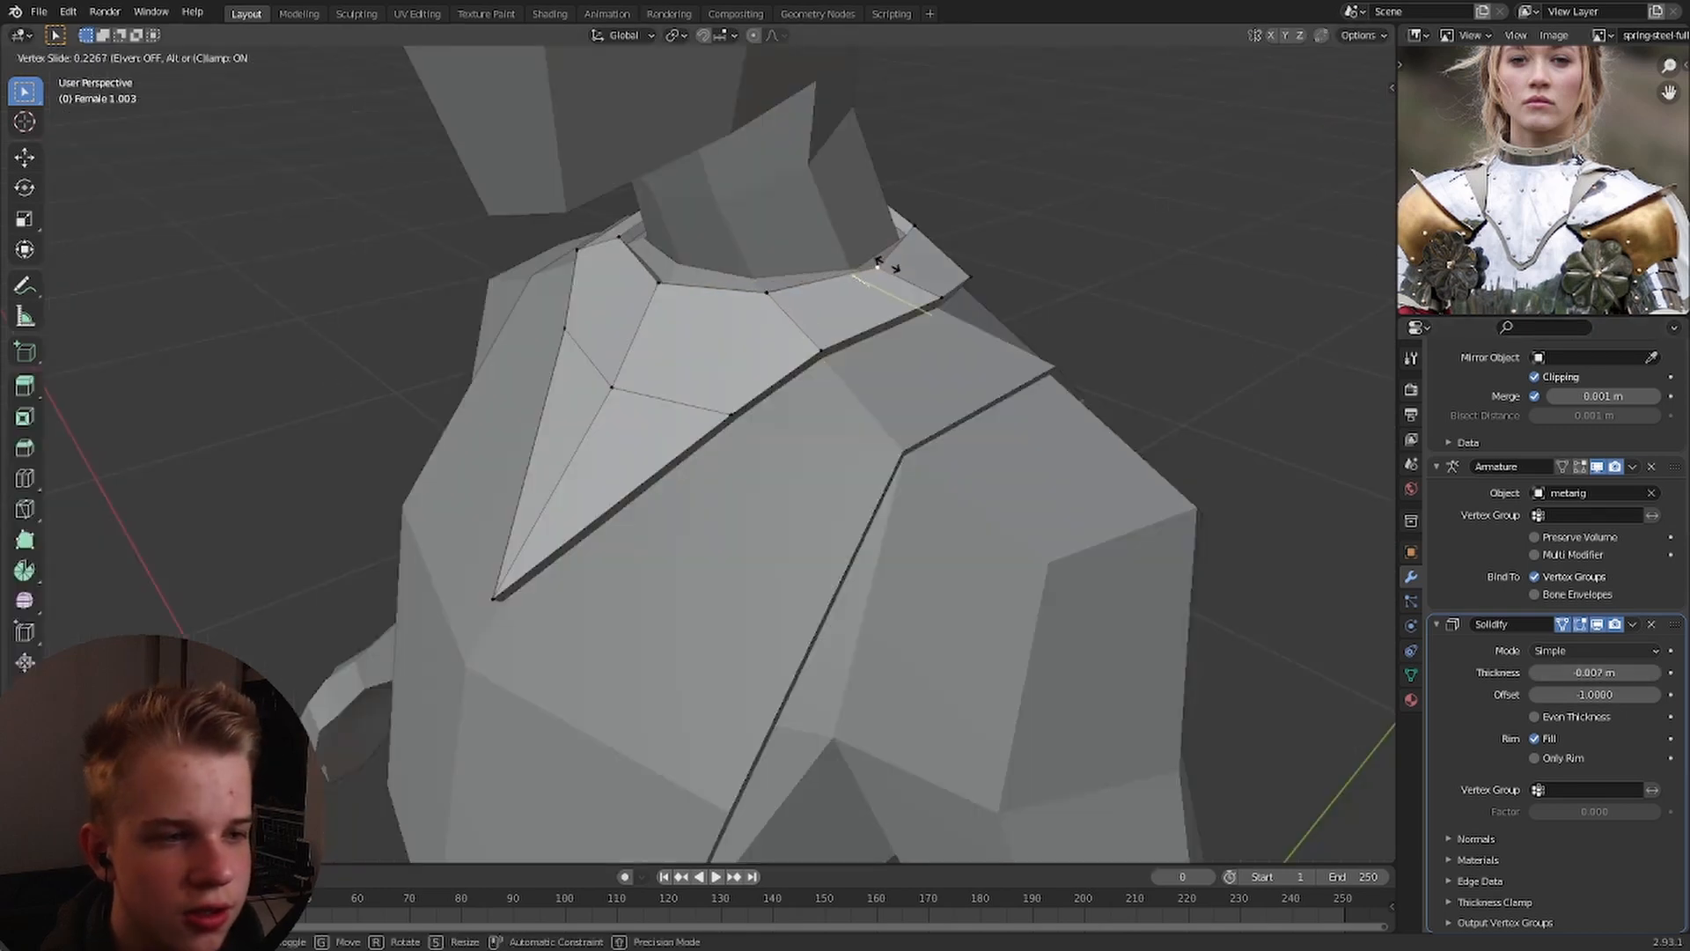
left_click(894, 267)
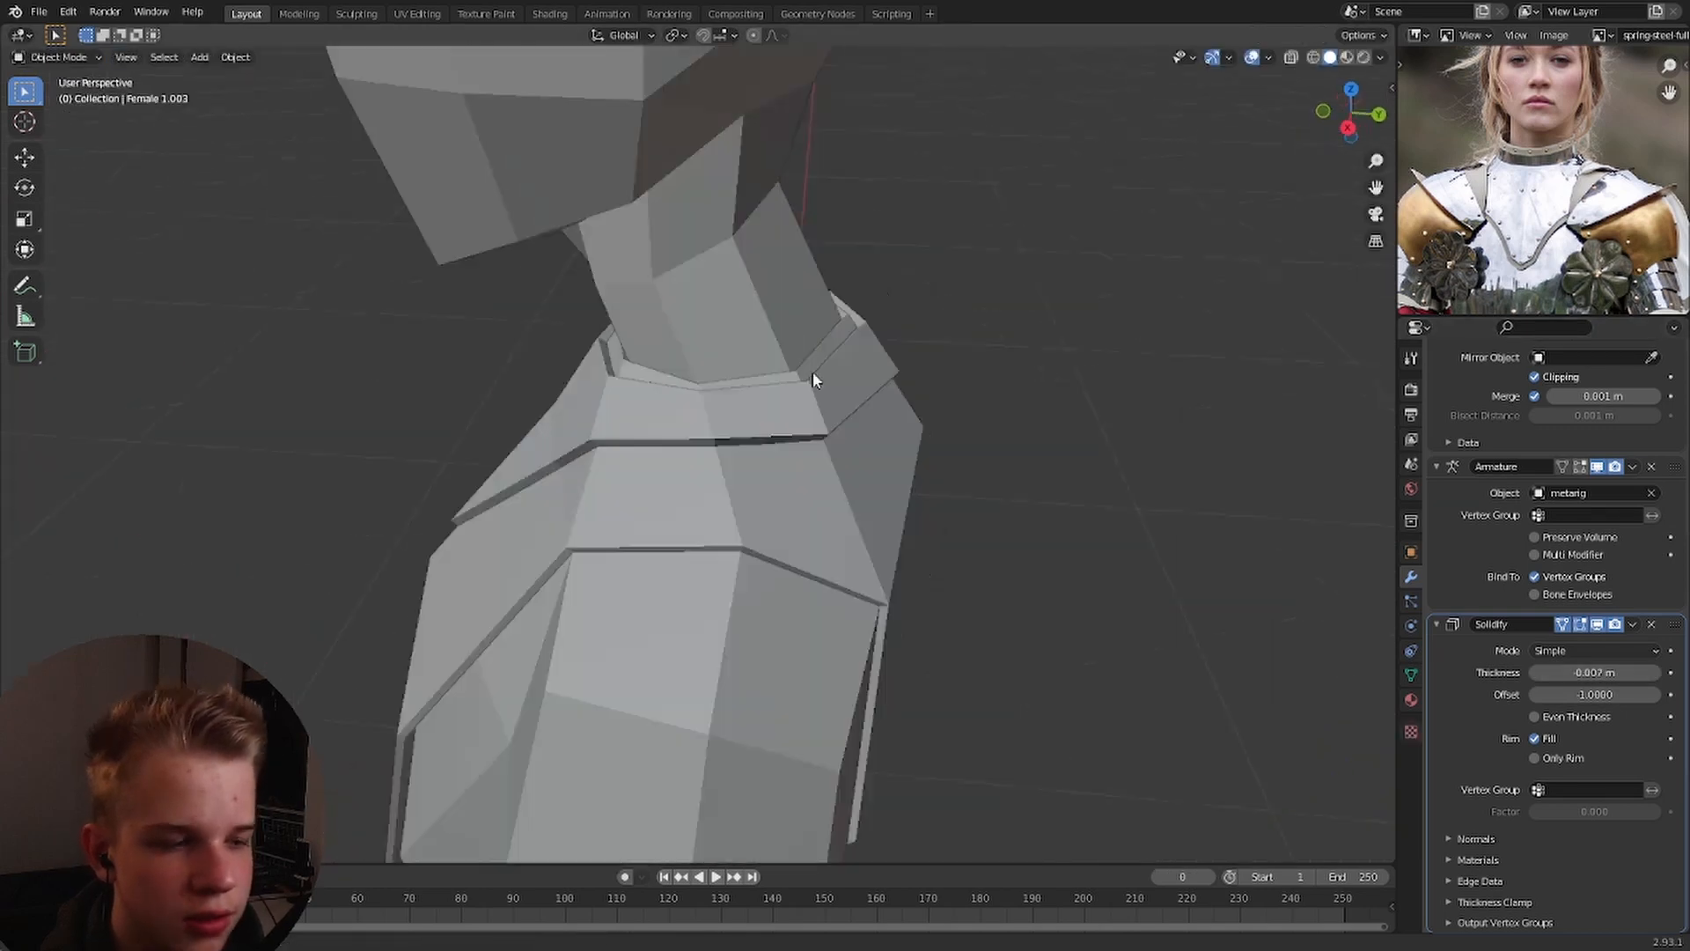
Slide the torso plate's neck-opening edge loop outward beneath the collar.
key("KP_1")
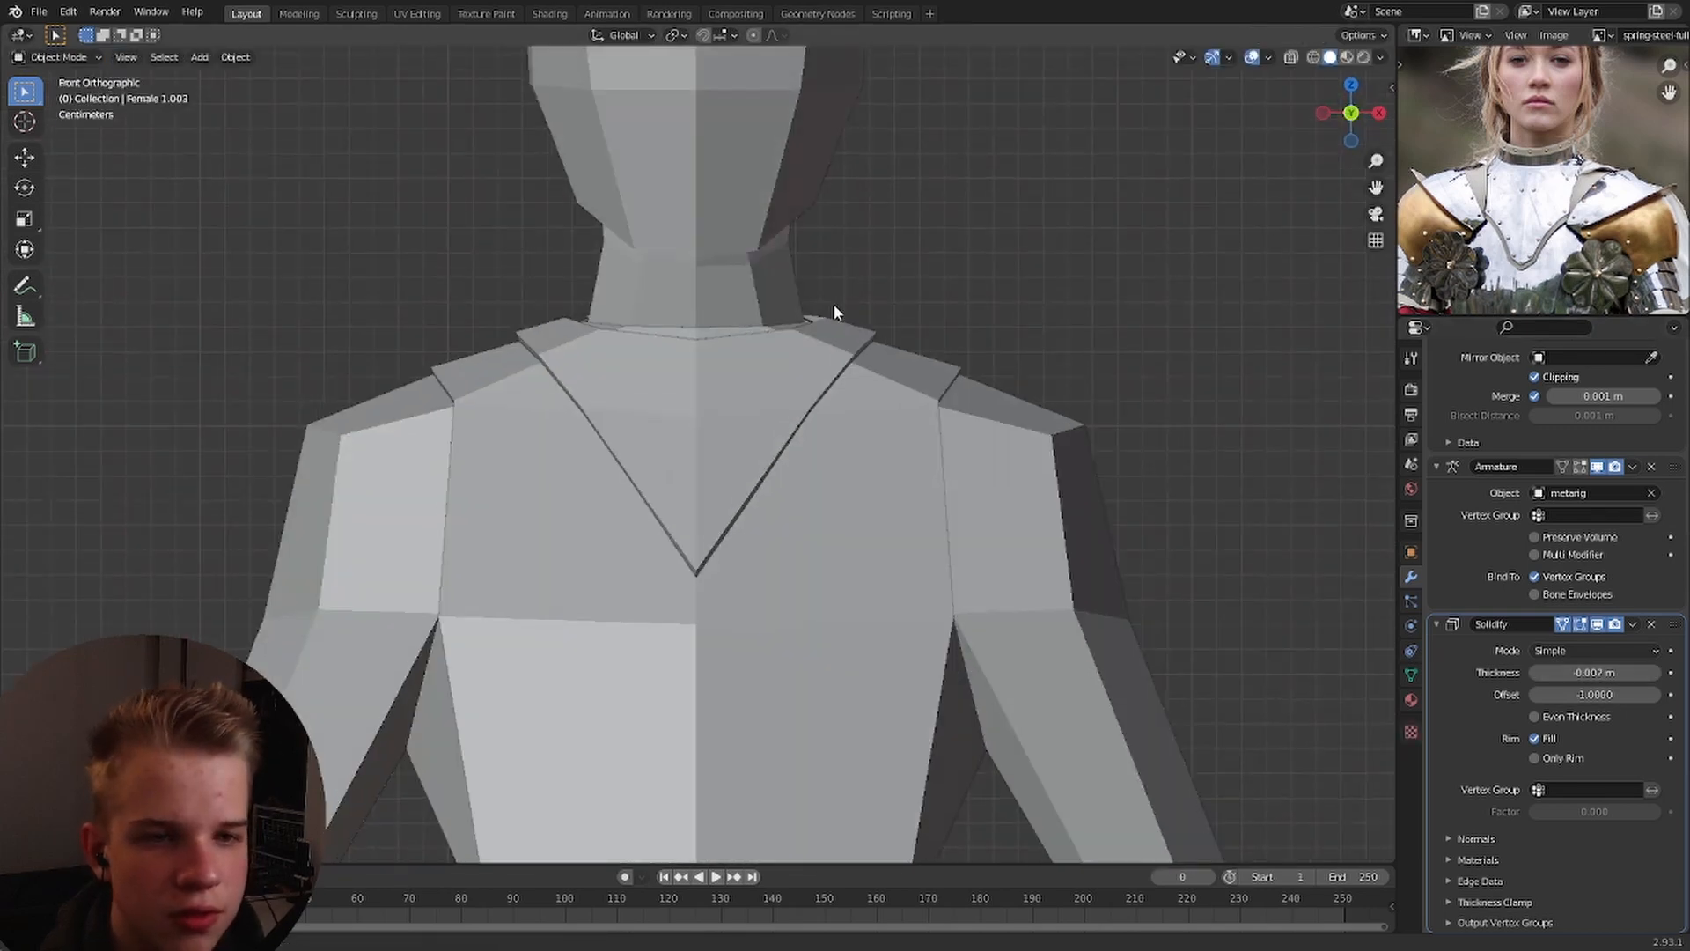
scroll(823, 393, "up", 3)
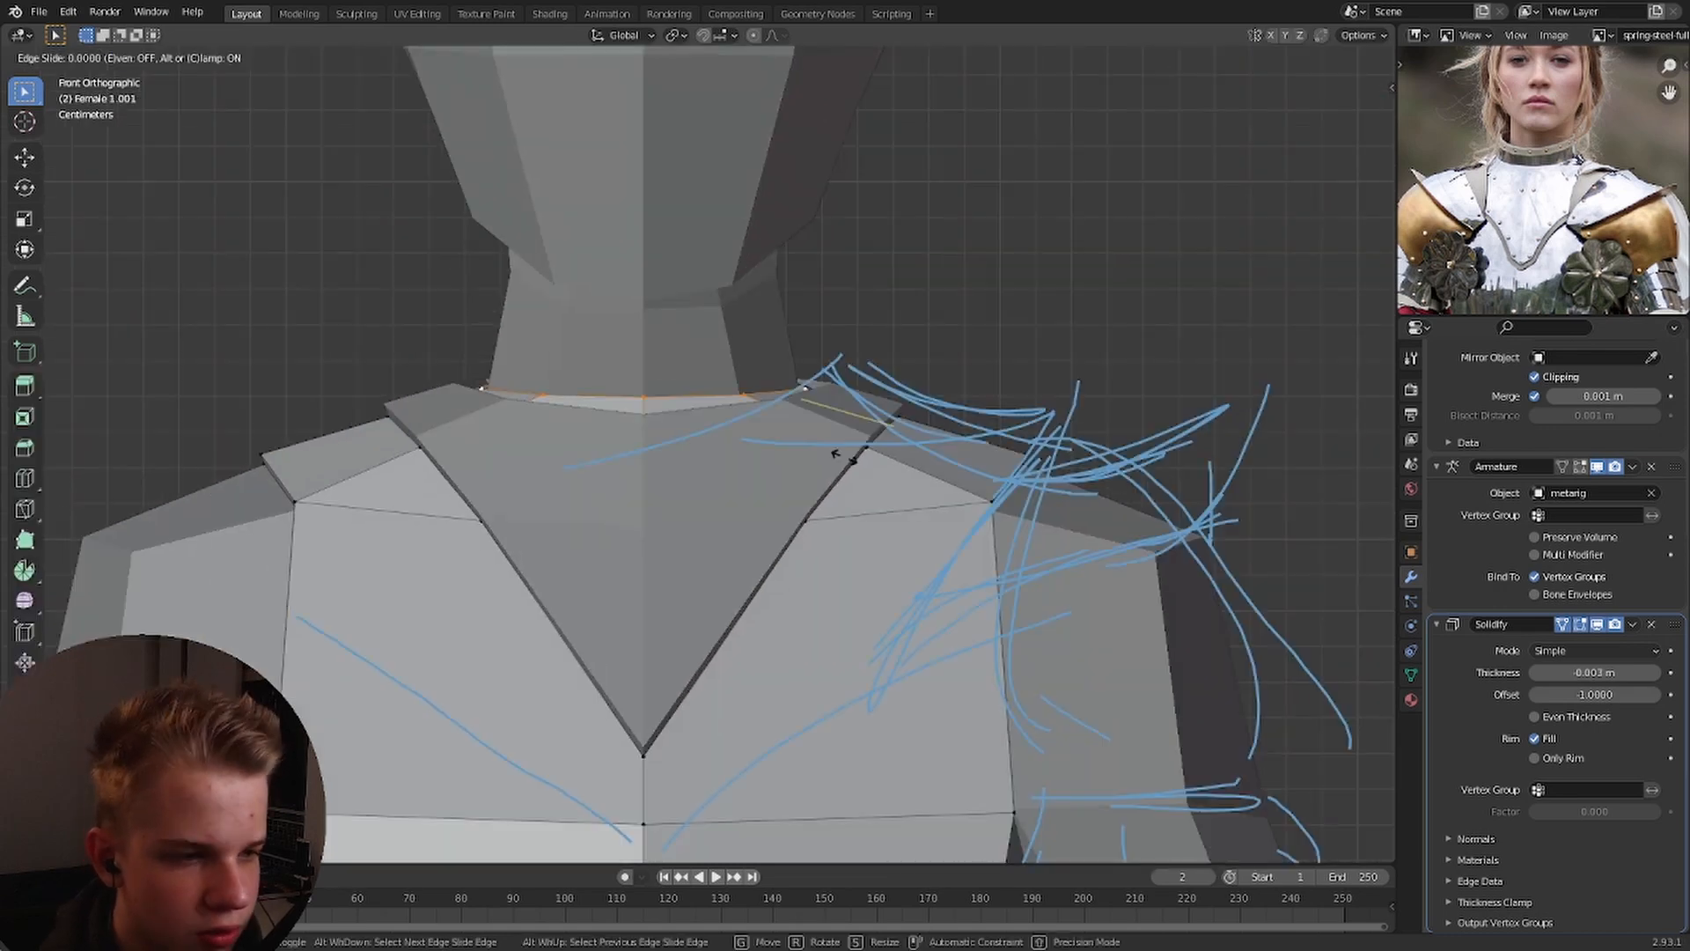
left_click(848, 464)
key("Tab")
middle_click_drag(845, 467, 757, 566)
key("KP_1")
scroll(811, 495, "down", 8)
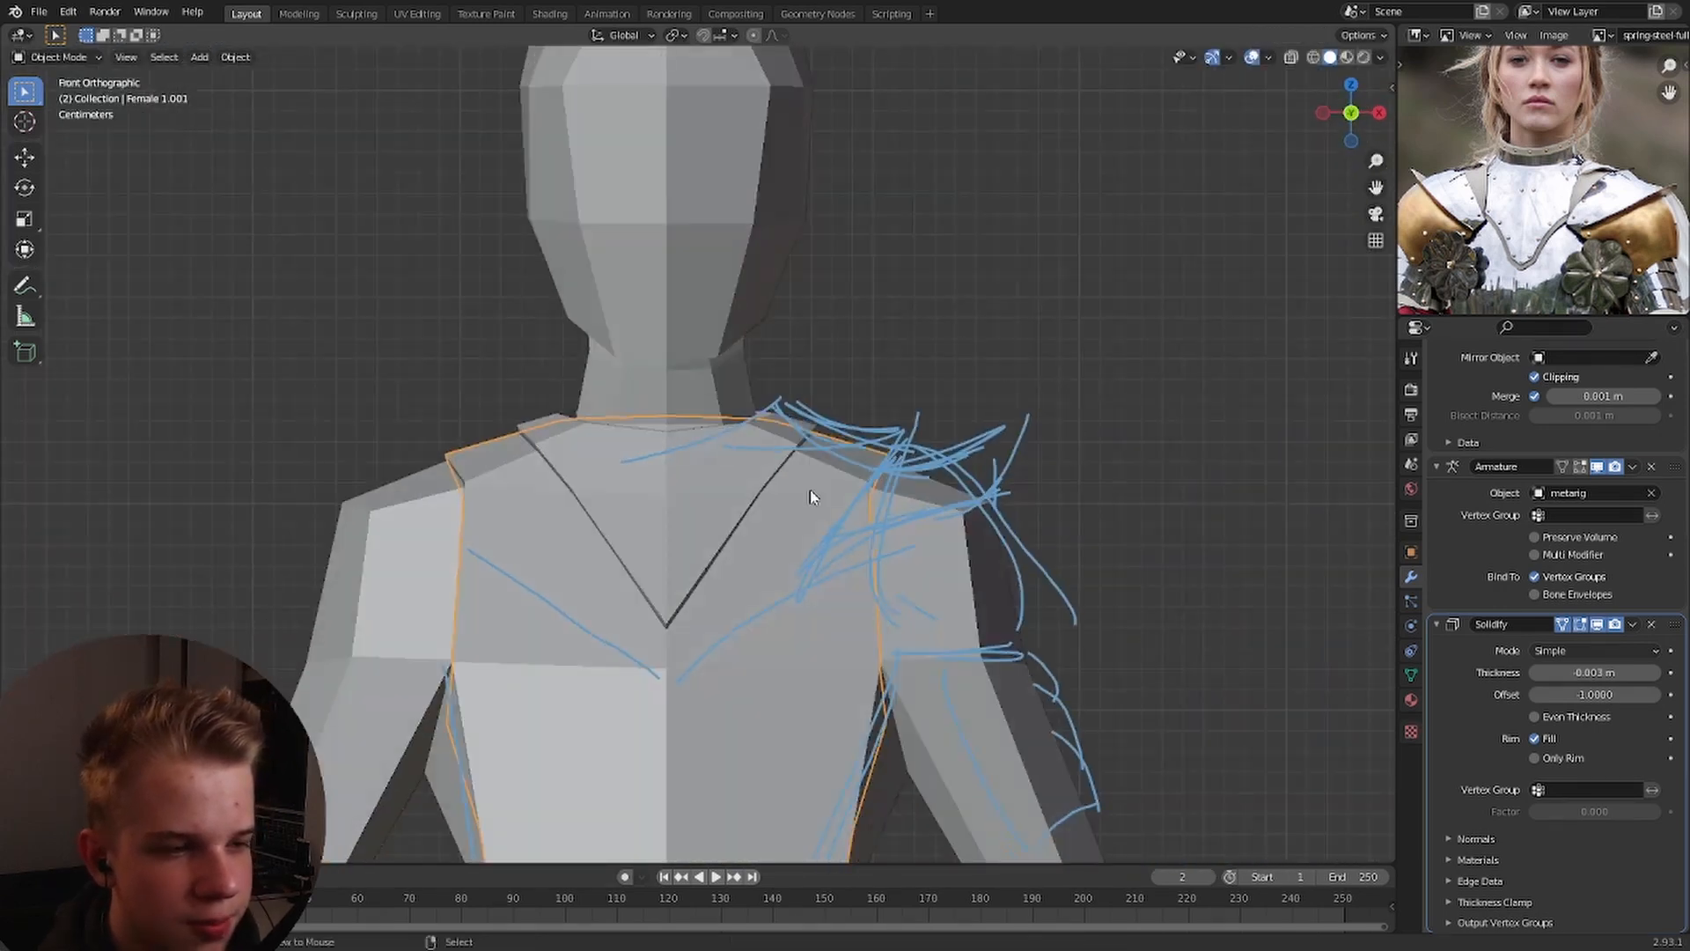
Examine from the front how the collar sits on the torso plate and against the shoulder armour sketch.
key("alt+a")
scroll(796, 506, "up", 1)
left_click(717, 467)
key("Tab")
scroll(792, 475, "up", 6)
key("Tab")
scroll(870, 475, "down", 3)
middle_click_drag(872, 476, 730, 481, "shift")
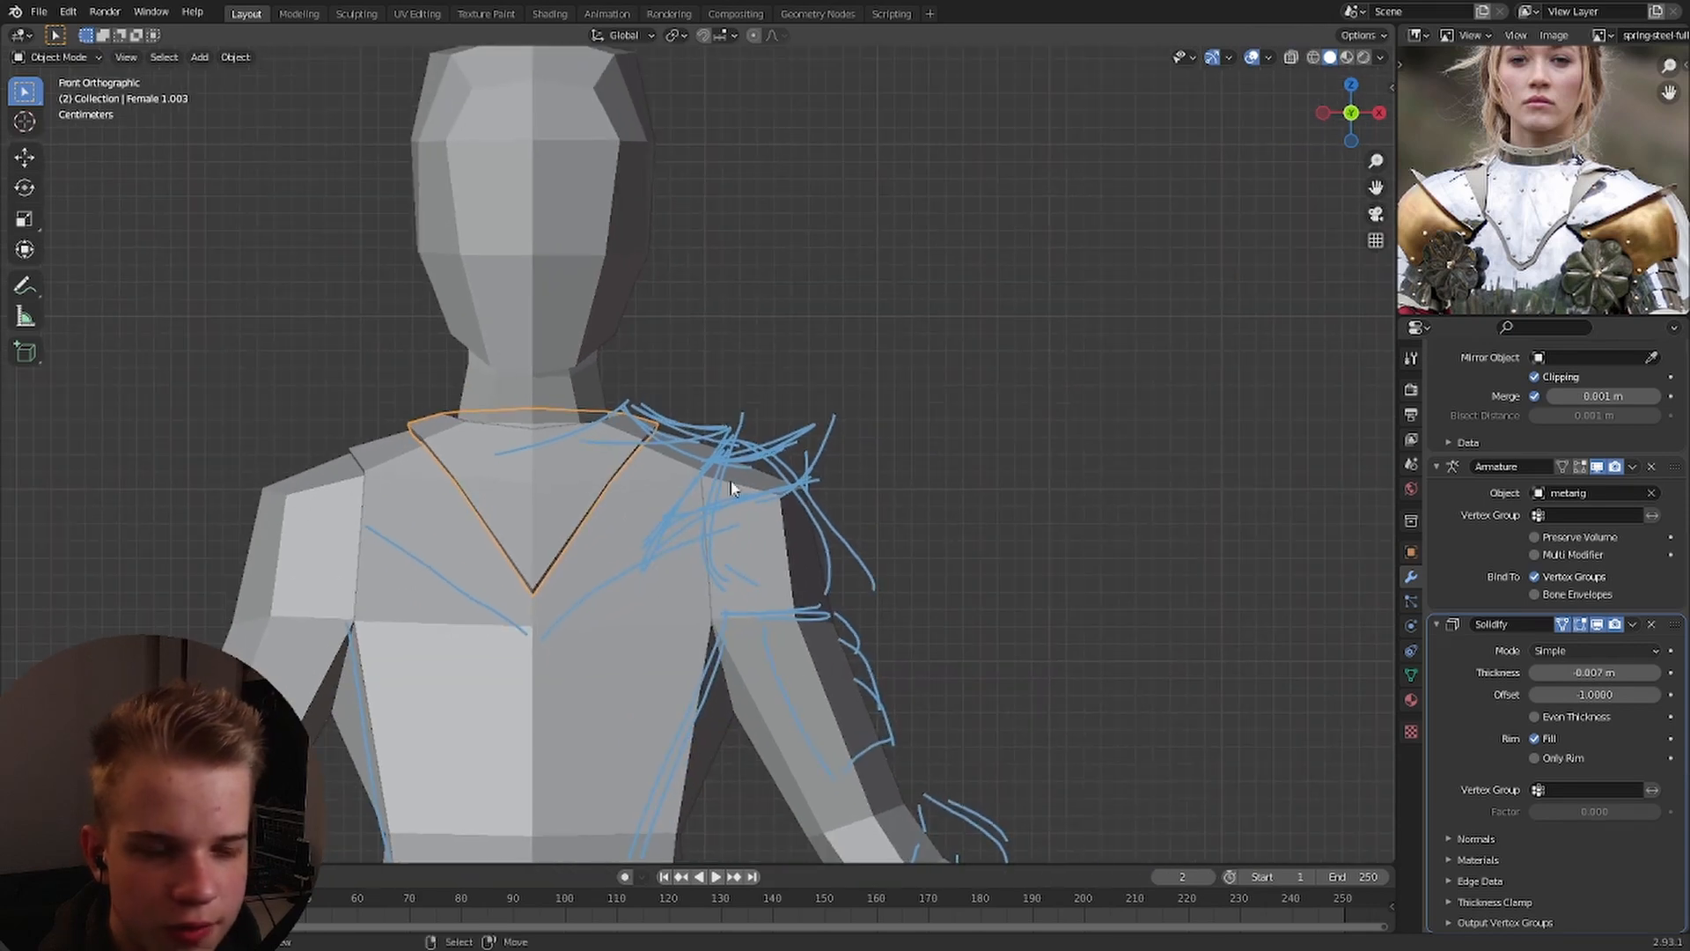
scroll(863, 532, "down", 3)
scroll(886, 466, "up", 4)
middle_click_drag(886, 467, 924, 458)
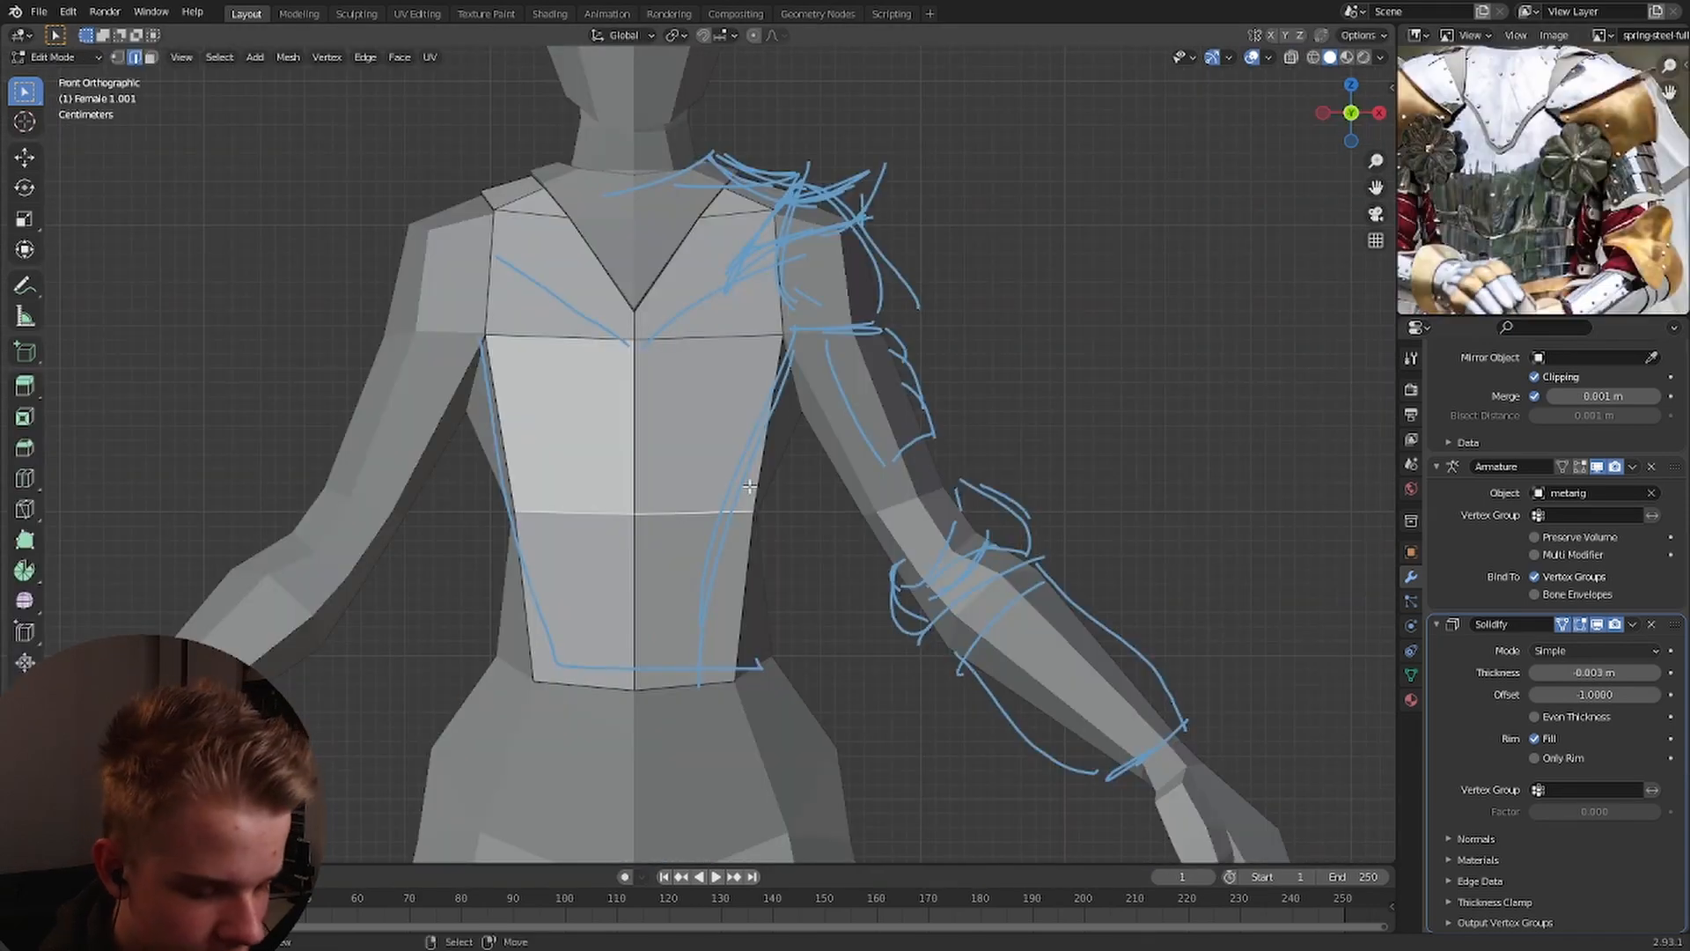
Move the chest section's lower front edge about 0.007 m forward and 0.008 m down so it overhangs the belly section.
scroll(773, 473, "up", 1)
key("KP_3")
scroll(622, 476, "up", 5)
key("g")
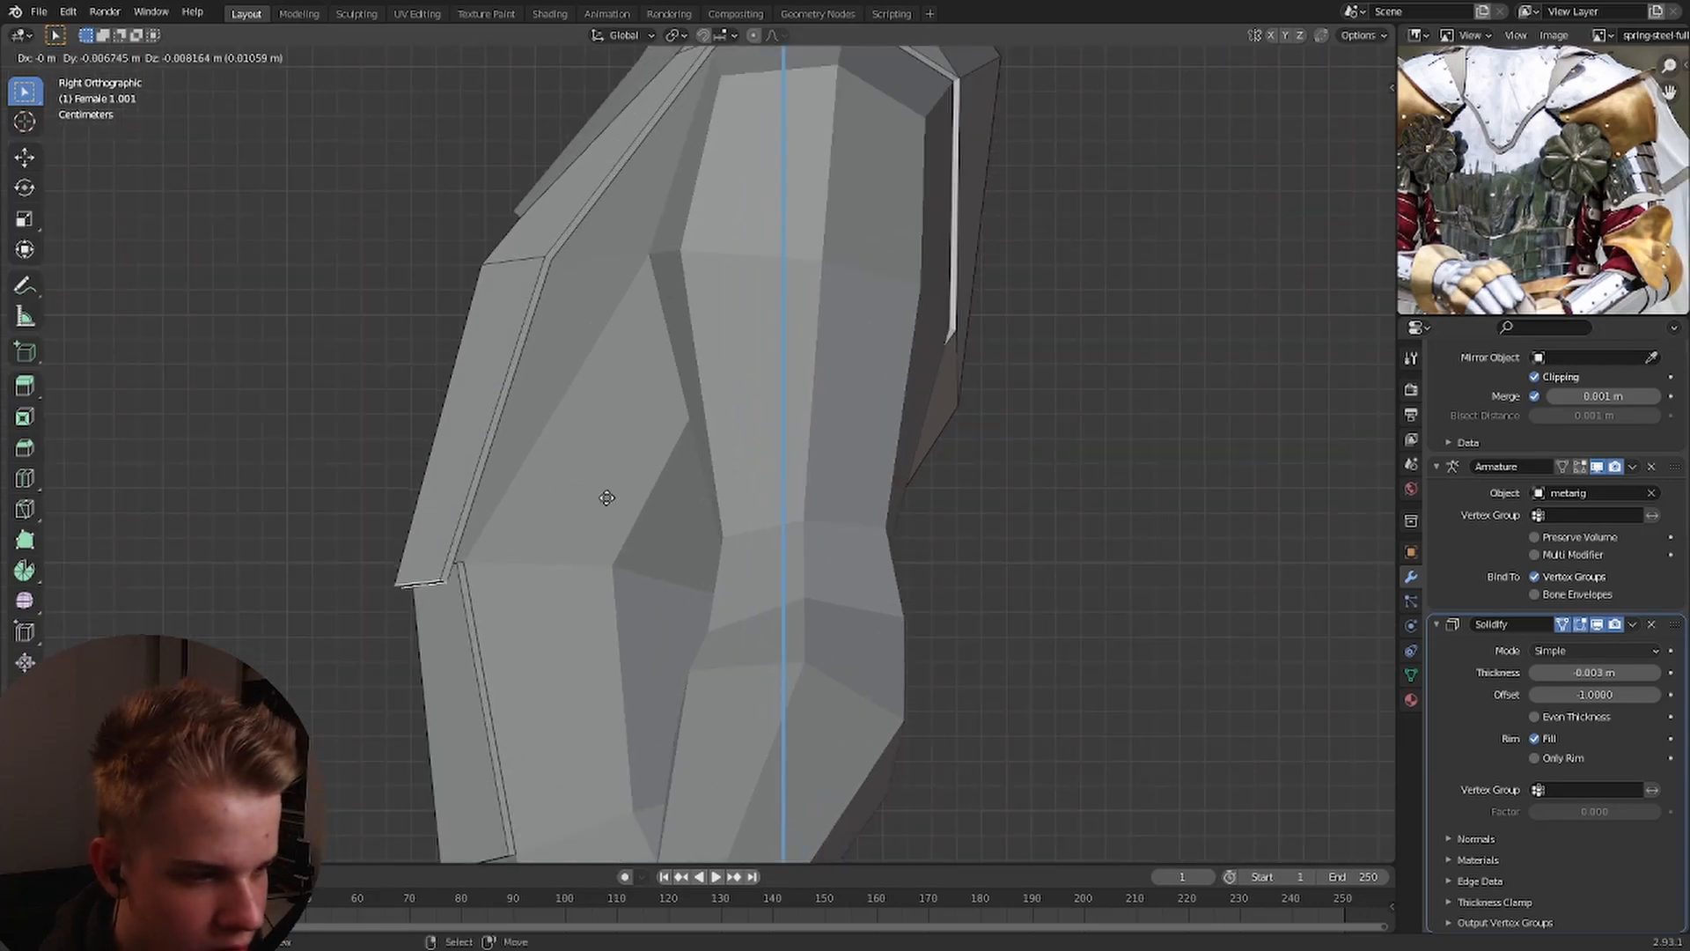
left_click(605, 497)
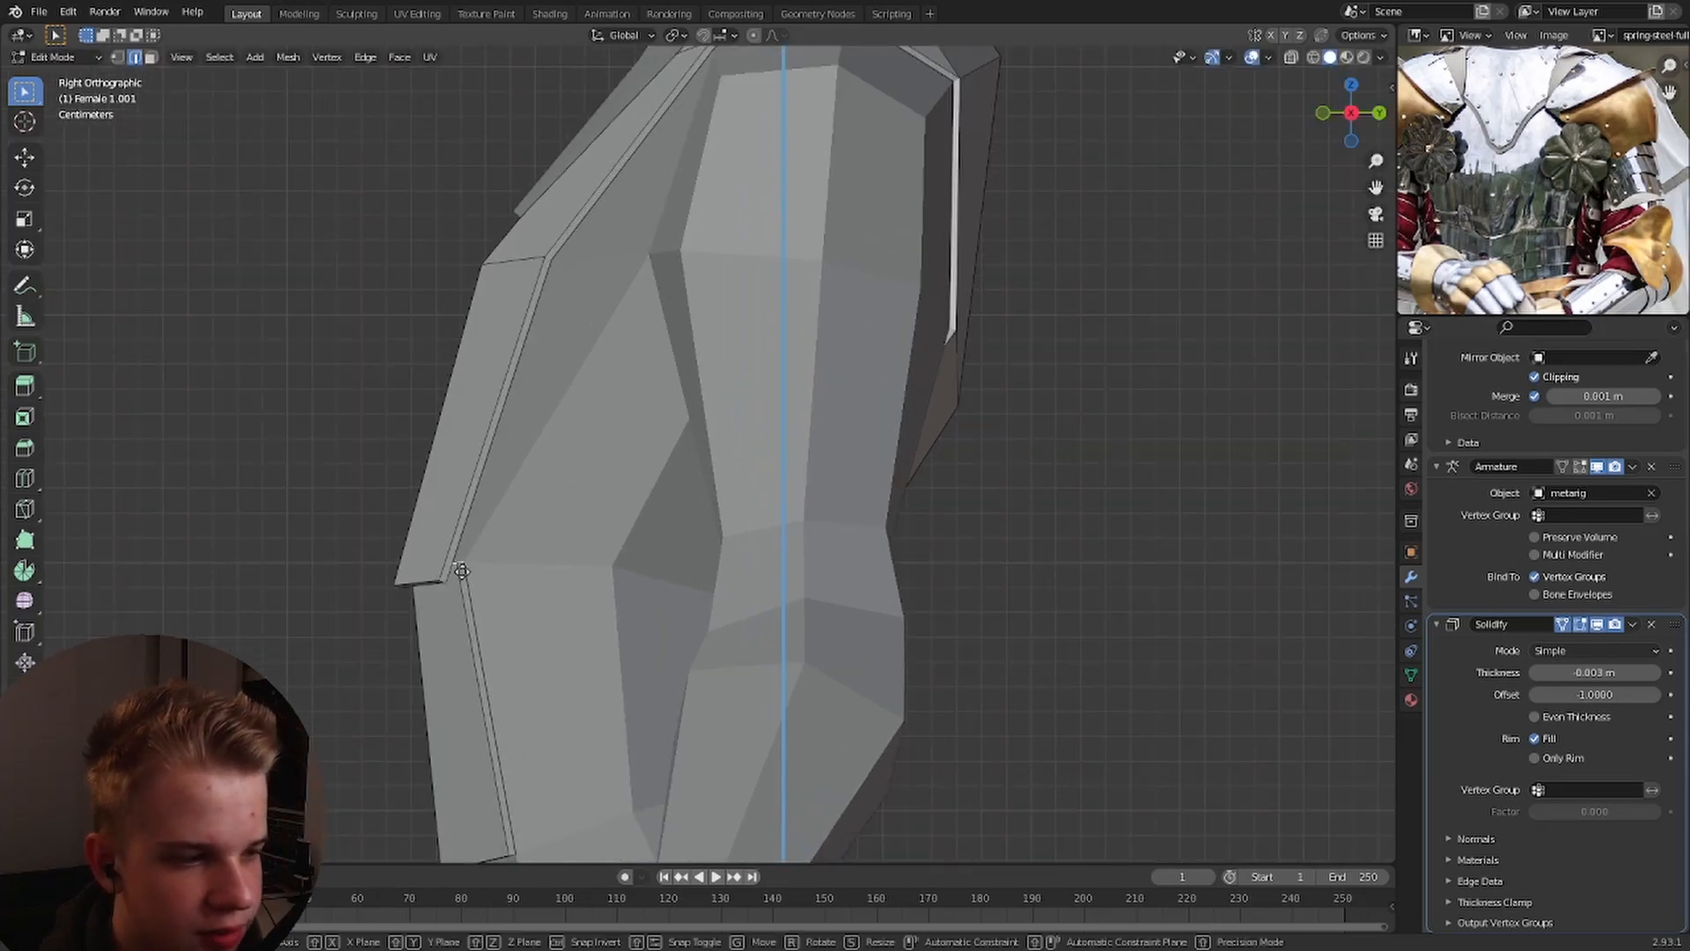
key("Tab")
mouse_move(483, 528)
middle_mouse_down()
mouse_move(717, 616)
mouse_move(828, 503)
mouse_move(762, 573)
mouse_move(652, 546)
mouse_move(559, 494)
middle_mouse_up()
scroll(777, 566, "down", 4)
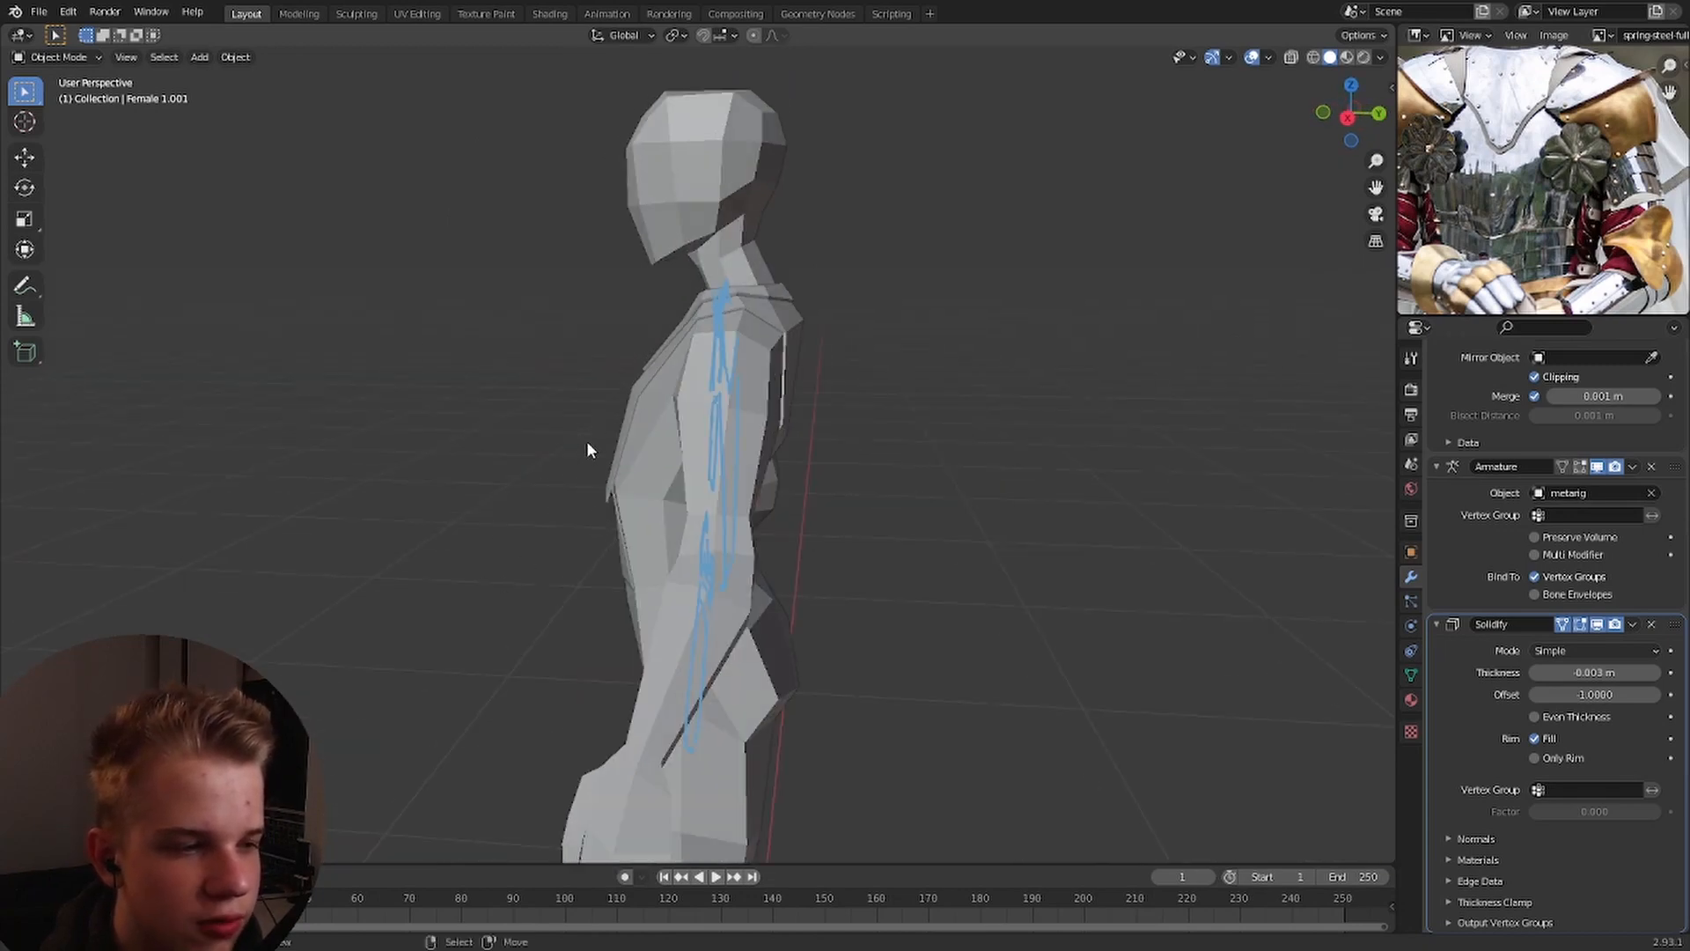
Duplicate the ring of upper-arm faces on the body mesh and separate it into its own object.
scroll(588, 448, "down", 2)
key("grave")
left_click(592, 350)
scroll(727, 416, "up", 5)
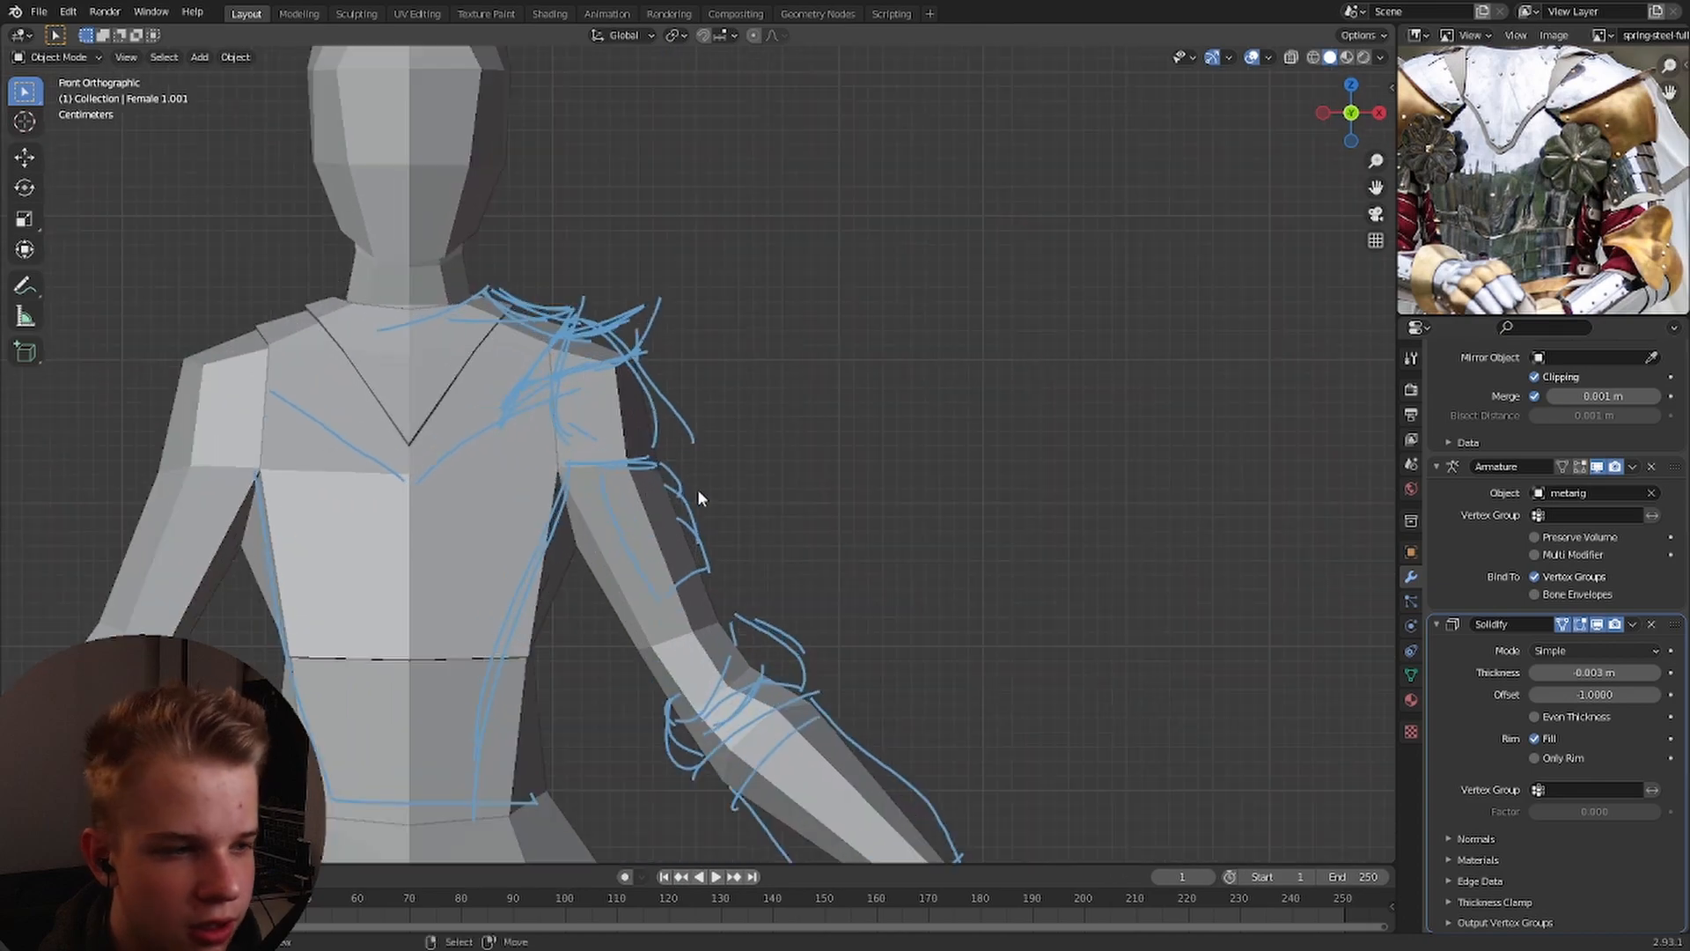
middle_click_drag(655, 561, 683, 538, "shift")
right_click(683, 538)
key("Tab")
left_click(680, 507, "alt")
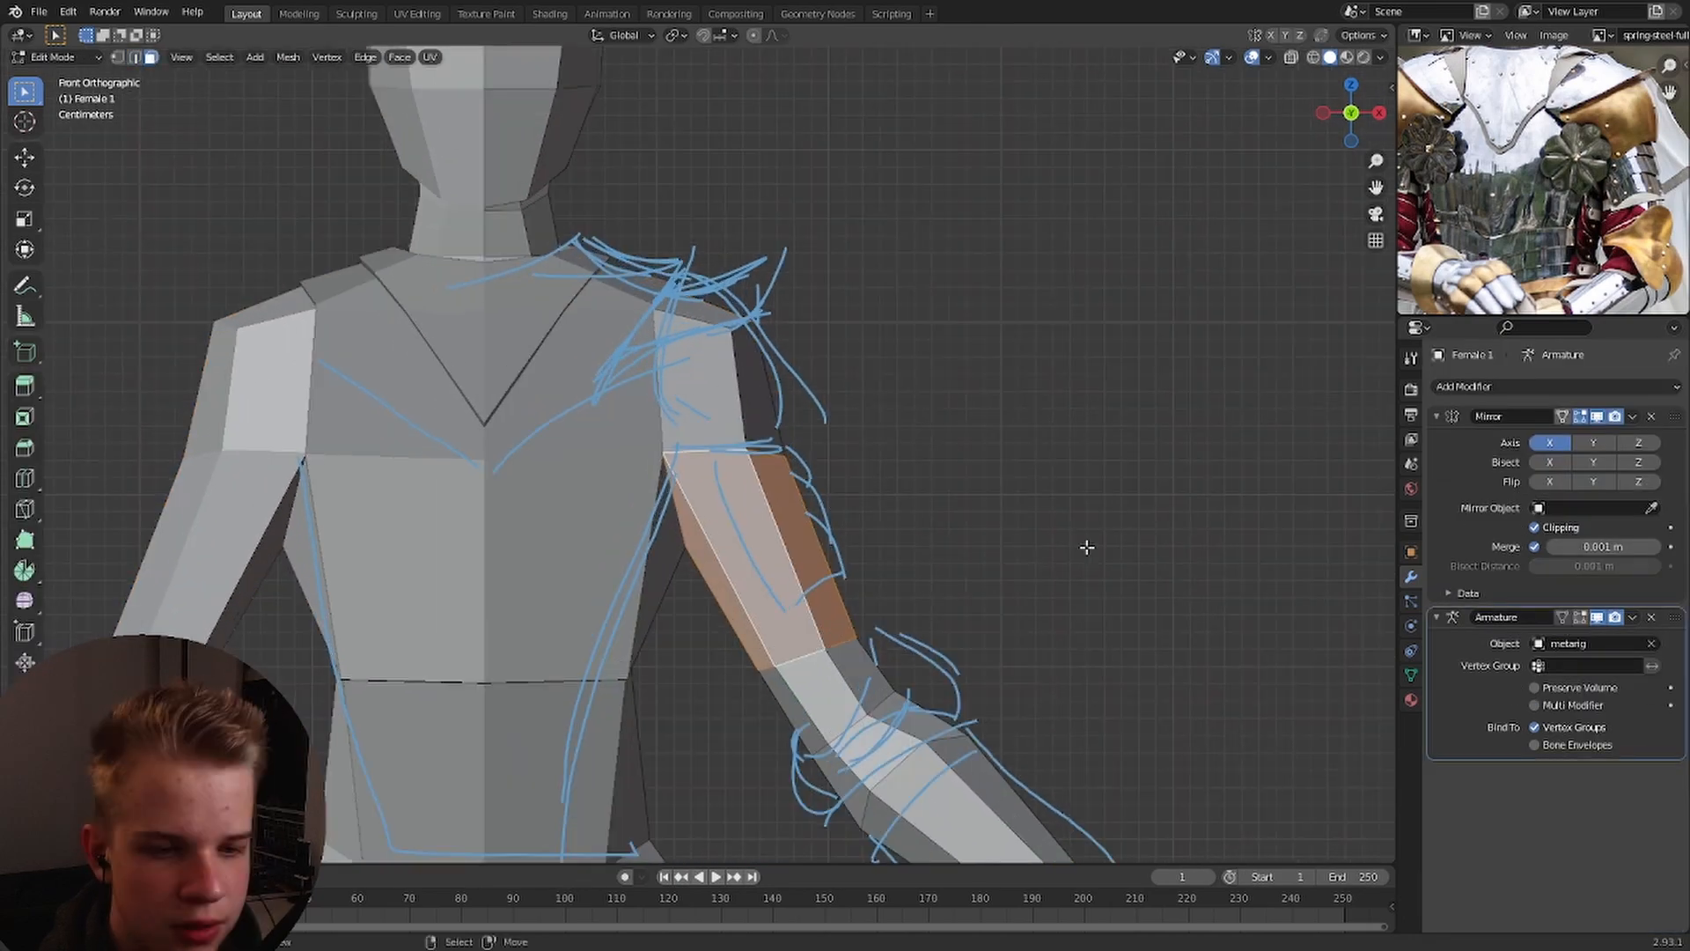
key("Tab")
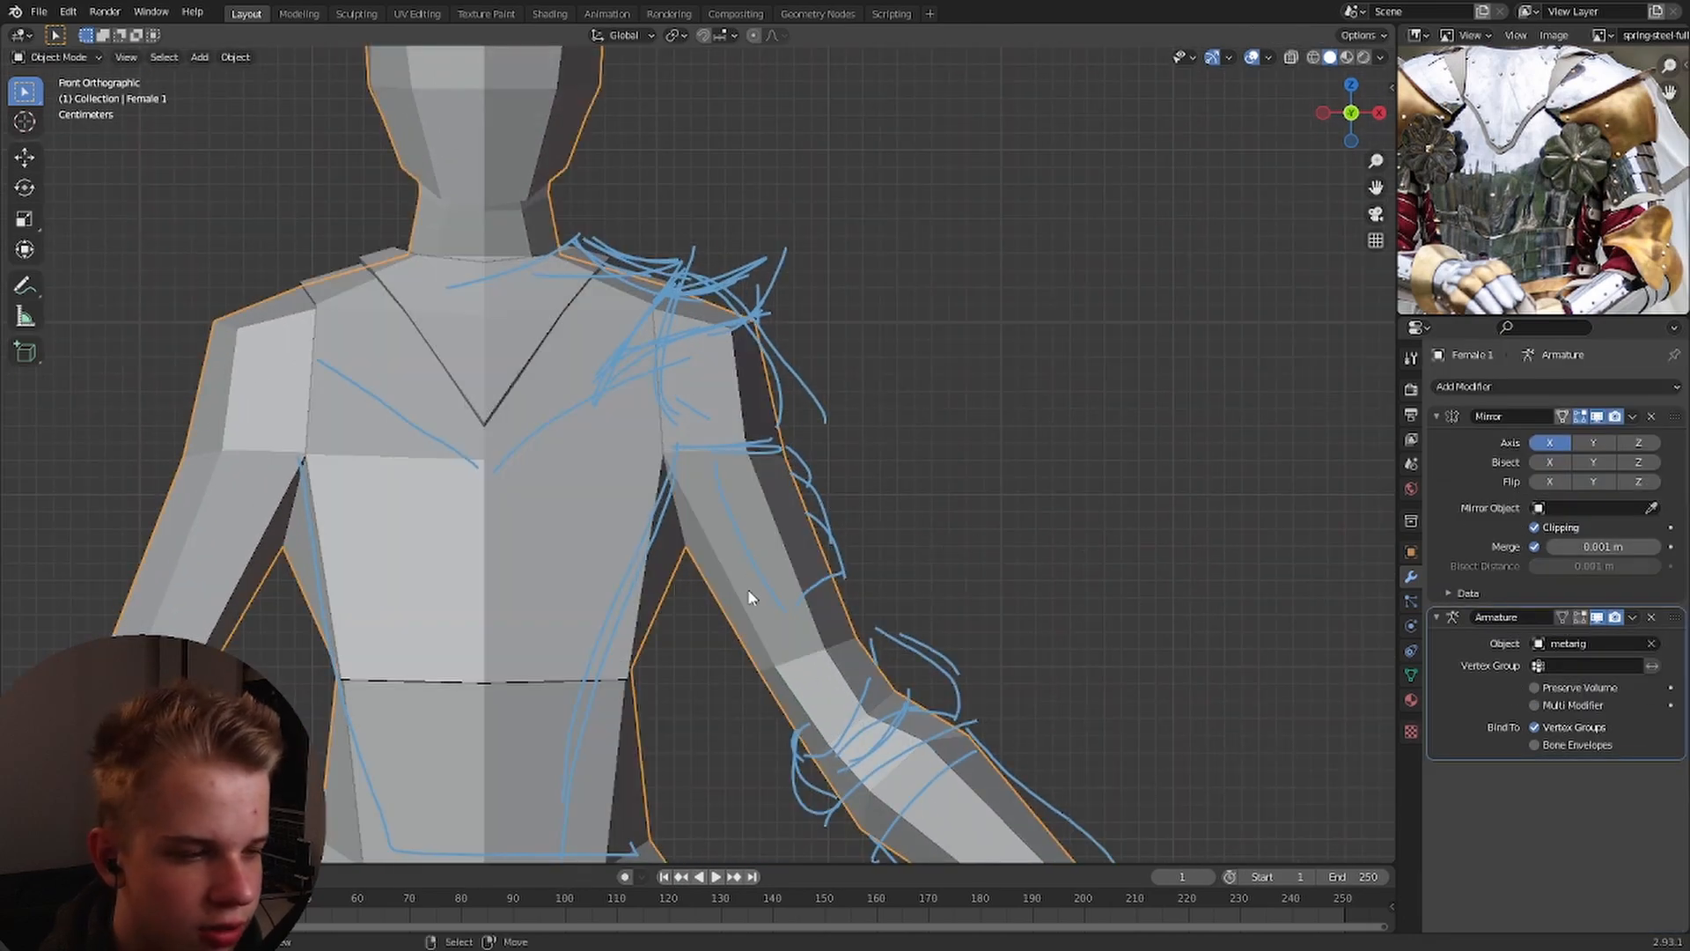
key("Tab")
key("p")
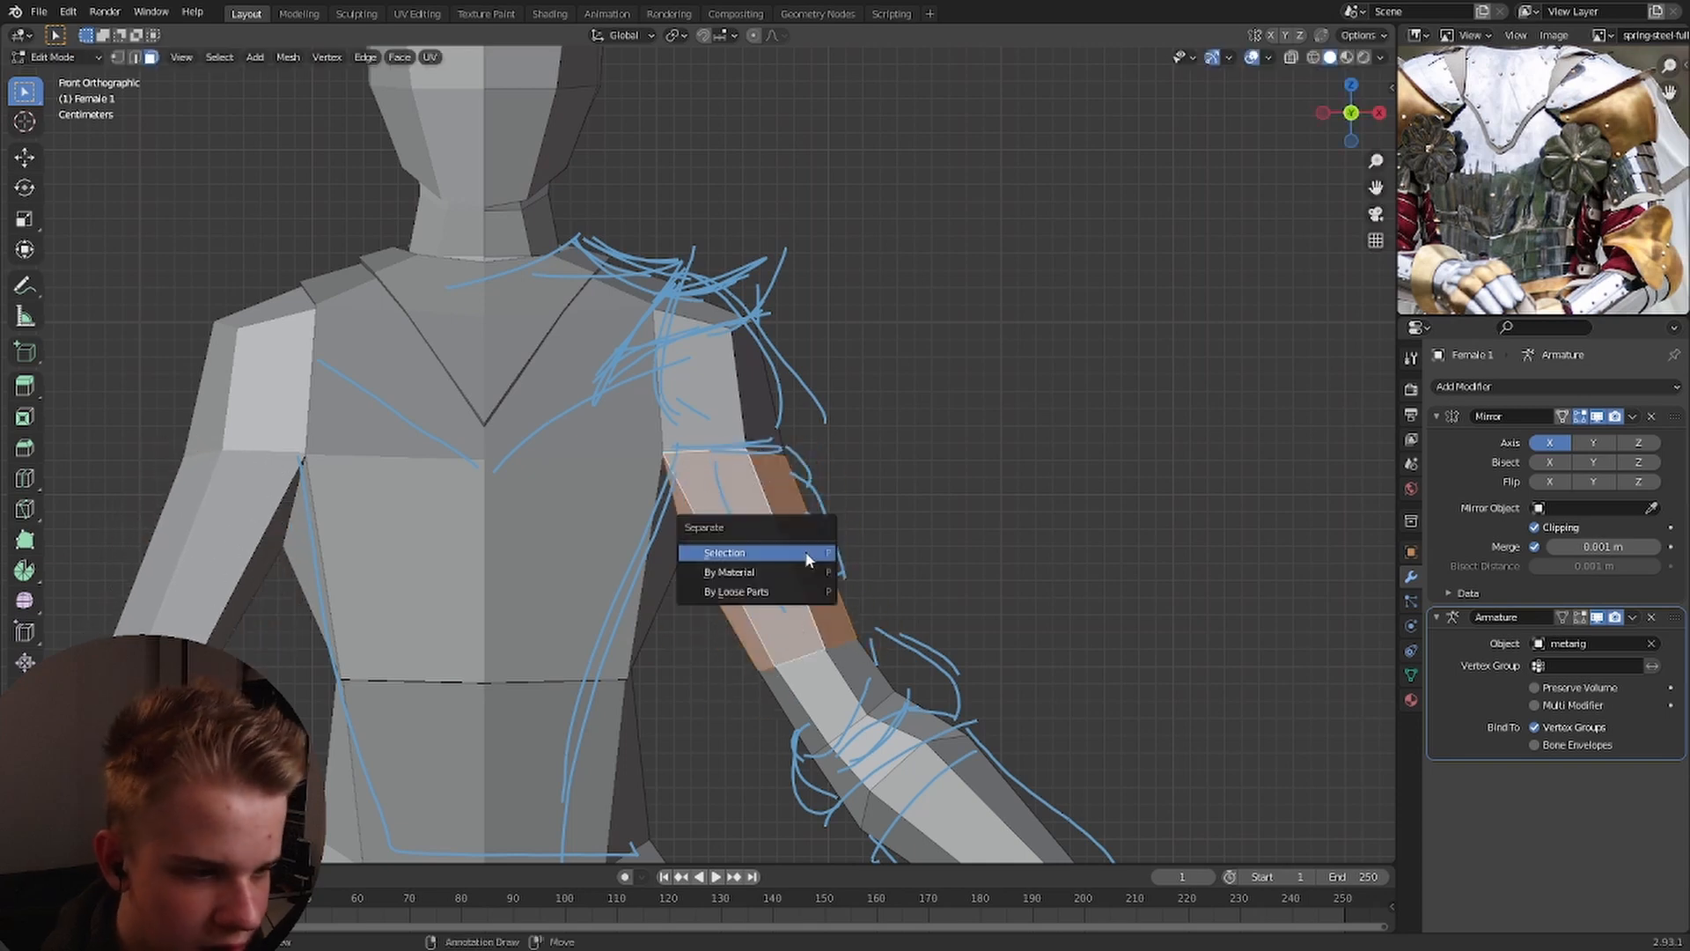
left_click(807, 558)
Add a loop cut around the new upper-arm piece and slide it towards the elbow, at the sketched lower edge.
key("Tab")
left_click(787, 576)
middle_click_drag(828, 564, 781, 577)
key("KP_1")
key("Tab")
scroll(819, 541, "up", 3)
scroll(868, 555, "down", 2)
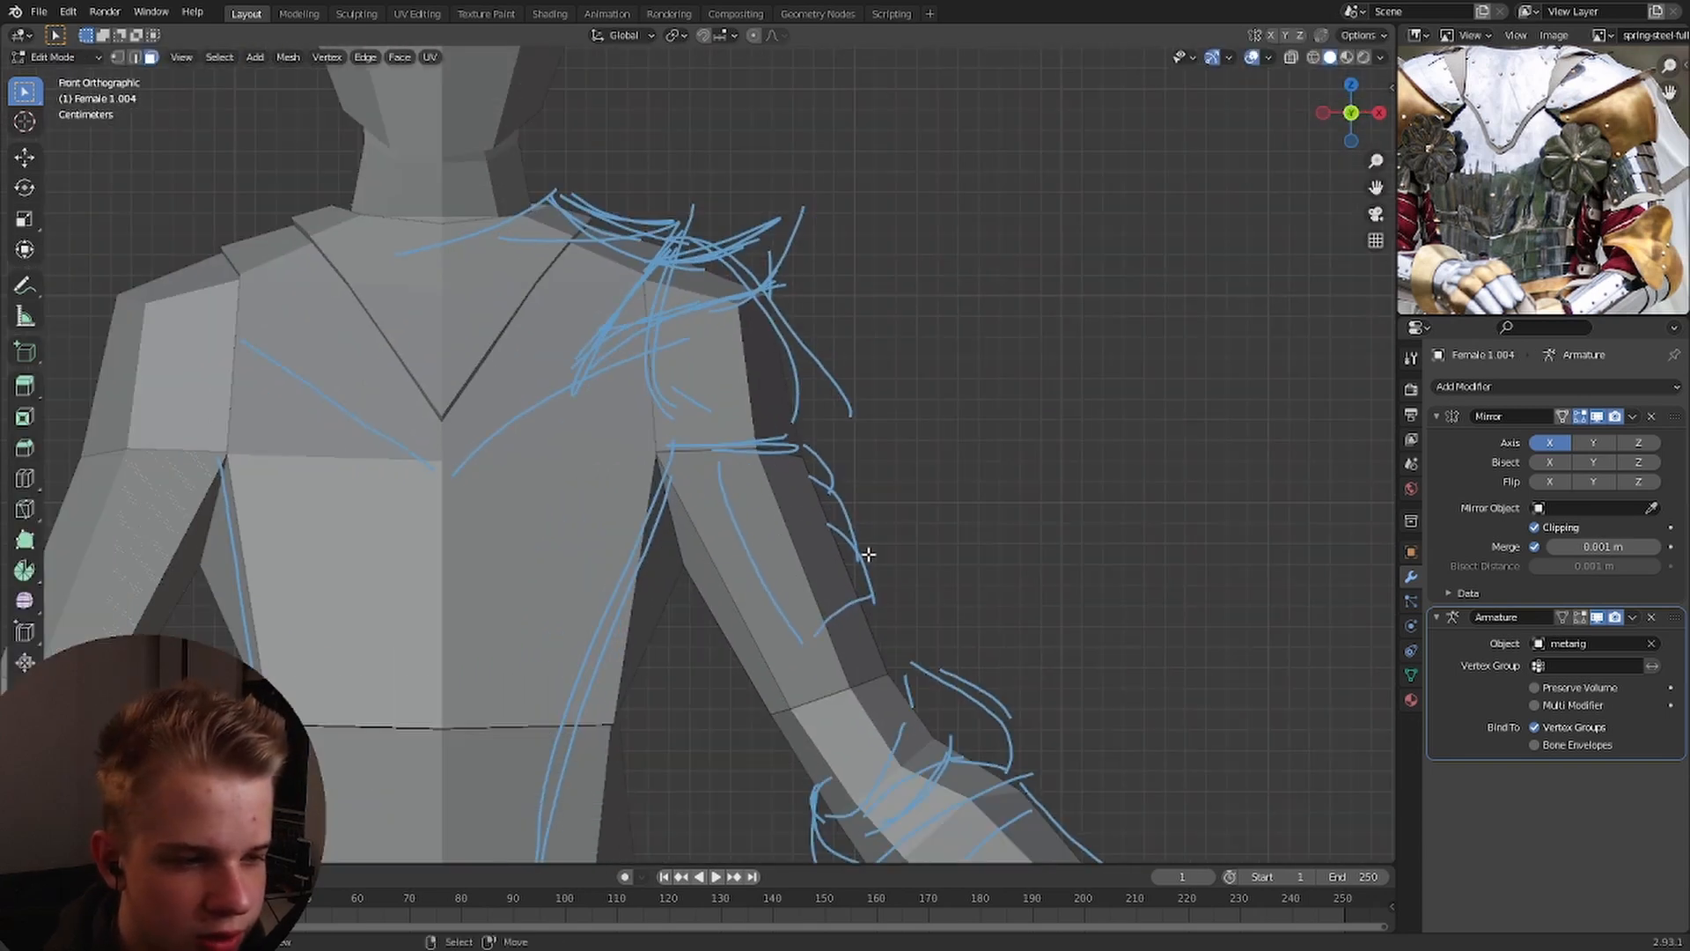
scroll(868, 554, "up", 1)
key("ctrl+r")
left_click(834, 530)
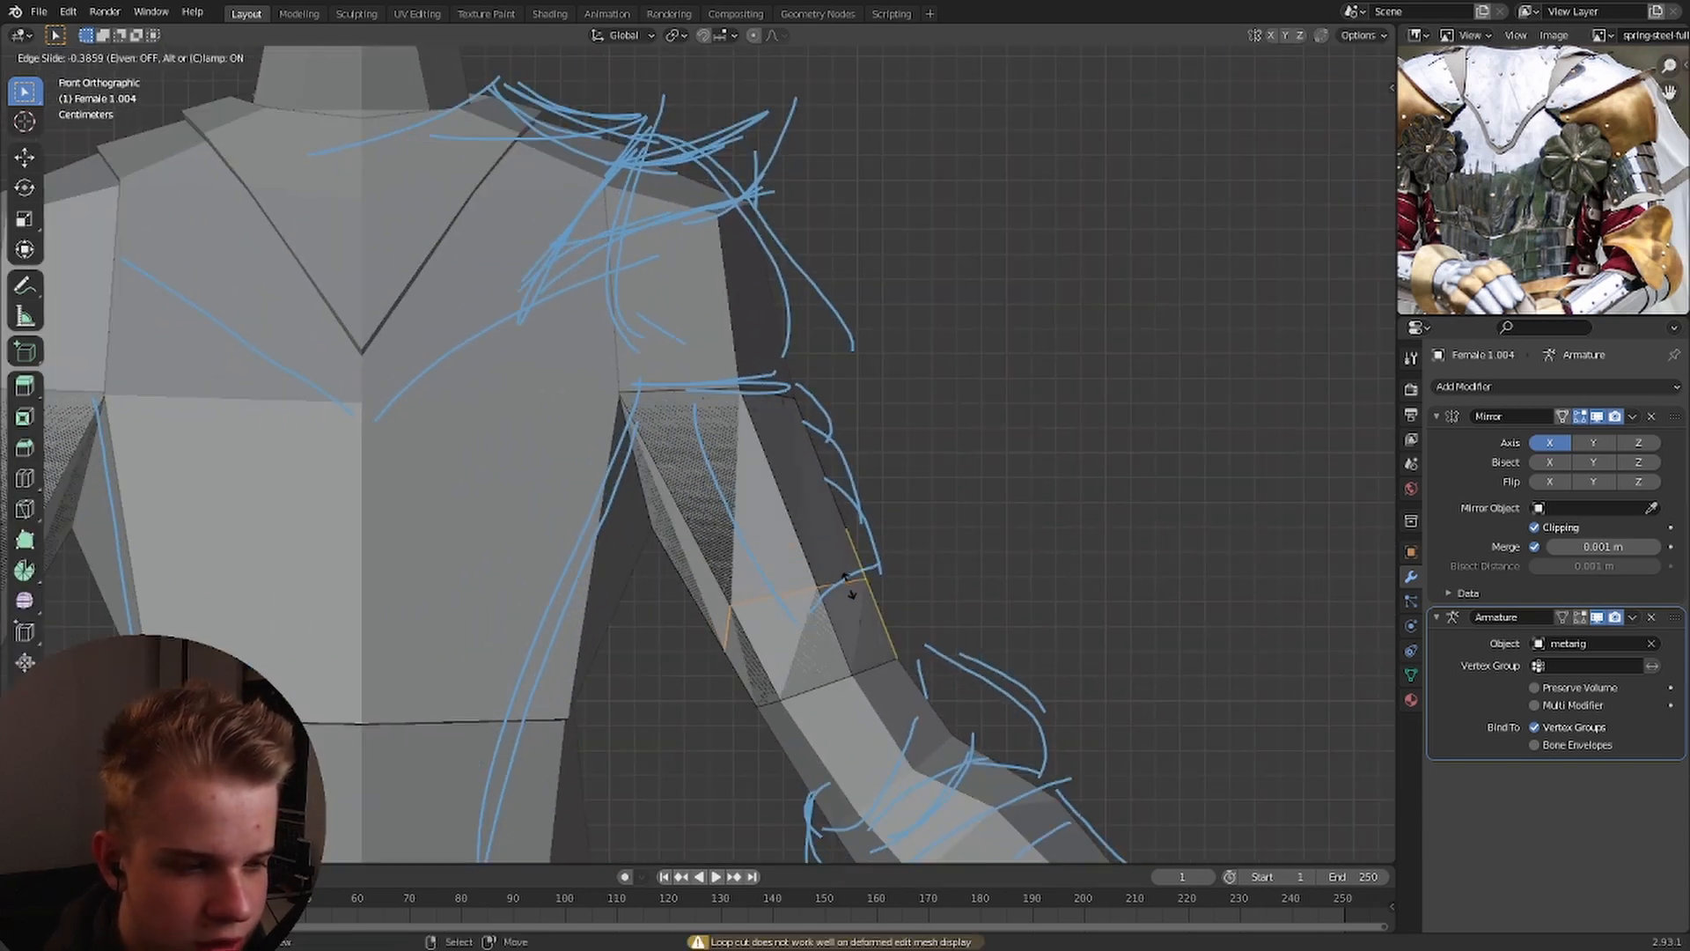
left_click(863, 594)
Delete the vertices of the upper-arm piece below the new loop cut, working in wireframe.
scroll(842, 593, "down", 1)
key("grave")
key("1")
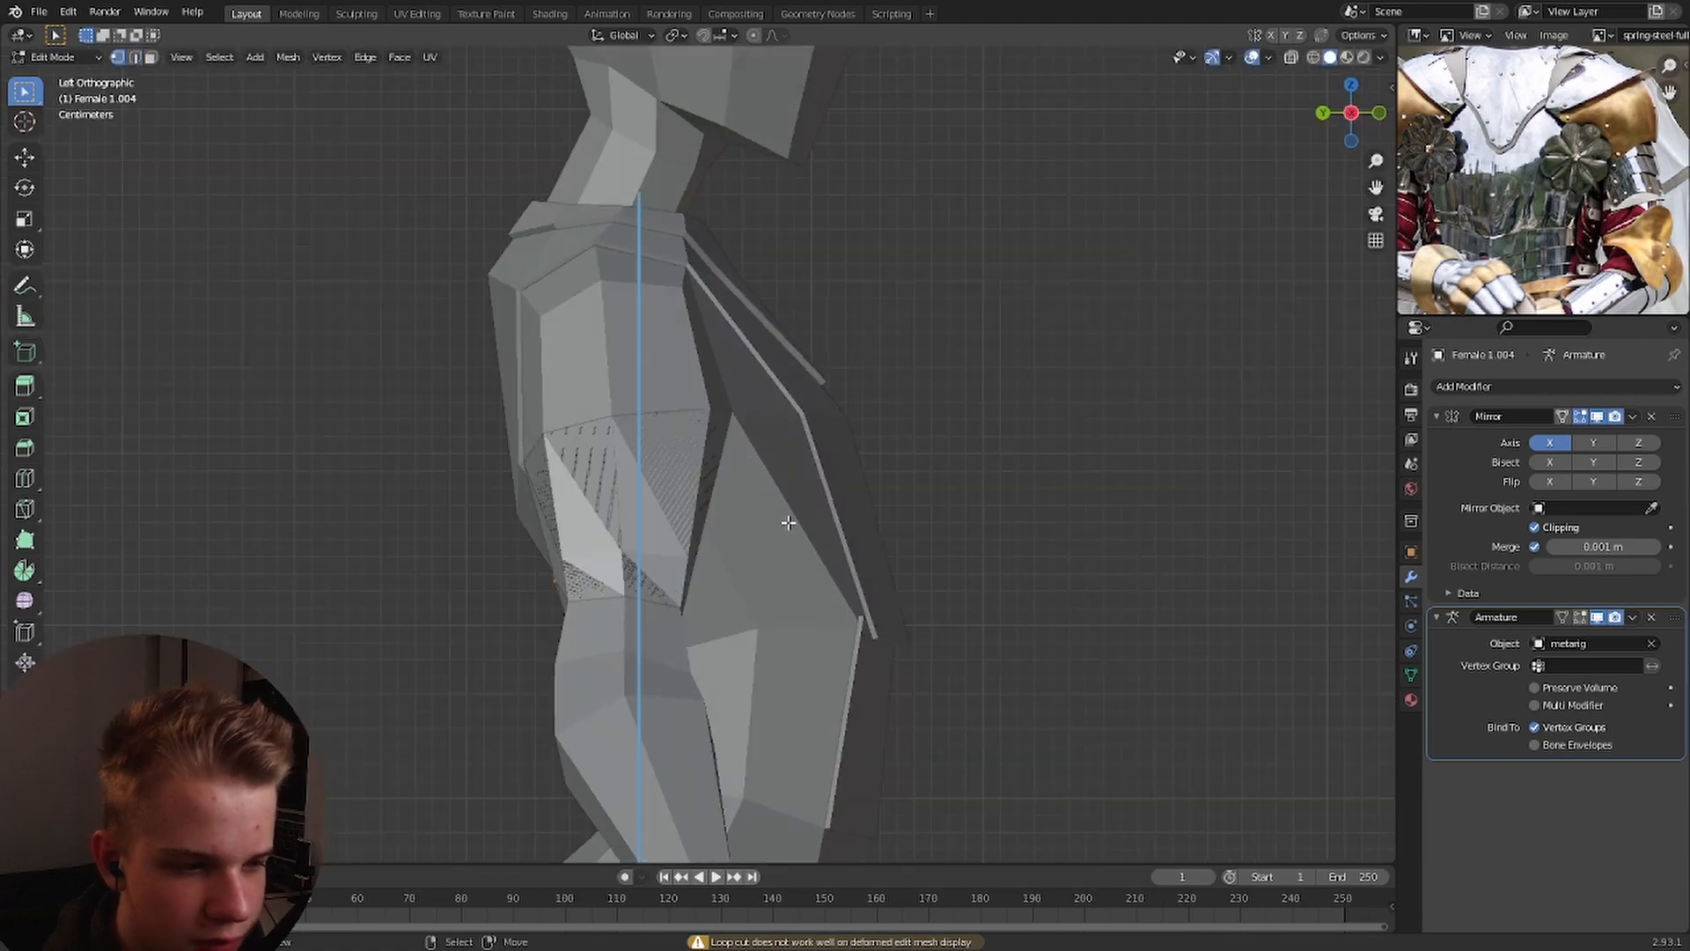
key("z")
key("grave")
scroll(818, 551, "up", 2)
middle_click_drag(819, 551, 718, 493, "shift")
left_click_drag(586, 740, 888, 630)
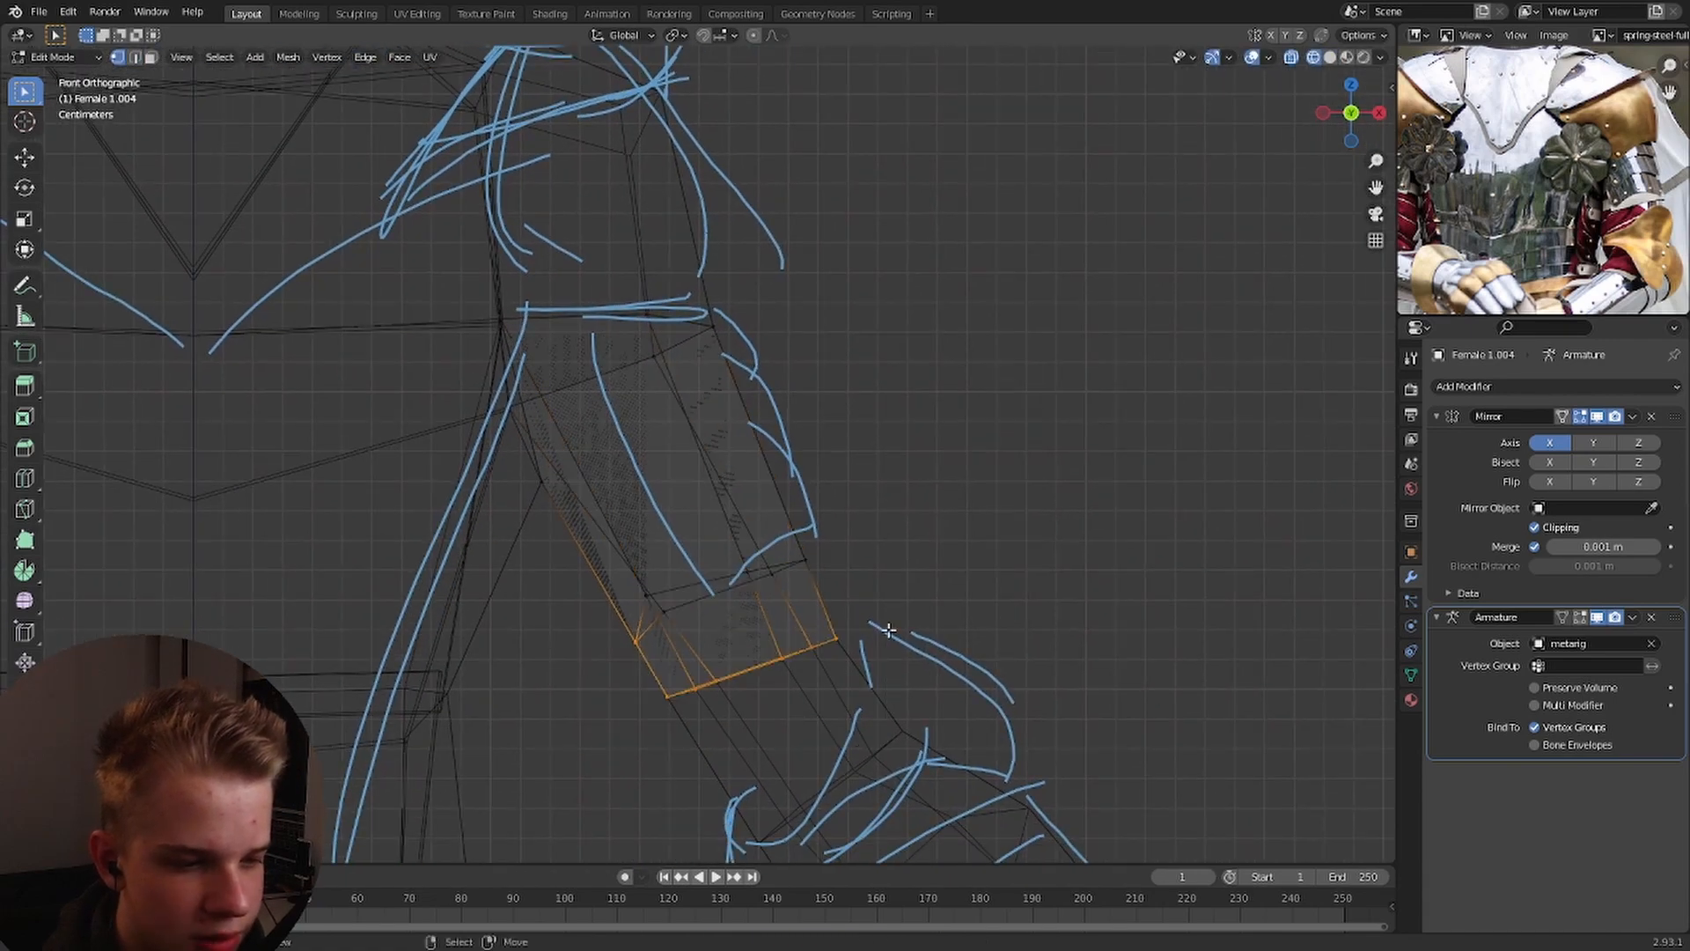
key("x")
left_click(823, 632)
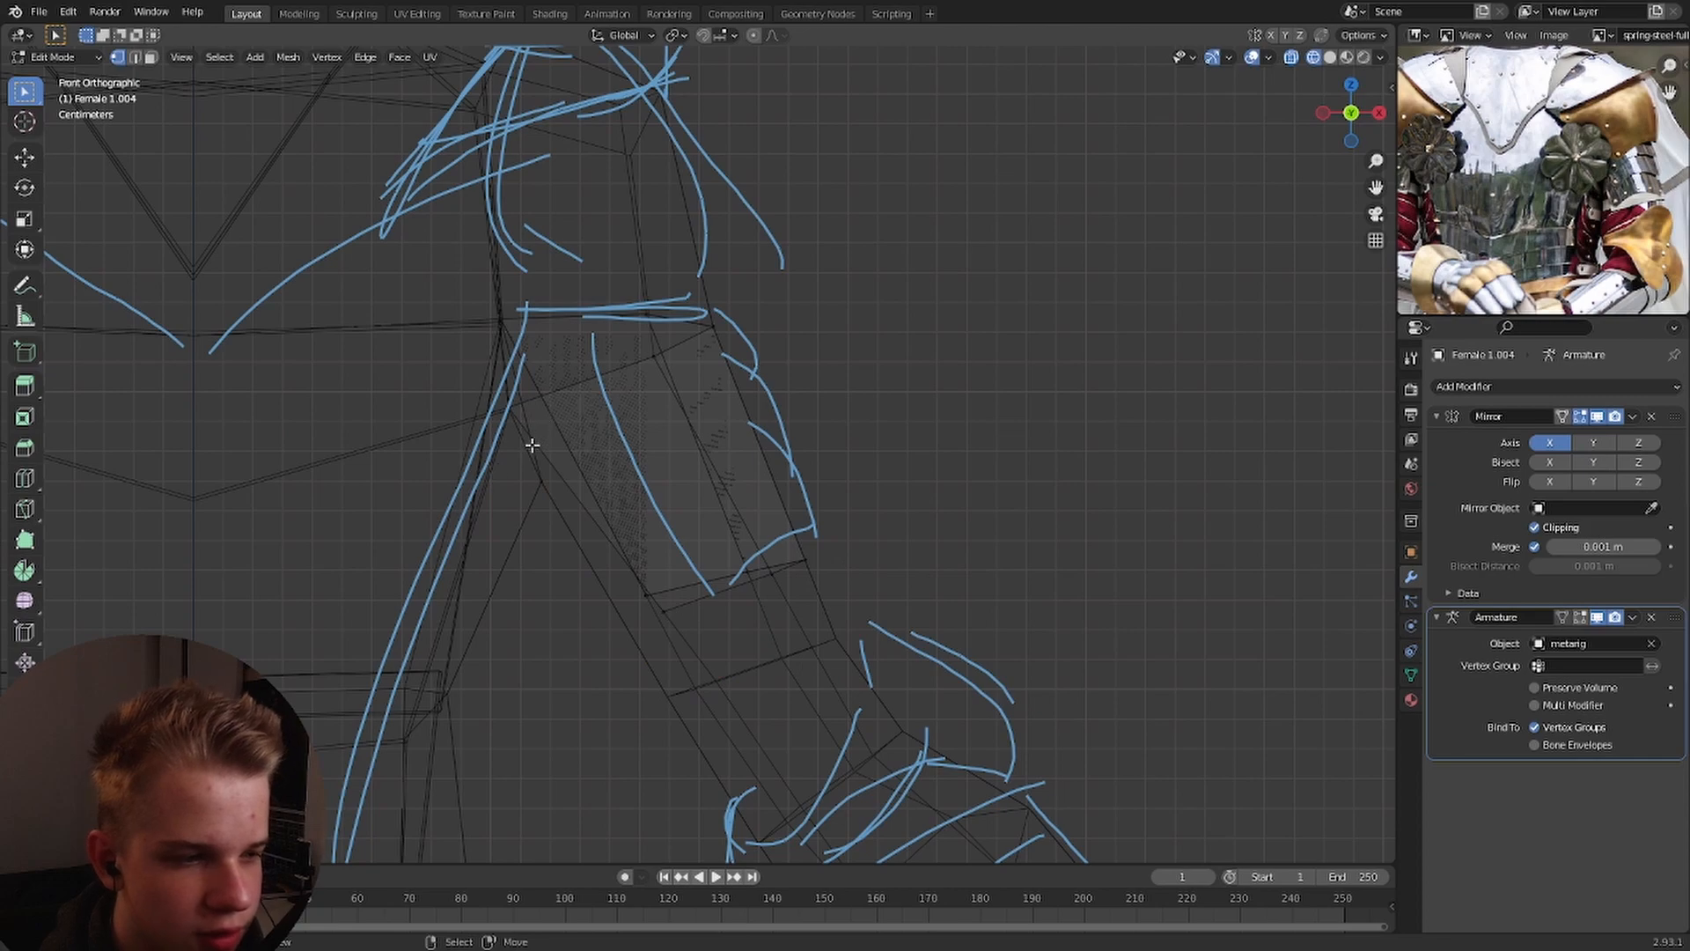
key("z")
middle_click_drag(600, 428, 633, 410)
key("x")
left_click(623, 405)
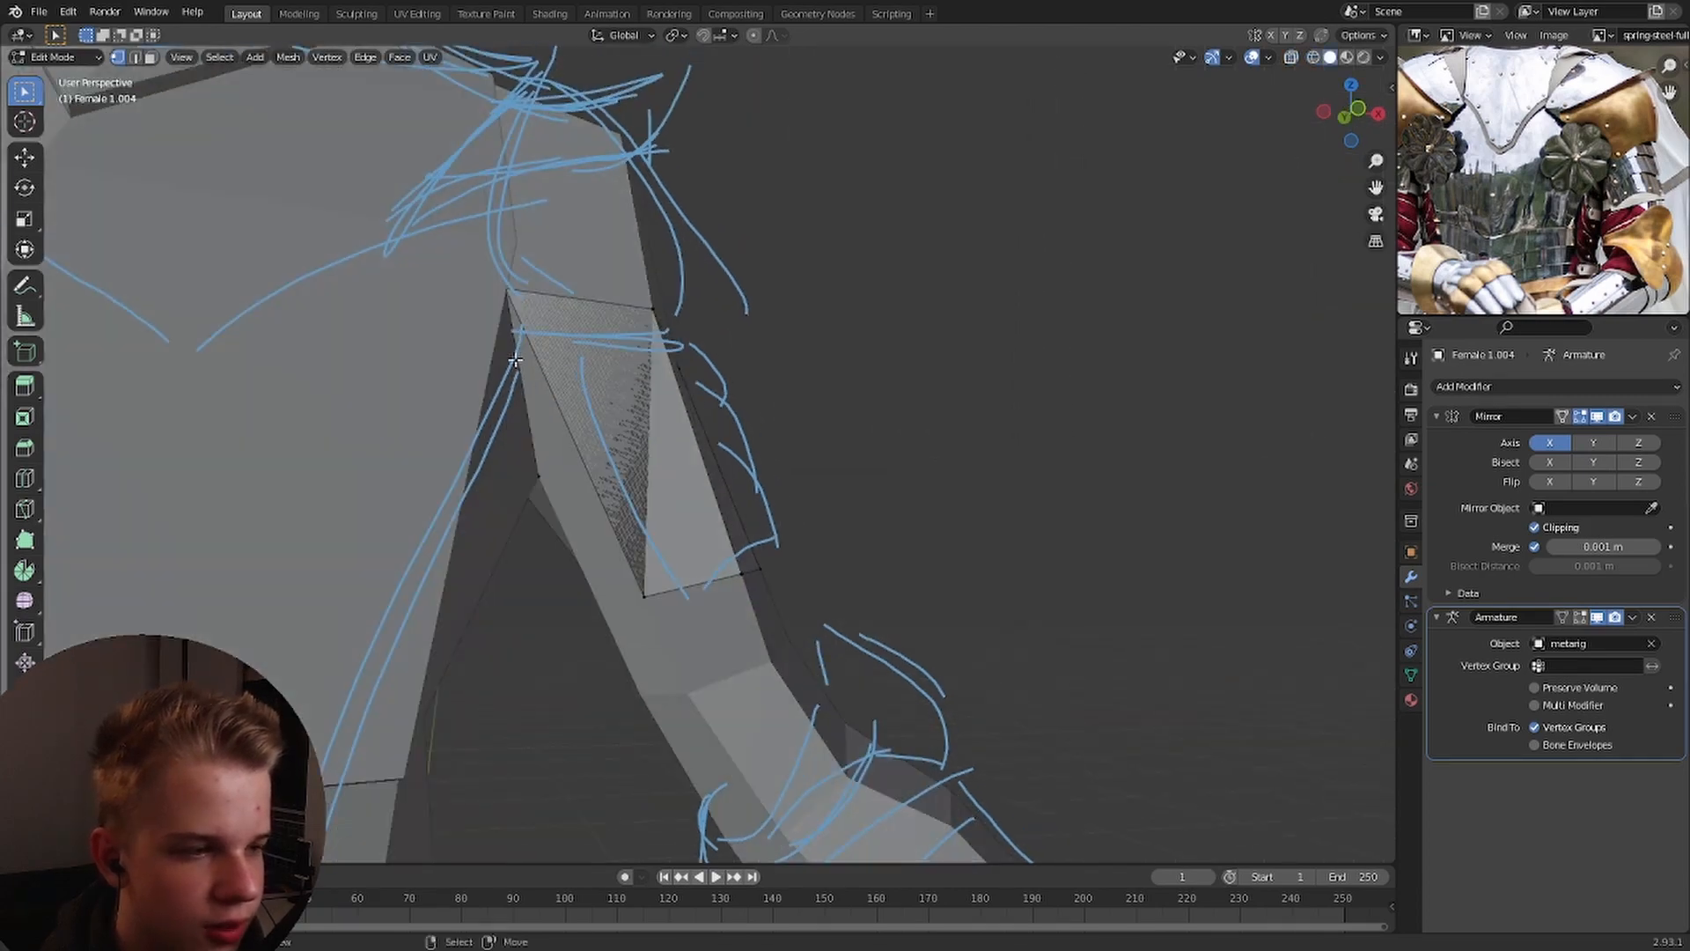
key("z")
key("ctrl+z")
Delete the unwanted geometry on the inner side of the upper-arm piece, facing the torso.
mouse_move(529, 474)
middle_mouse_down()
mouse_move(553, 507)
mouse_move(533, 401)
middle_mouse_up()
left_click(526, 506)
key("x")
left_click(529, 505)
Slide the upper-arm piece's top inner vertices near the armpit along their edges, away from the torso.
key("KP_1")
key("a")
left_click_drag(529, 322, 574, 403)
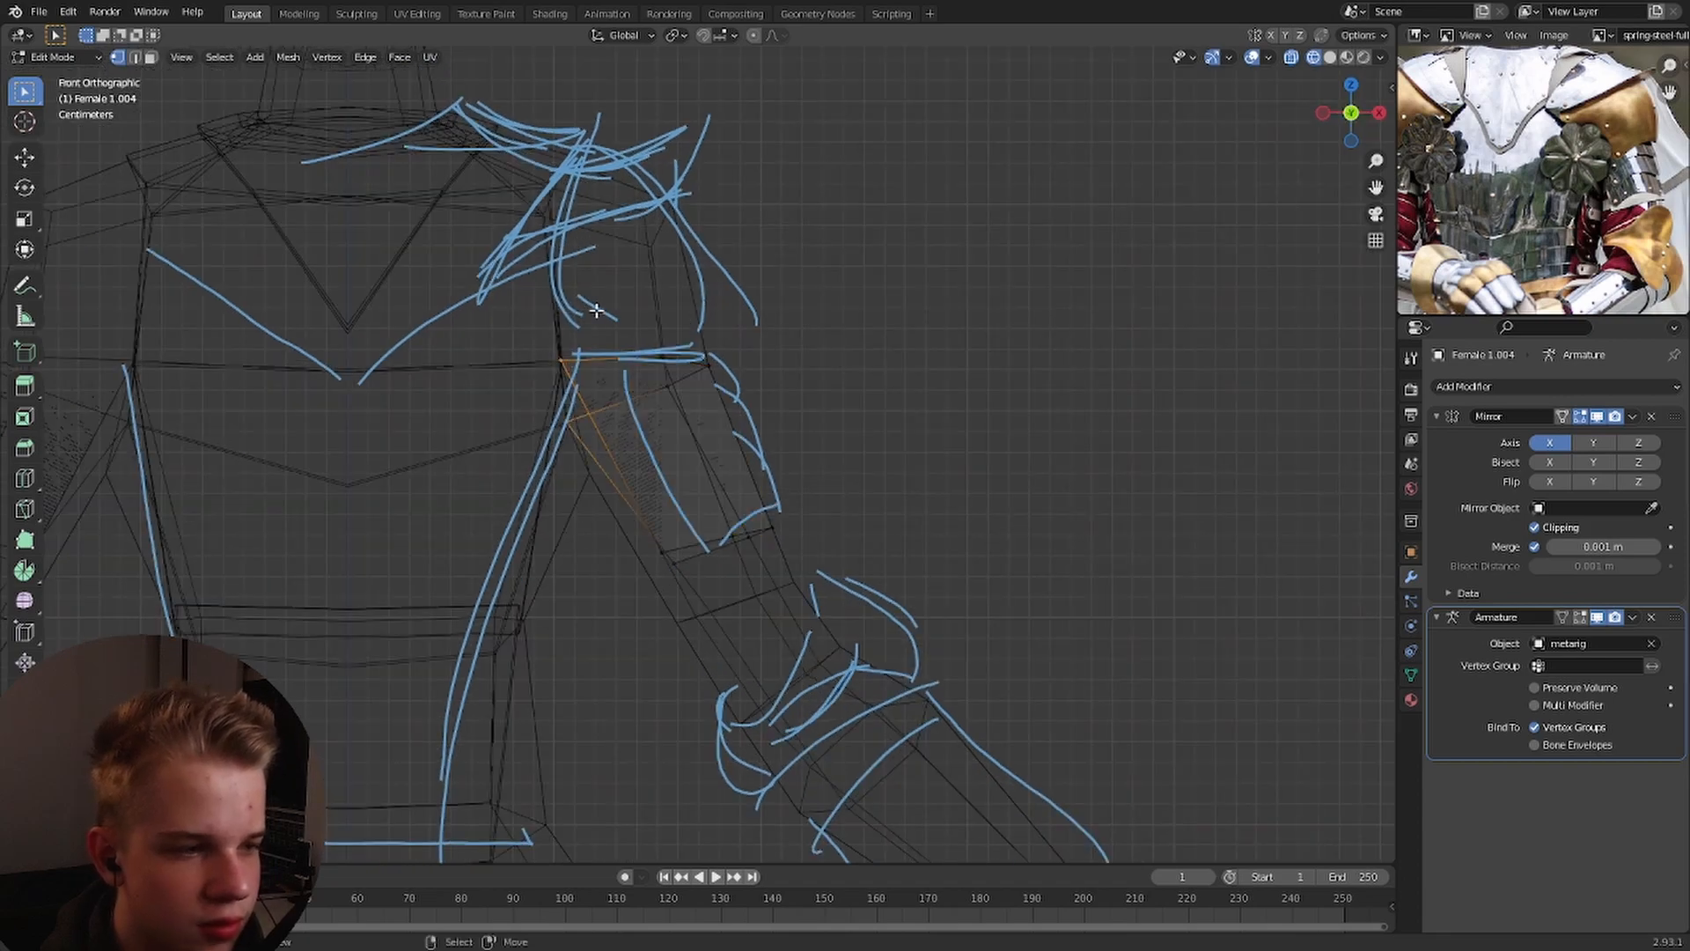
key("g")
key("g")
left_click(721, 506)
key("z")
left_click(840, 503)
key("Tab")
scroll(866, 484, "down", 1)
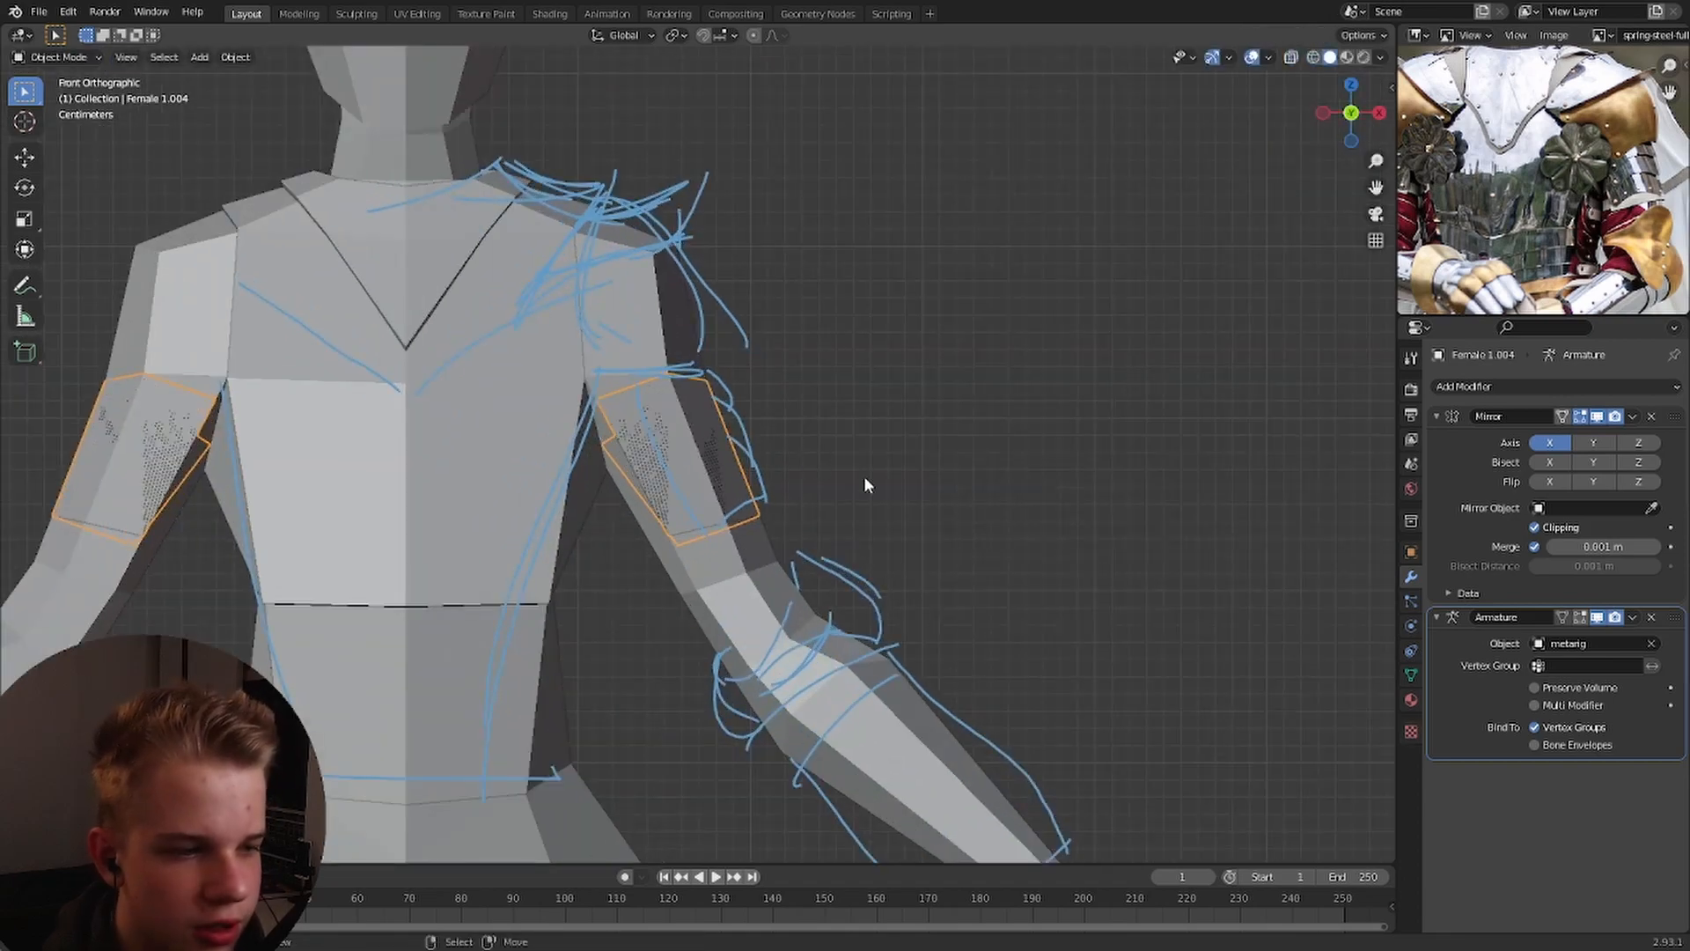
Add a Solidify modifier to the upper-arm plate with a thickness of -0.006 m.
left_click(1546, 385)
left_click(1312, 658)
scroll(859, 530, "up", 4)
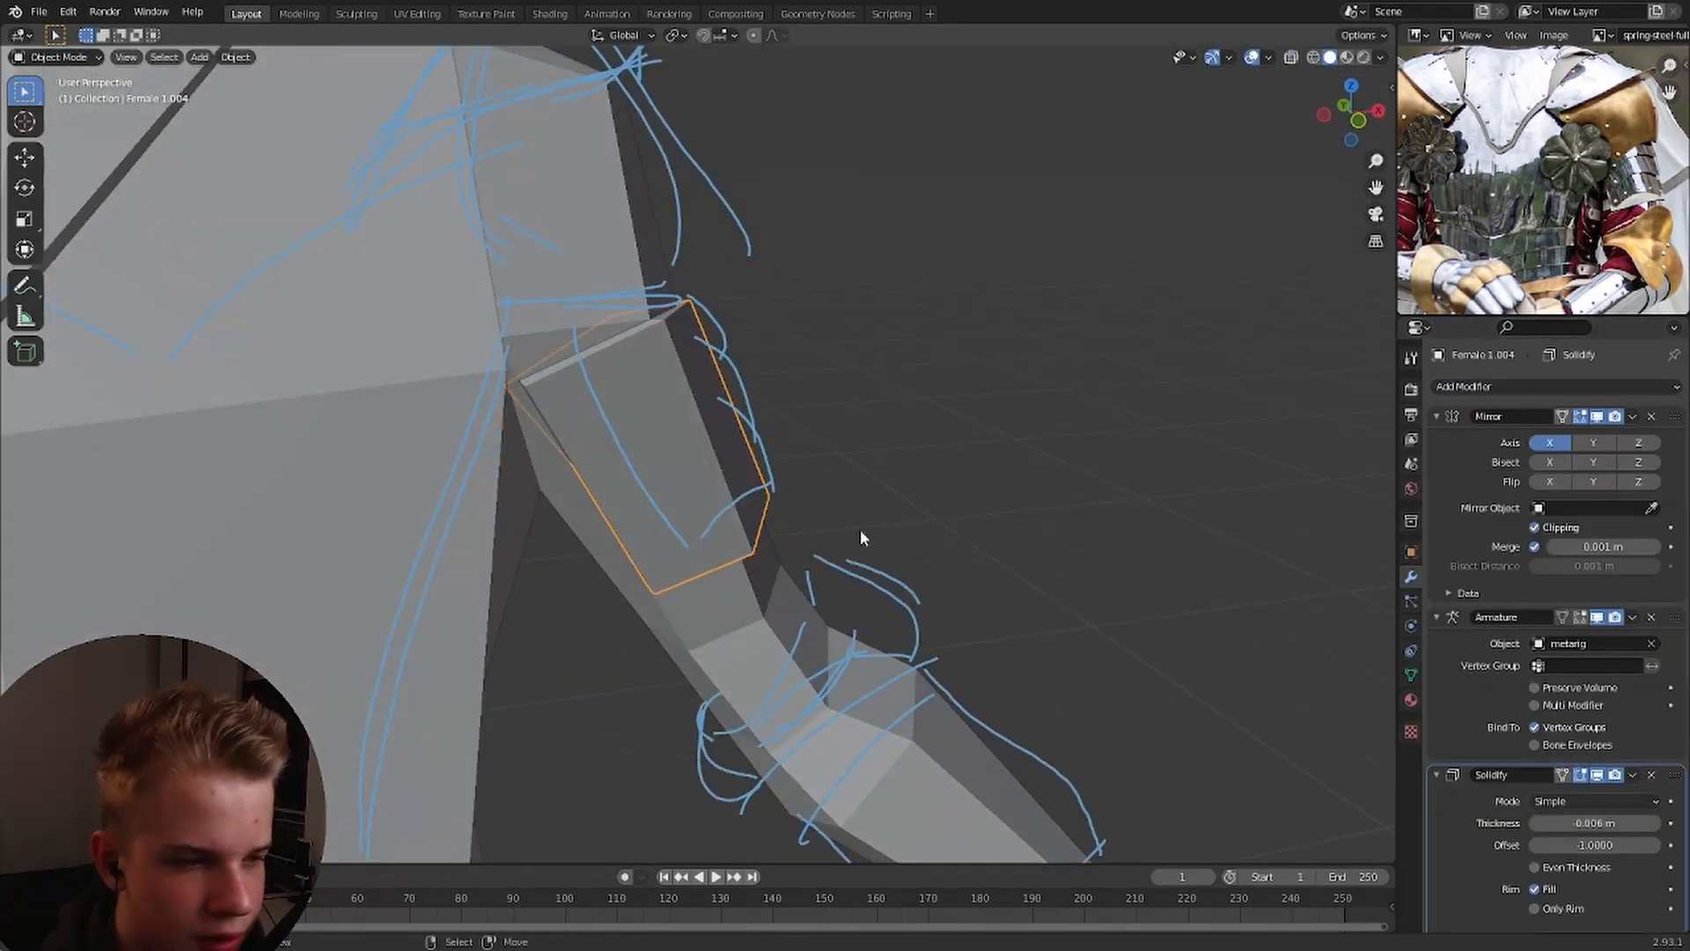
Try dividing the upper-arm plate with three evenly spaced loop cuts.
key("Tab")
scroll(751, 441, "down", 2)
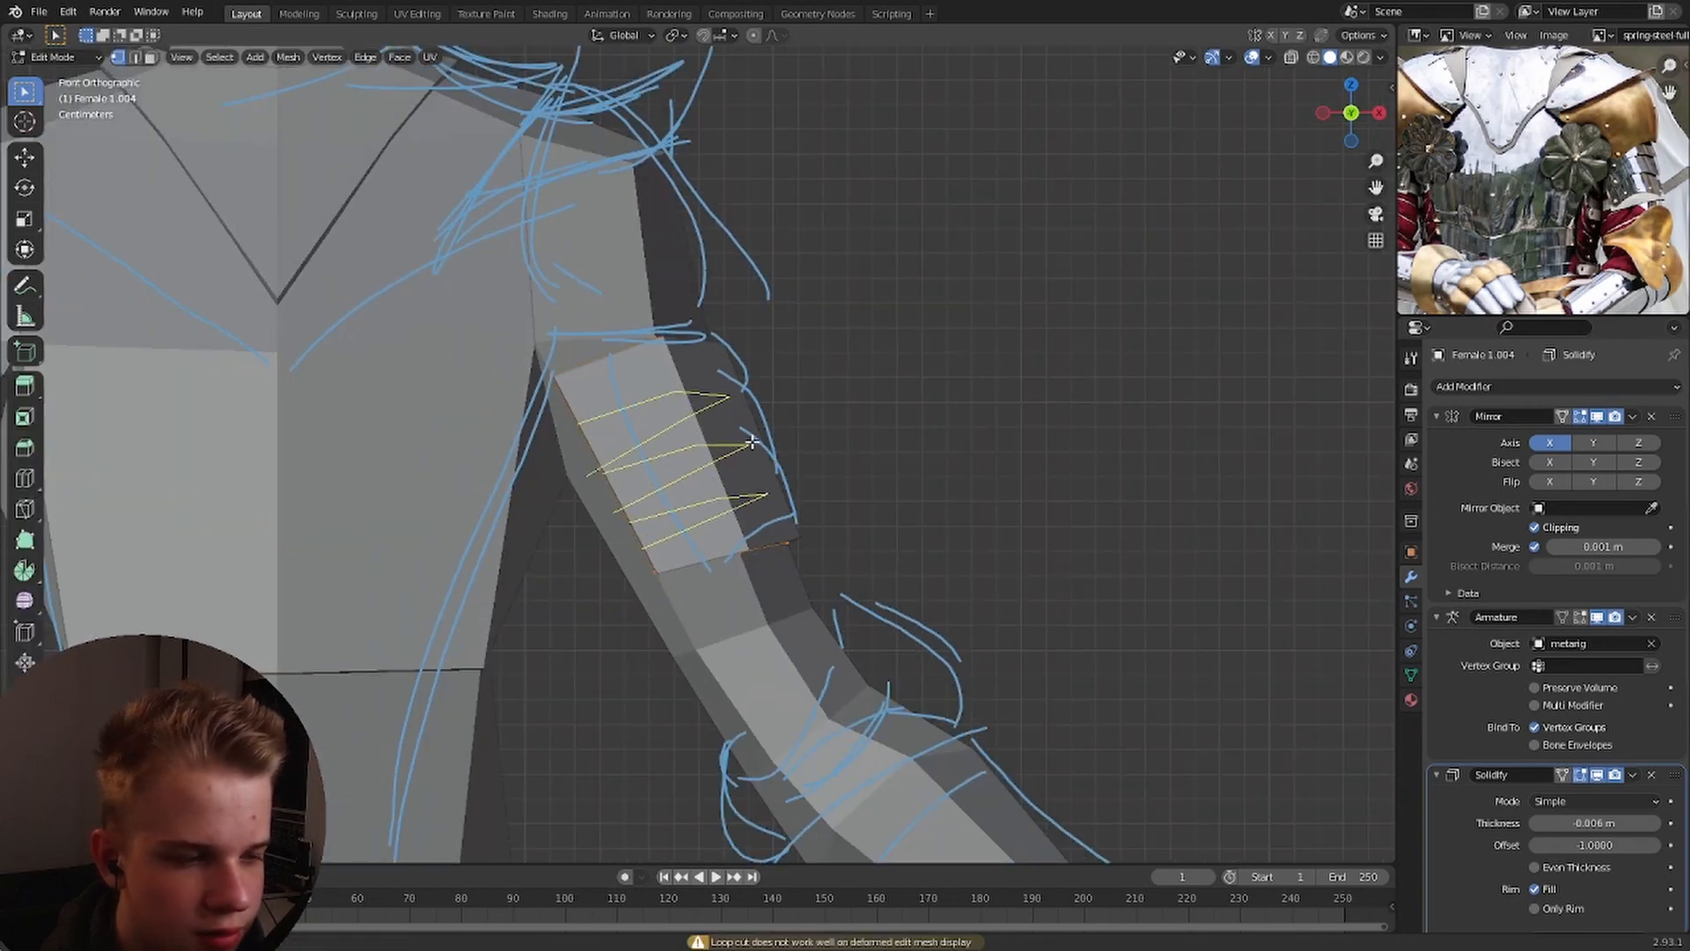
scroll(752, 442, "up", 1)
key("z")
left_click(679, 437)
scroll(698, 423, "up", 2)
left_click(602, 360)
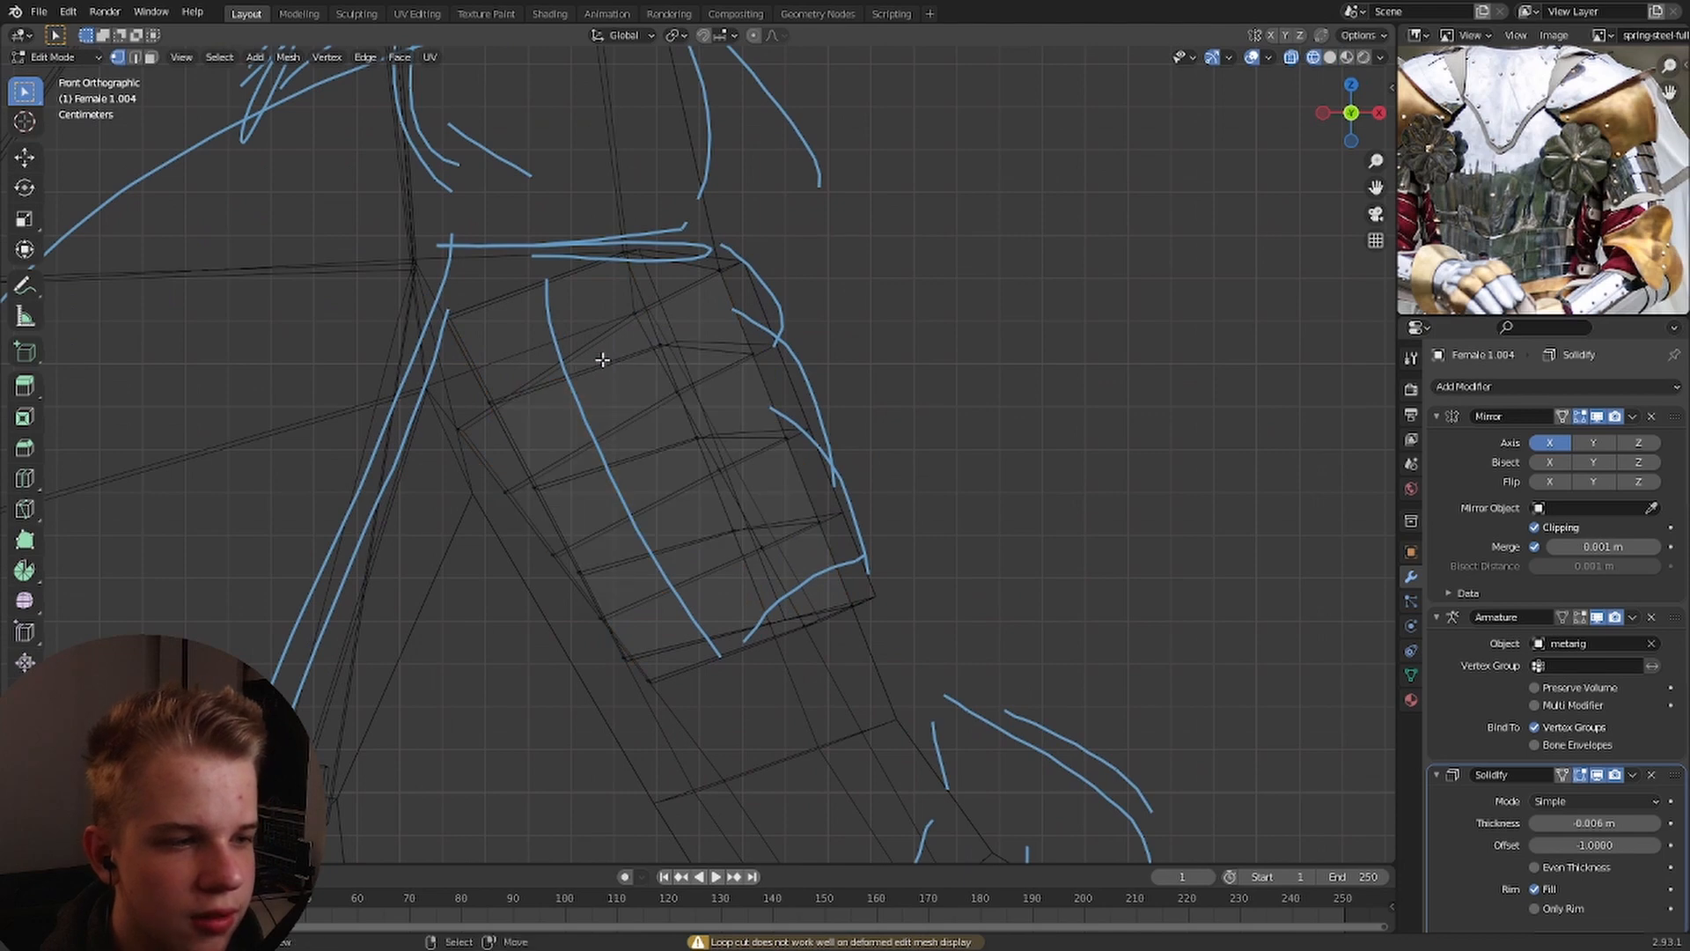
key("ctrl+z")
key("ctrl+z")
Add two evenly spaced loop cuts around the upper-arm plate.
scroll(729, 417, "up", 1)
left_click(729, 418)
right_click(729, 417)
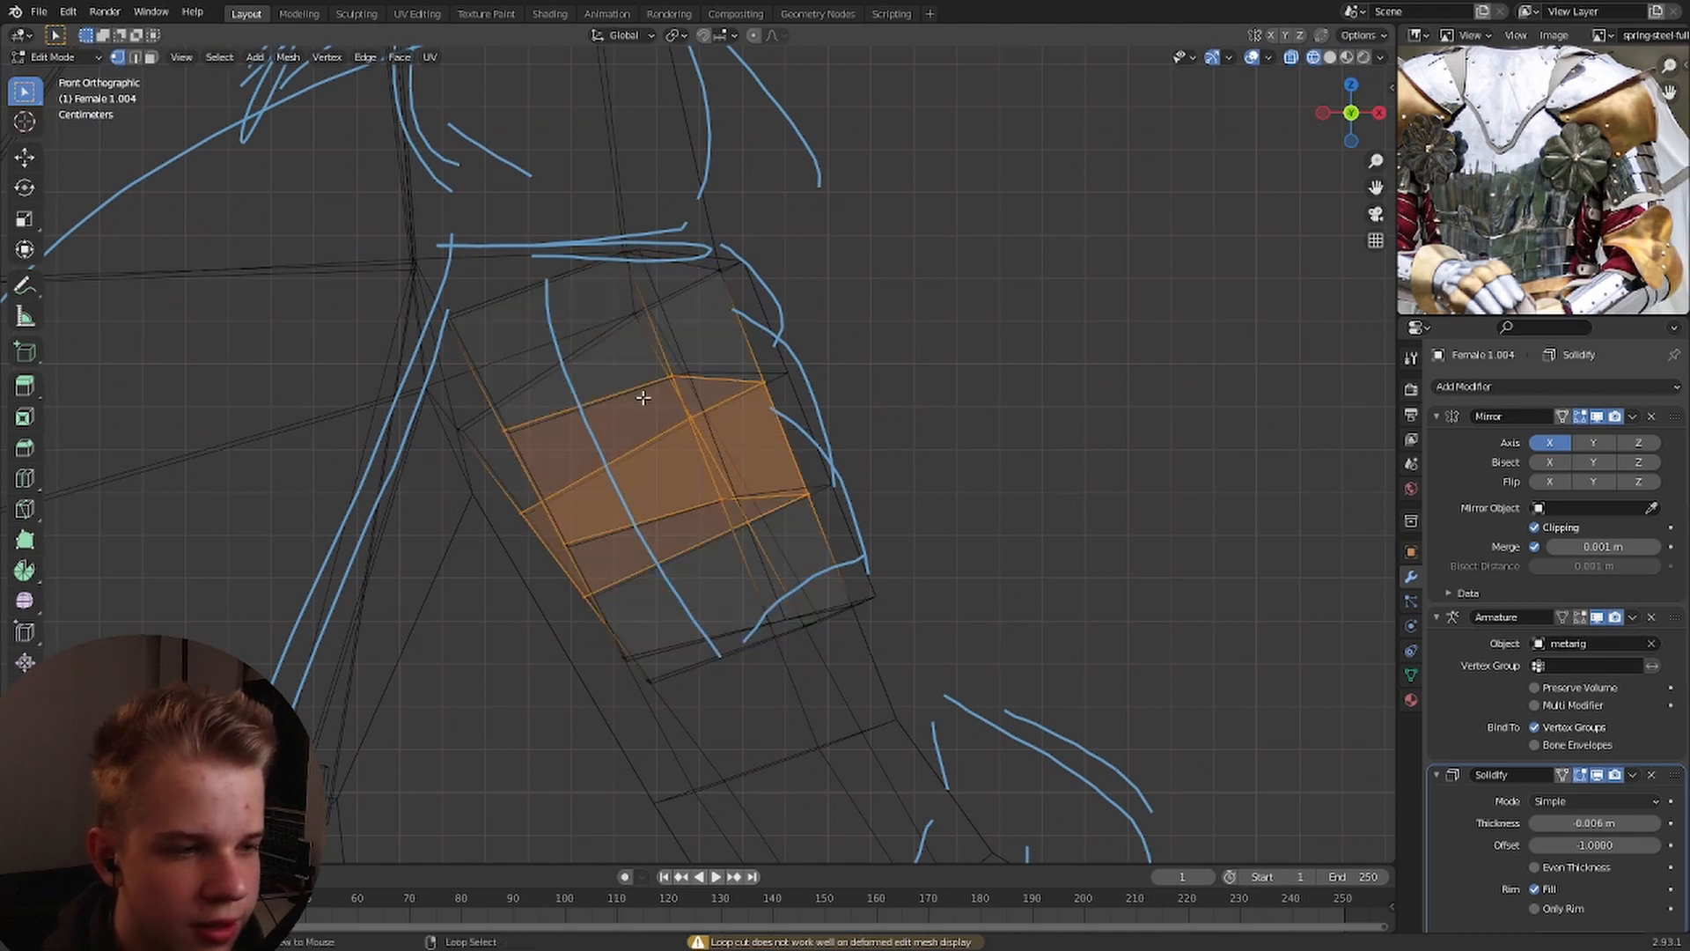
Rip the upper-arm plate open along the upper loop cut and move the top segment's lower edge outward over the next segment.
left_click(627, 389, "alt")
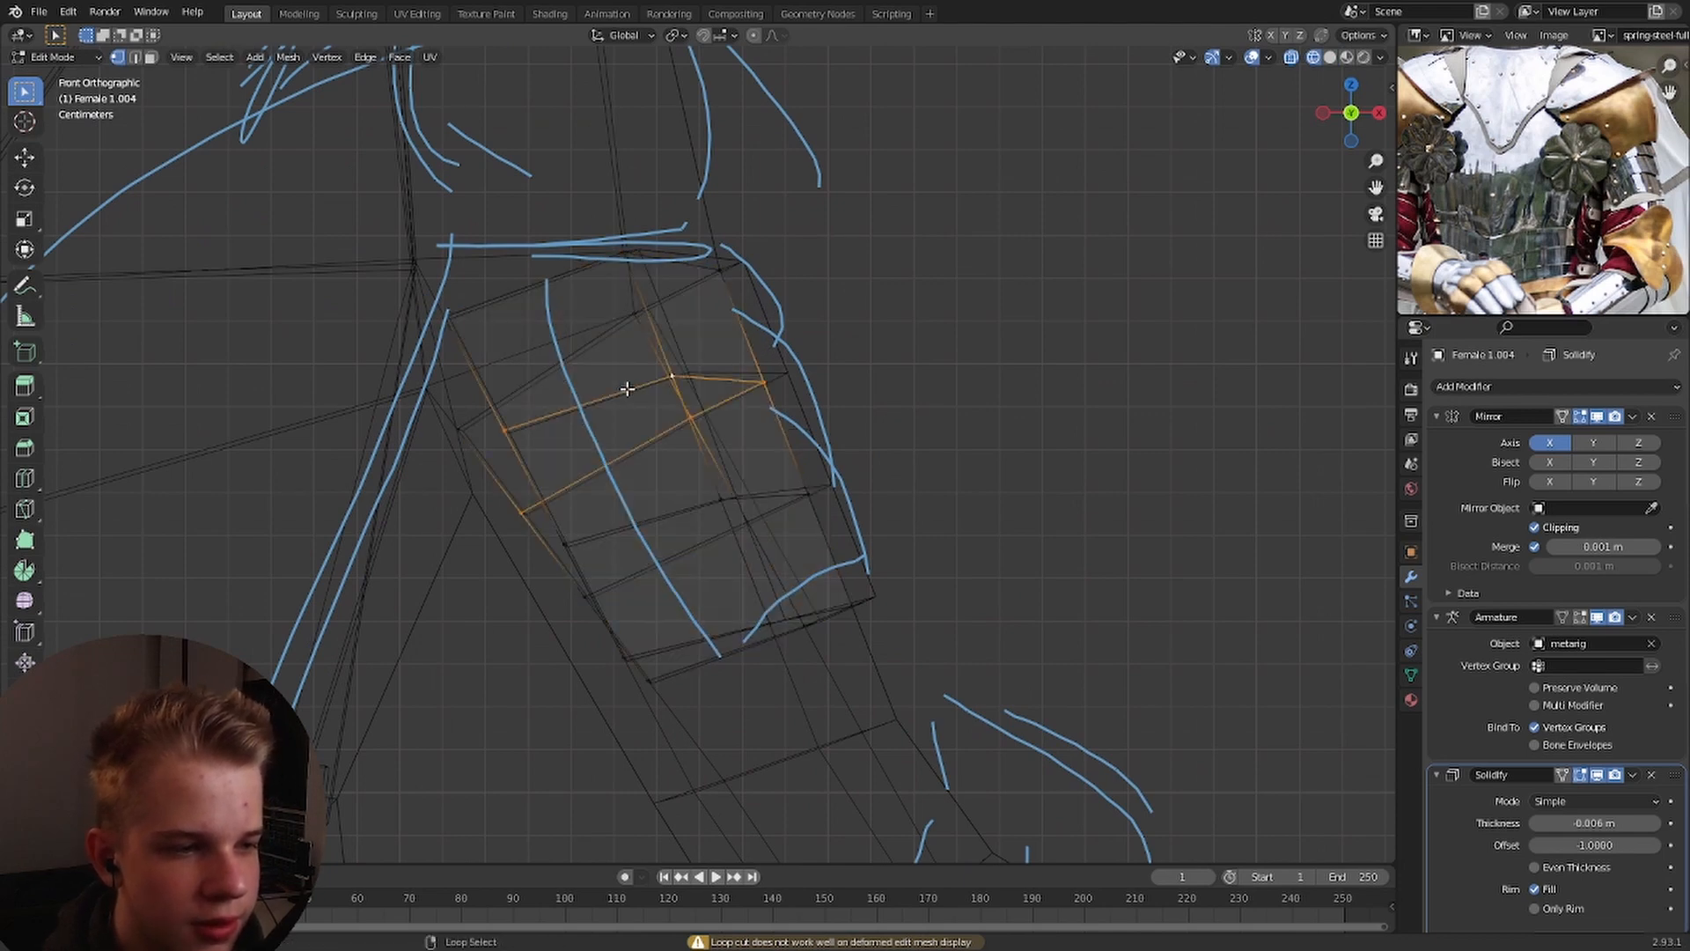
key("g")
right_click(732, 444)
key("alt+a")
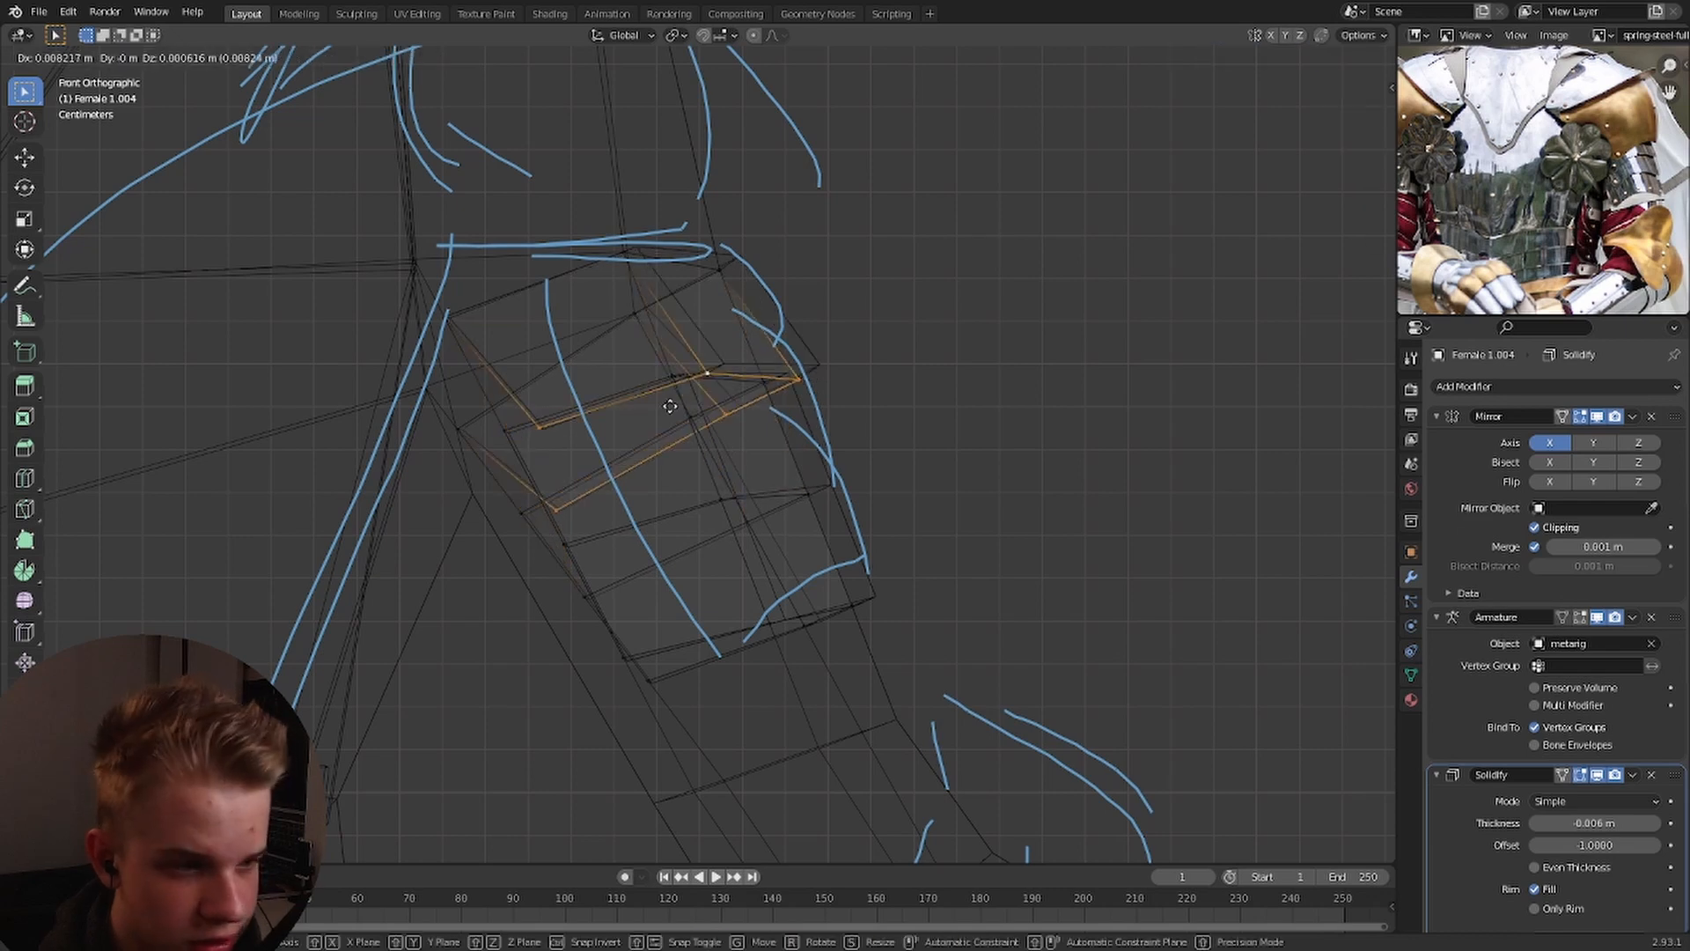
key("z")
left_click(907, 418)
key("g")
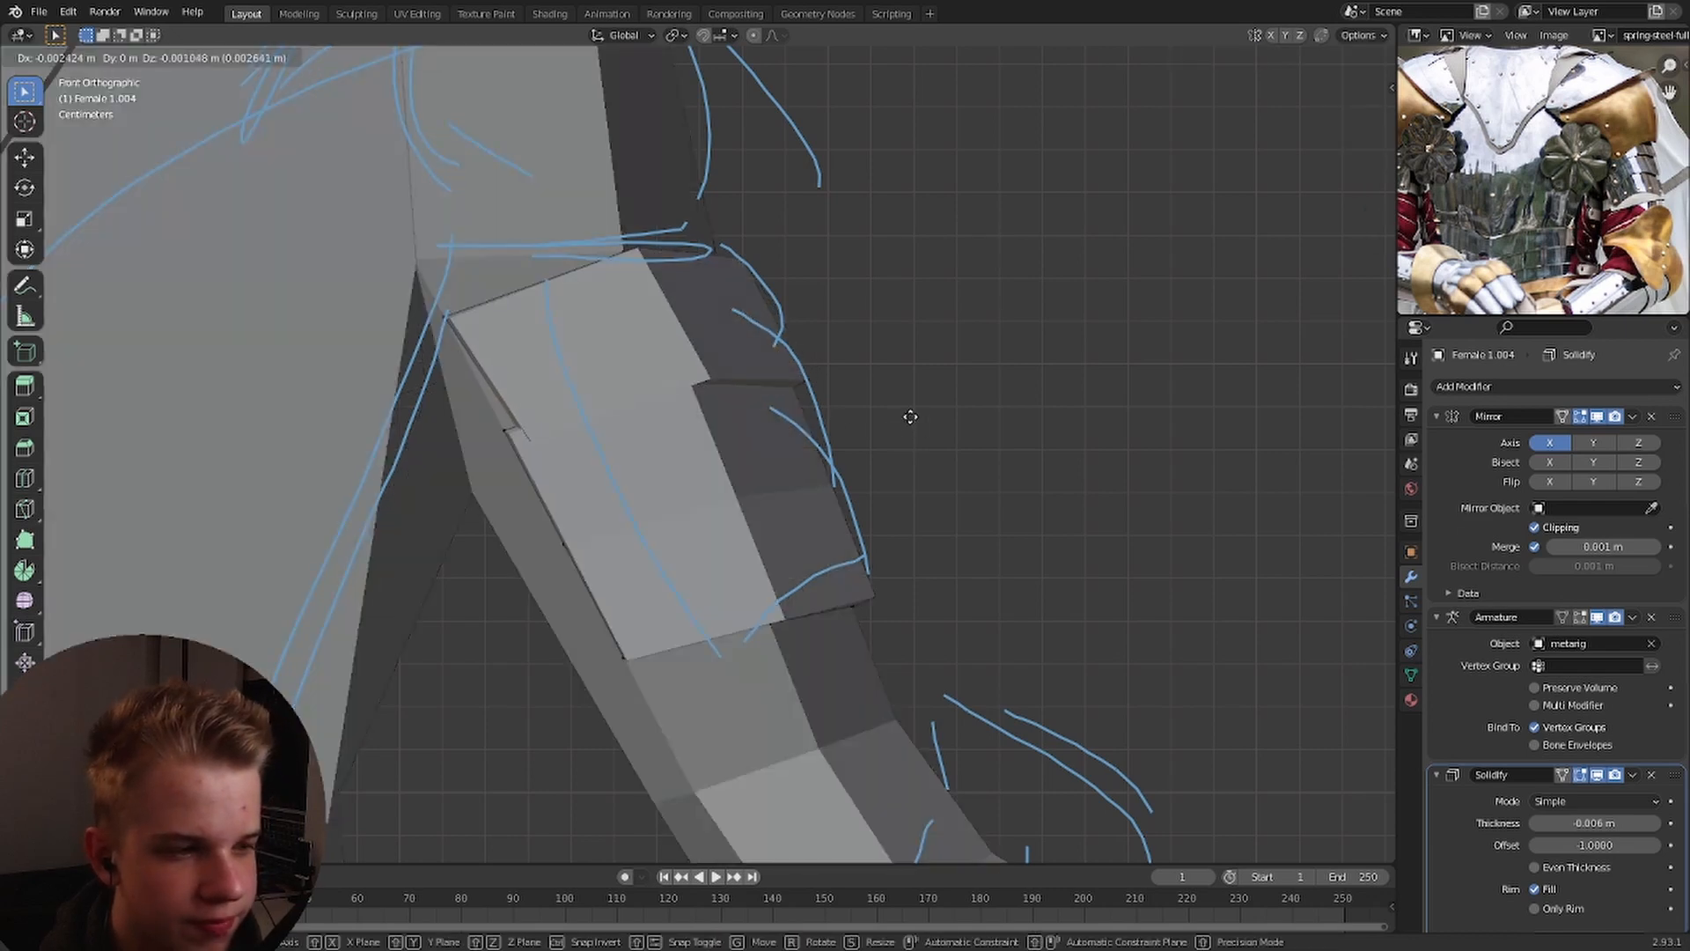
left_click(910, 417)
Scale the top segment's lower edge along the Y axis so it flares around the arm.
middle_click_drag(910, 416, 860, 427)
key("s")
key("x")
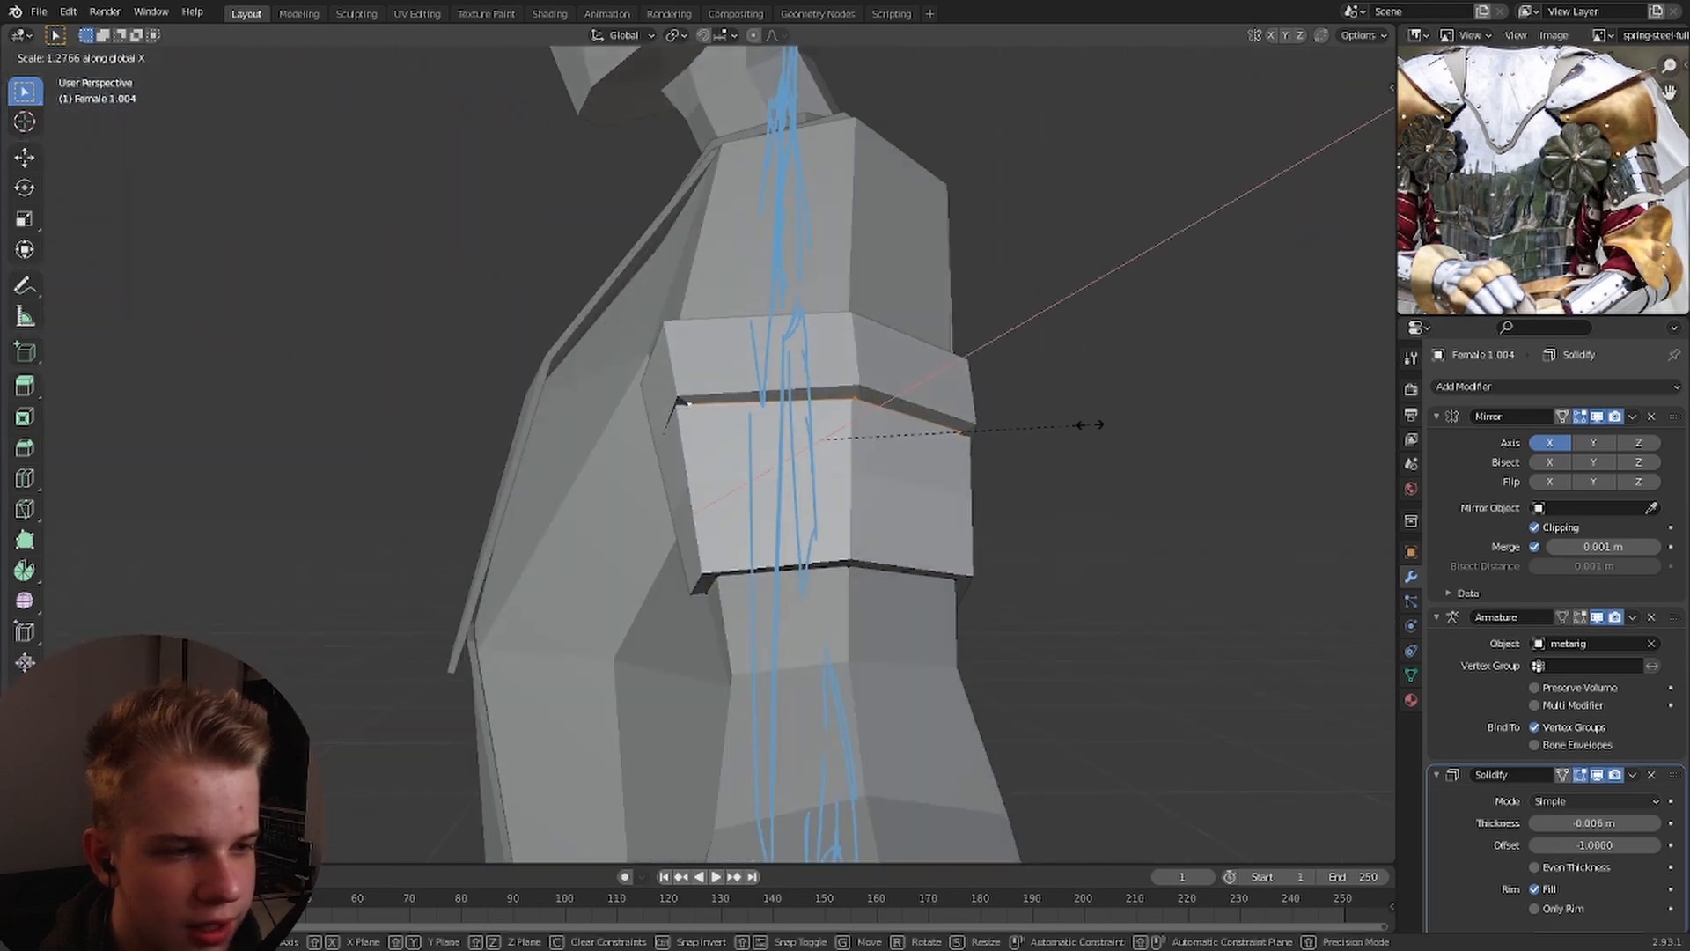
key("y")
left_click(1030, 426)
Rip the upper-arm plate open along the lower loop cut, working in wireframe.
key("z")
left_click(915, 445)
middle_click_drag(845, 484, 920, 519)
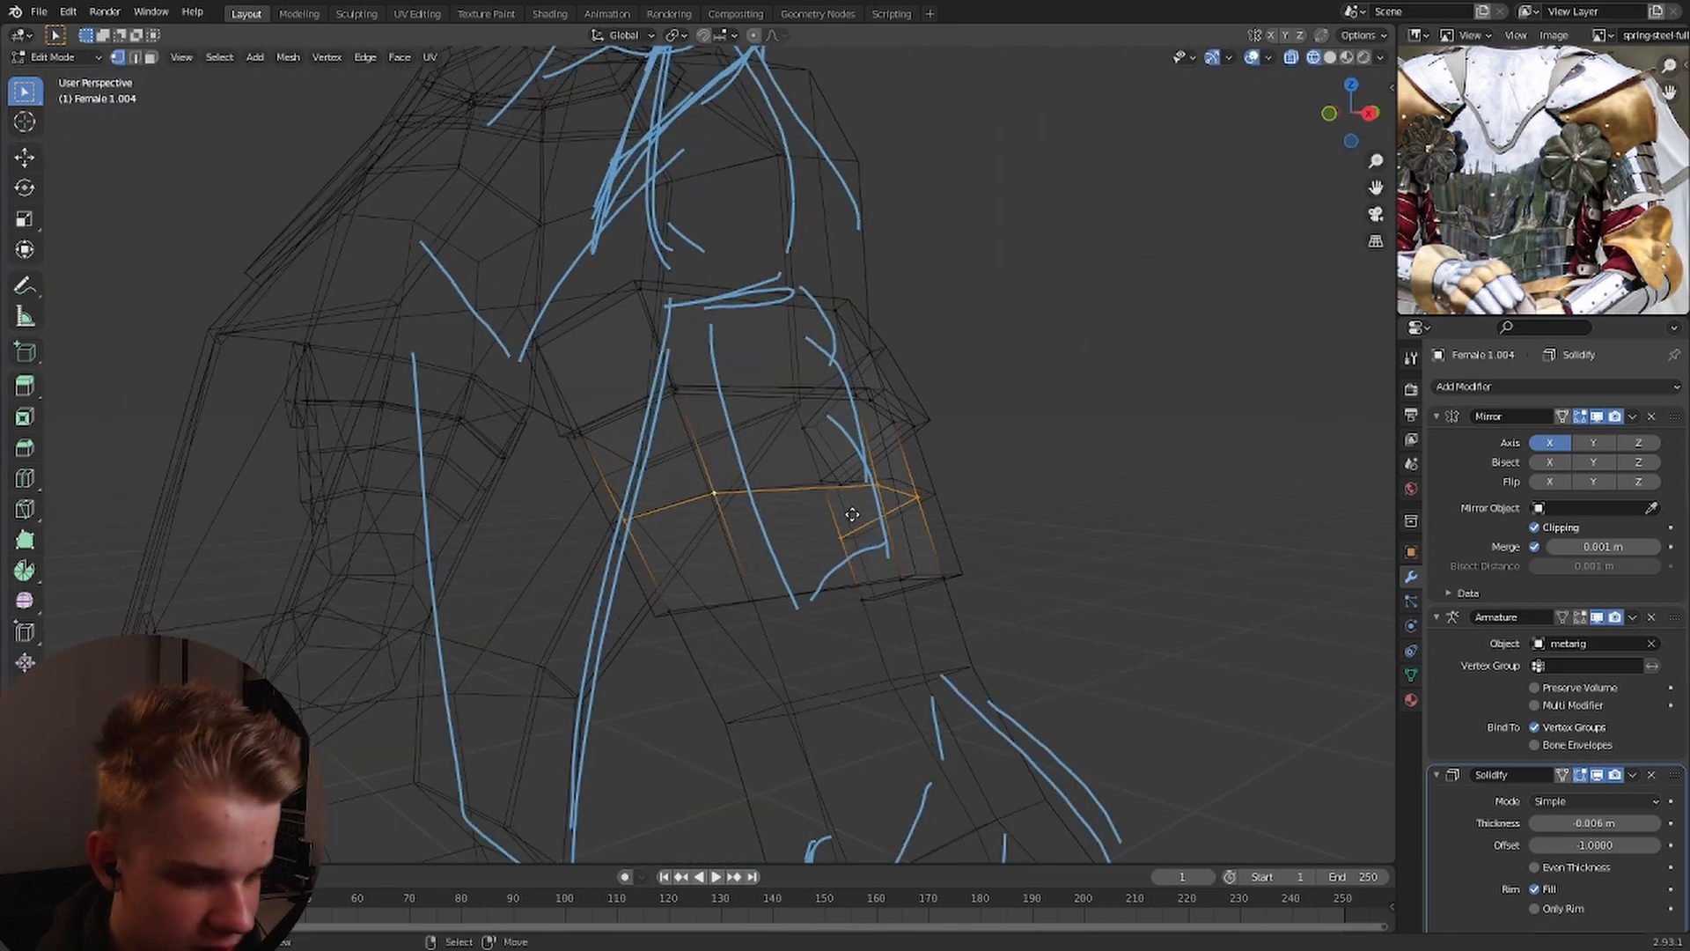
key("g")
left_click(866, 532)
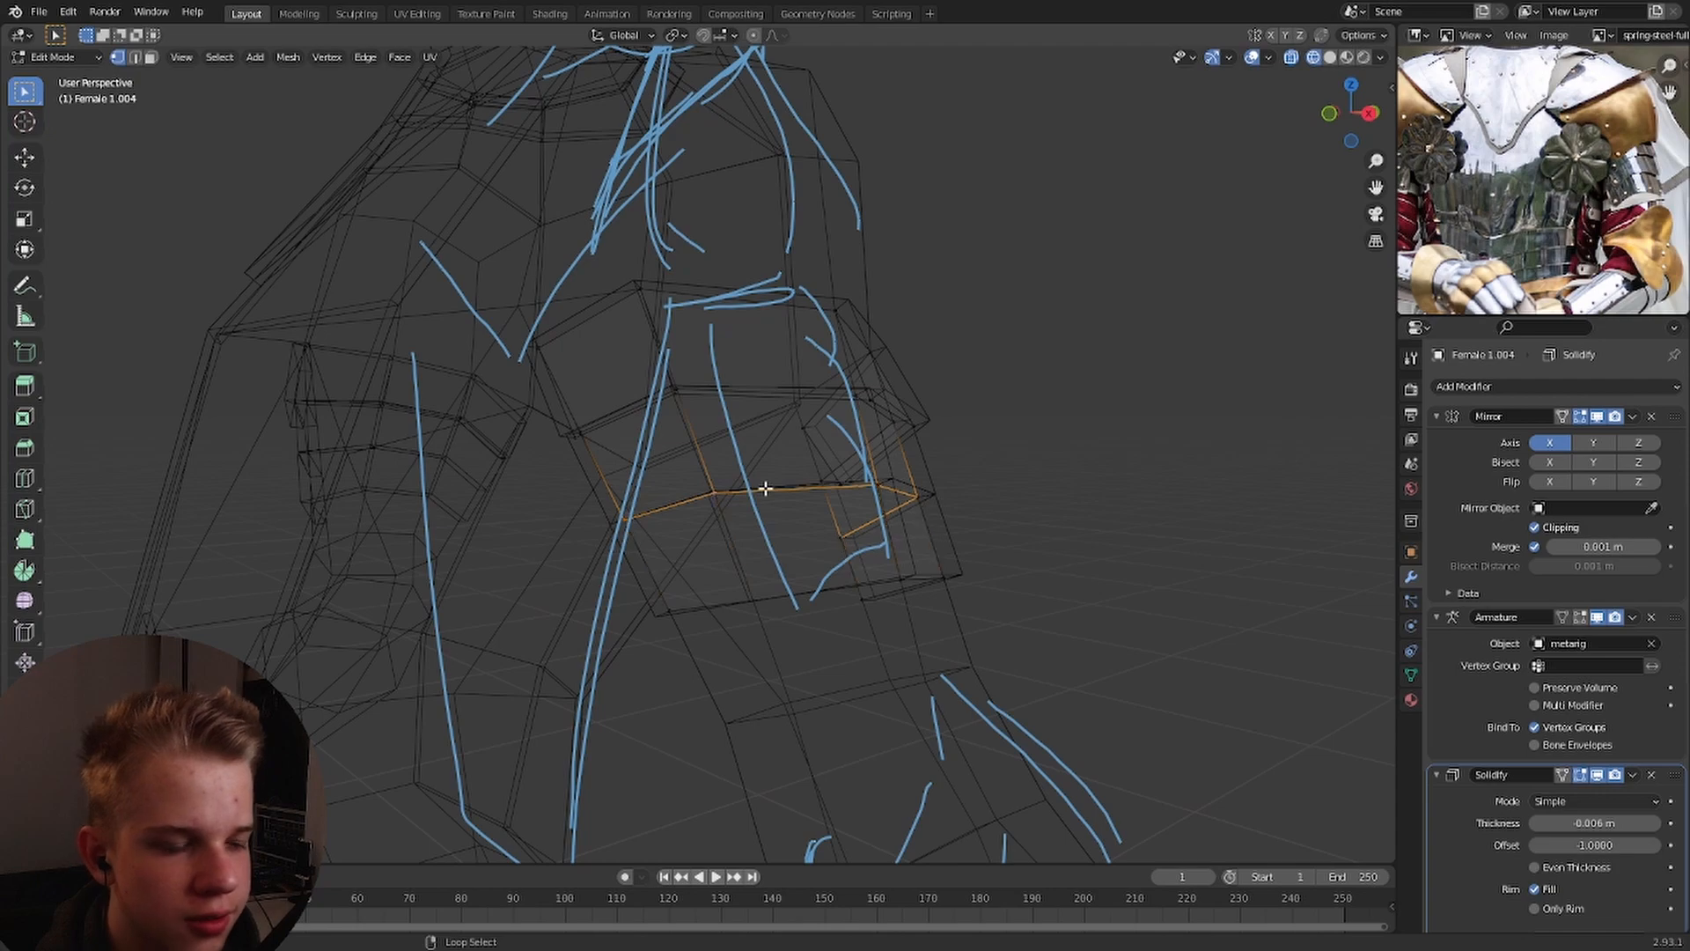
Scale the middle upper-arm segment's lower edge along the Y axis so it flares around the arm.
middle_click_drag(863, 480, 1068, 464)
key("s")
key("x")
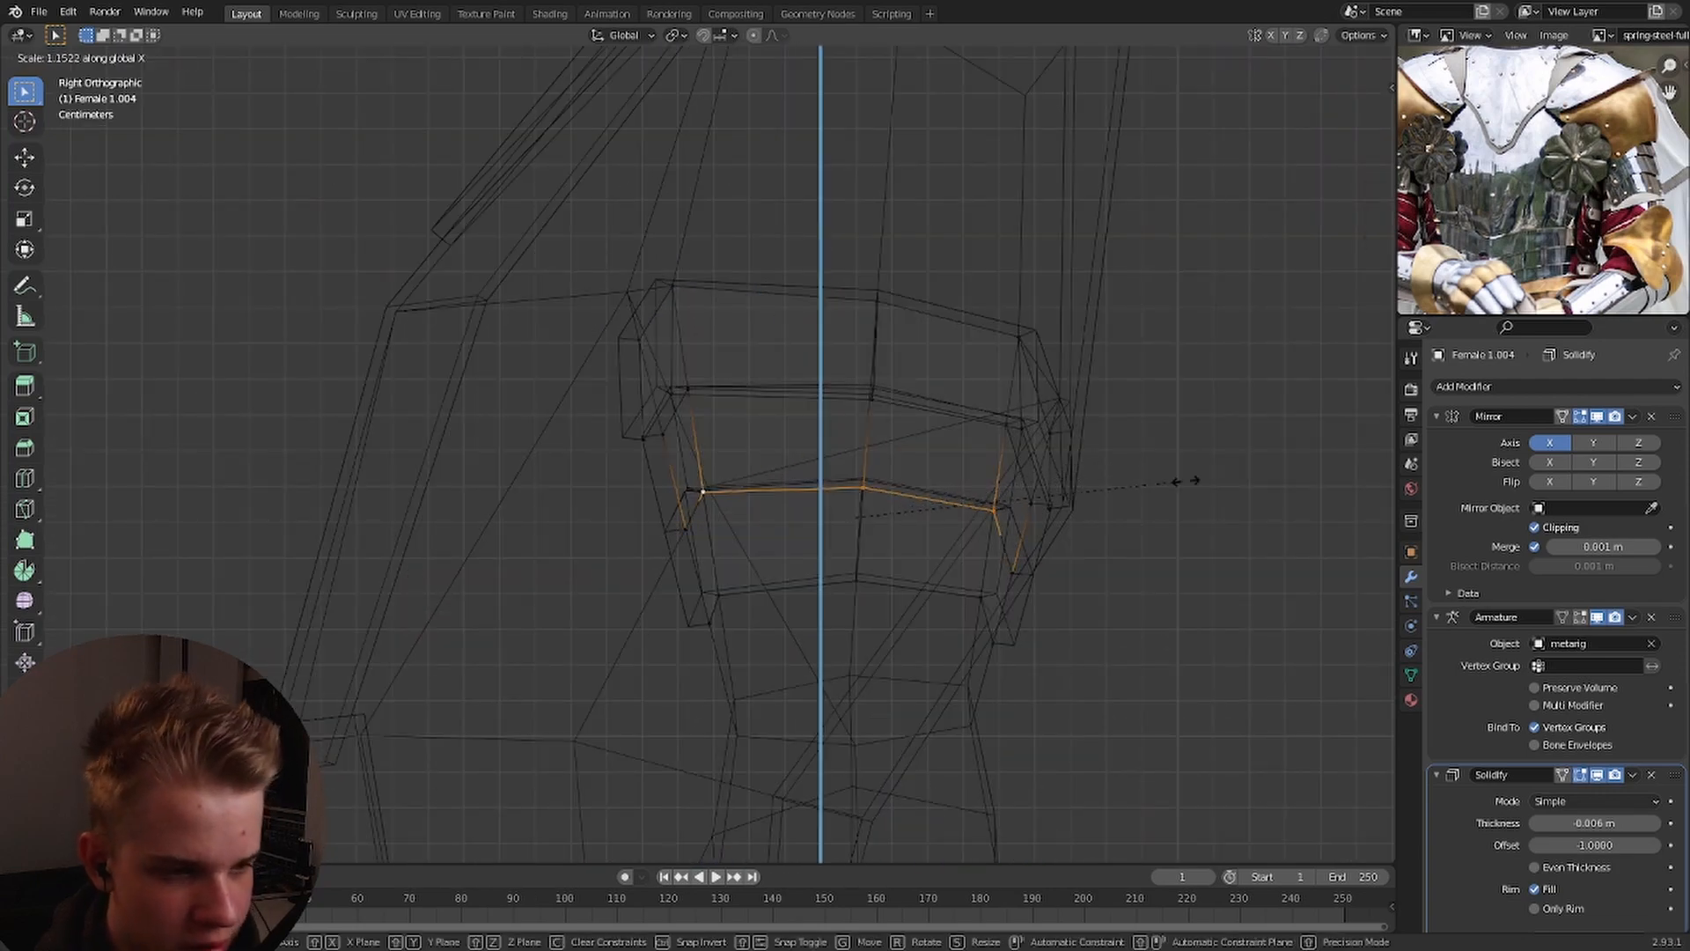
right_click(1255, 487)
middle_click_drag(1175, 482, 1245, 504)
key("s")
key("x")
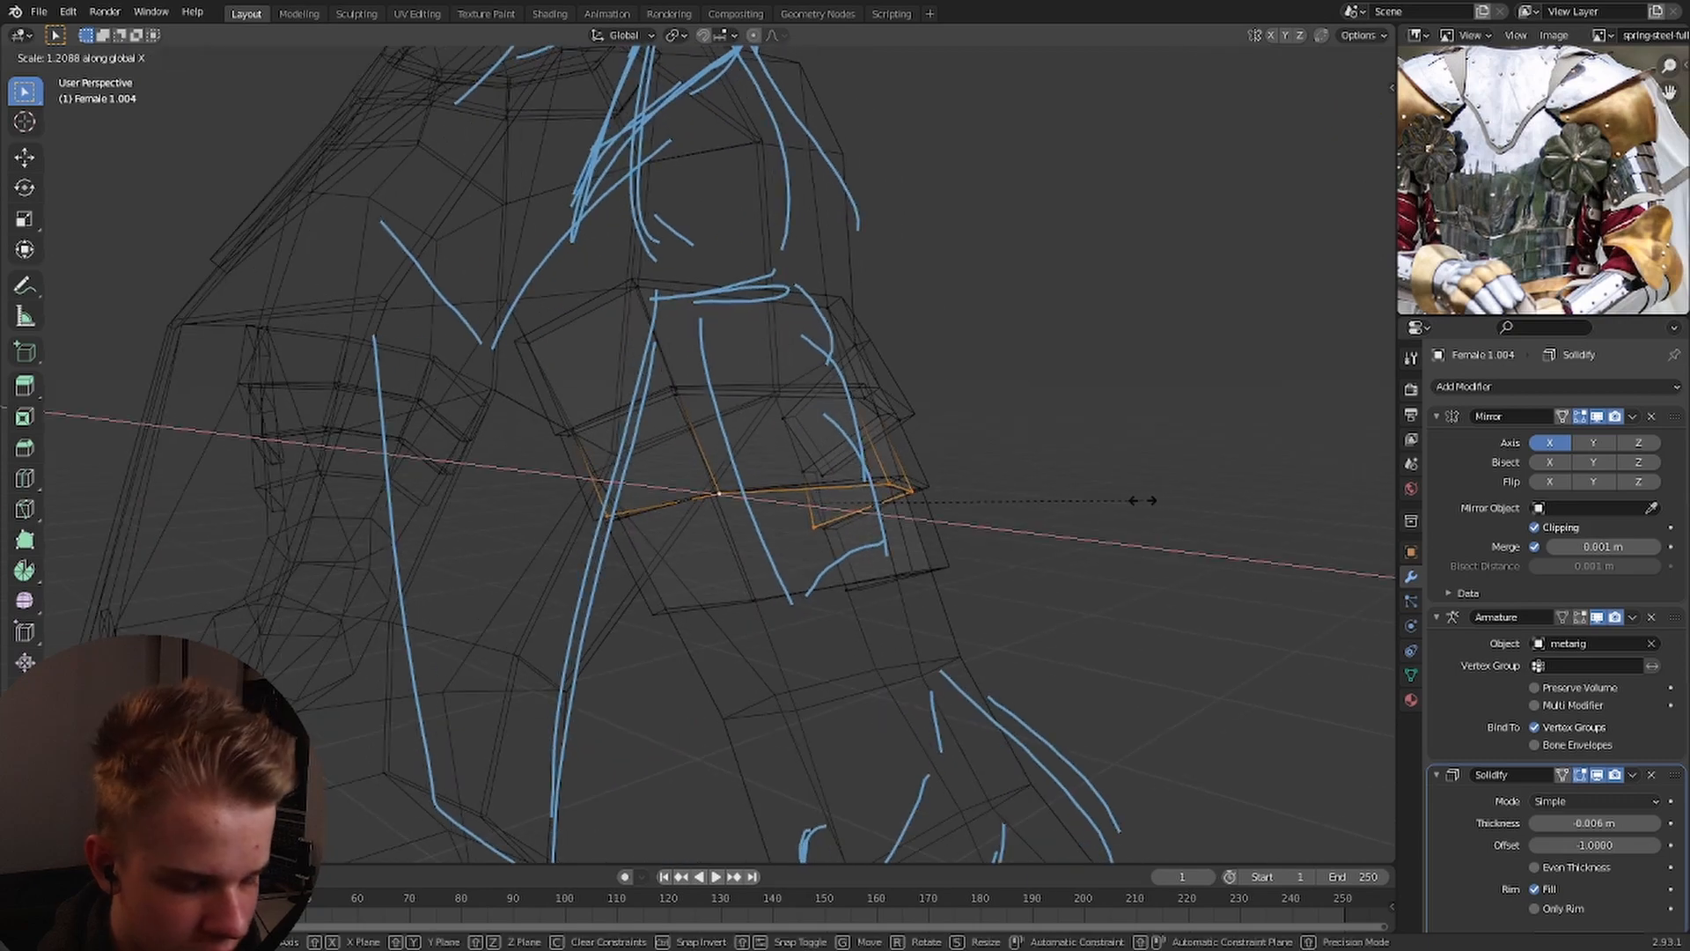
key("y")
left_click(1106, 502)
Move the middle segment's lower edge slightly outward over the bottom segment in front view.
key("KP_3")
middle_click_drag(1151, 491, 830, 401)
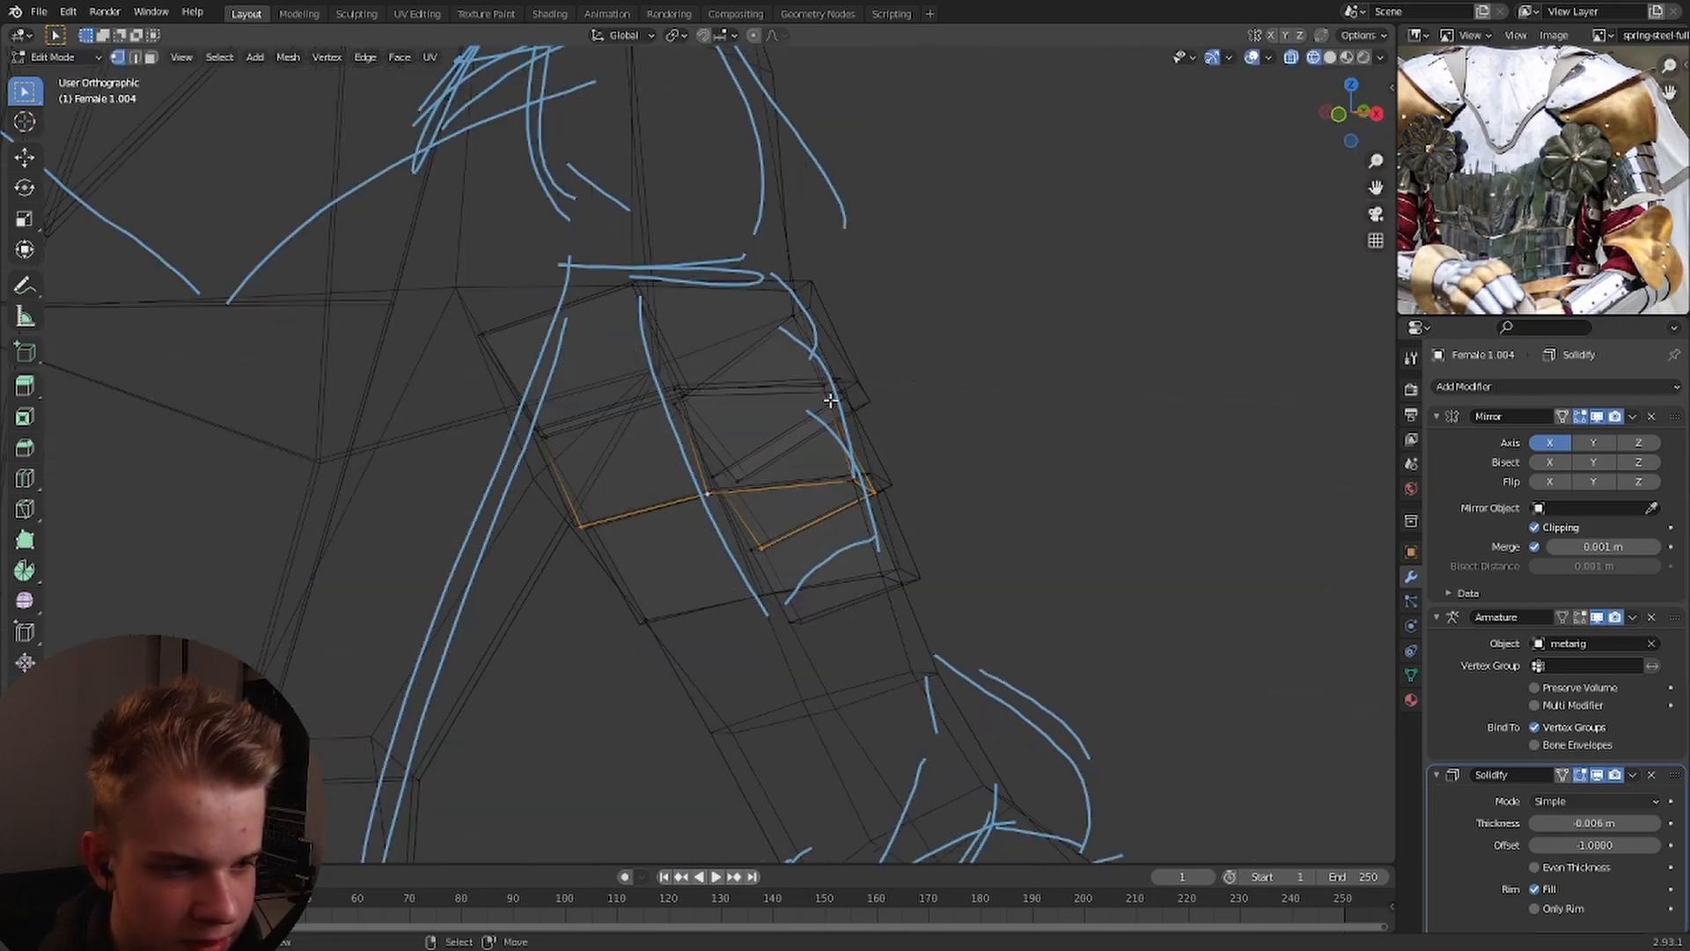
key("KP_1")
scroll(789, 530, "up", 2)
key("shift+z")
key("g")
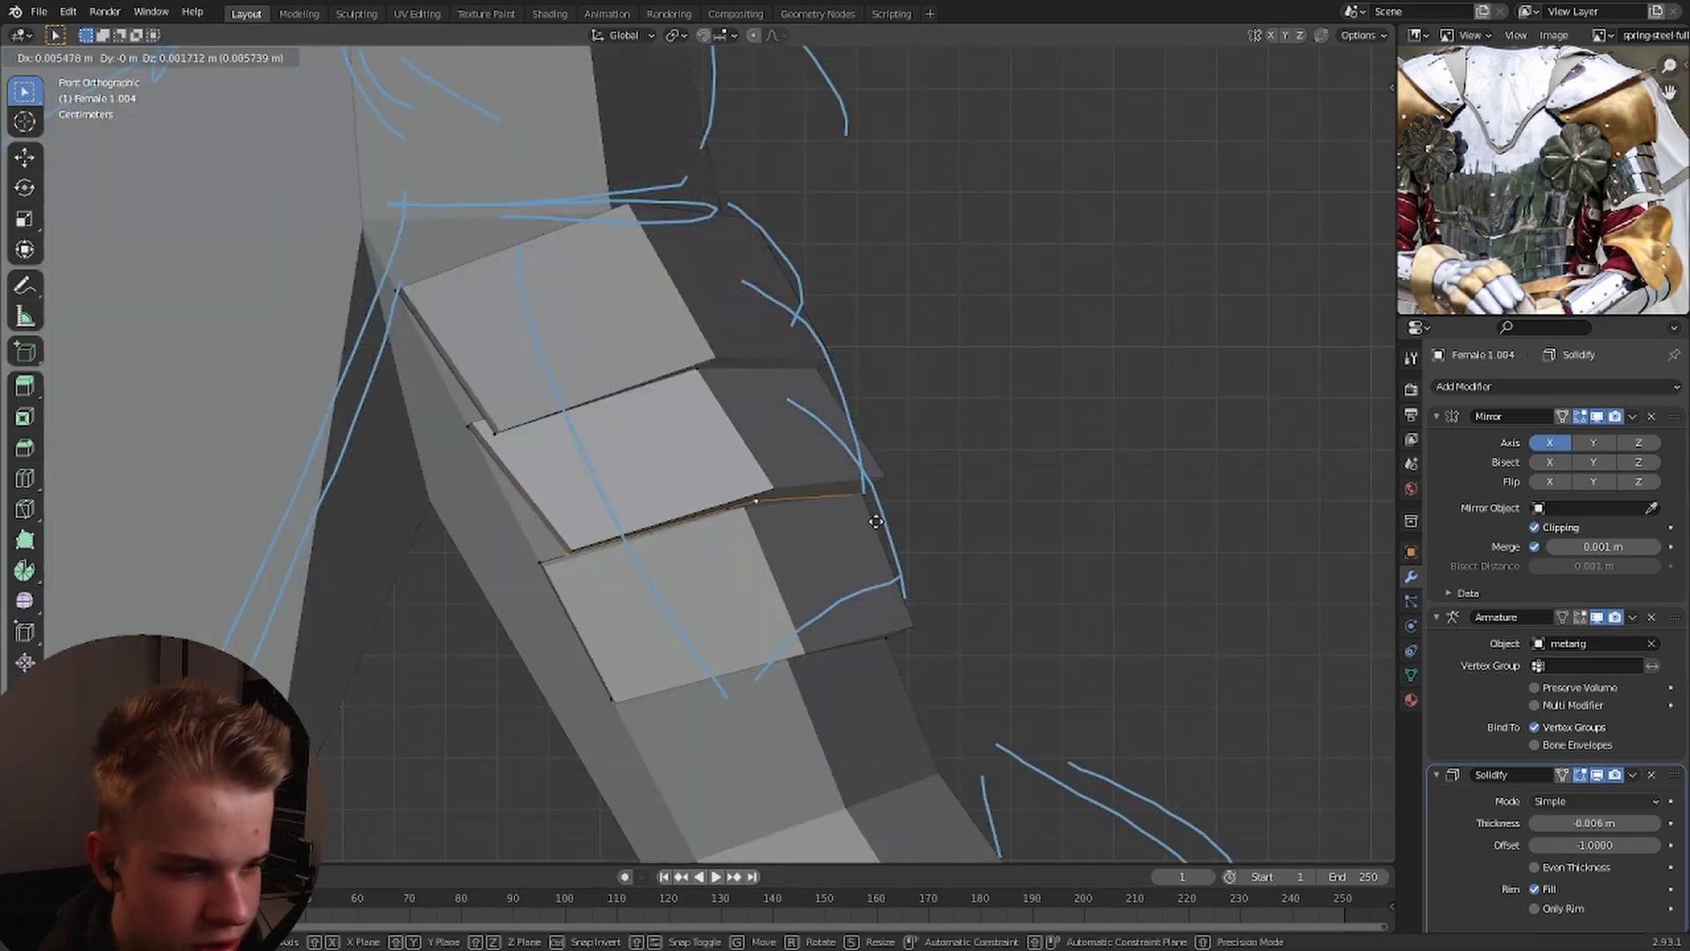
Reposition the upper-arm plate's bottom segment slightly outward beneath the middle segment and leave mesh editing.
key("g")
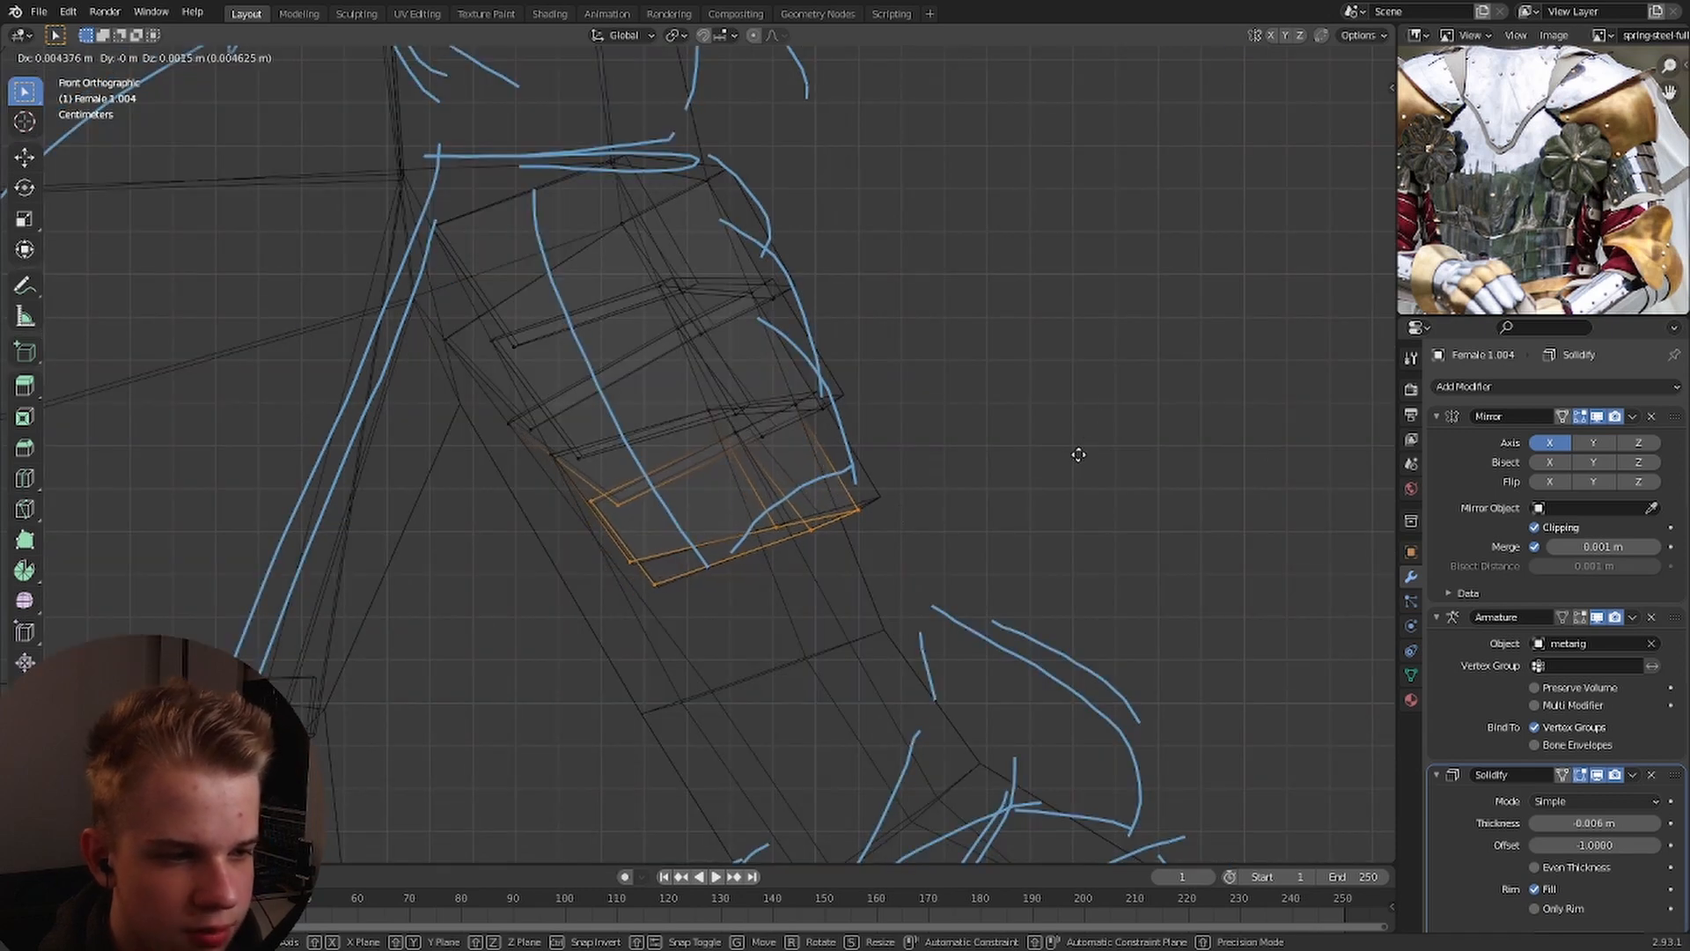
left_click(1079, 454)
key("ctrl+z")
key("z")
middle_click_drag(612, 570, 675, 547)
left_click(743, 558)
key("g")
left_click(962, 513)
key("Tab")
Examine the overlapping upper-arm plates and the sketched shoulder outline from the front.
scroll(951, 508, "down", 6)
middle_click_drag(951, 509, 912, 494)
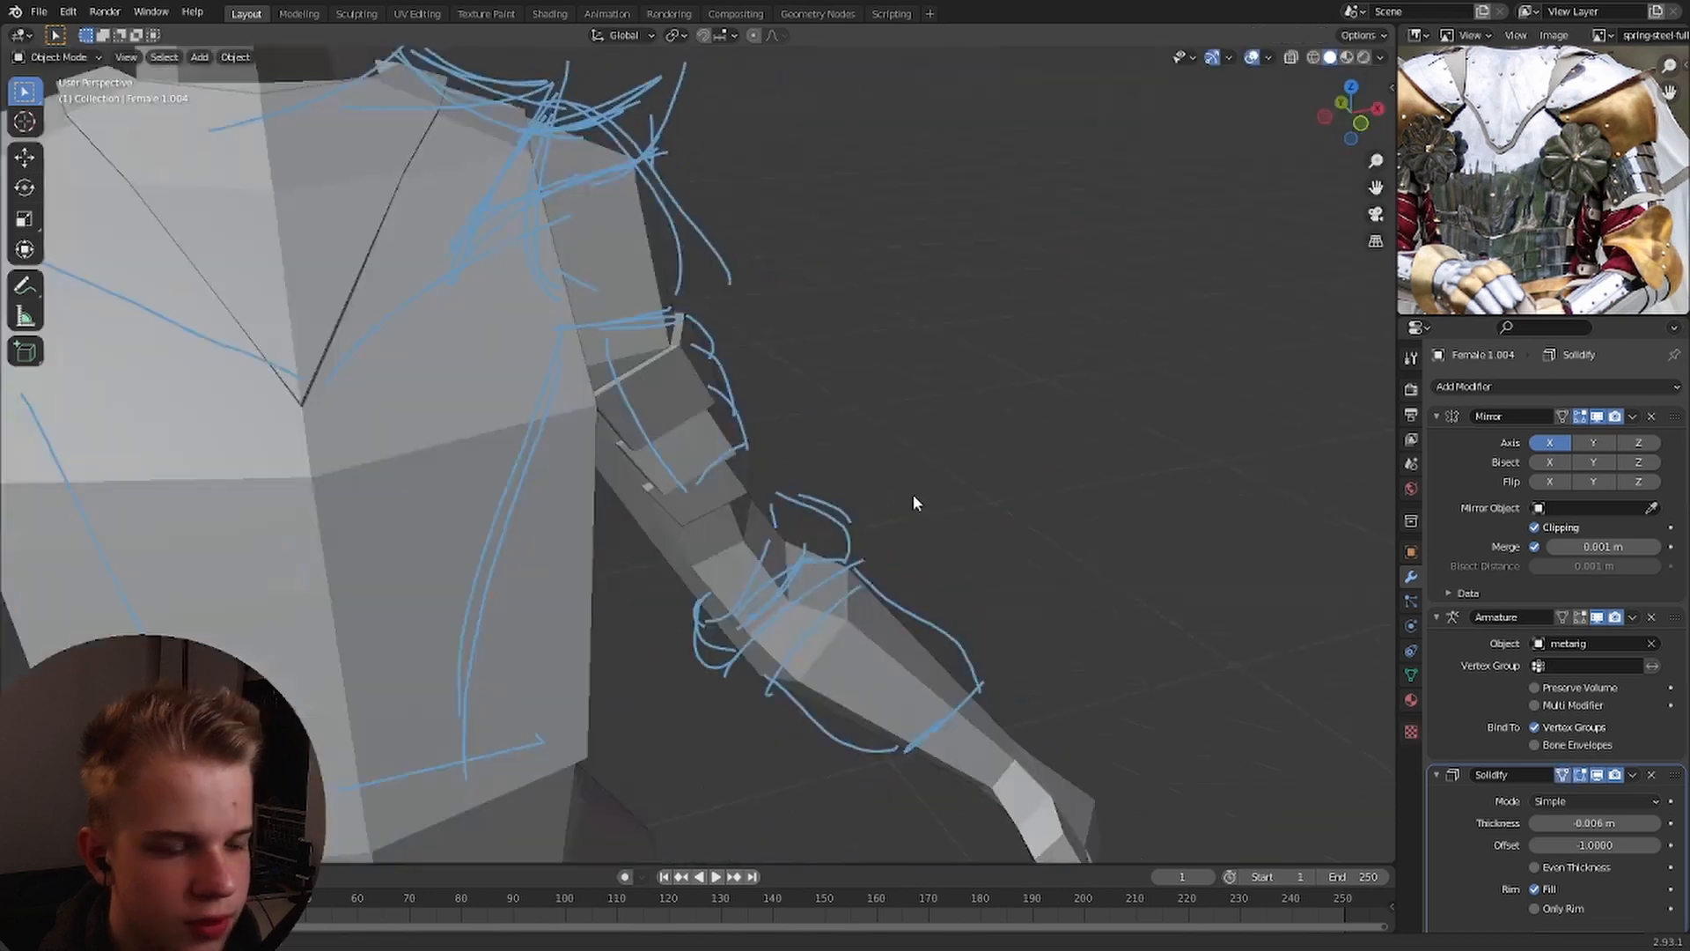
key("KP_1")
scroll(783, 388, "up", 3)
middle_click_drag(764, 379, 714, 488, "shift")
scroll(713, 493, "down", 2)
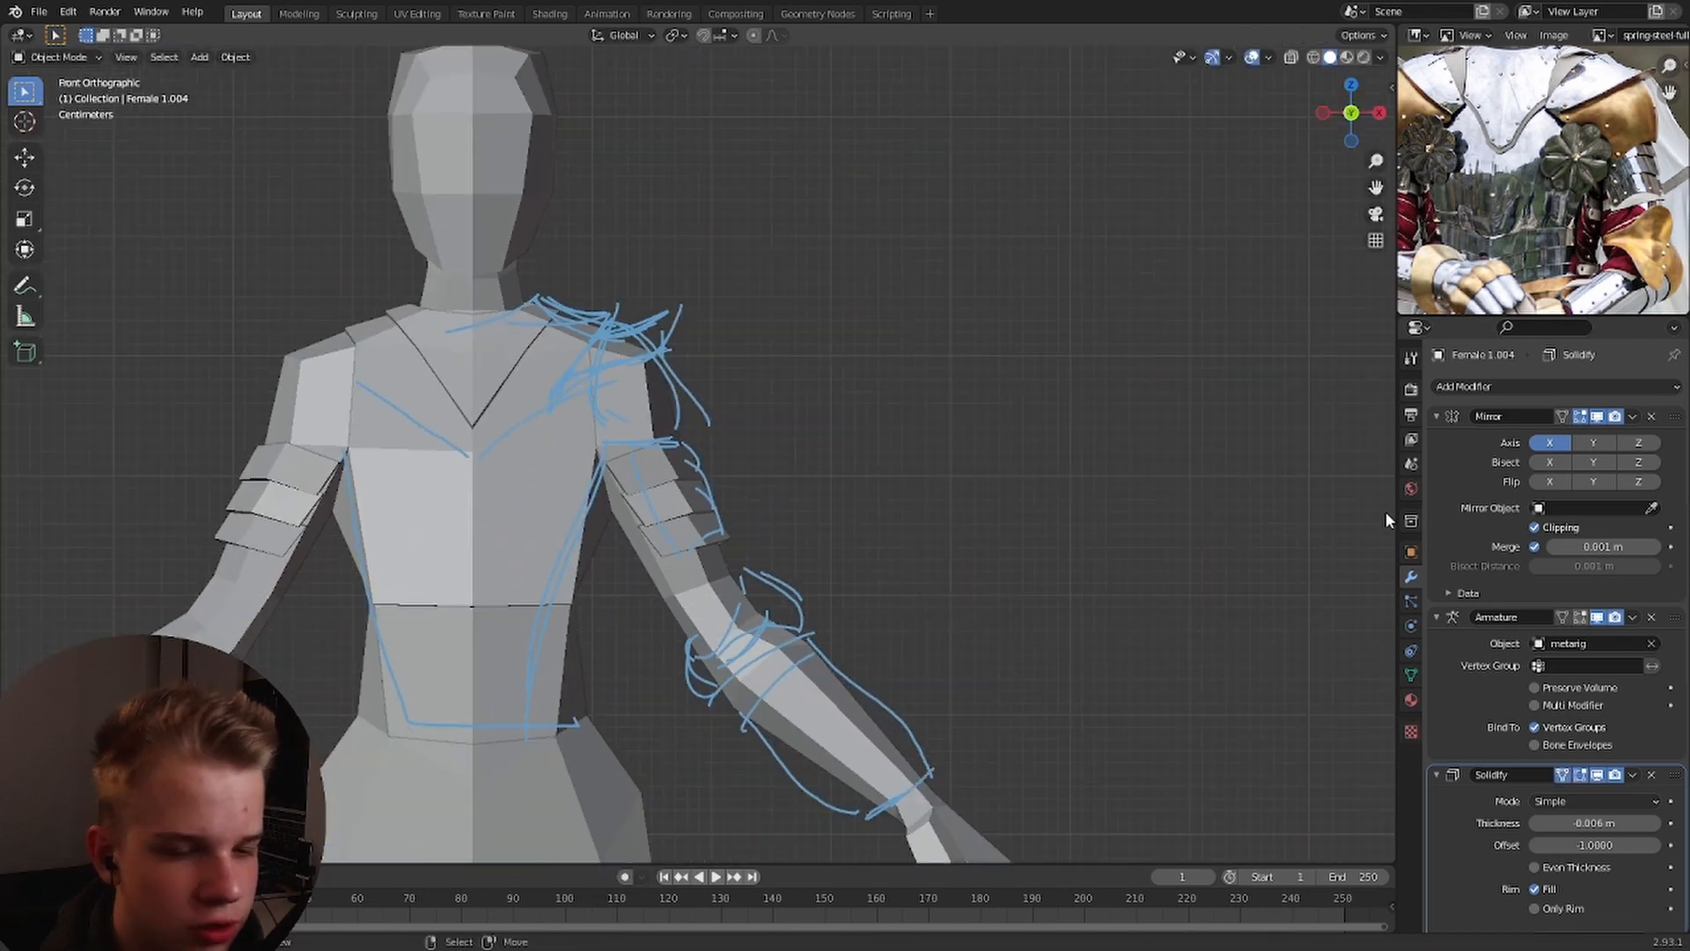
left_click(690, 621)
left_click(688, 499)
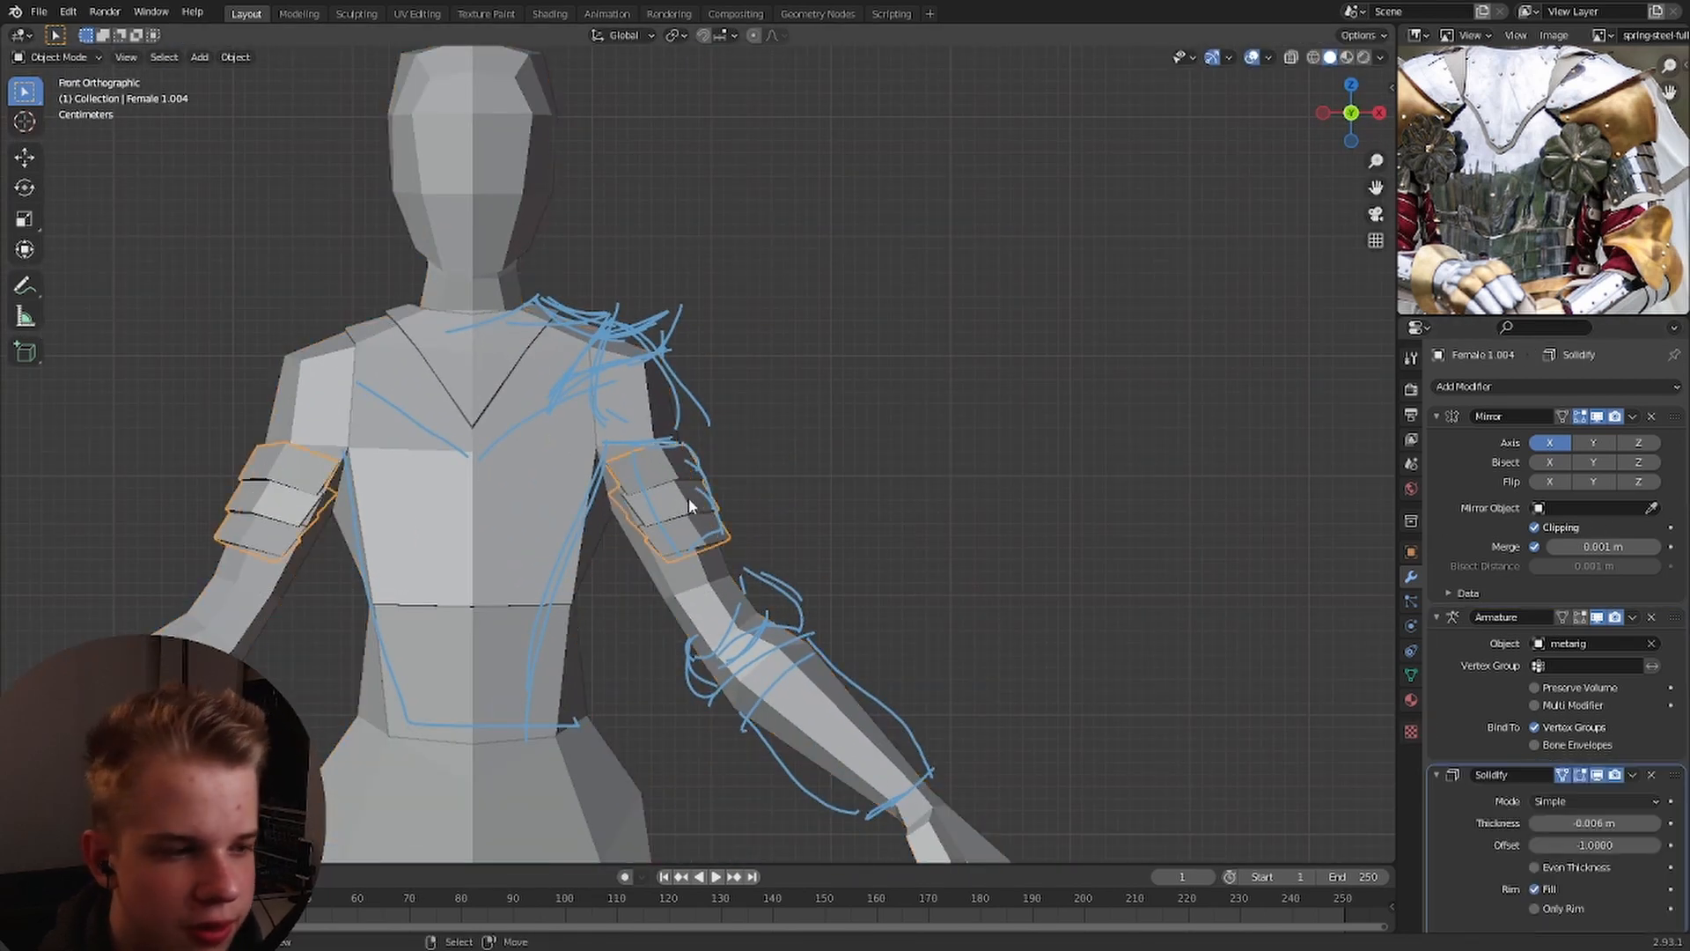
scroll(696, 498, "up", 3)
middle_click_drag(280, 561, 501, 517, "shift")
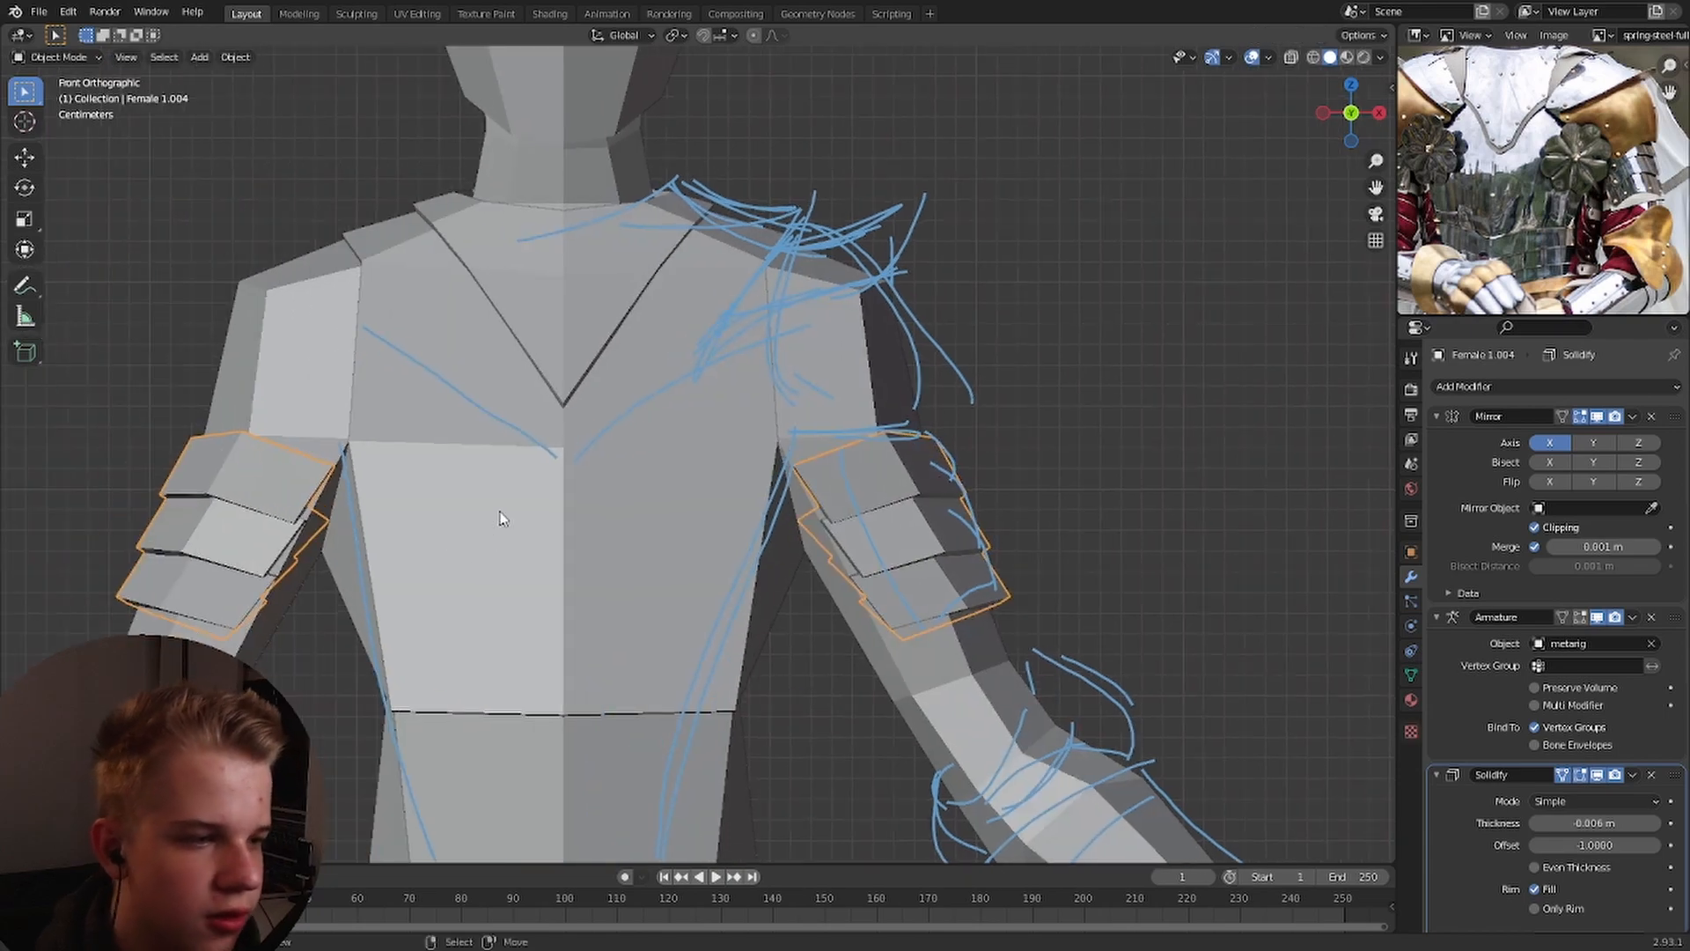
middle_click_drag(720, 427, 665, 482, "shift")
scroll(831, 400, "down", 1)
scroll(977, 453, "up", 2)
scroll(879, 431, "down", 1)
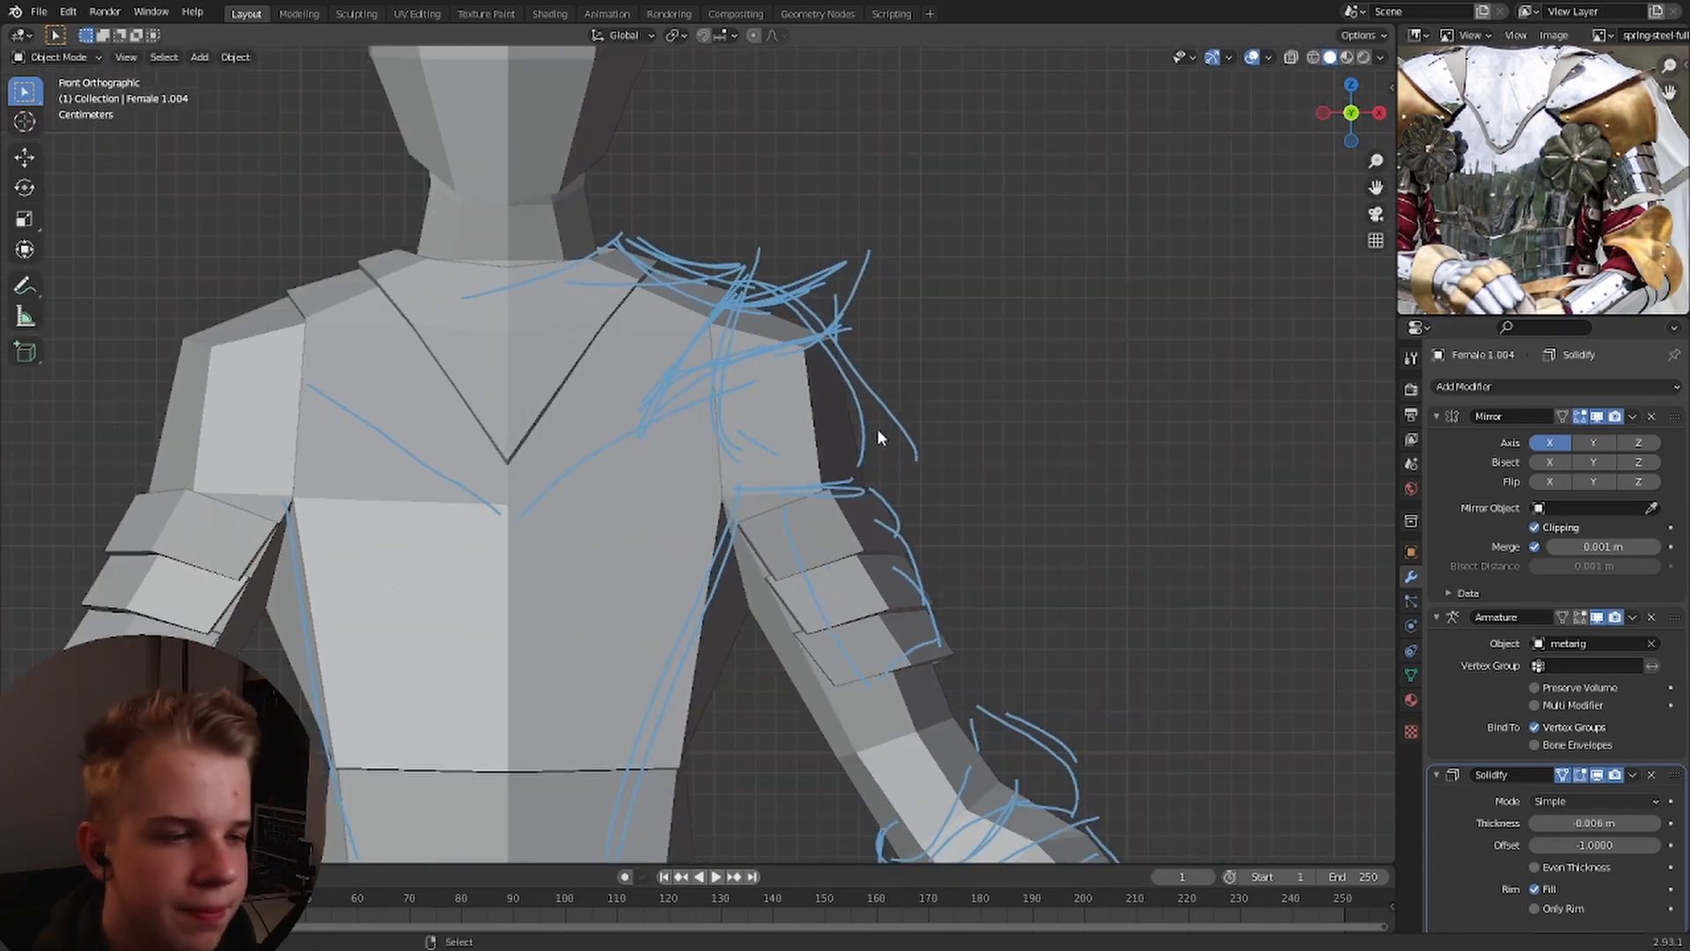
scroll(858, 431, "up", 1)
Duplicate the body's faces around the shoulder, front to back, and separate them into their own object.
right_click(836, 433)
key("Tab")
middle_click_drag(836, 432, 722, 457)
right_click(748, 431)
right_click(867, 432, "shift")
right_click(819, 299, "shift")
middle_click_drag(819, 304, 713, 352)
scroll(730, 396, "down", 4)
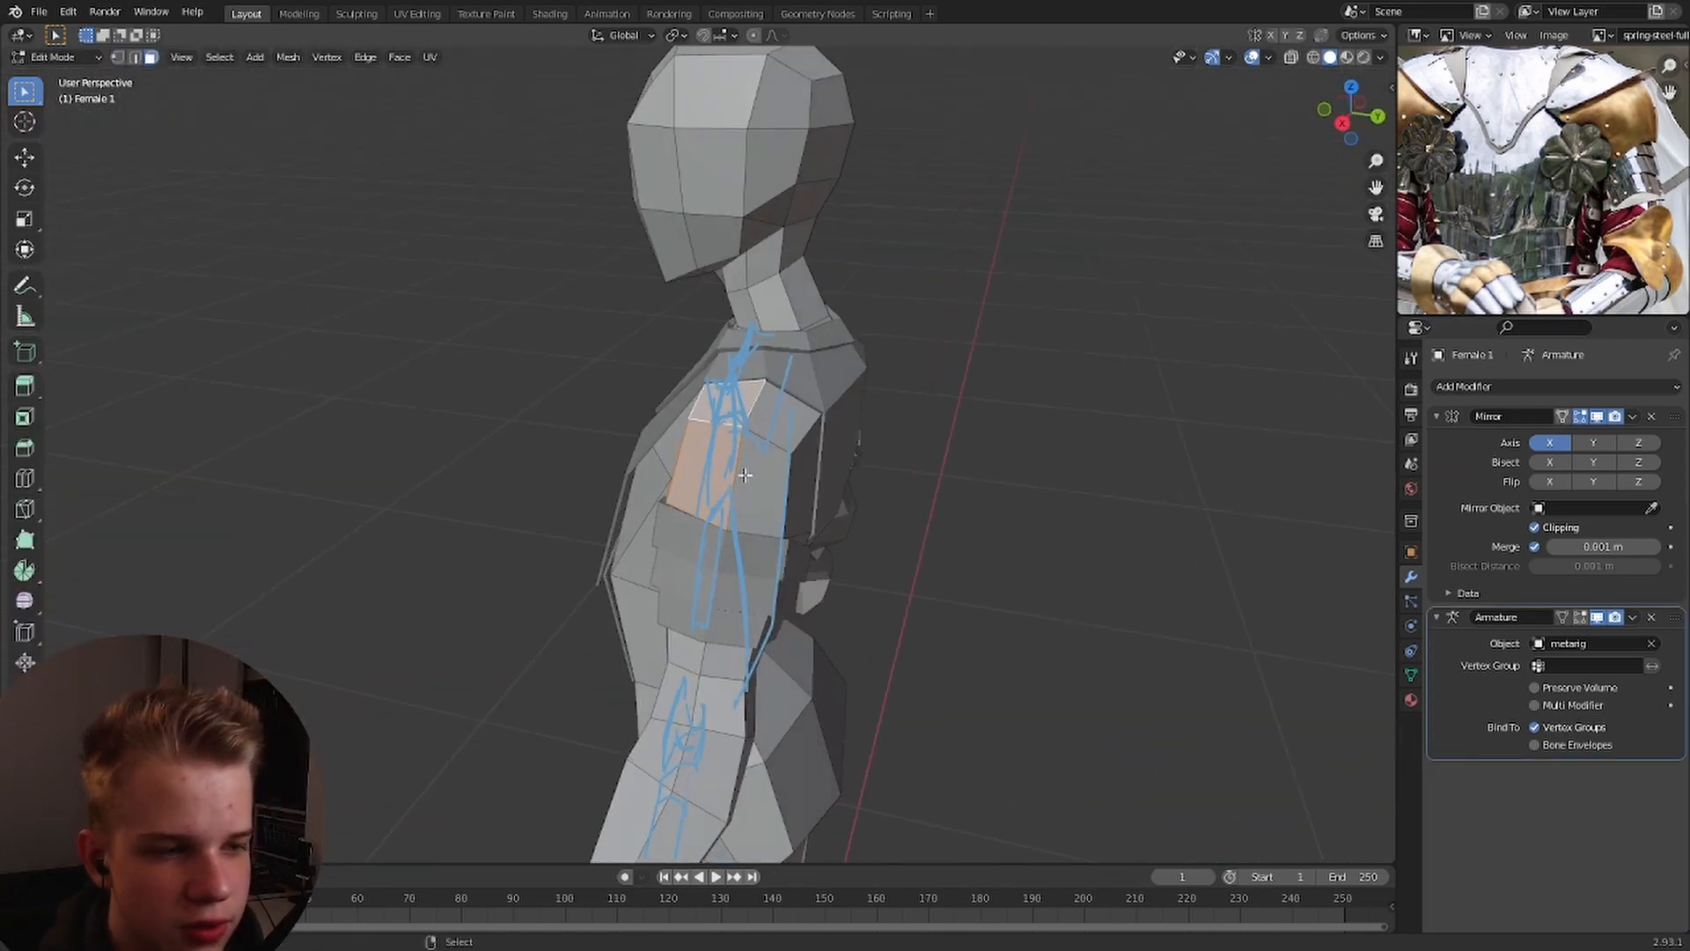
right_click(770, 484, "shift")
right_click(812, 483, "shift")
middle_click_drag(835, 484, 759, 478)
key("shift+d")
right_click(714, 441)
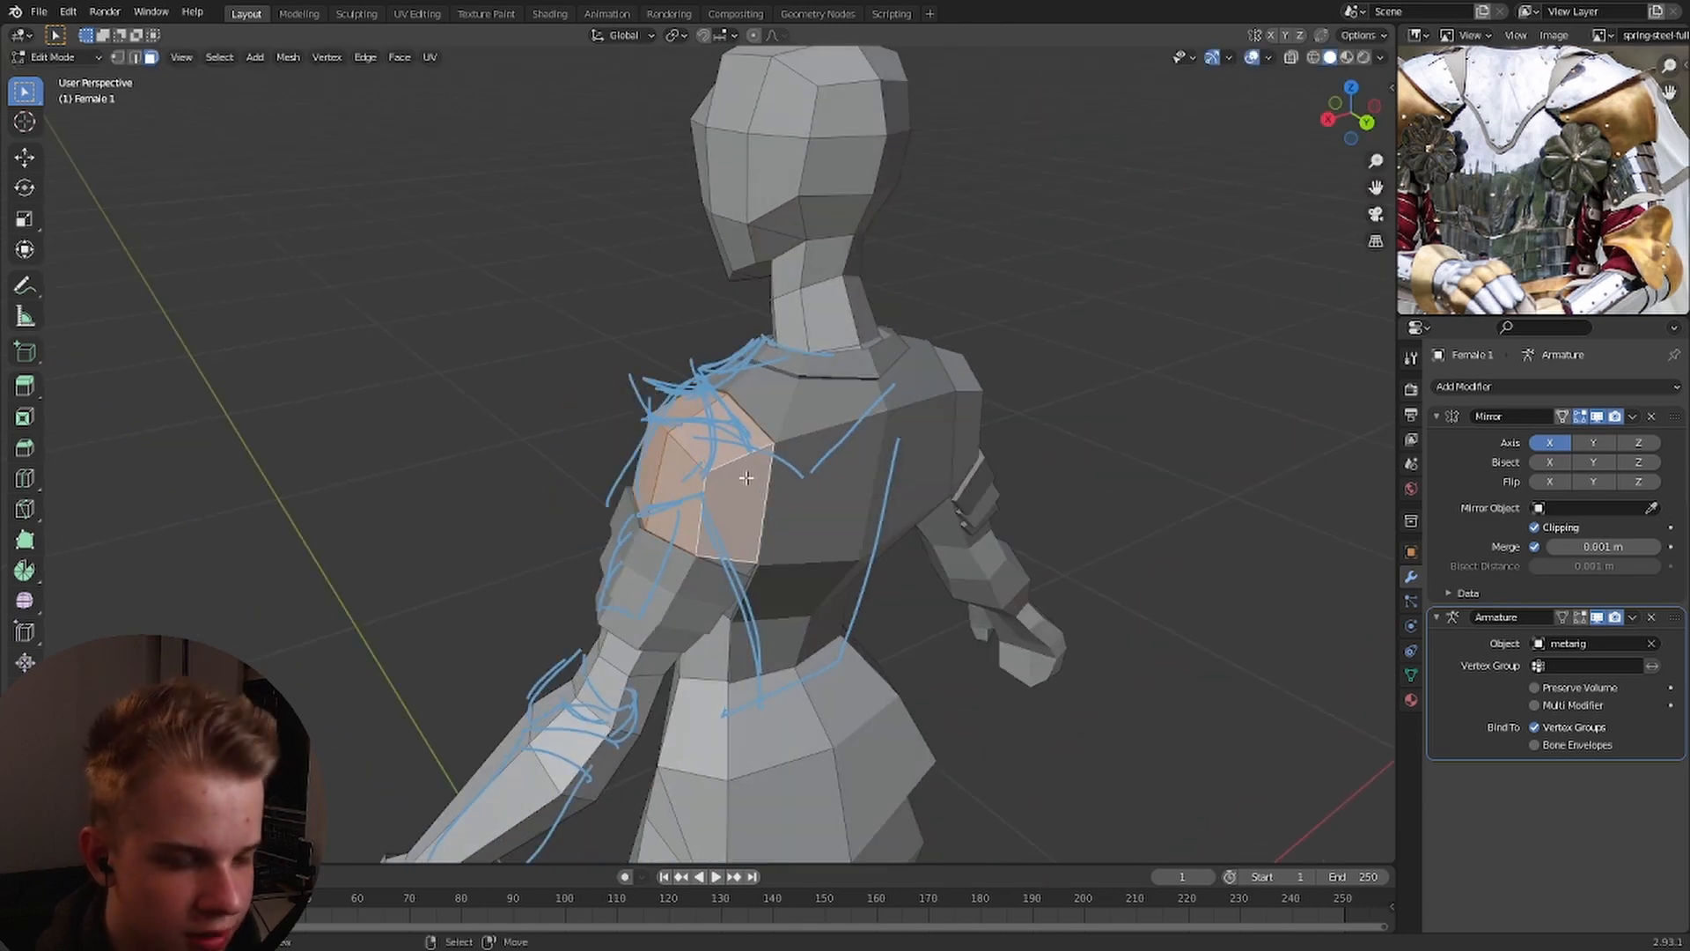
key("p")
left_click(745, 480)
key("Tab")
right_click(647, 493)
Add a Solidify modifier to the shoulder piece with a thickness of -0.007 m.
key("KP_1")
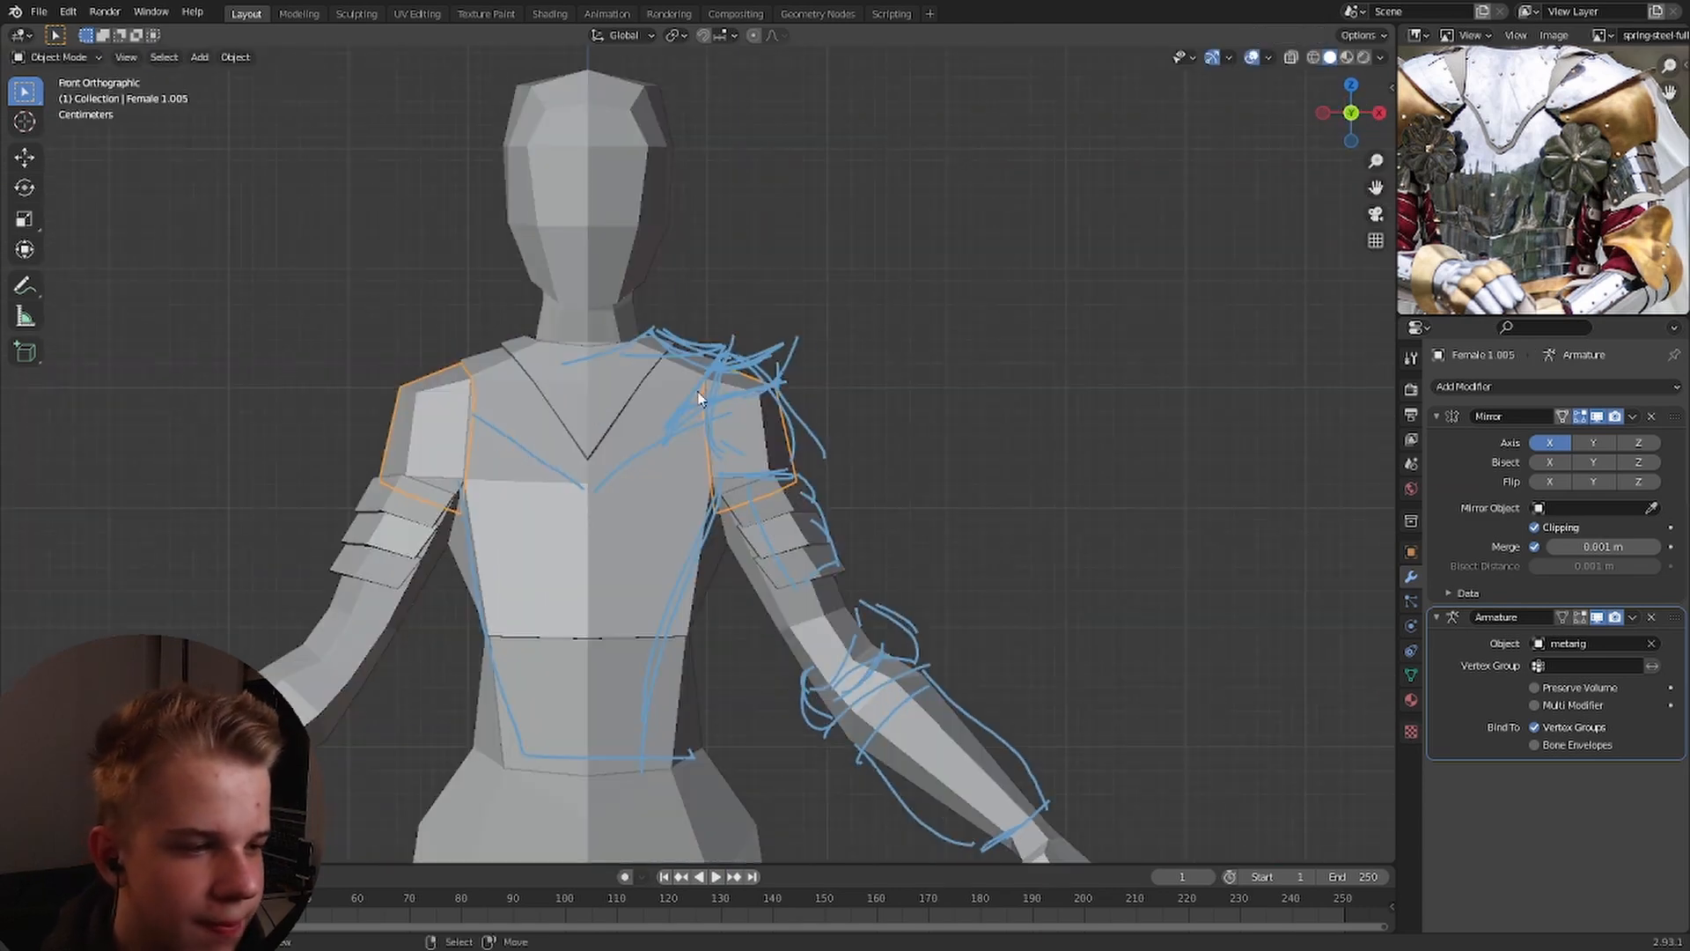
middle_click_drag(698, 396, 697, 445, "shift")
left_click(1459, 387)
left_click(1342, 687)
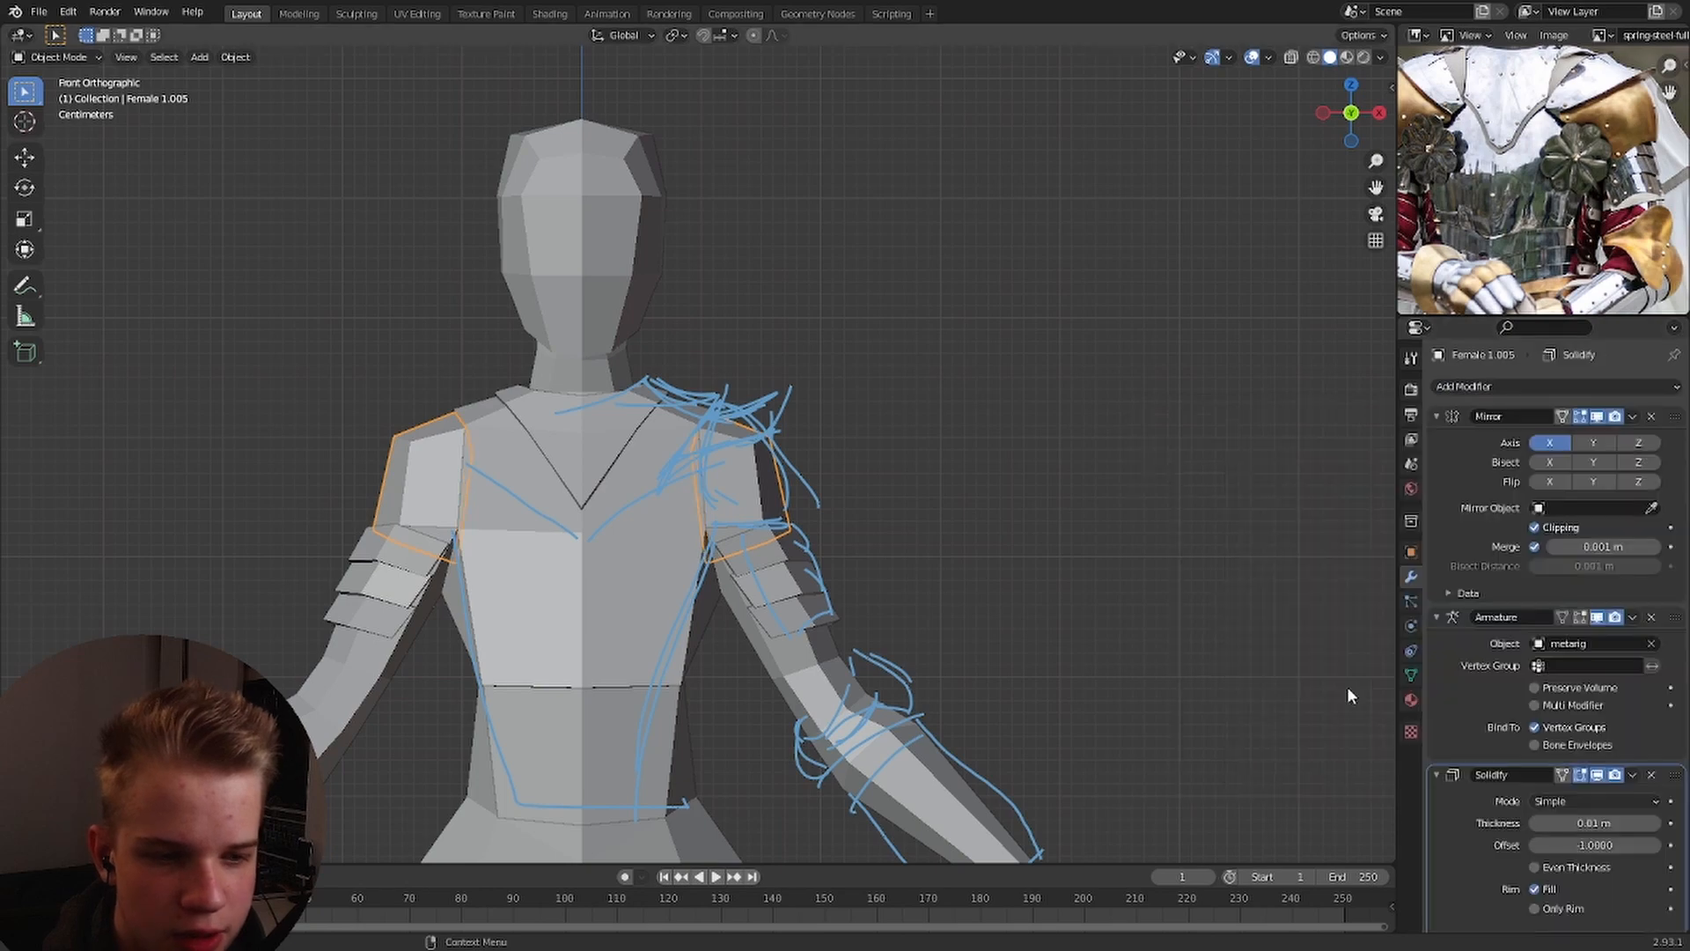
mouse_move(1616, 715)
left_mouse_down()
mouse_move(1633, 714)
mouse_move(1611, 715)
left_mouse_up()
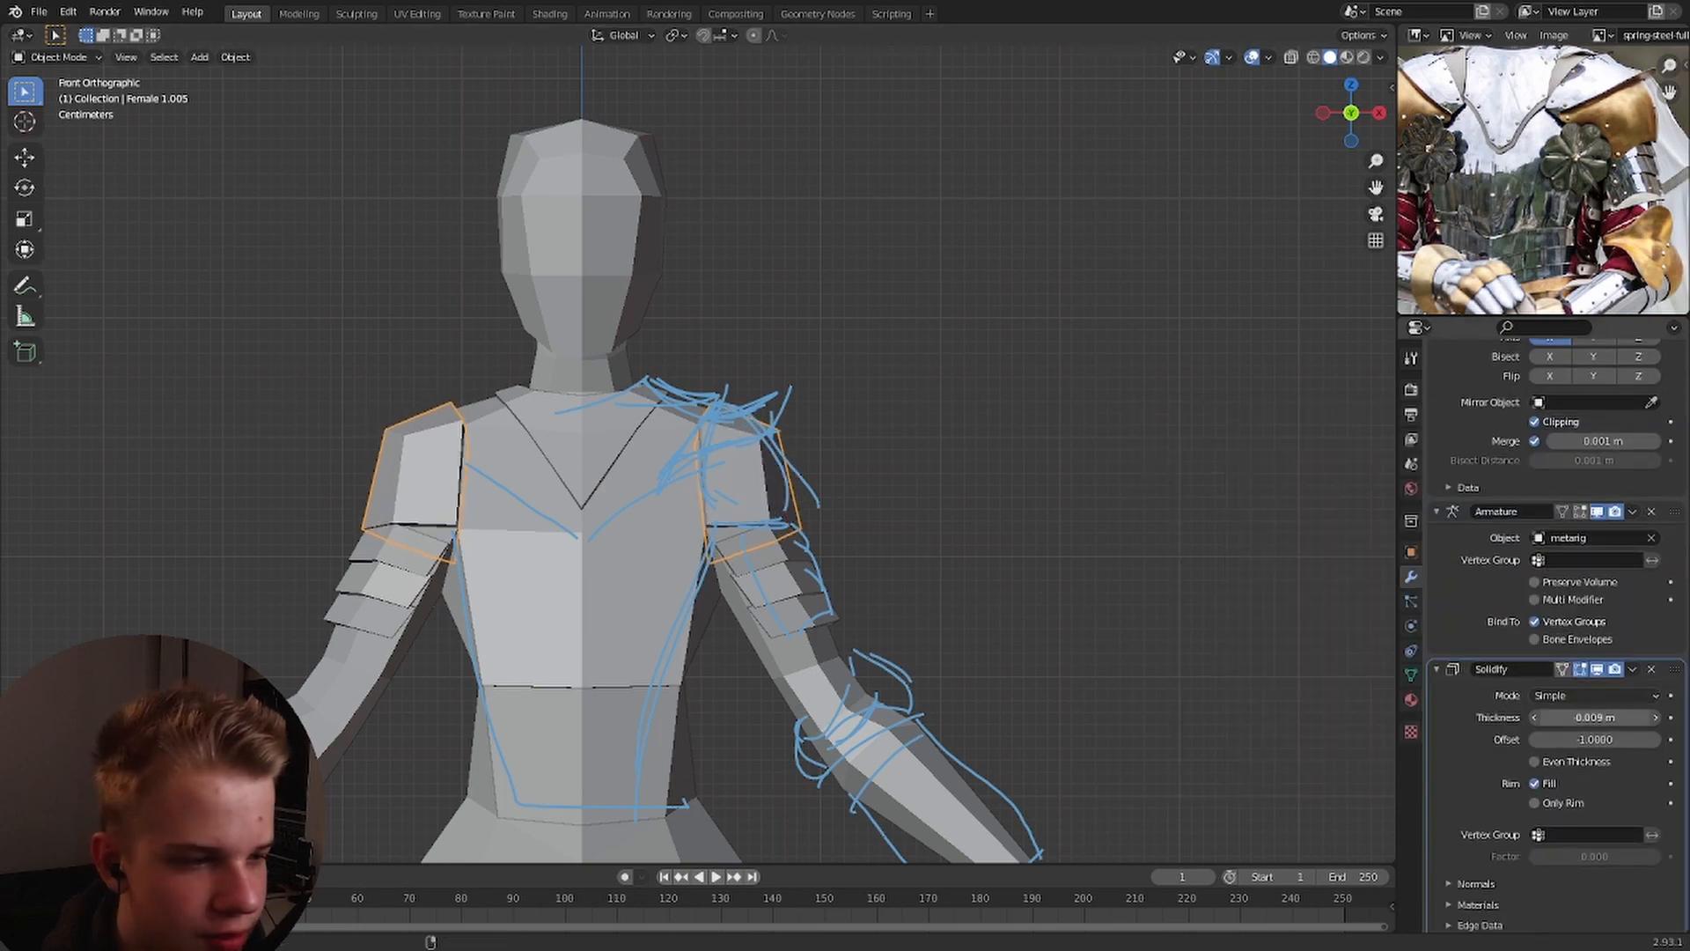
scroll(915, 478, "up", 2)
scroll(980, 488, "down", 1)
scroll(986, 484, "up", 3)
Move the shoulder plate's inner edge, outer top and lower outer vertices in wireframe towards the sketched outline.
key("Tab")
key("z")
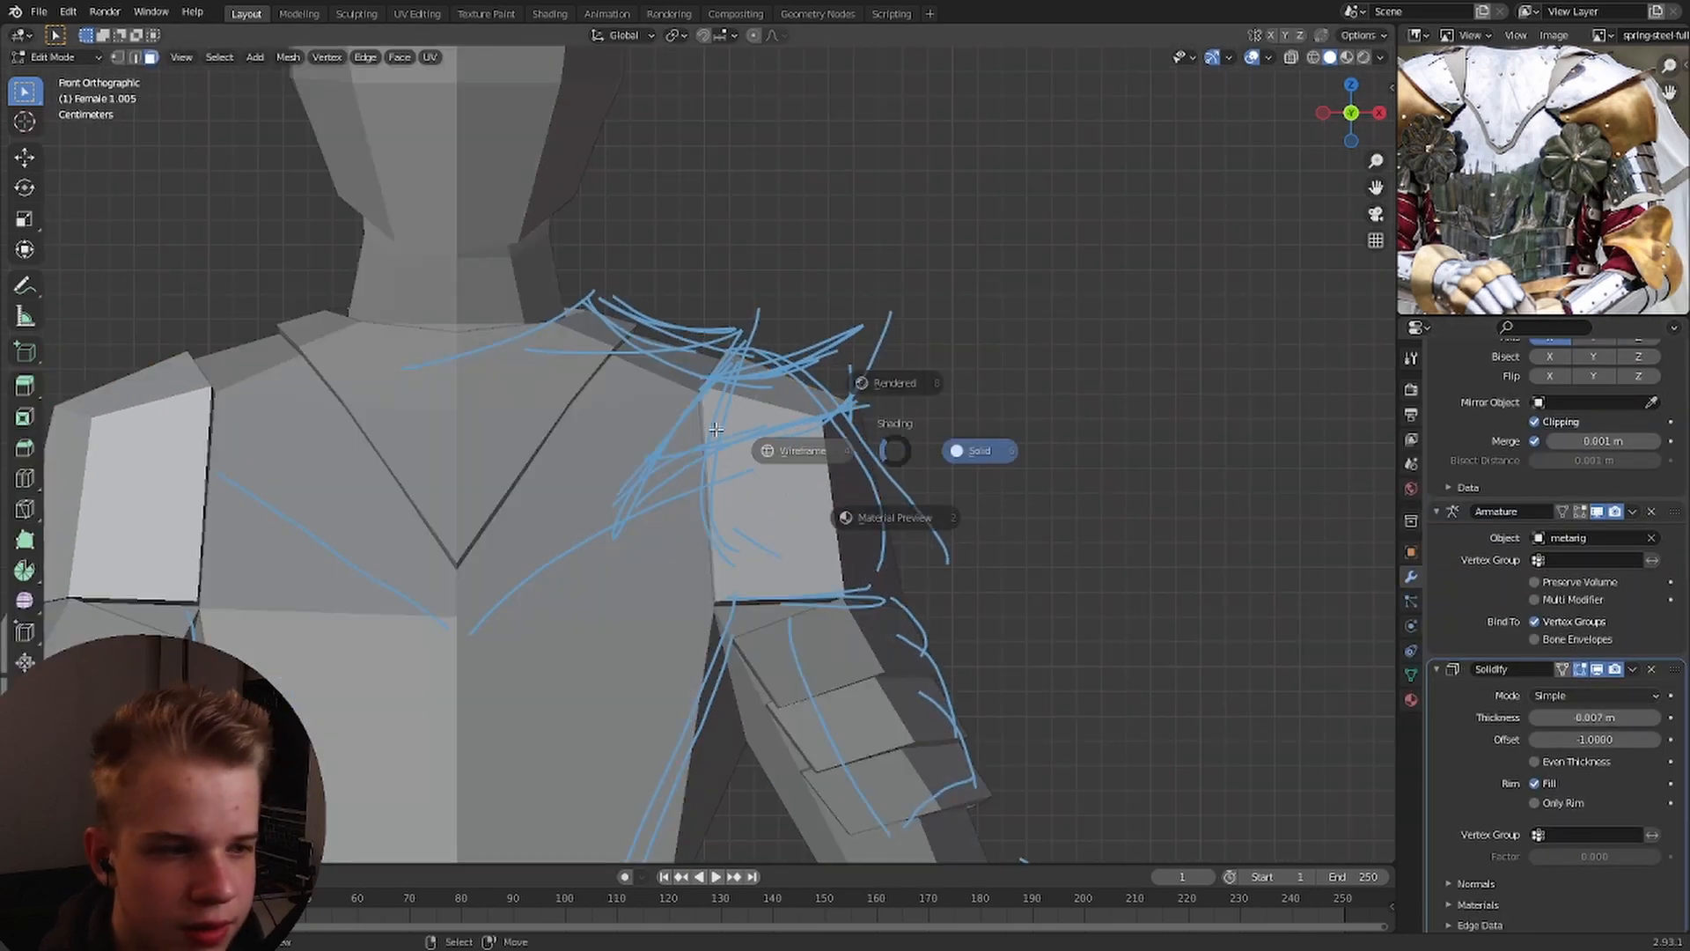
left_click(801, 450)
key("g")
left_click(757, 310)
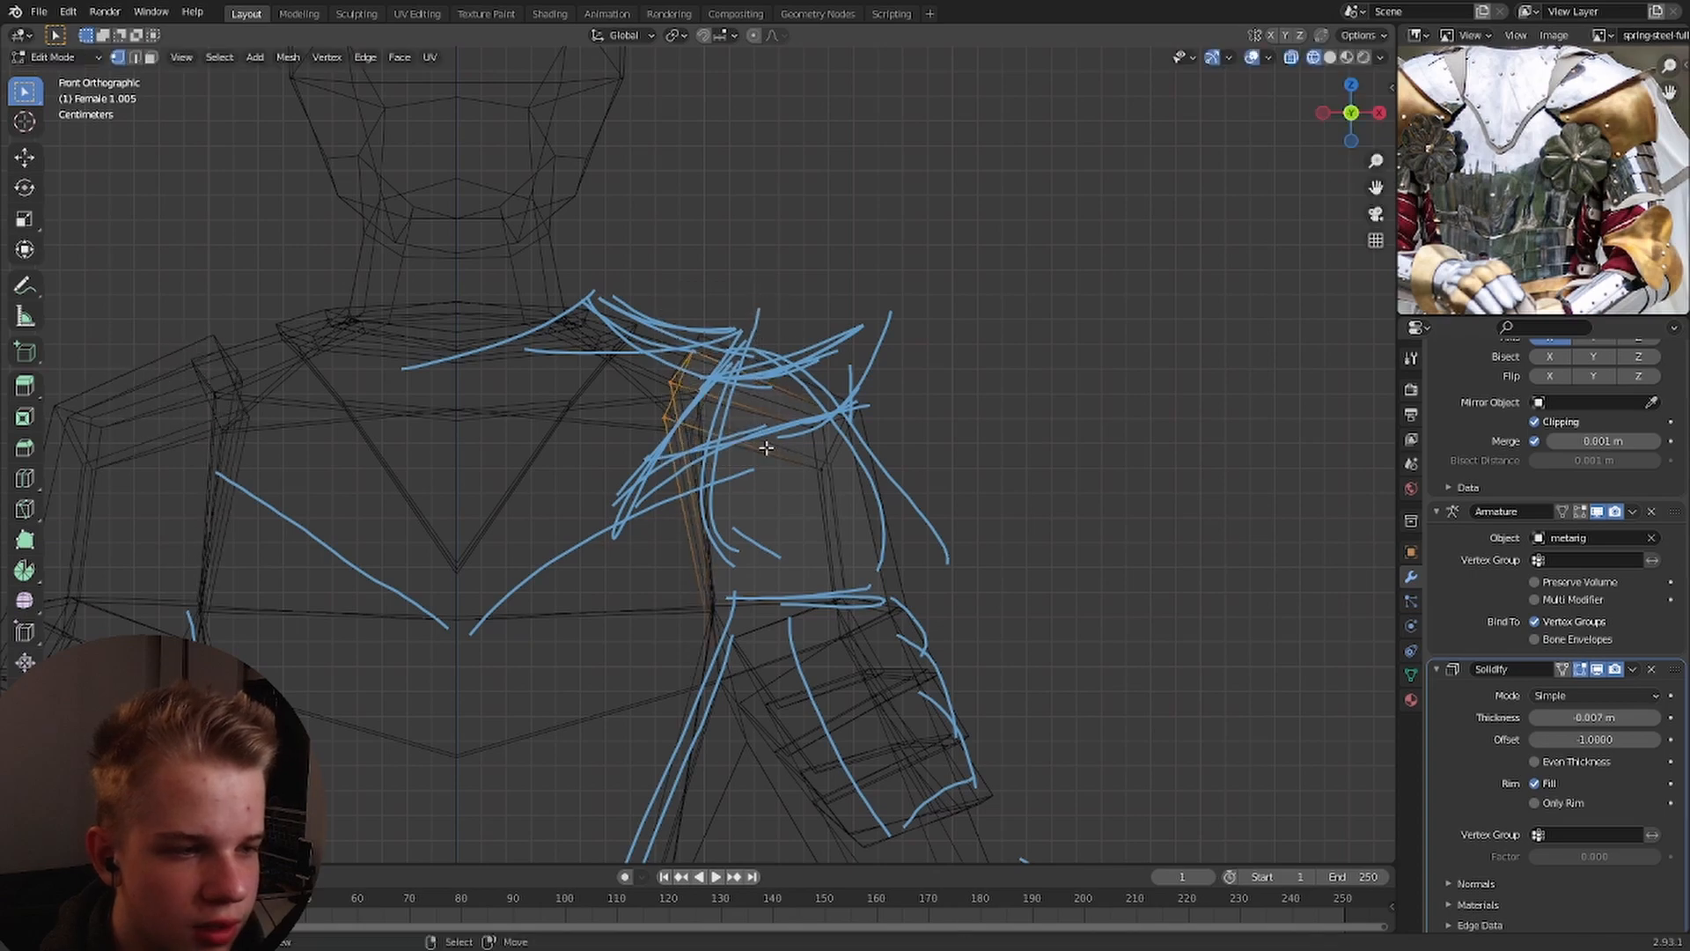
left_click_drag(763, 519, 927, 366)
key("g")
left_click_drag(872, 497, 783, 583)
key("g")
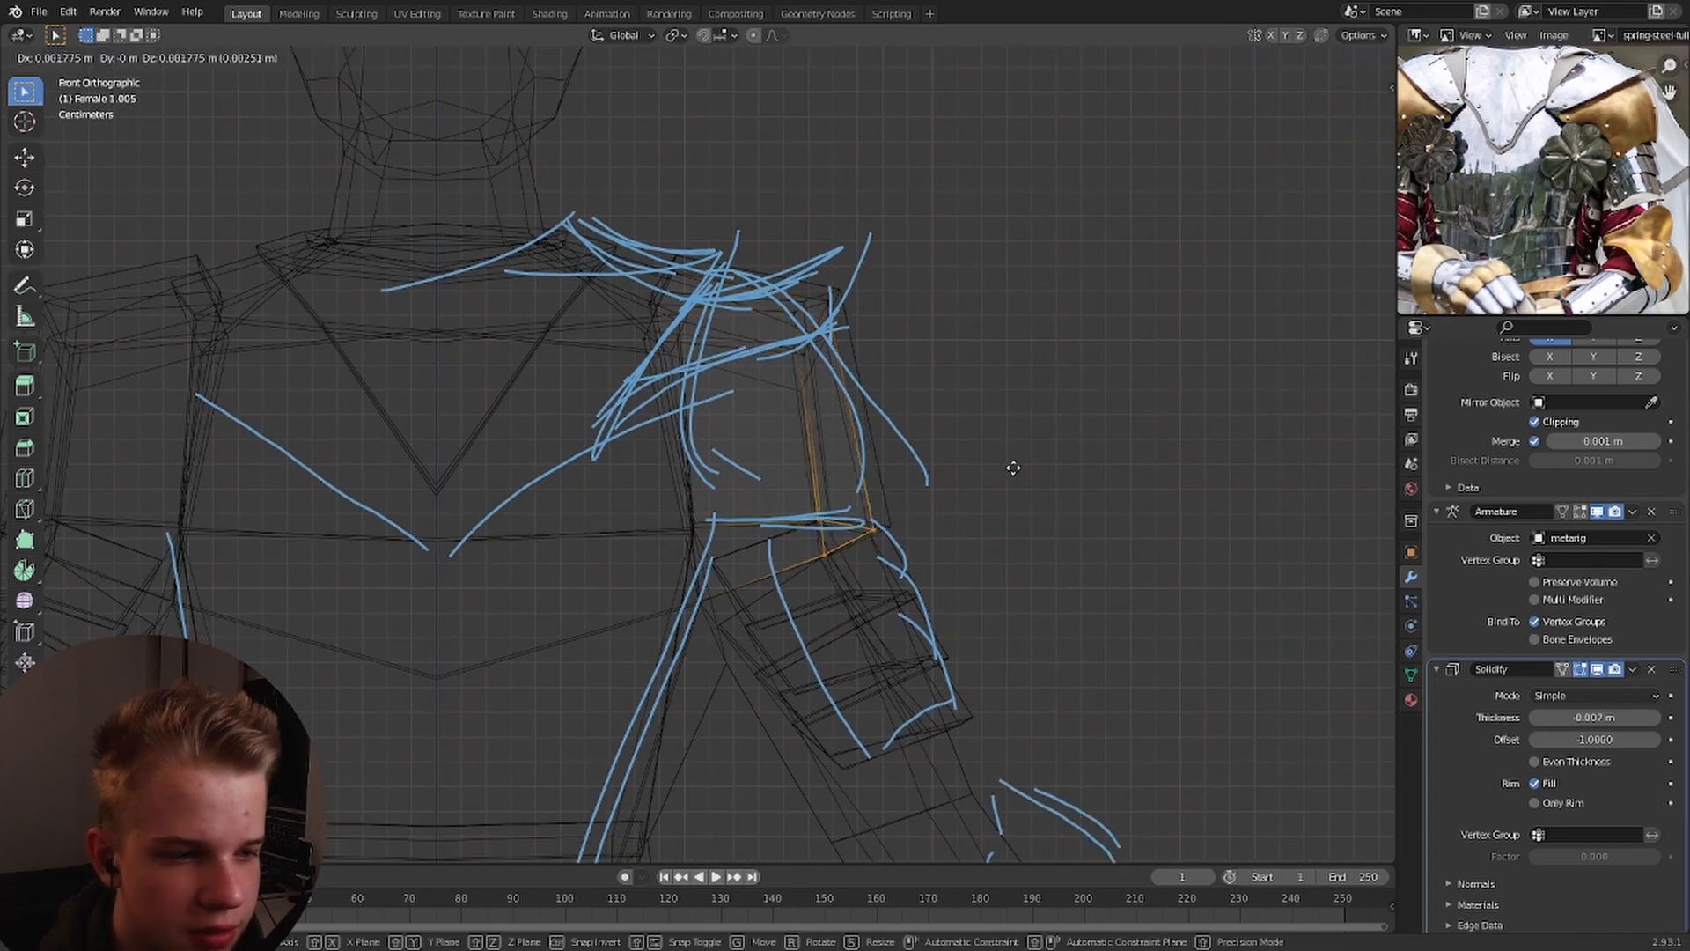
left_click(1012, 467)
key("Tab")
Duplicate the upper-arm plate's top segment and move the copy up beneath the shoulder plate.
scroll(1012, 564, "up", 2)
left_click(796, 563)
key("Tab")
key("z")
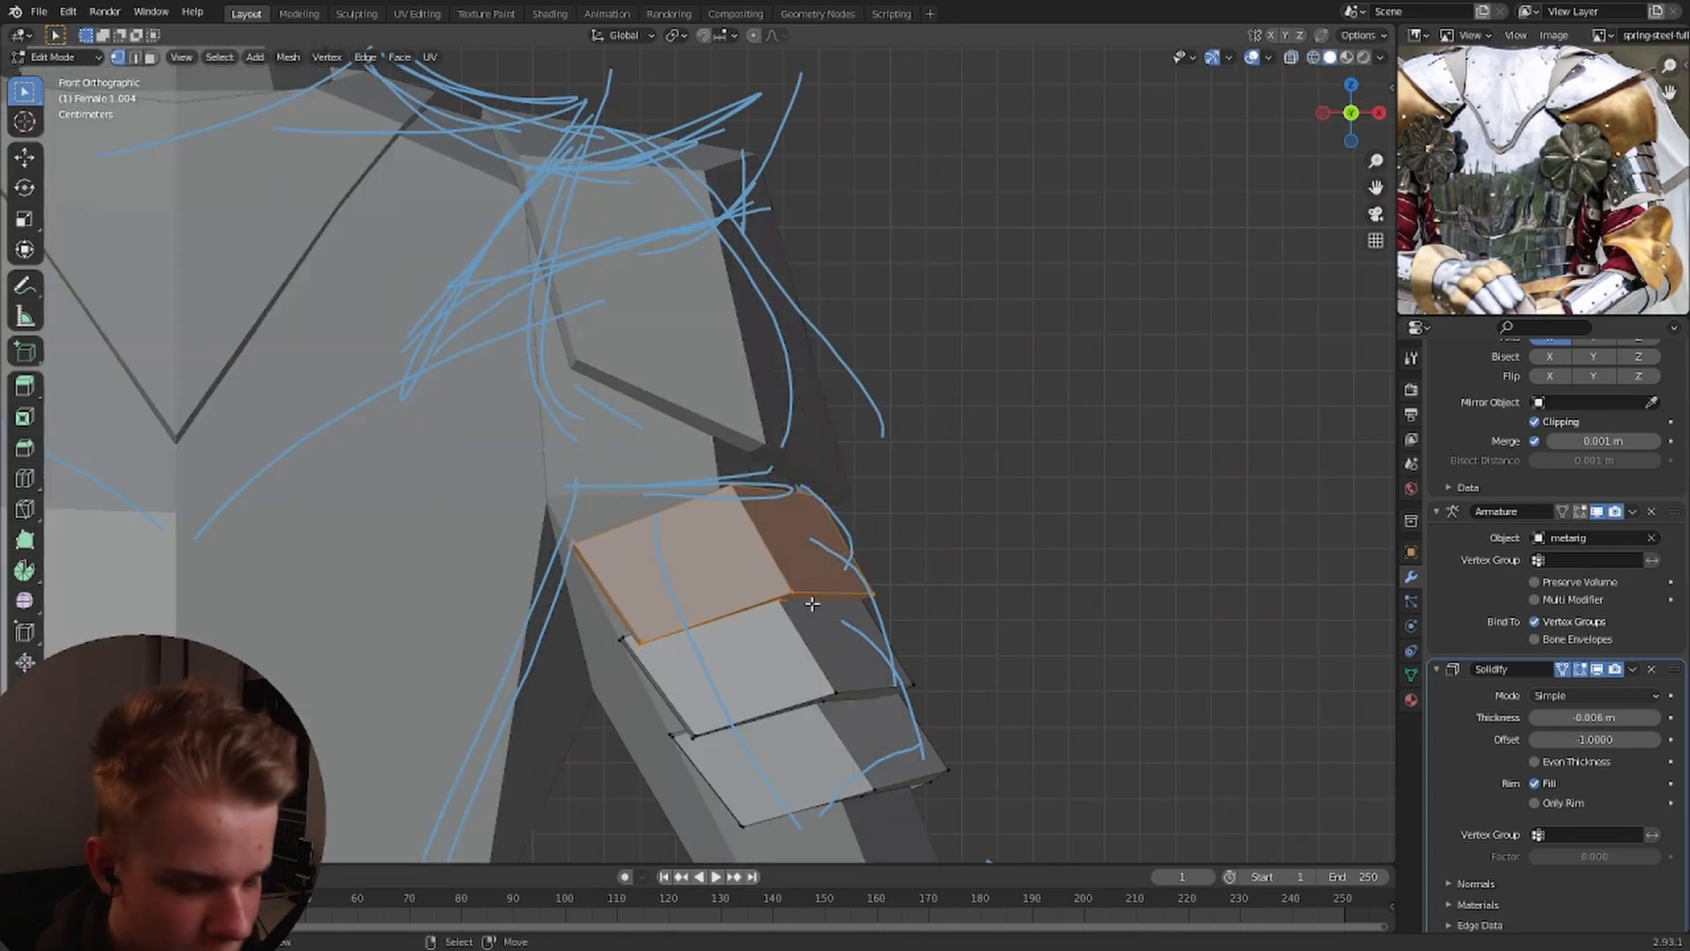
key("g")
left_click(755, 515)
Scale the edge loop where the new top segment overlaps the one below so the segments nest in side view.
key("KP_3")
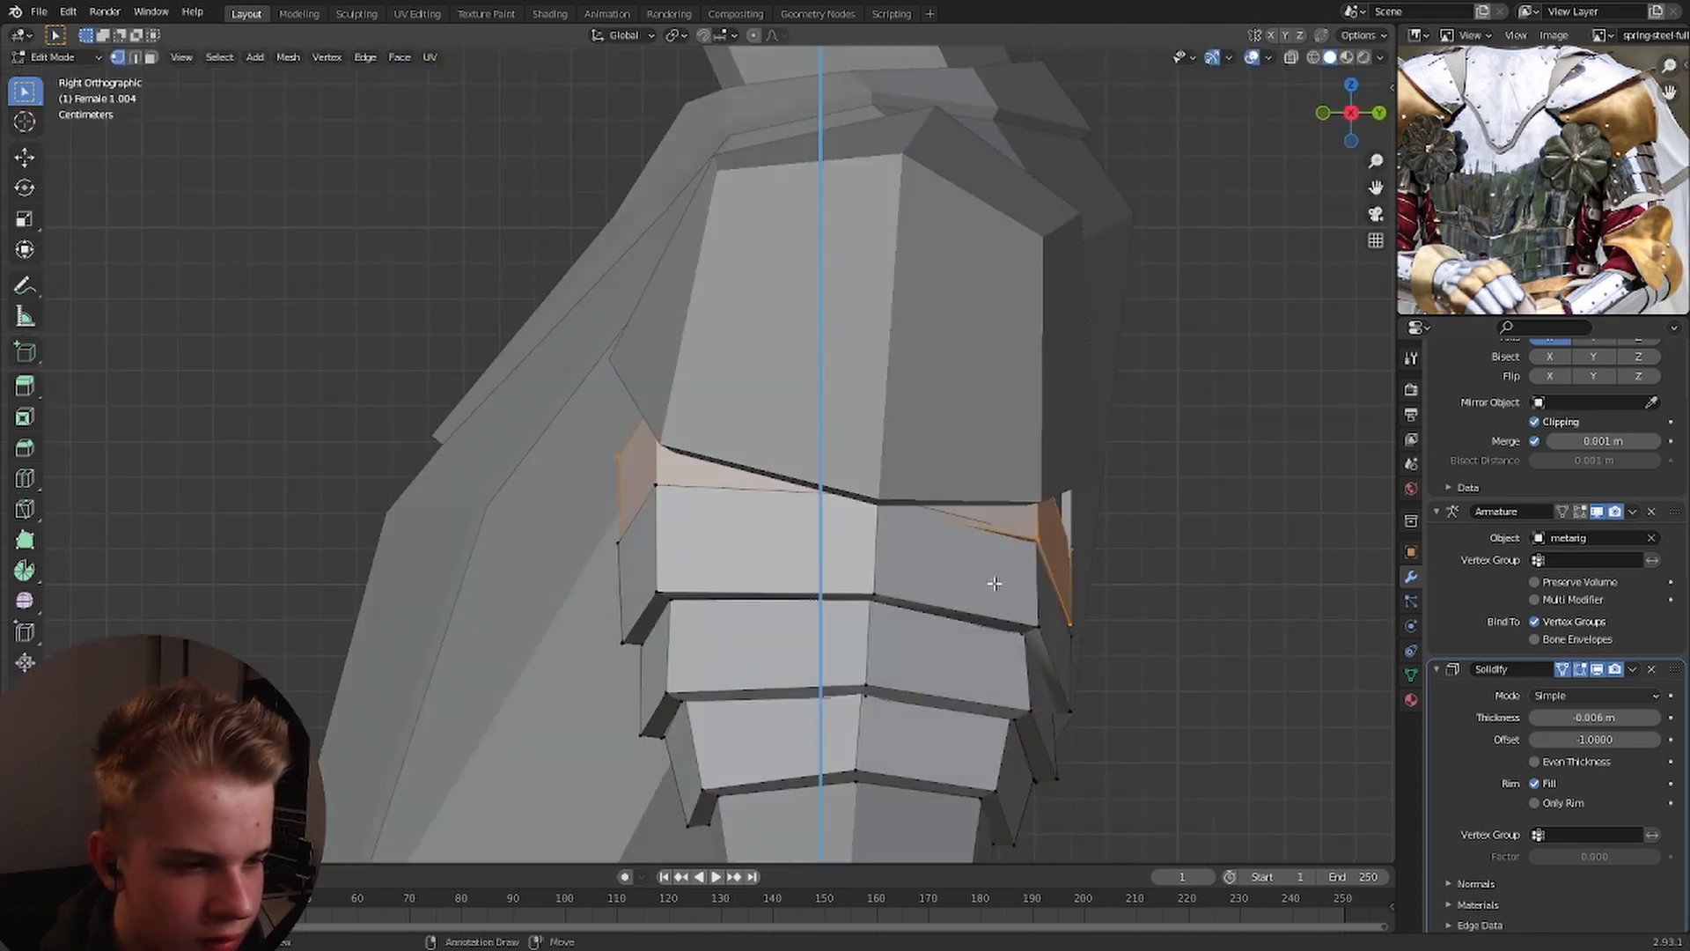
left_click(972, 516, "alt")
key("alt+z")
key("s")
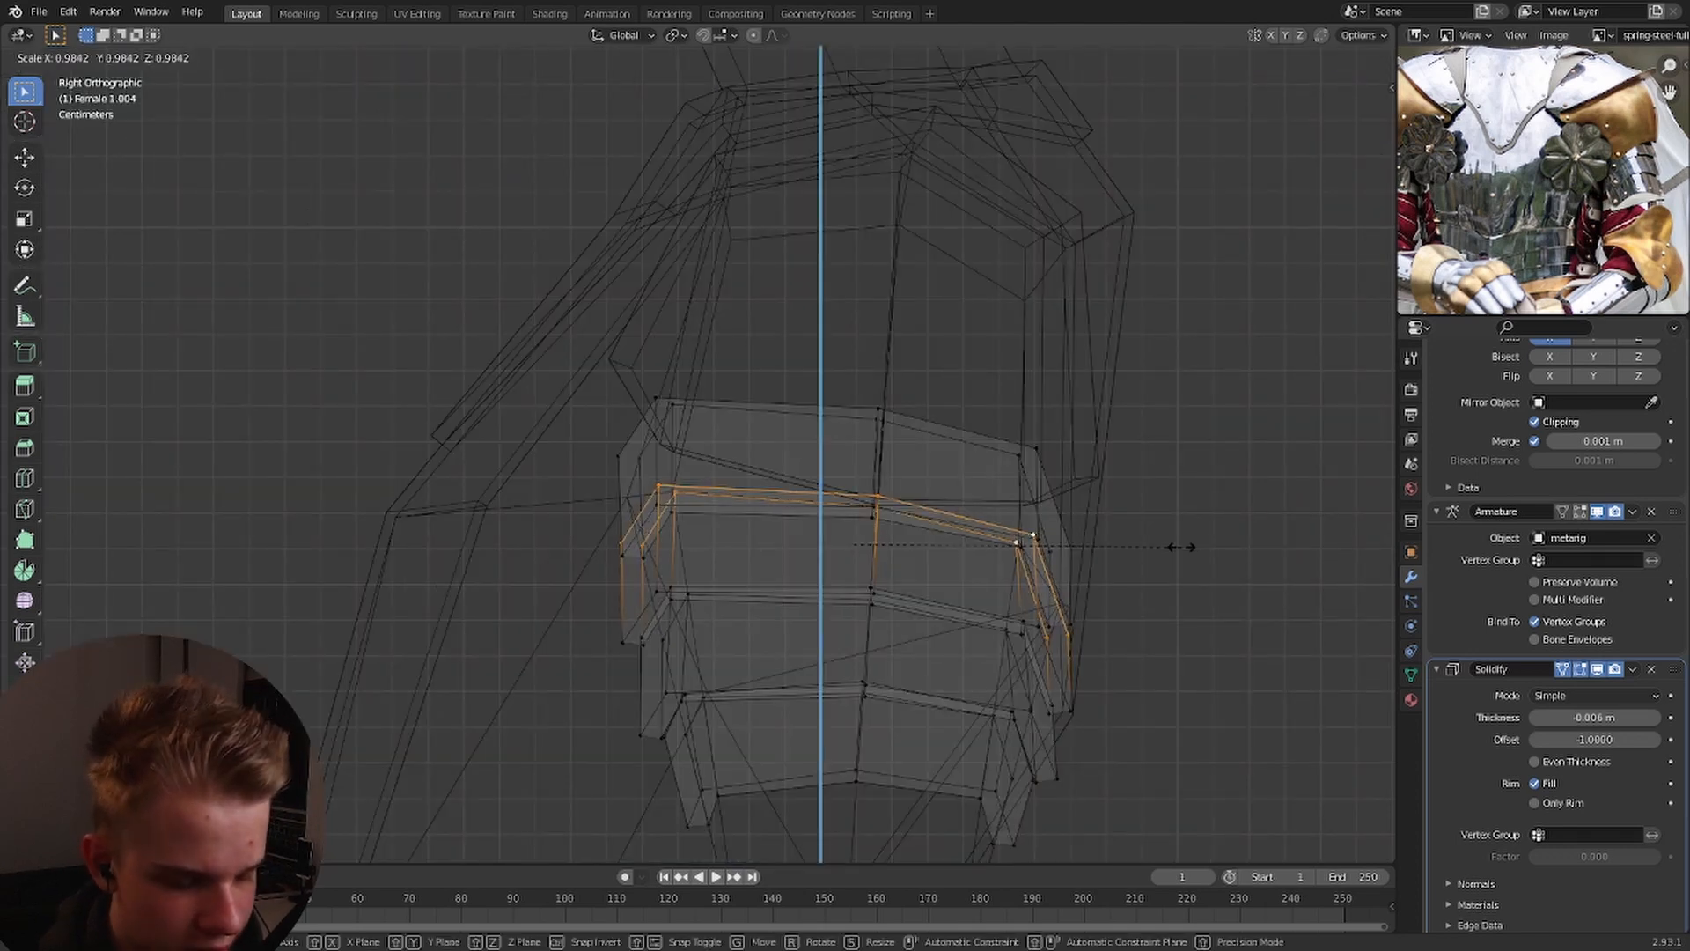
left_click(1175, 546)
key("alt+z")
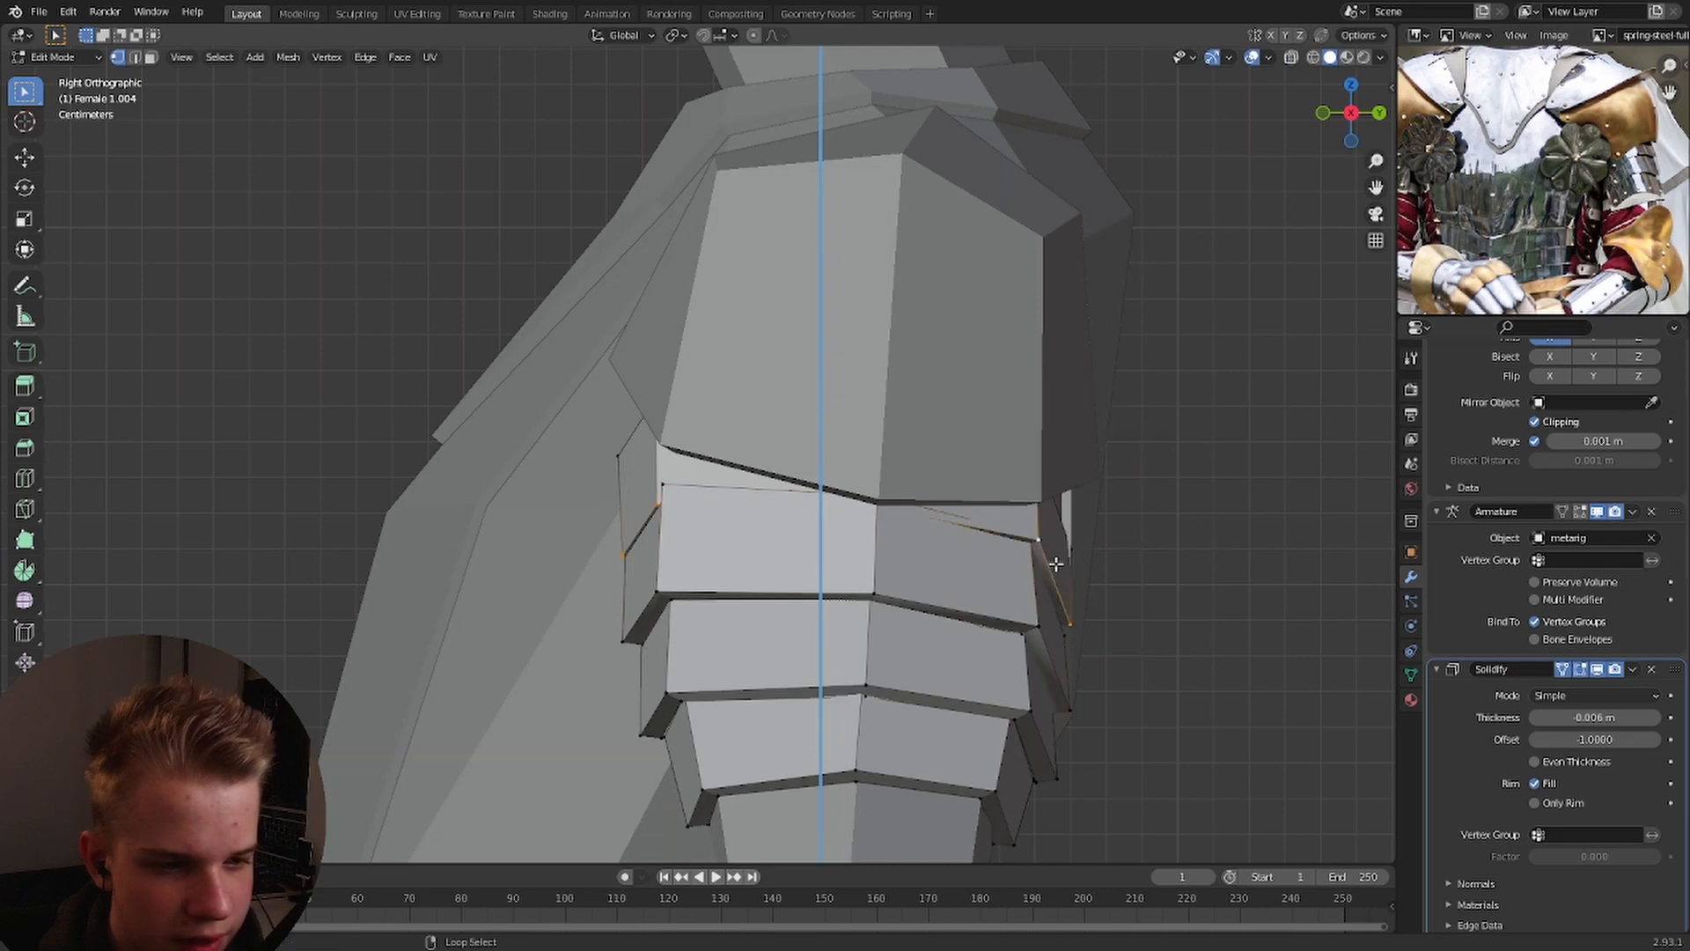
key("s")
left_click(1056, 502)
Nudge the inner corner vertices of the upper-arm segments upward in front view to tidy their overlaps.
key("KP_1")
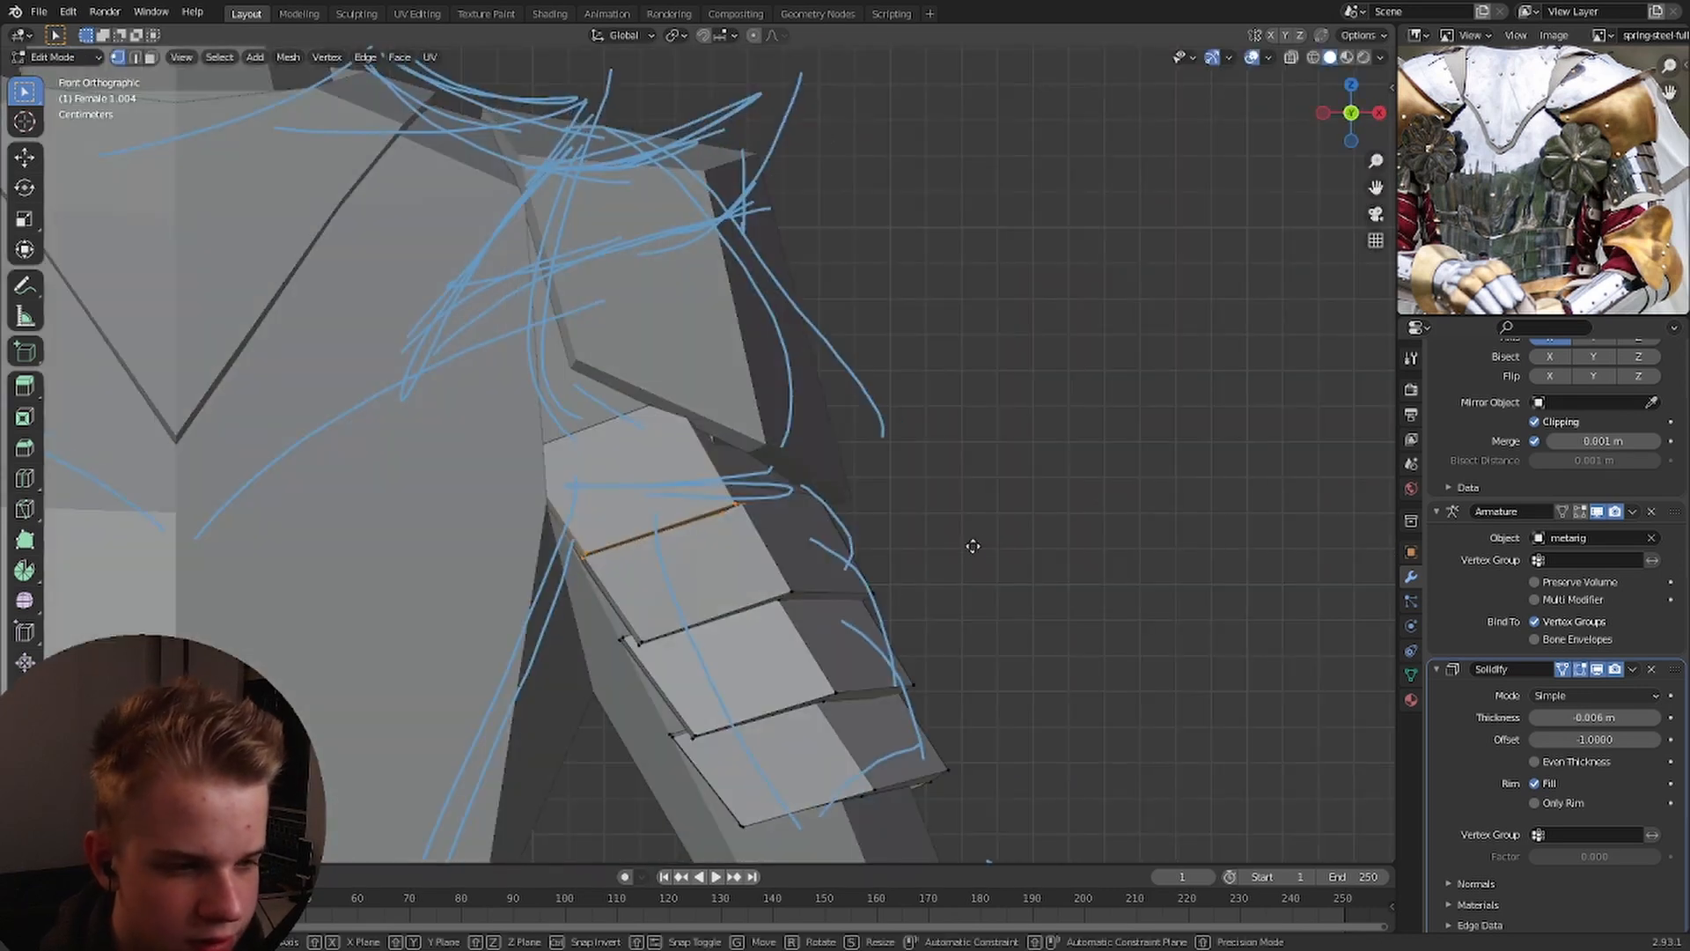
middle_click_drag(997, 540, 841, 551)
right_click_drag(594, 528, 605, 500)
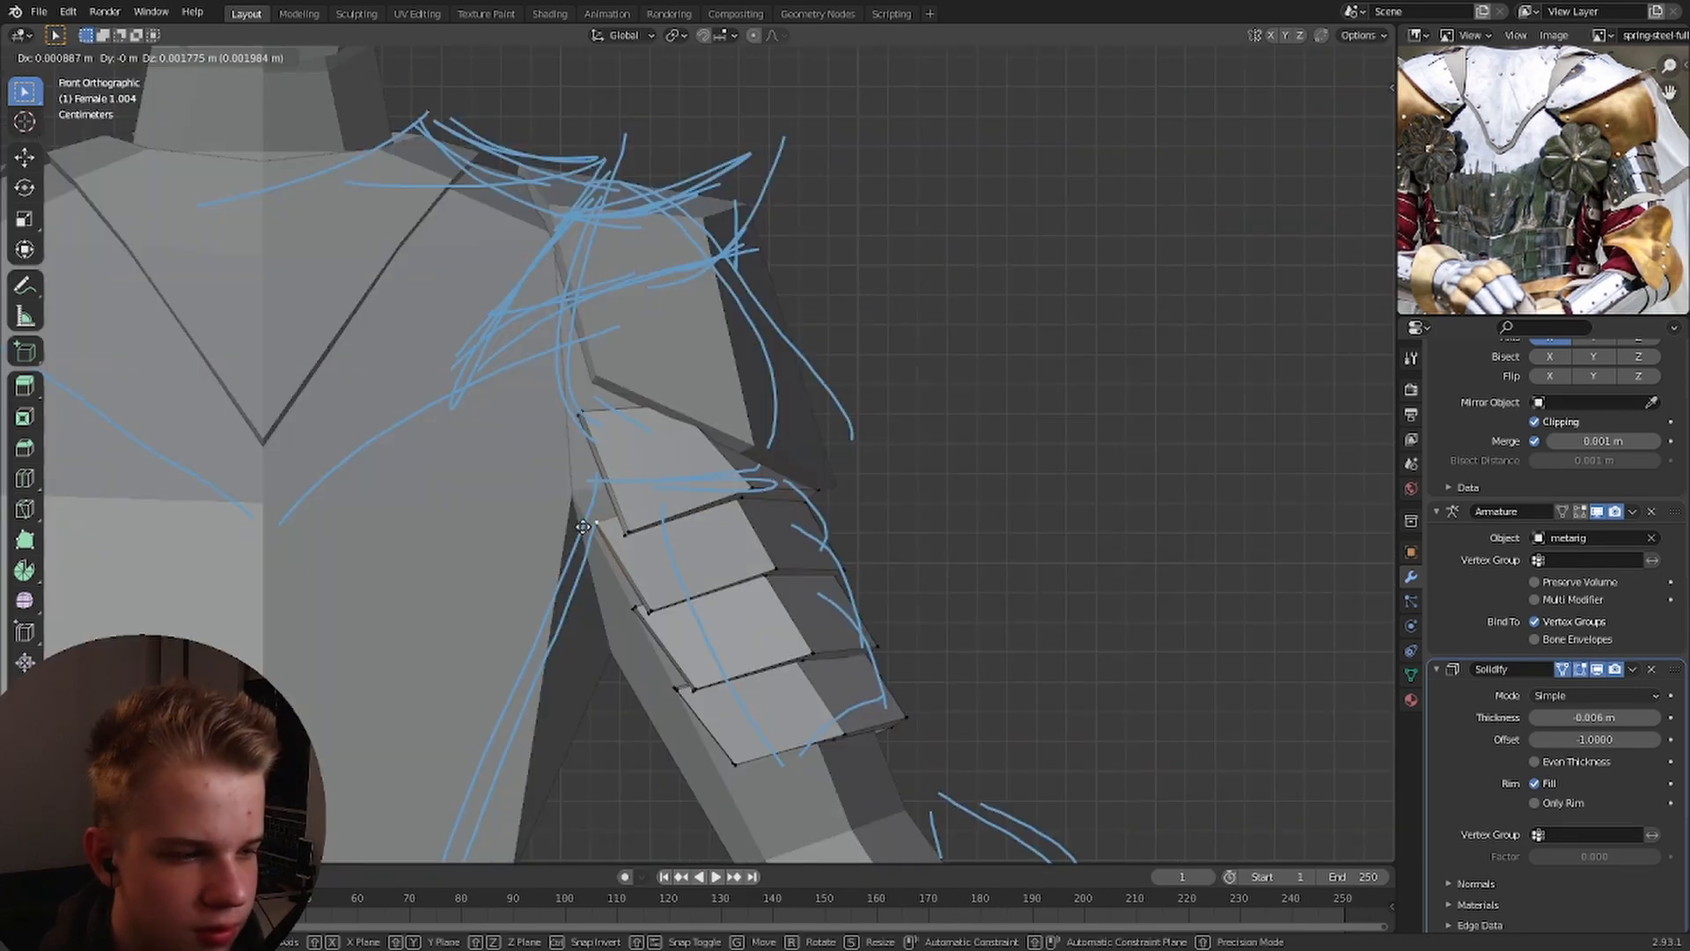
right_click_drag(633, 617, 637, 596)
middle_click_drag(637, 597, 615, 526, "shift")
right_click_drag(652, 618, 657, 603)
Examine the shoulder plate and the layered arm segments from the front and at an angle.
key("ctrl+KP_1")
scroll(792, 555, "down", 4)
scroll(820, 546, "up", 3)
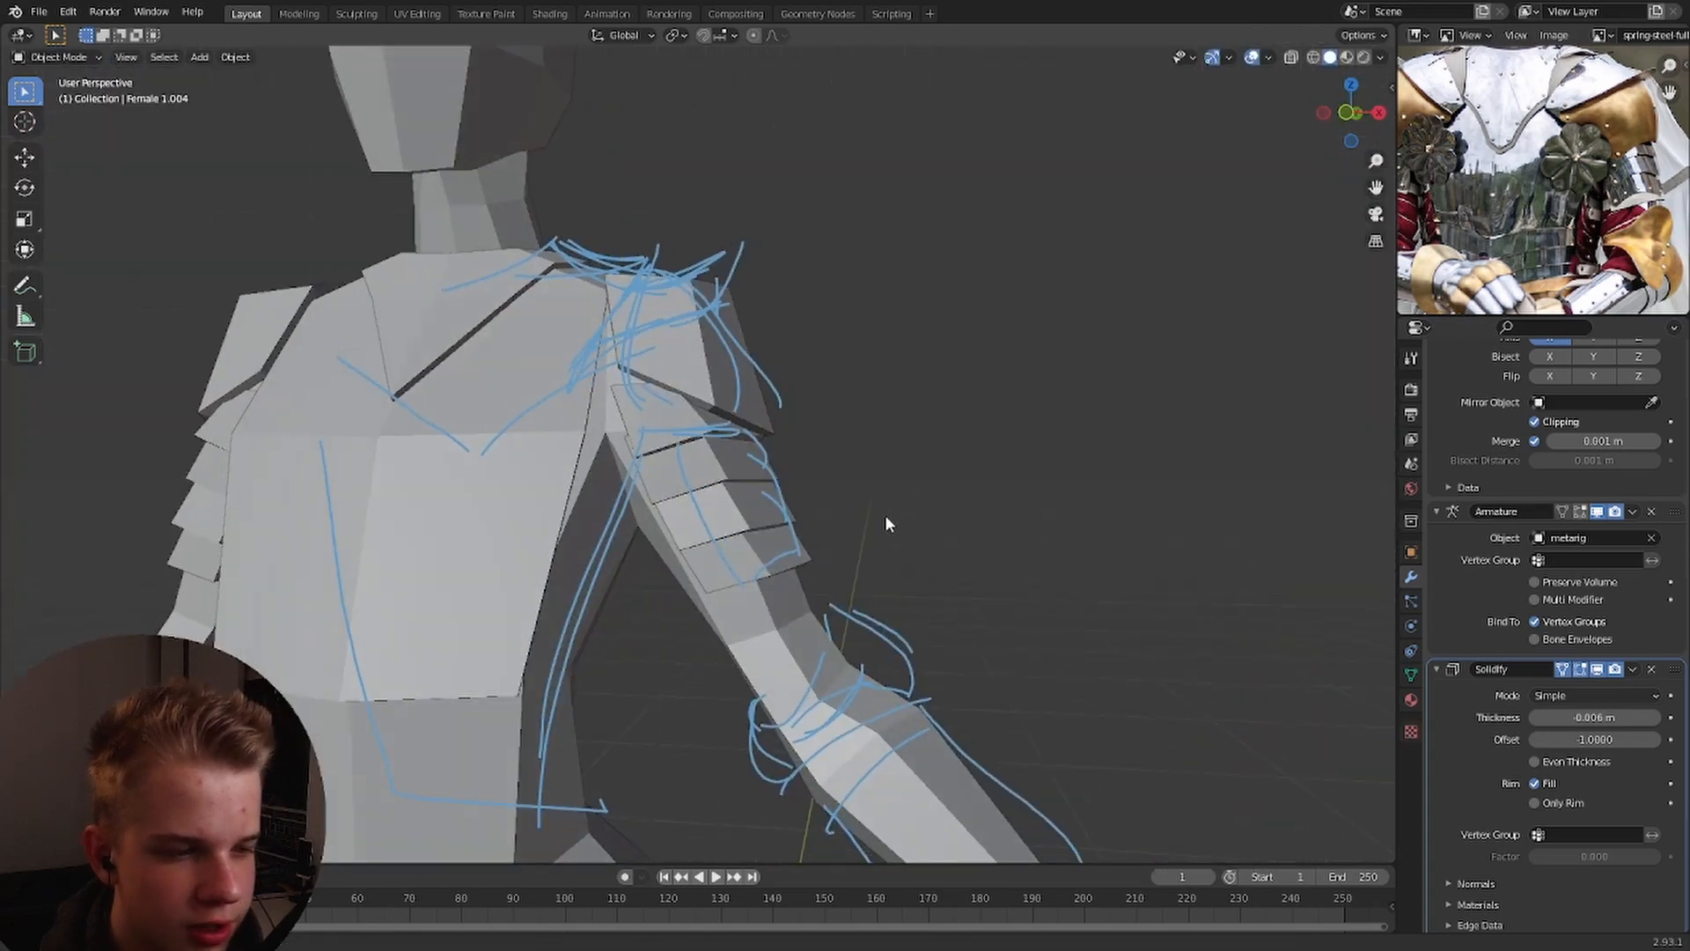
scroll(885, 514, "down", 3)
mouse_move(885, 514)
middle_mouse_down()
mouse_move(605, 531)
mouse_move(880, 520)
middle_mouse_up()
scroll(691, 397, "up", 2)
key("KP_1")
scroll(867, 608, "up", 2)
scroll(859, 572, "down", 5)
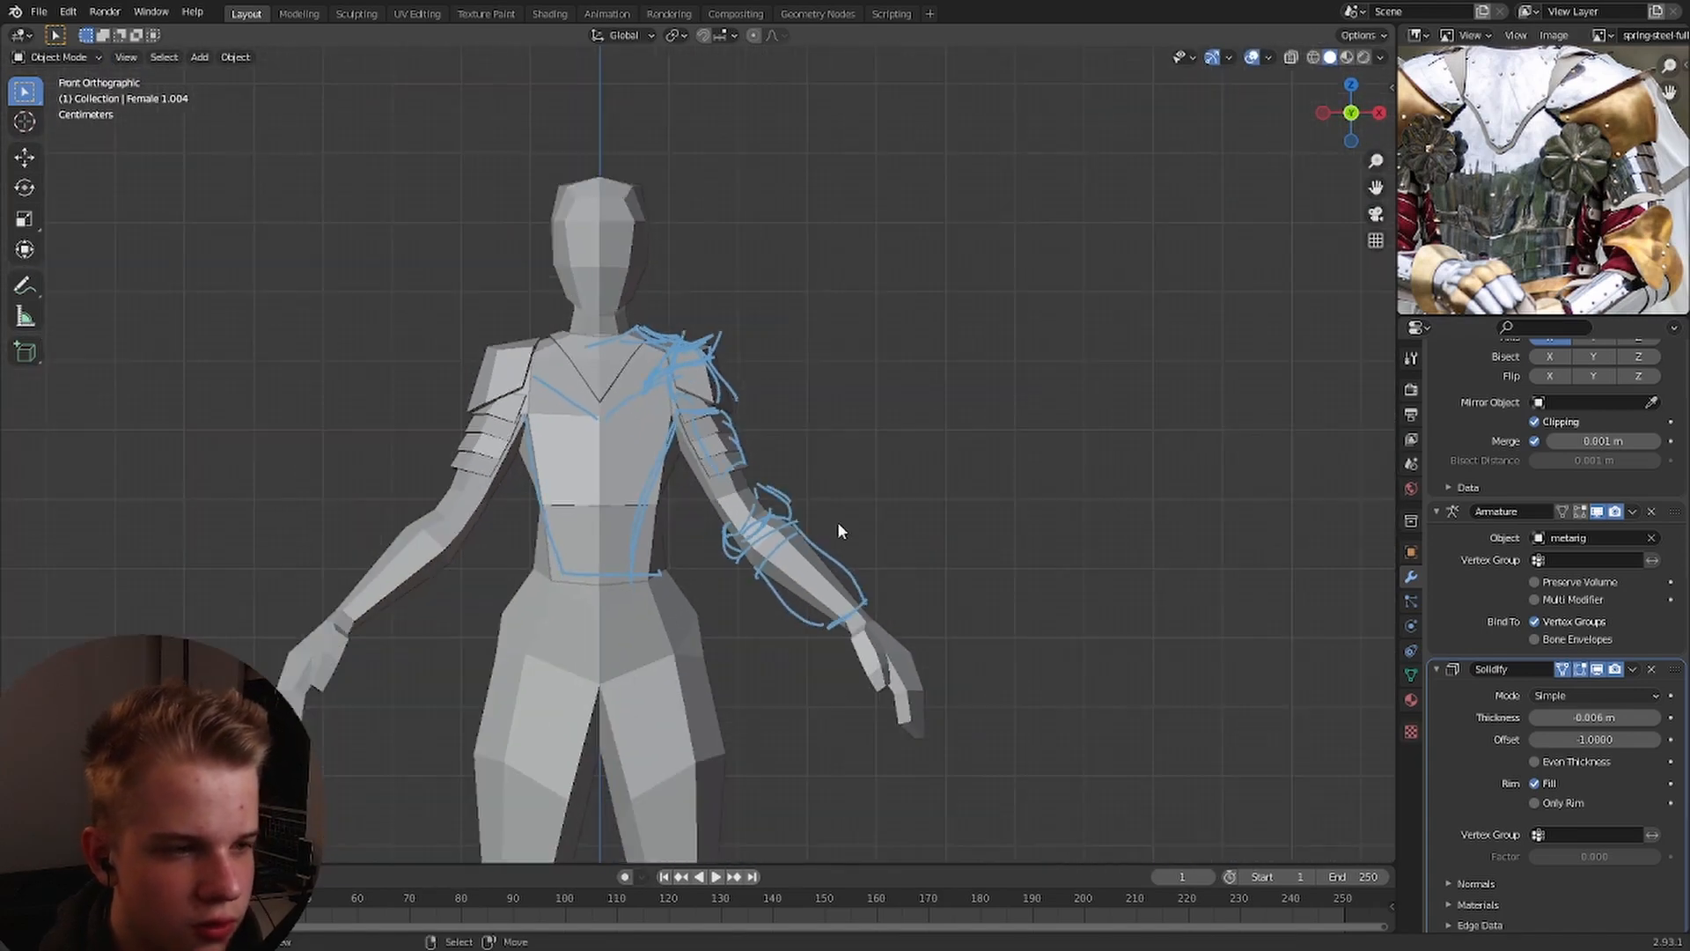
middle_click_drag(704, 369, 747, 484, "shift")
scroll(748, 484, "up", 5)
scroll(757, 502, "down", 2)
middle_click_drag(785, 574, 730, 541, "shift")
scroll(697, 584, "down", 3)
scroll(698, 584, "up", 4)
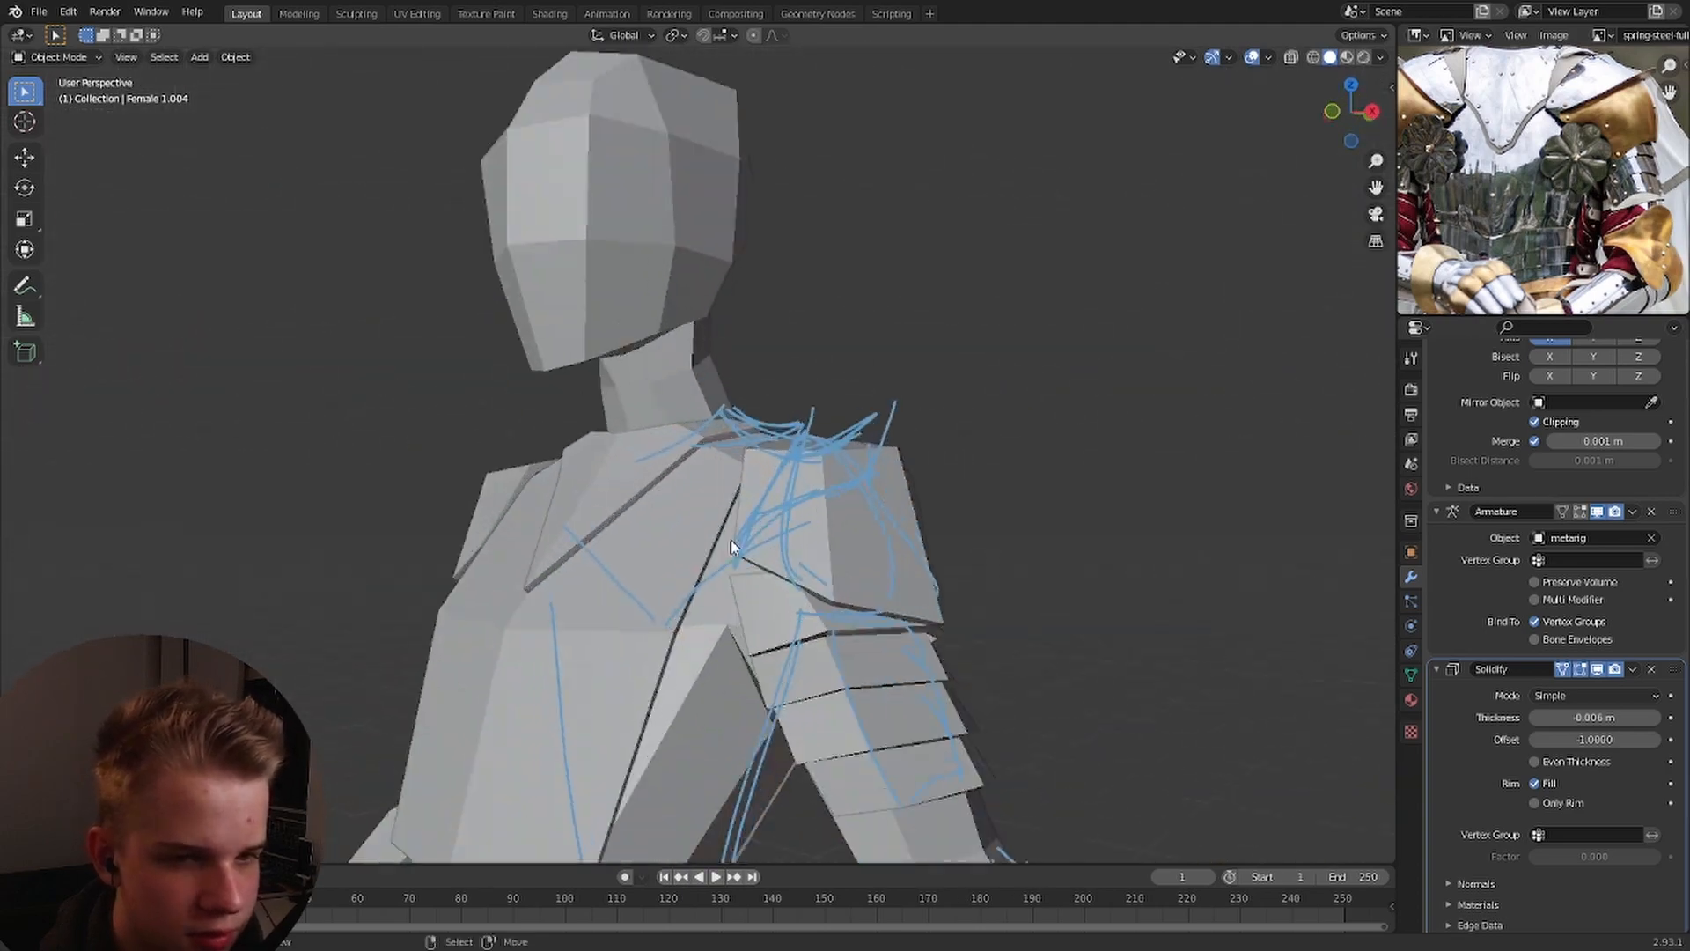
key("KP_1")
scroll(818, 418, "up", 5)
scroll(916, 475, "down", 6)
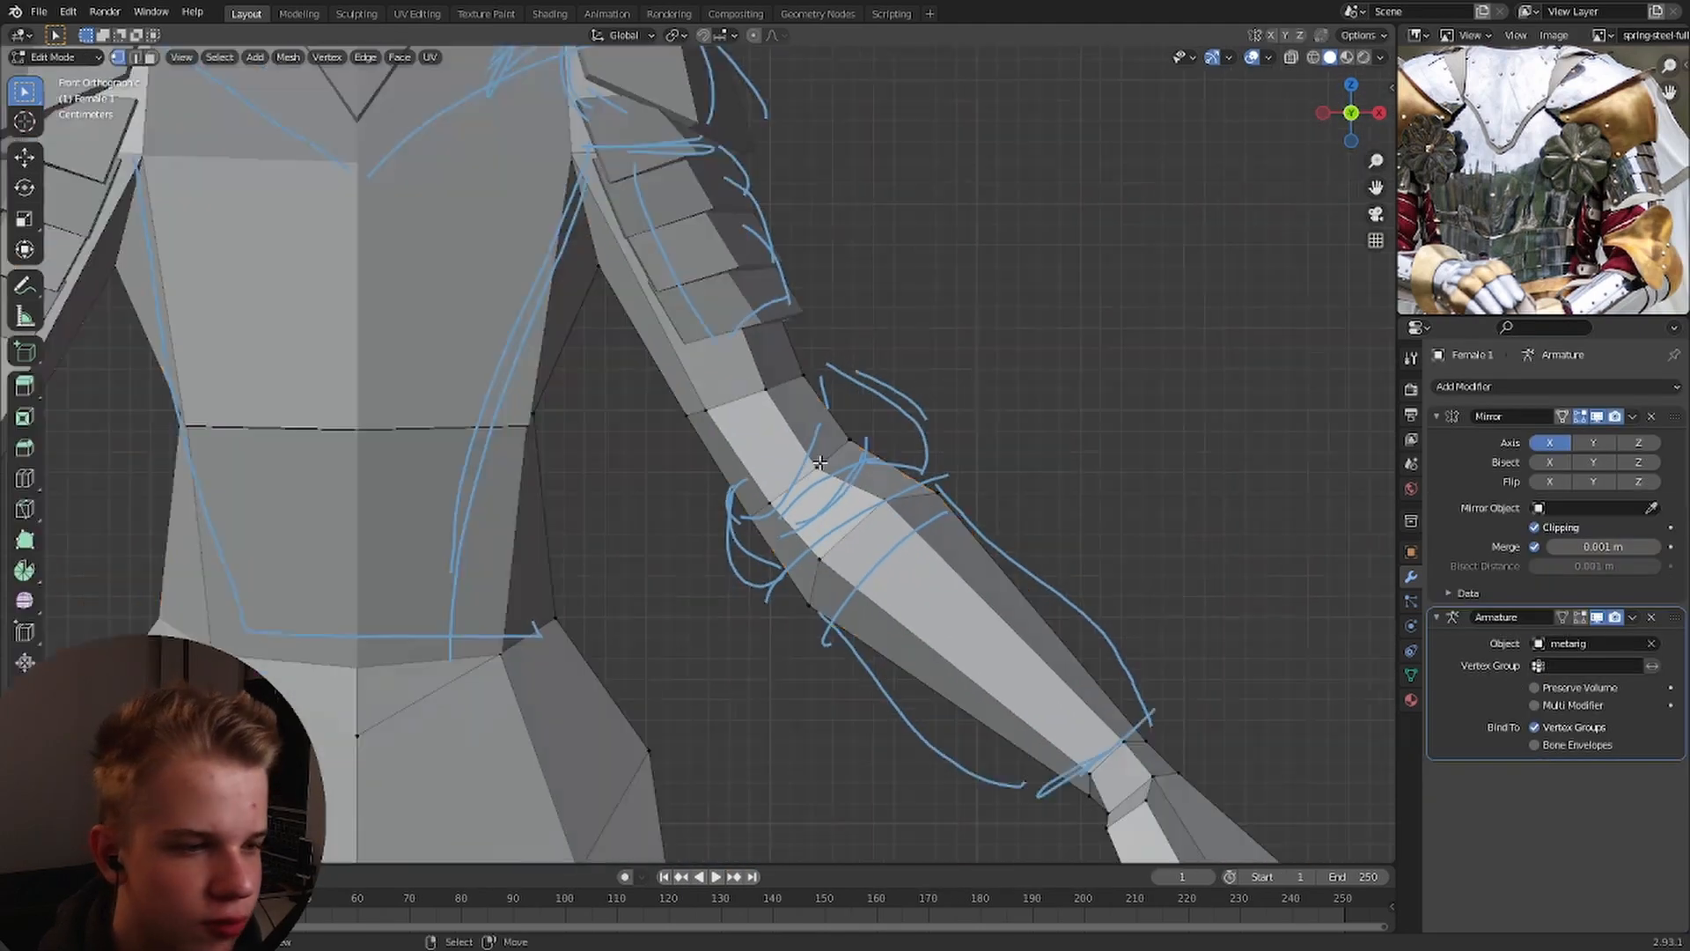
Bring the elbow guard into view in the reference photo and select the ring of body faces just above the elbow.
middle_click_drag(774, 510, 828, 486)
key("1")
middle_click_drag(1576, 181, 1478, 169)
middle_click_drag(906, 466, 831, 457)
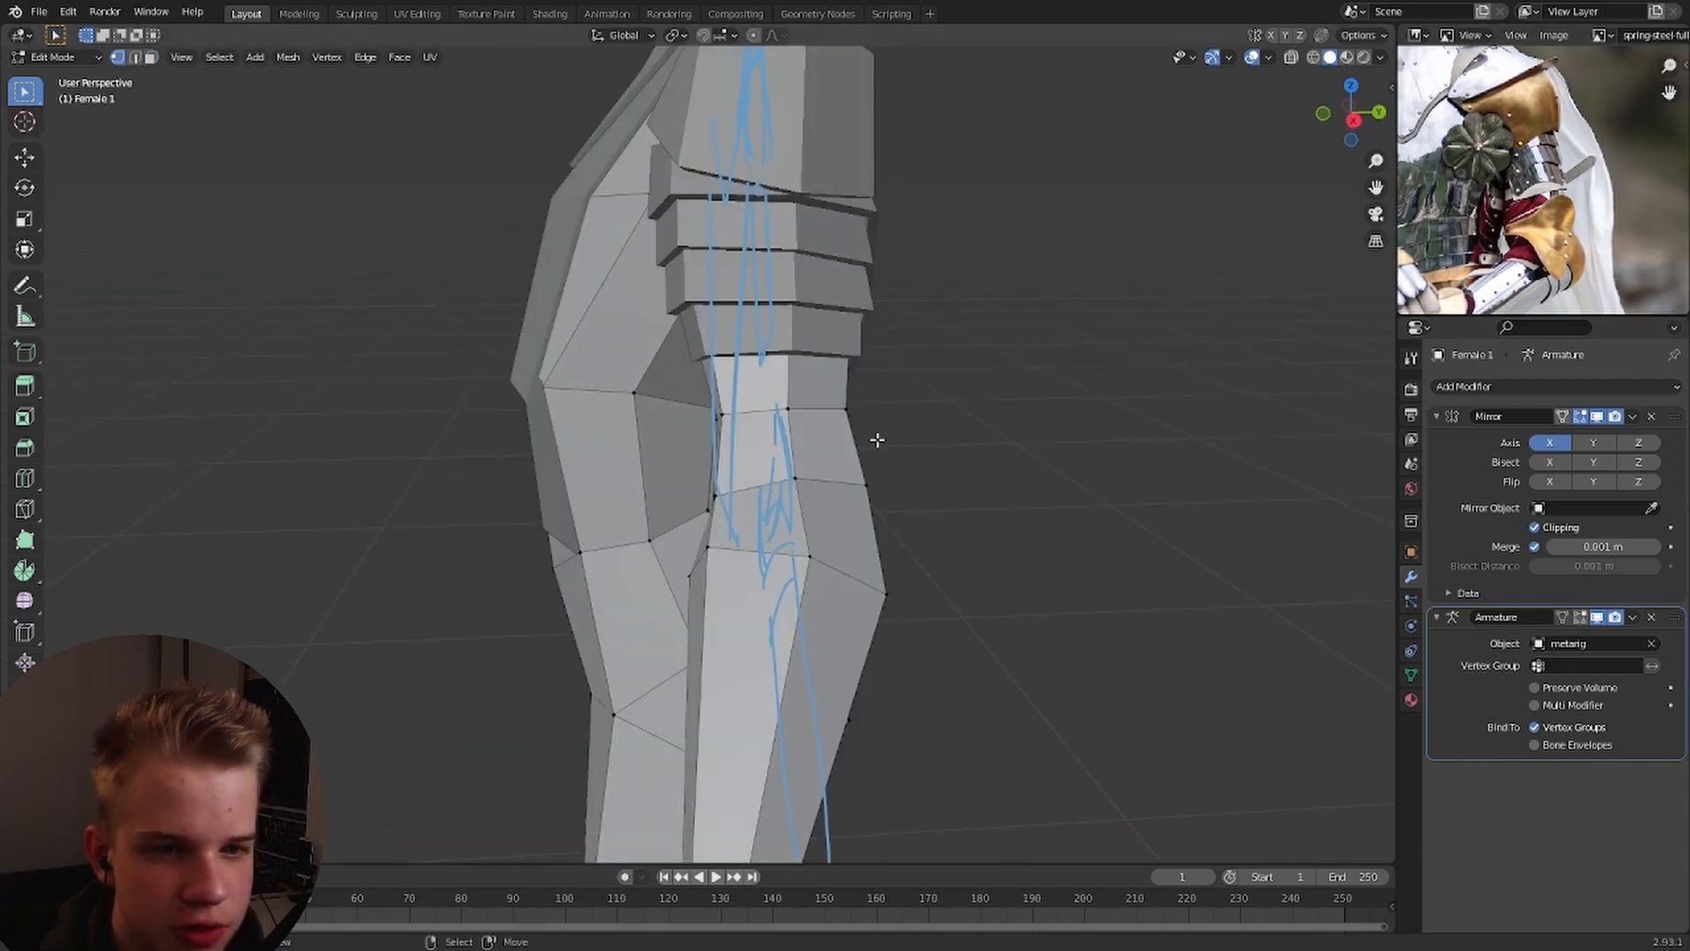
scroll(805, 448, "up", 2)
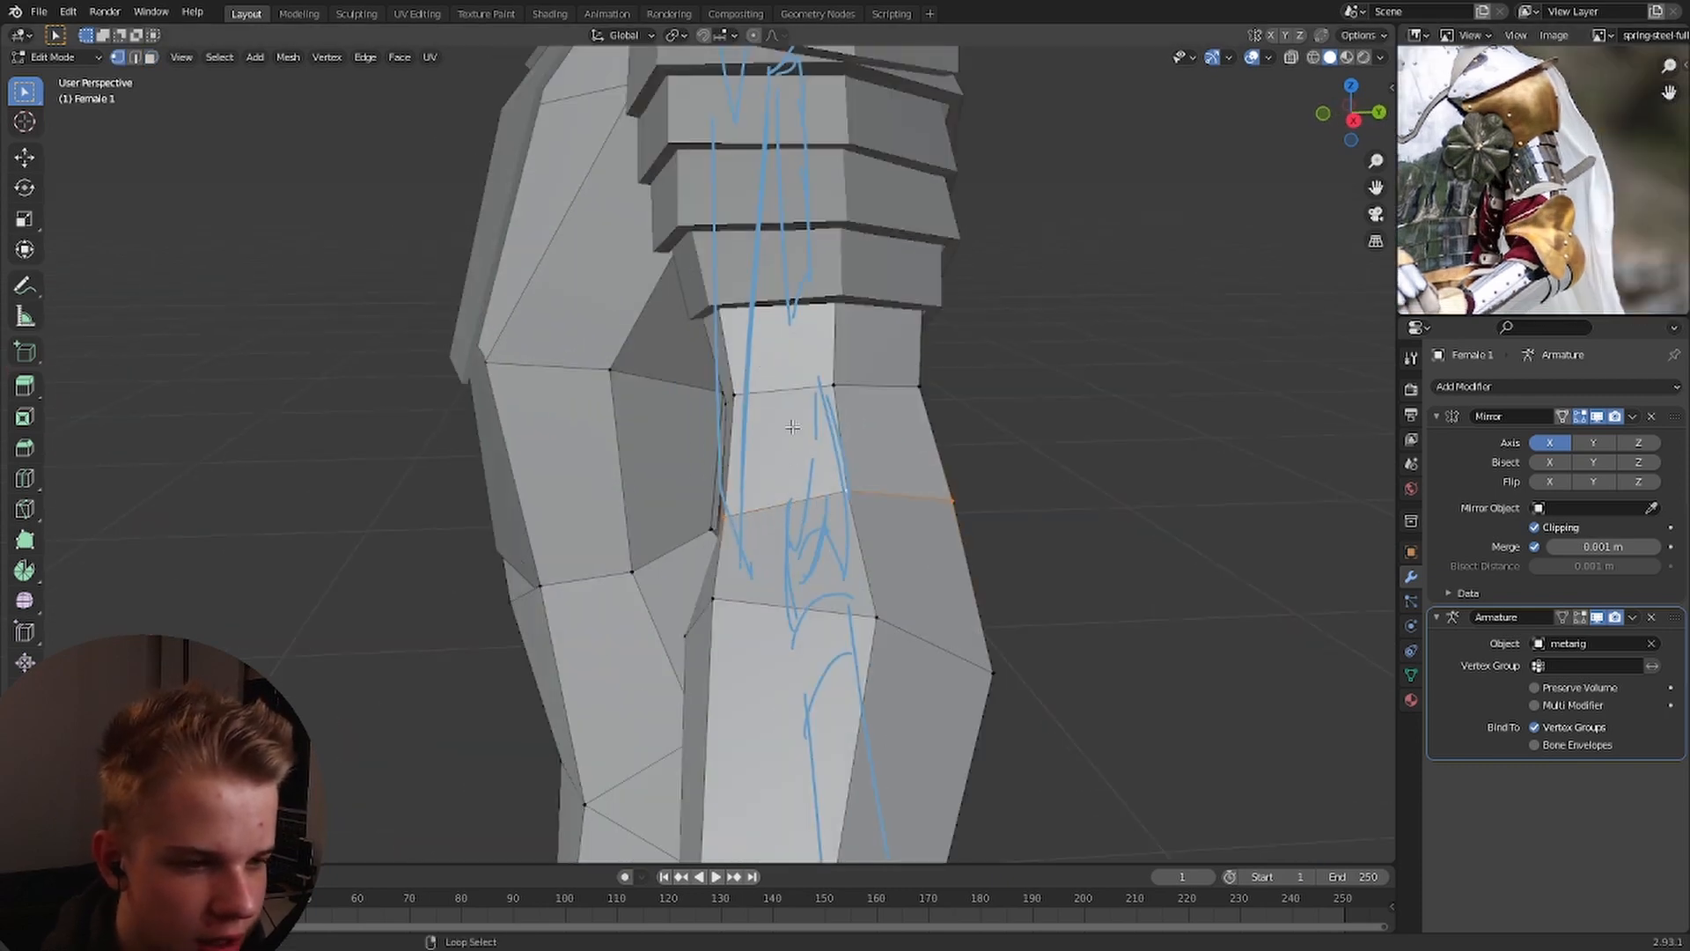
right_click(803, 390, "alt+shift")
middle_click_drag(803, 390, 875, 438)
scroll(875, 438, "up", 2)
scroll(875, 438, "down", 2)
key("KP_1")
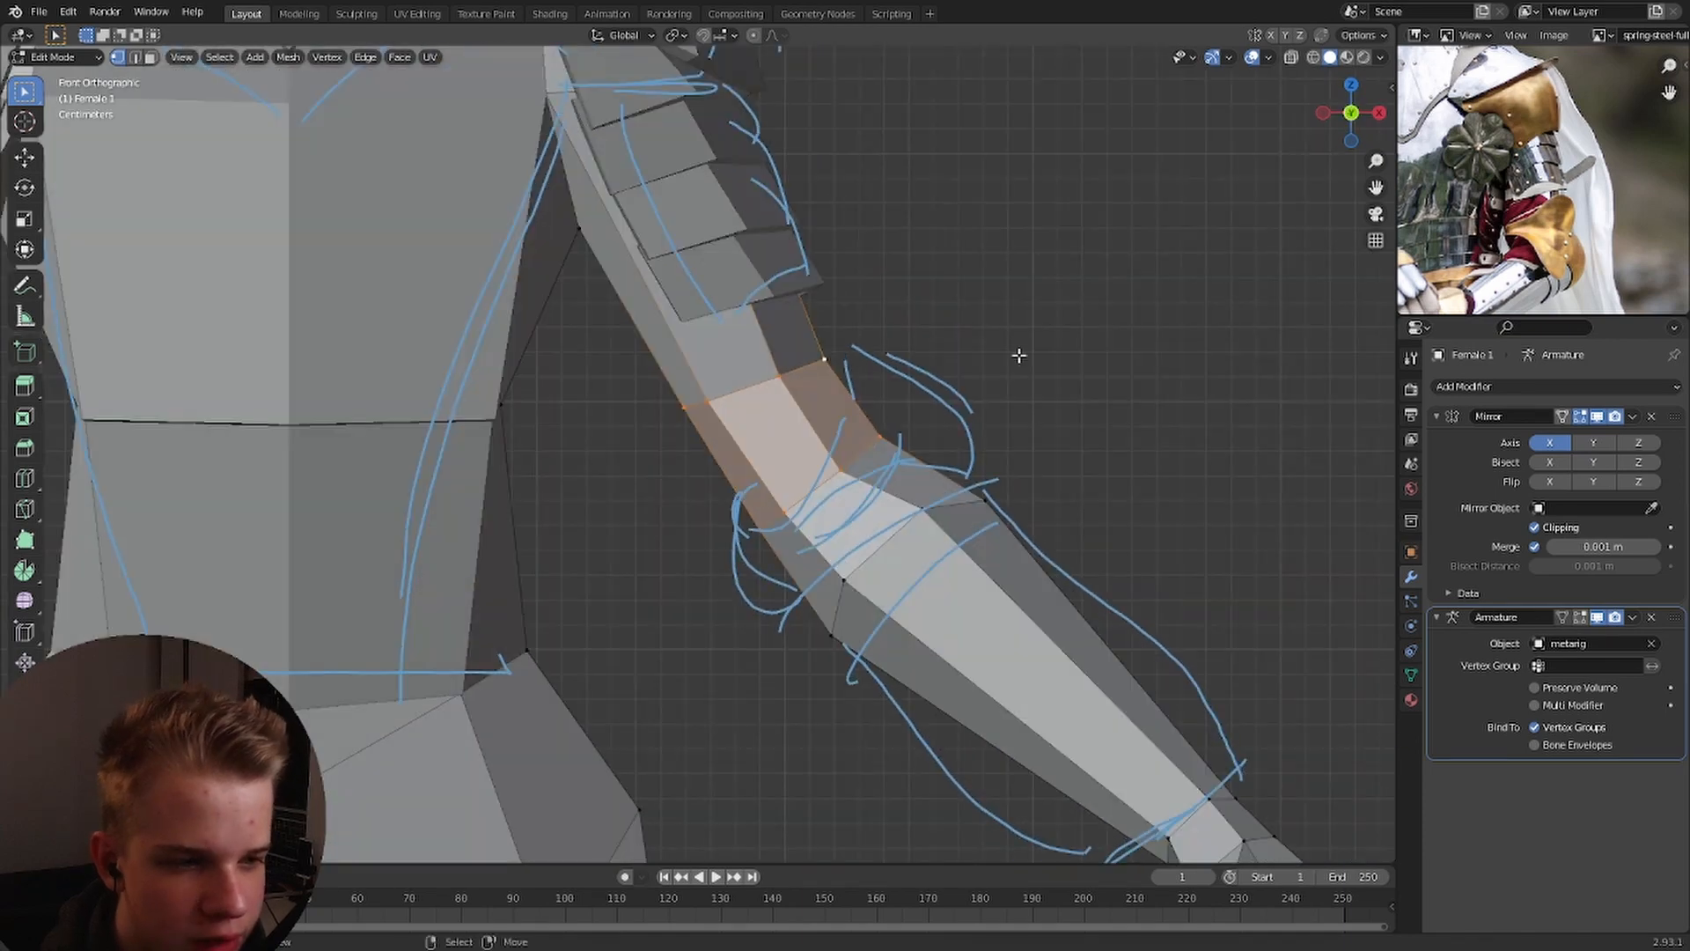
Duplicate the selected faces above the elbow and separate them into their own object.
scroll(821, 422, "down", 5)
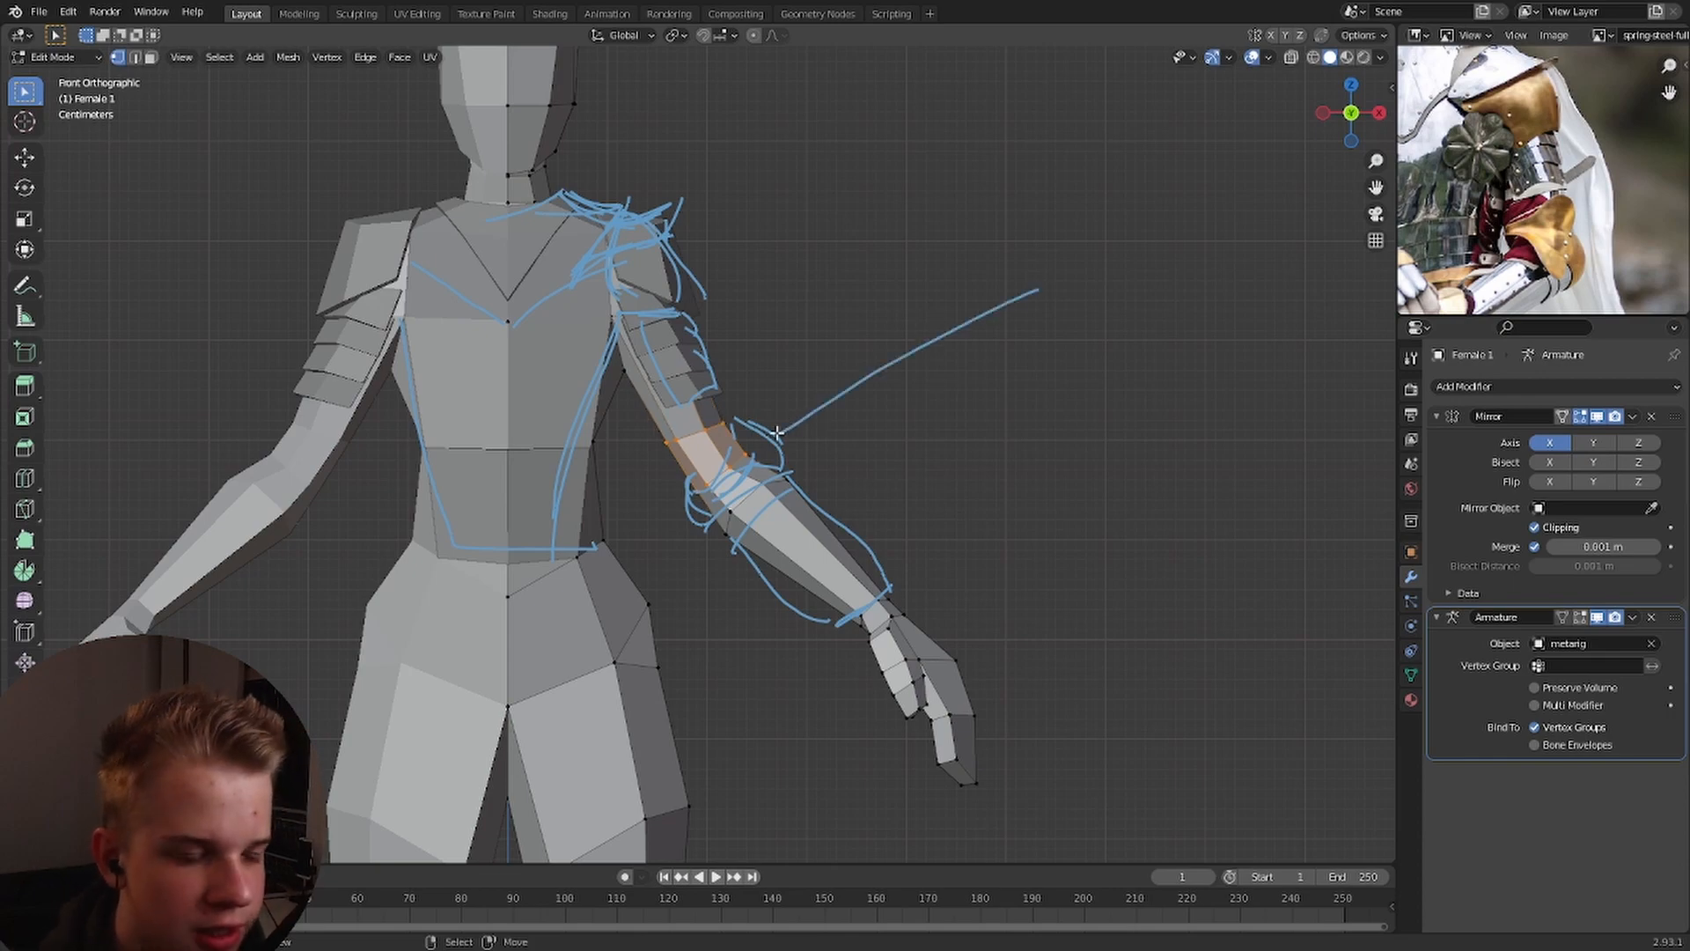
middle_click_drag(777, 431, 771, 378)
key("KP_1")
middle_click_drag(1001, 321, 733, 471)
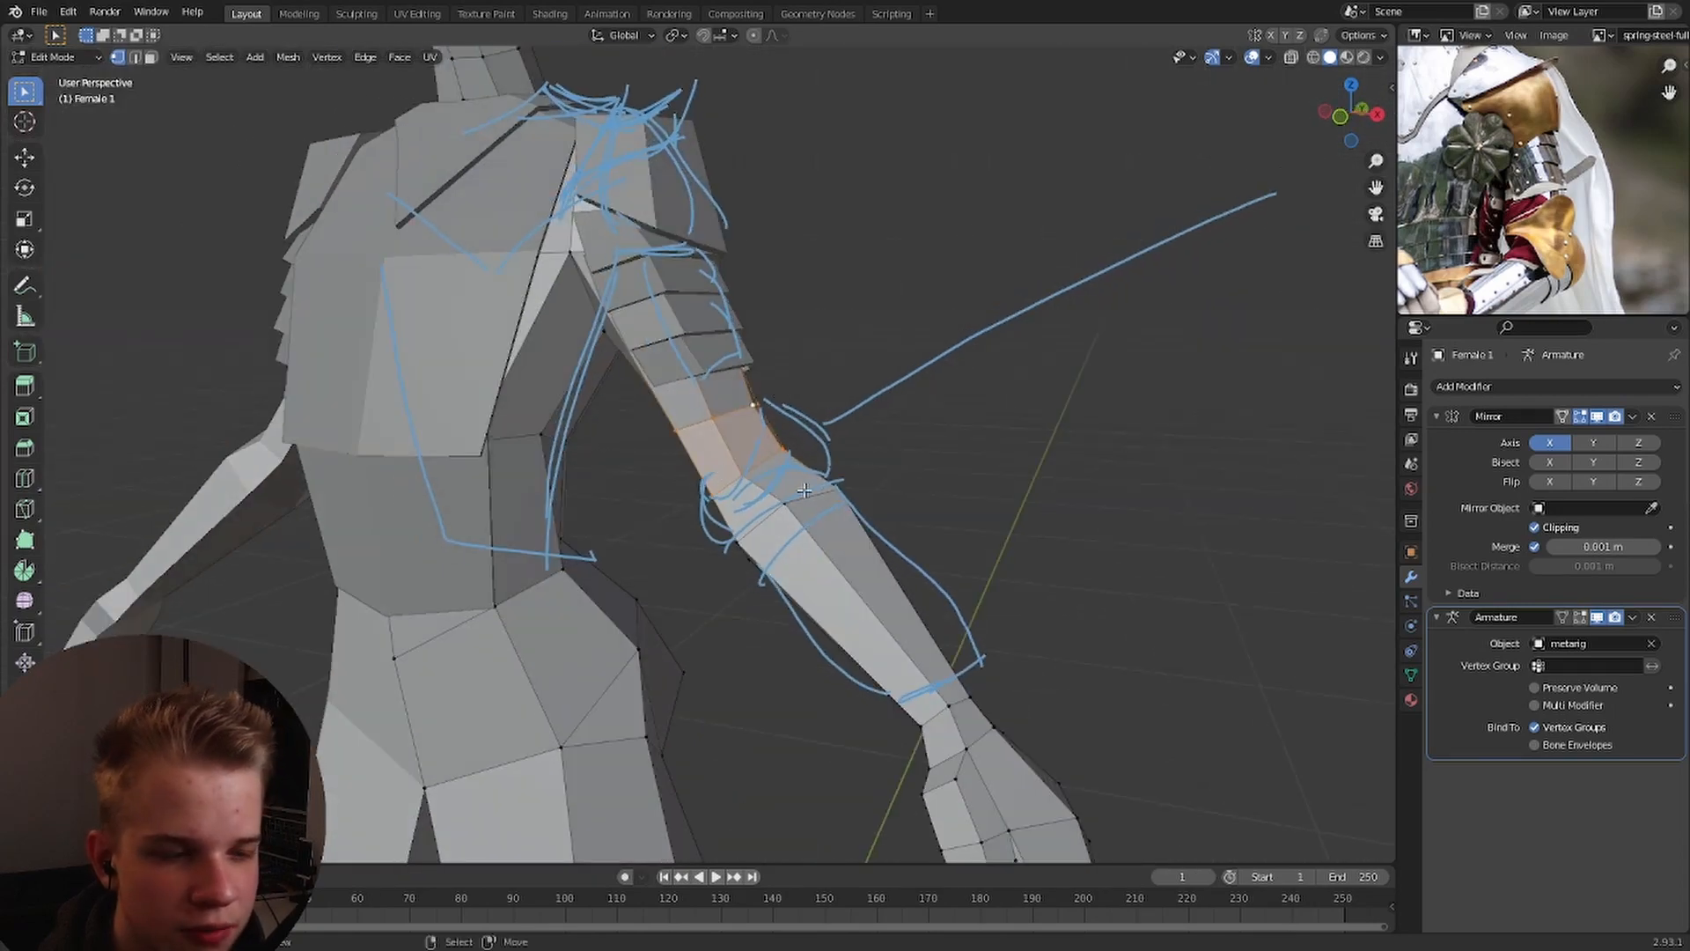
scroll(845, 488, "up", 3)
key("grave")
left_click(778, 378)
key("shift+d")
right_click(787, 574)
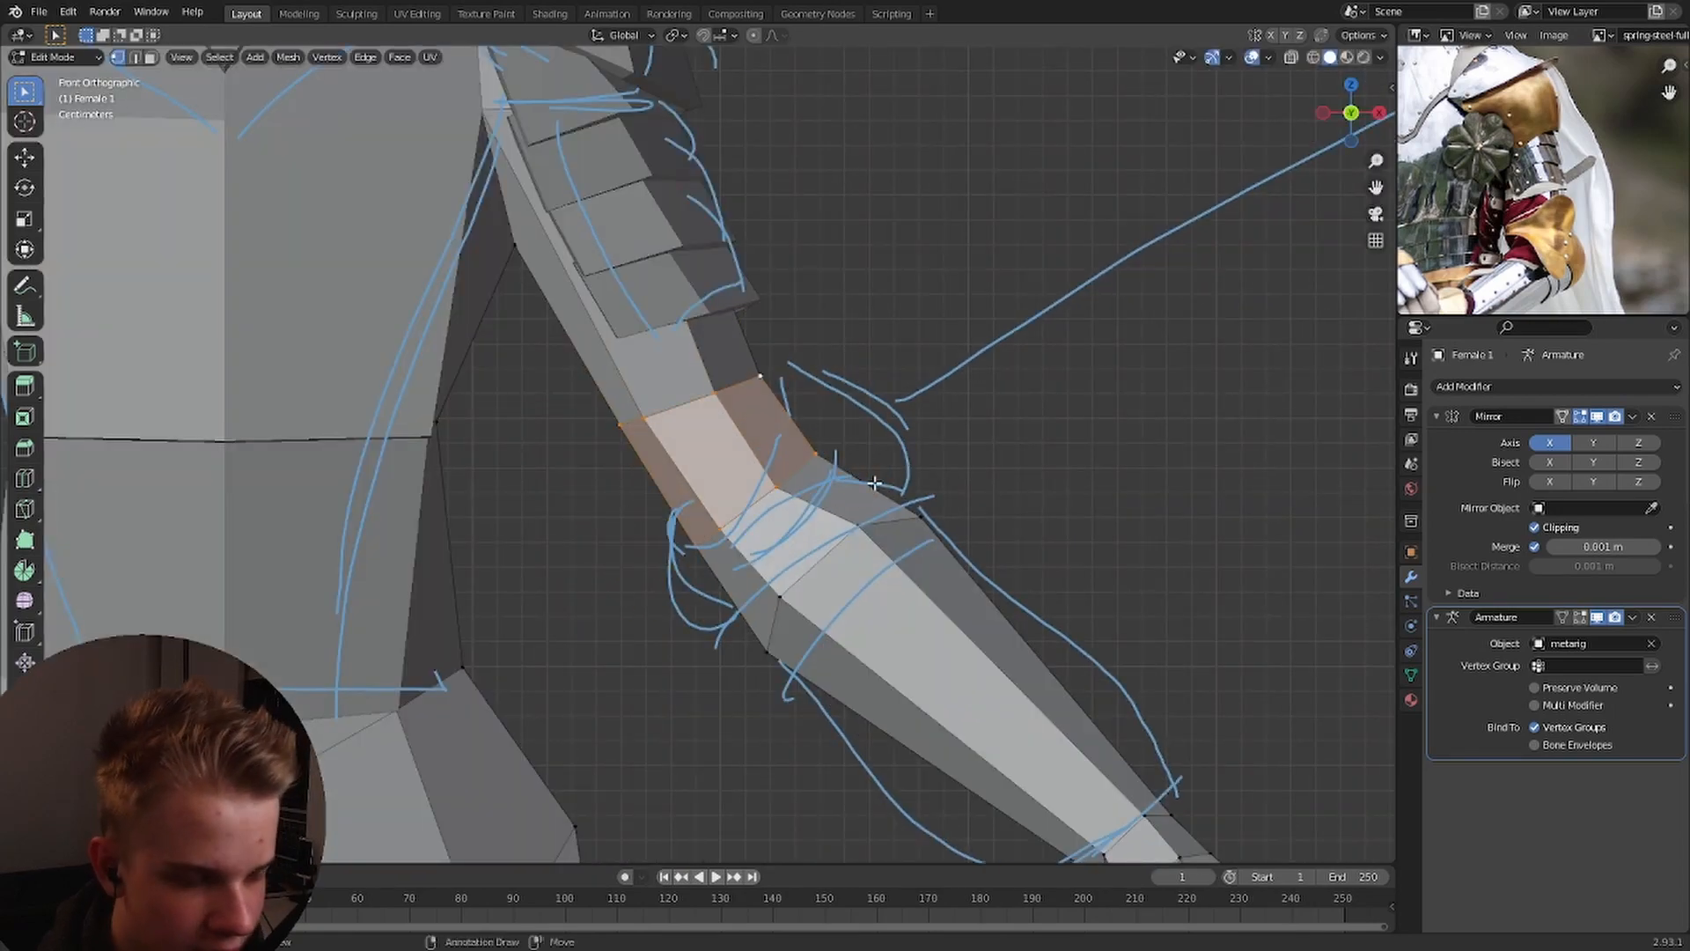
left_click(876, 484)
scroll(880, 484, "down", 5)
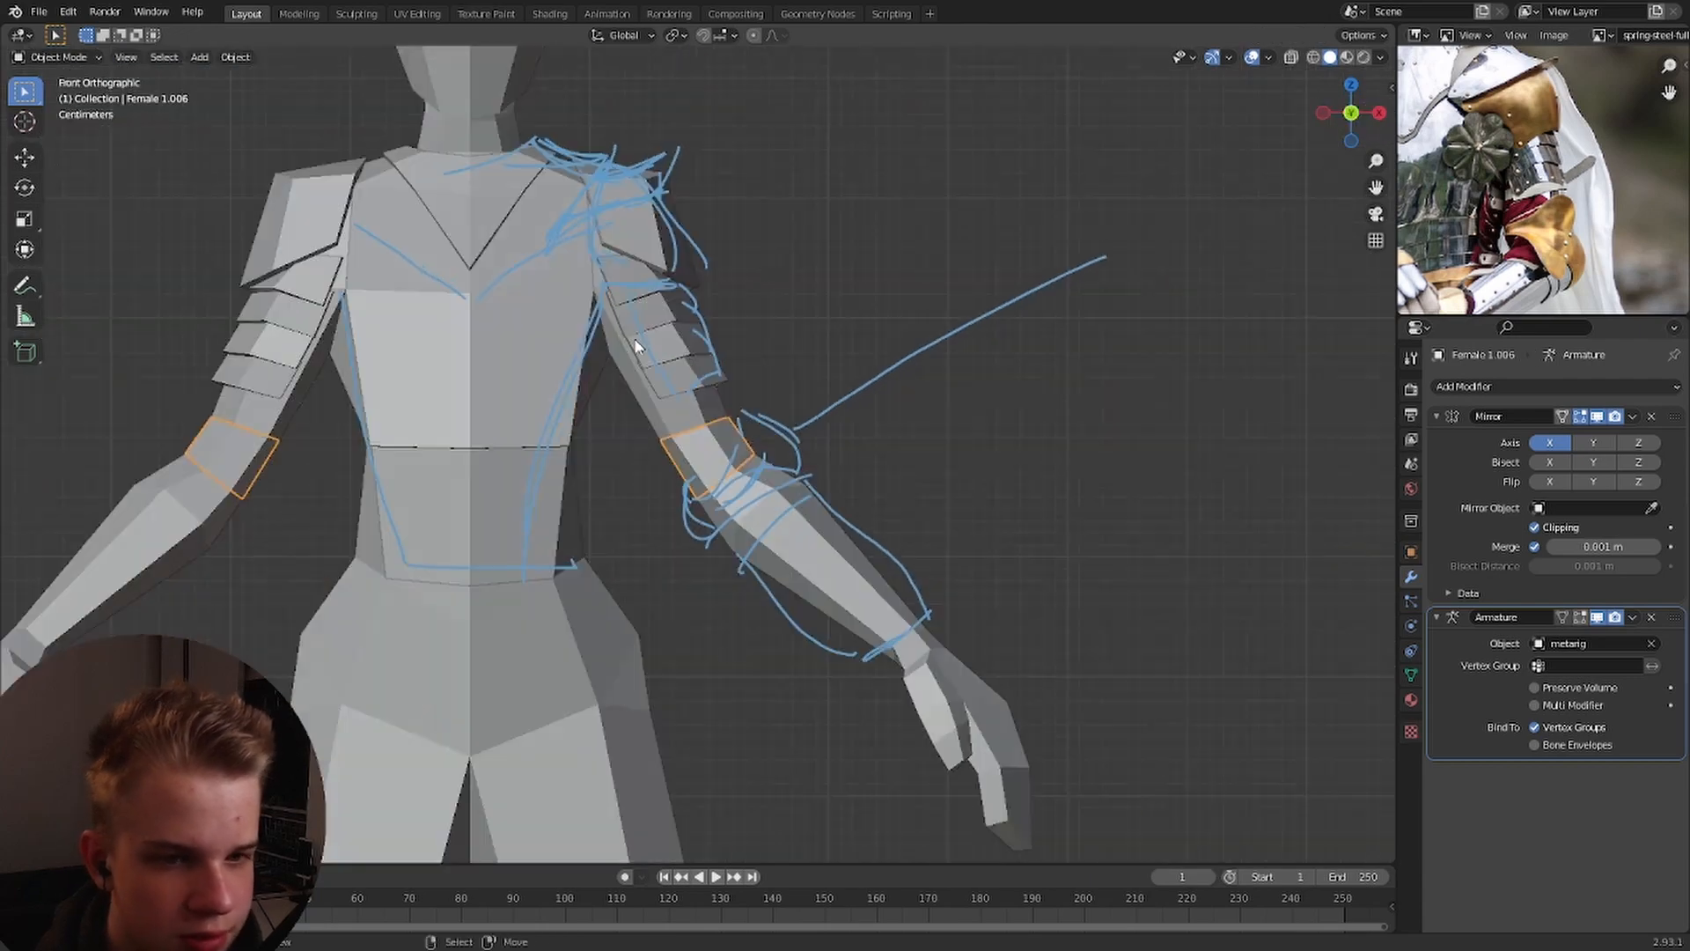
Add a Solidify modifier with a thickness of -0.004 m to the separated band above the elbow.
scroll(836, 473, "up", 4)
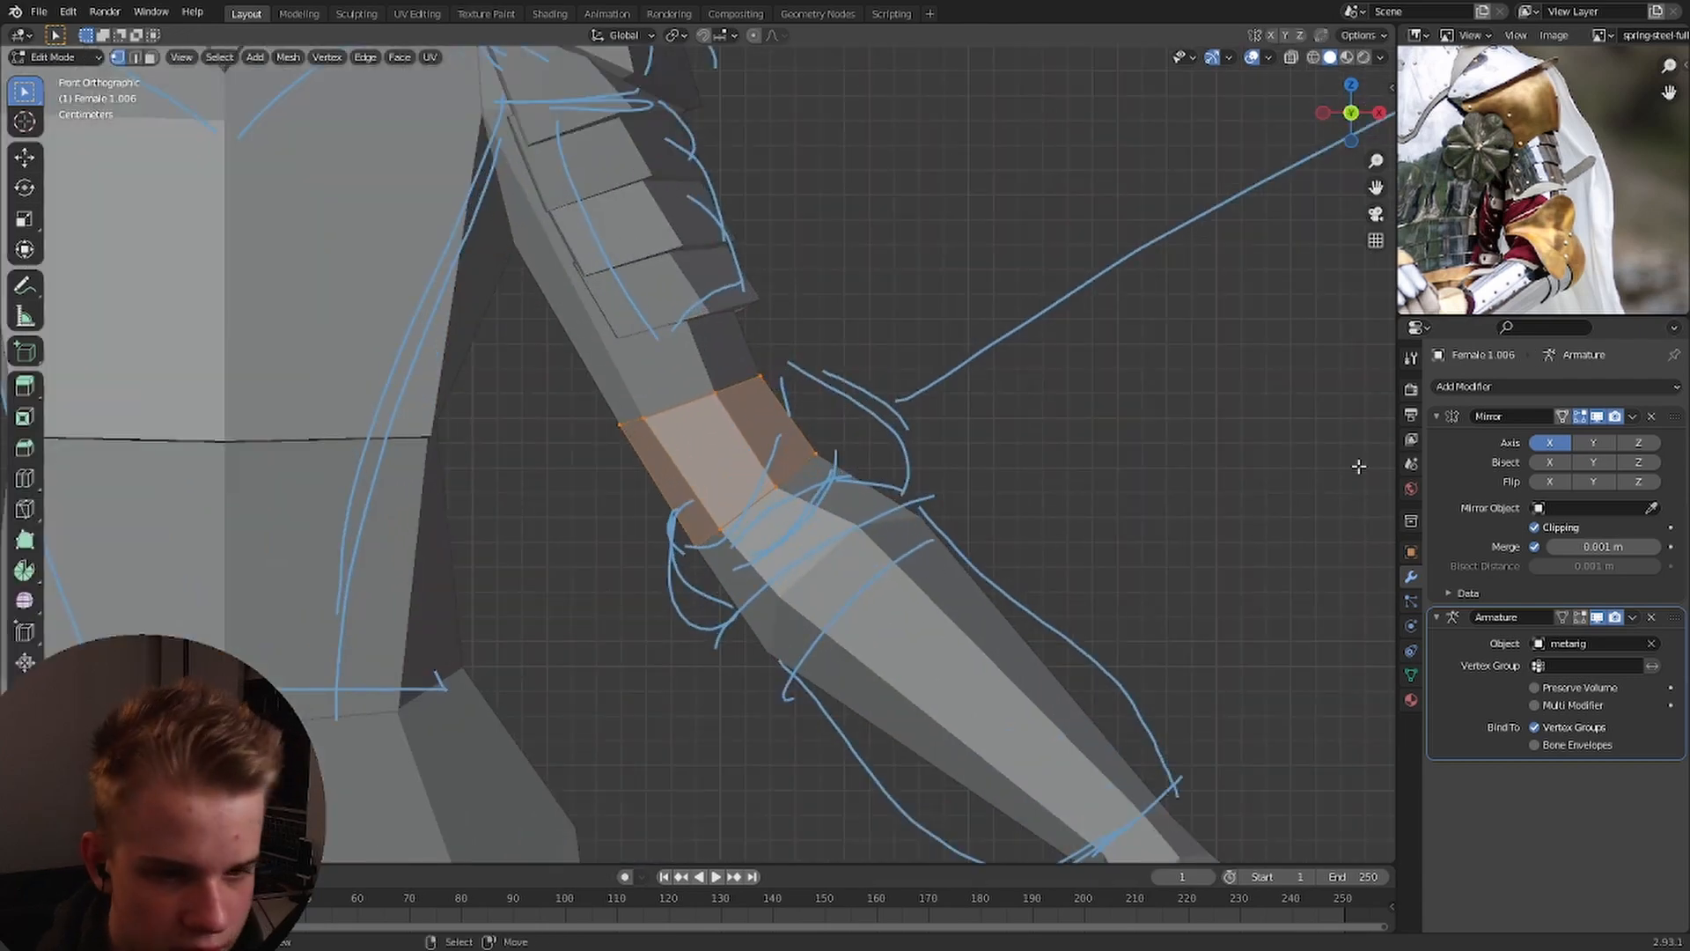
left_click(1502, 387)
left_click(1369, 691)
middle_click_drag(1018, 660, 809, 478)
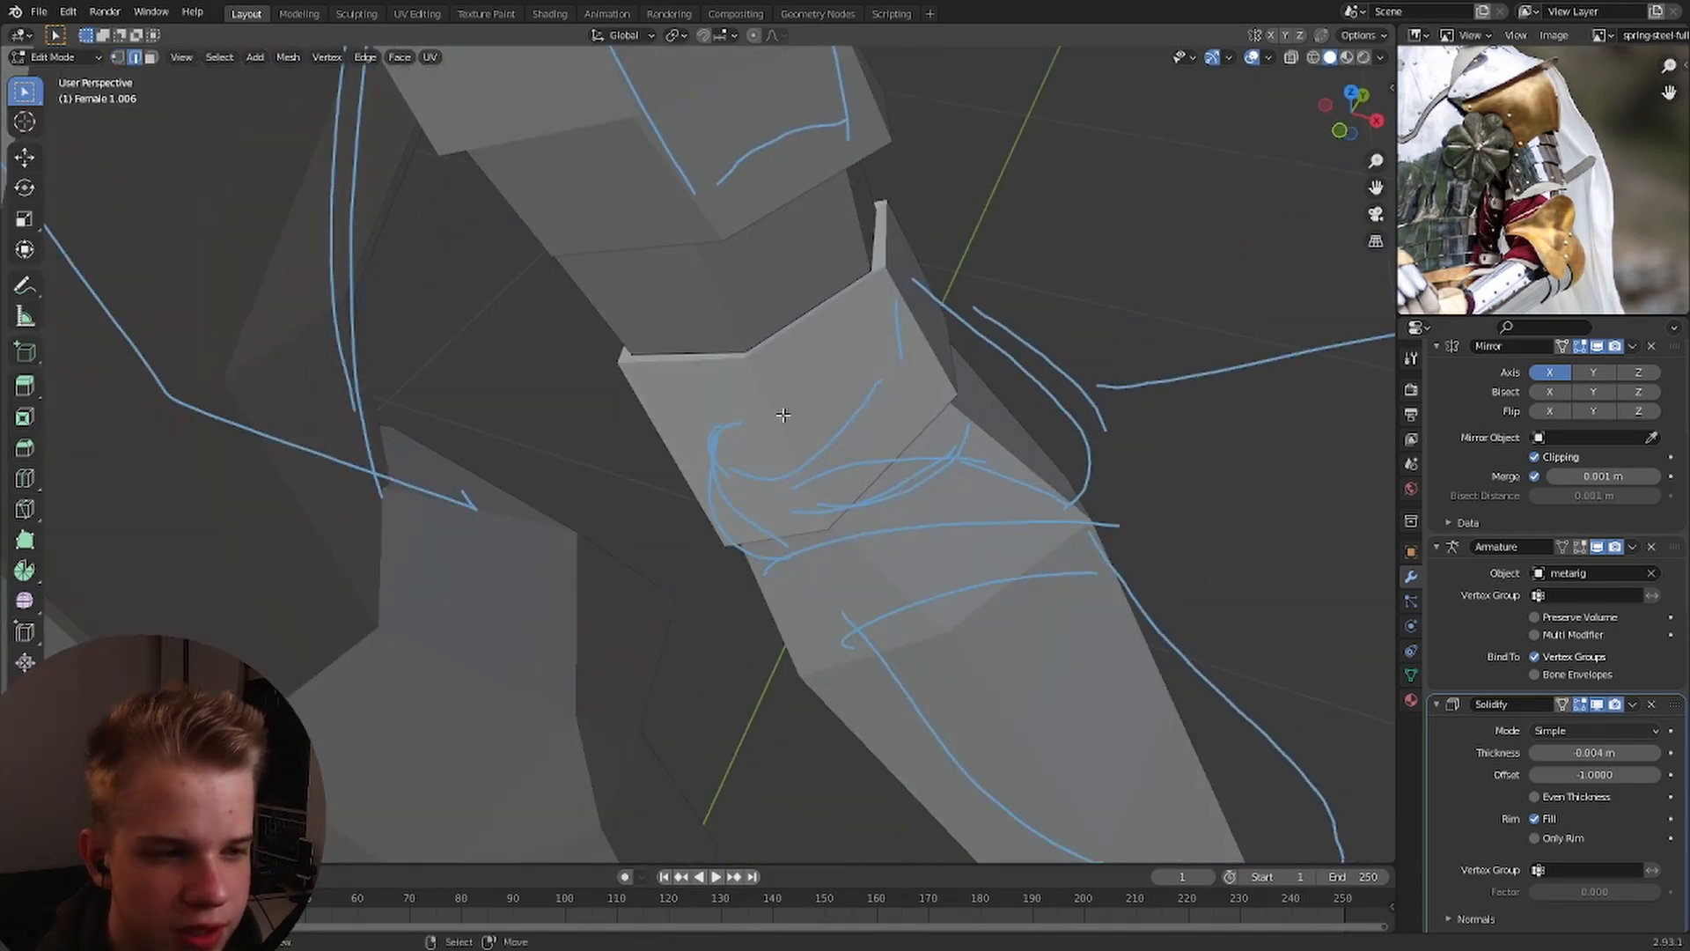
middle_click_drag(784, 414, 763, 379)
Slide the elbow band's upper edge loop down along the arm in front wireframe view.
key("KP_1")
key("1")
key("shift+z")
left_click_drag(688, 362, 802, 299)
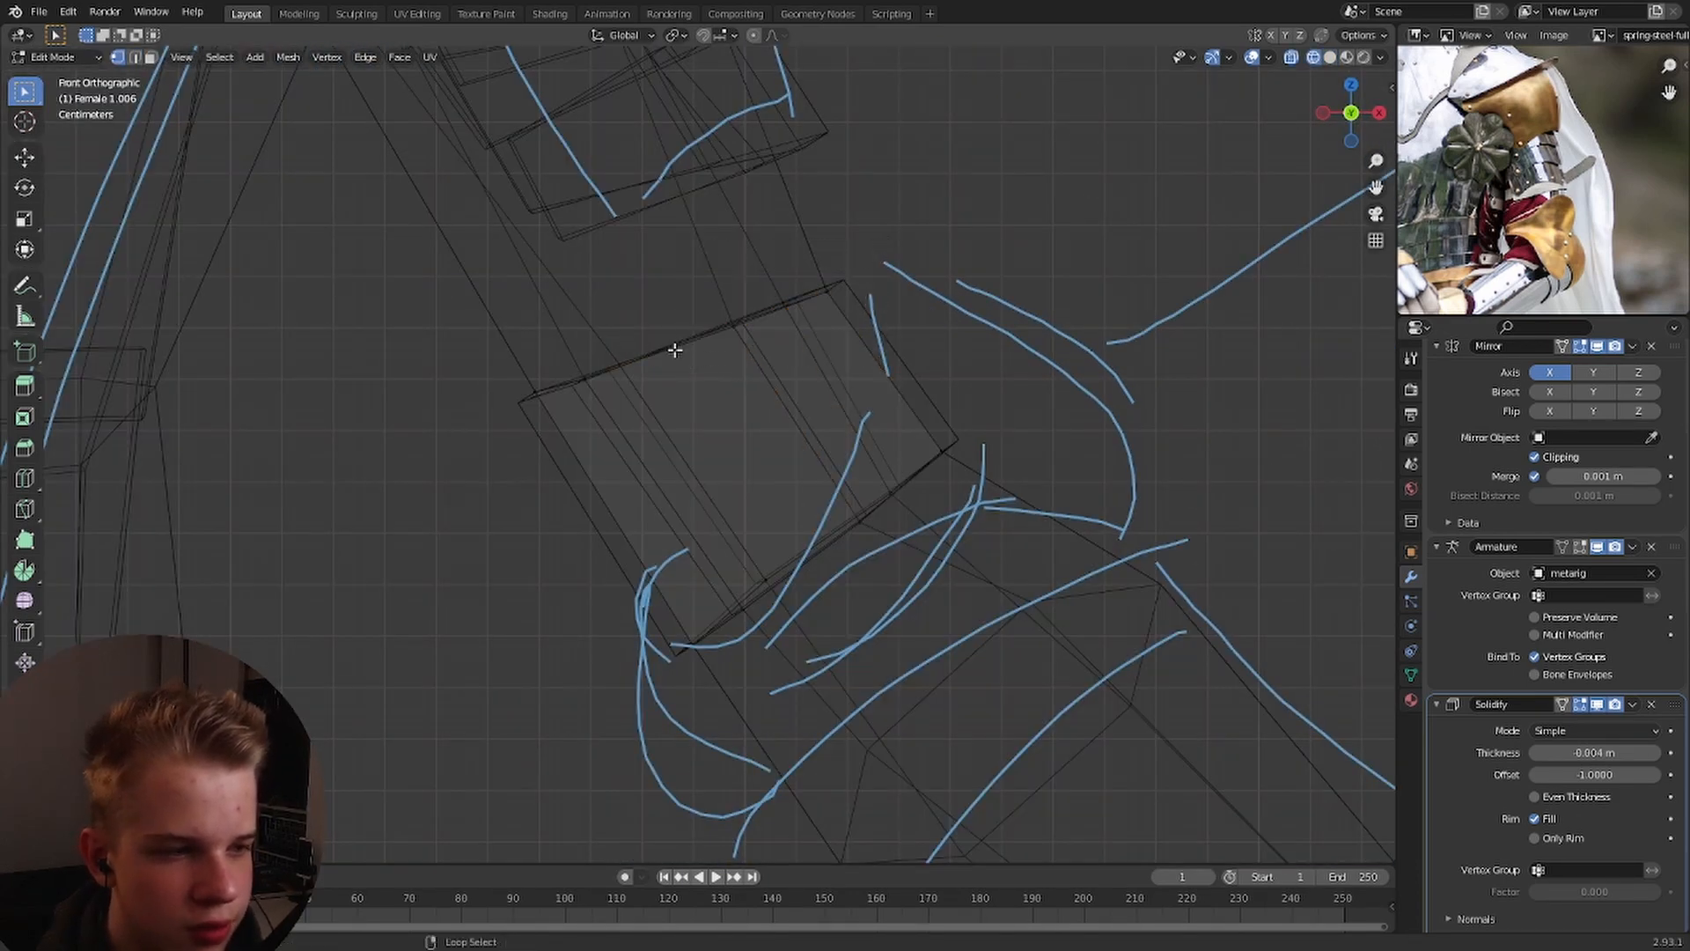
left_click(674, 351, "alt")
key("g")
key("g")
left_click(707, 394)
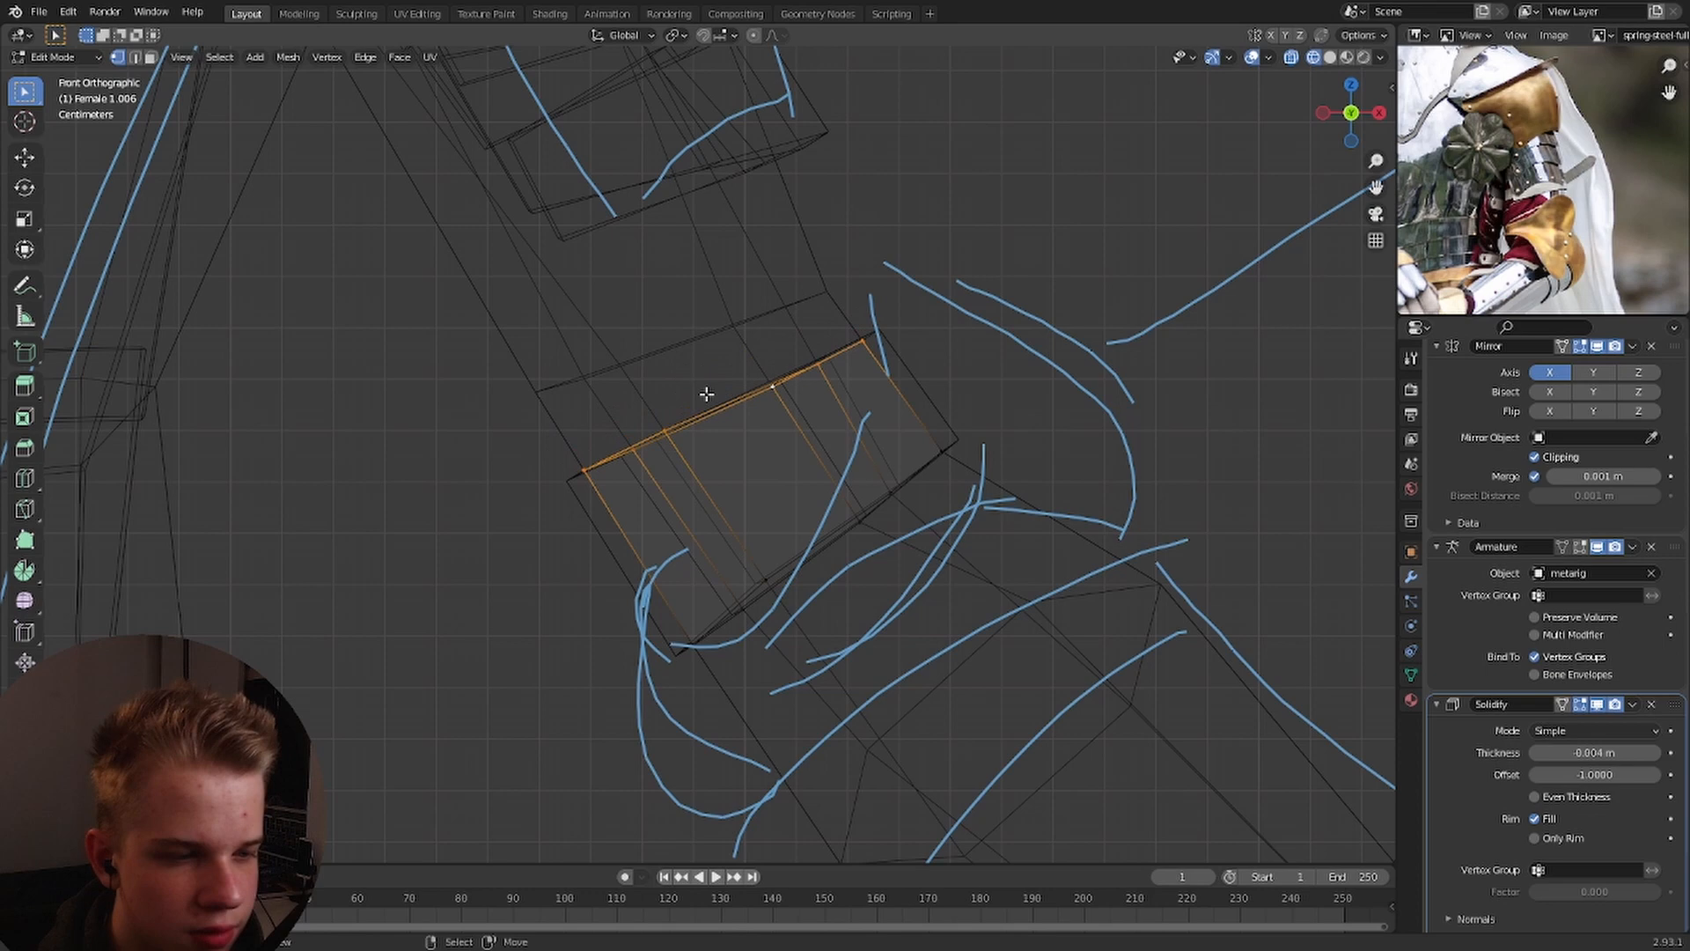
Slide the elbow band's lower edge loop slightly up the arm to shorten the plate.
left_click(813, 550, "alt")
left_click_drag(808, 526, 808, 527)
key("g")
key("g")
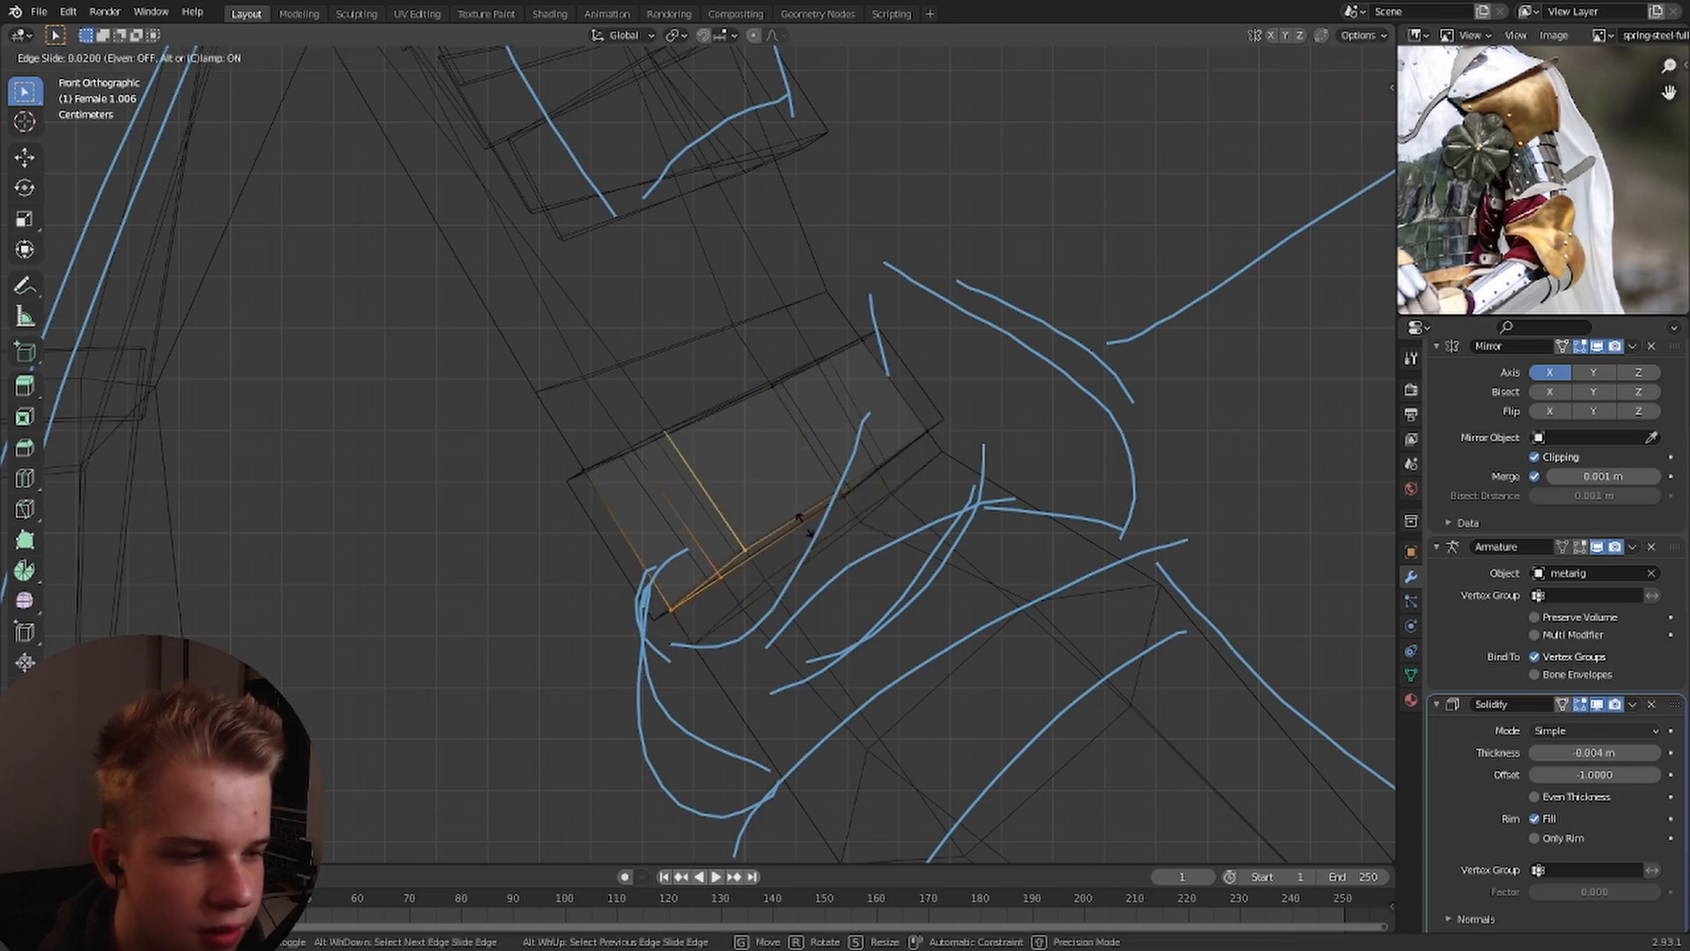
left_click(706, 593)
key("shift+z")
middle_click_drag(706, 594, 881, 426)
key("KP_1")
scroll(880, 426, "down", 1)
Extrude the outer upper edge of the elbow plate upward in front view to form a raised flap.
key("2")
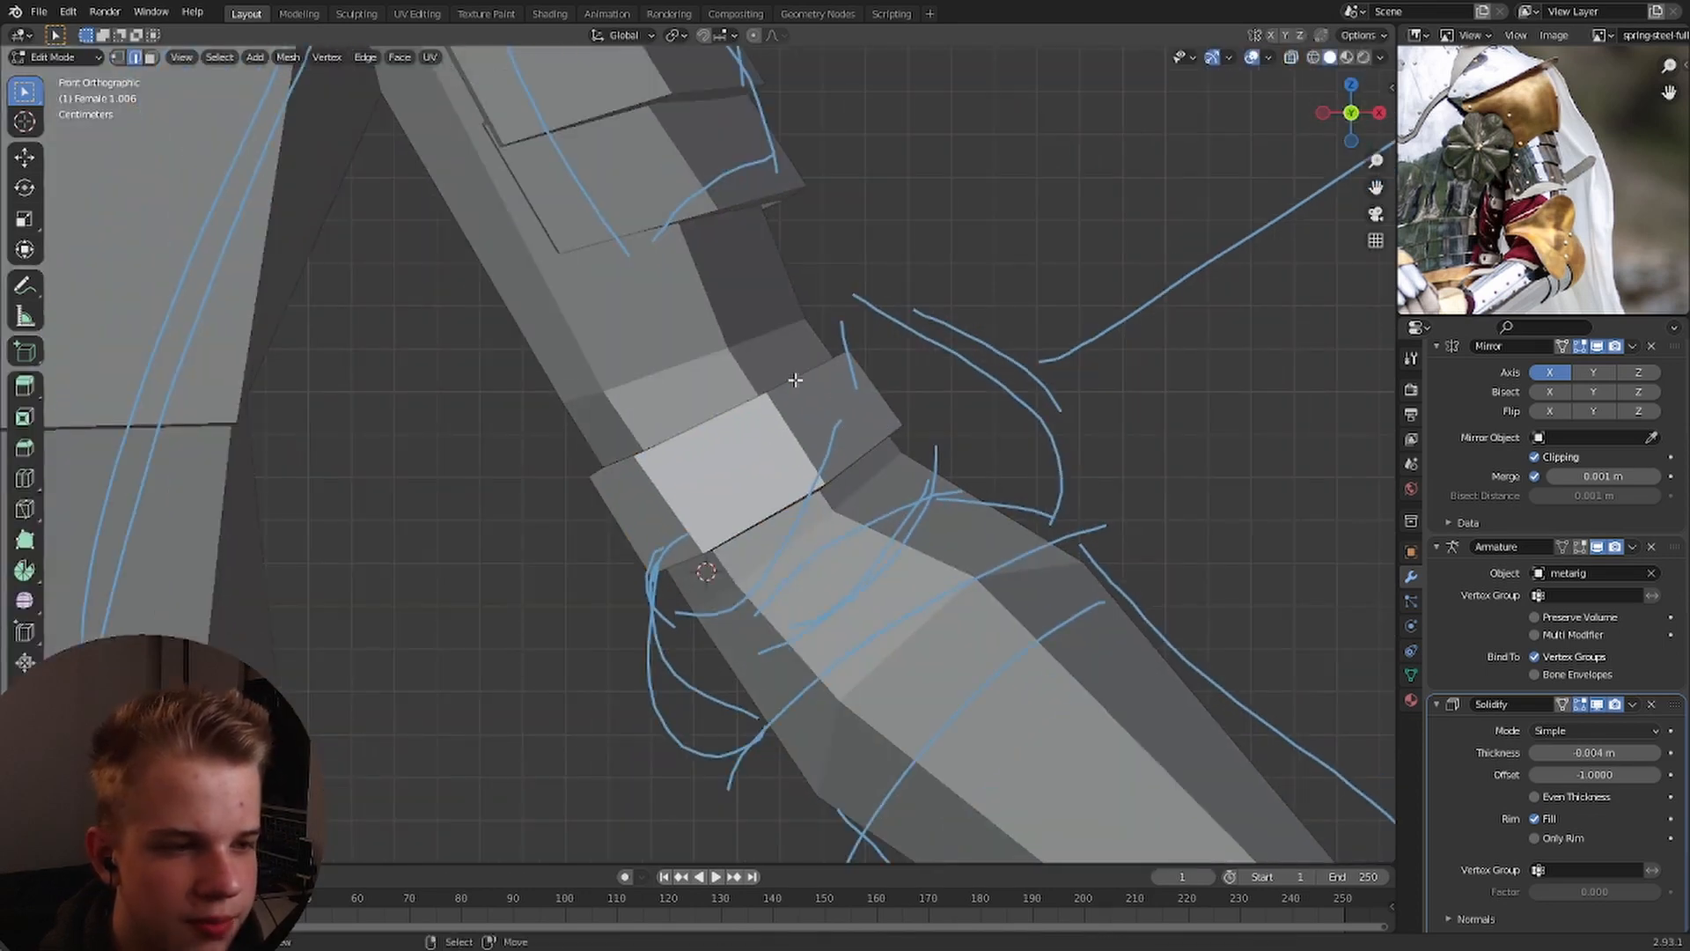
right_click(796, 377)
key("shift+z")
key("shift+z")
mouse_move(713, 413)
middle_mouse_down()
mouse_move(1008, 441)
mouse_move(928, 457)
mouse_move(964, 452)
middle_mouse_up()
key("shift+z")
key("shift+z")
key("shift+z")
key("shift+z")
key("KP_1")
key("g")
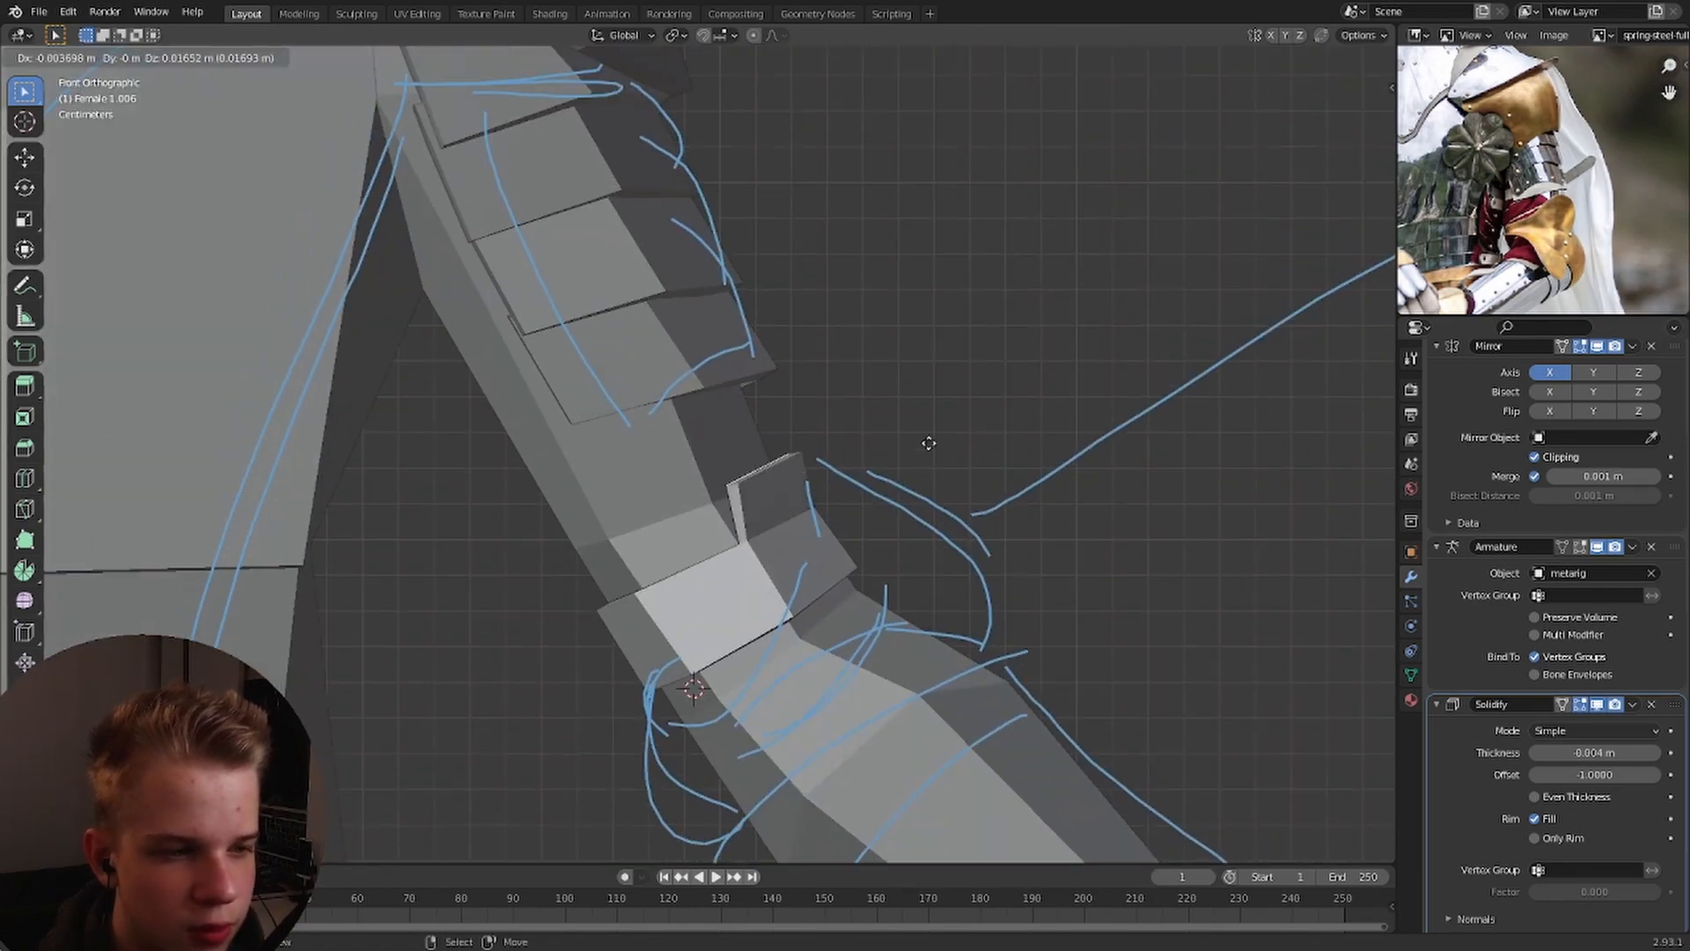
left_click(774, 570)
middle_click_drag(803, 604, 940, 579)
key("KP_1")
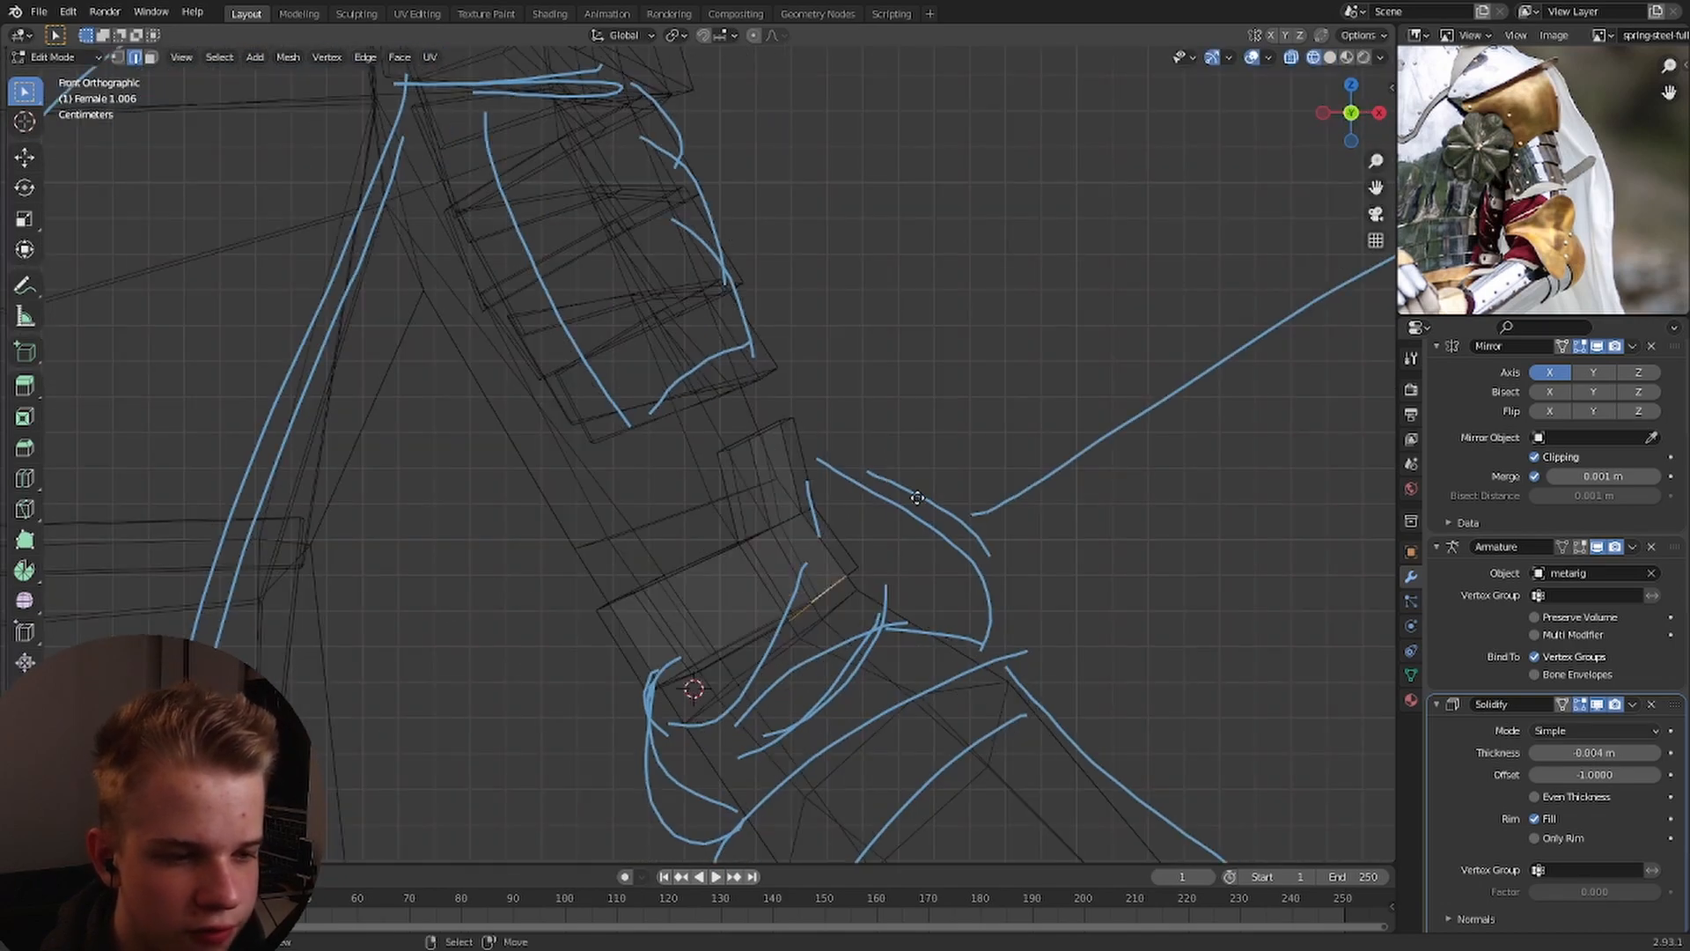
Extend the outer lower edge of the elbow plate outward and shape it into a flared flap.
left_click(1042, 518)
key("z")
mouse_move(1075, 544)
middle_mouse_down("shift")
mouse_move(1063, 502)
mouse_move(833, 419)
mouse_move(739, 572)
mouse_move(673, 639)
middle_mouse_up("shift")
key("g")
left_click(1055, 495)
key("g")
left_click(824, 416)
key("g")
left_click(680, 638)
Examine the elbow guard up close and on the whole figure from an angle.
key("Tab")
middle_click_drag(835, 605, 748, 472)
key("grave")
left_click(733, 467)
scroll(792, 482, "up", 5)
middle_click_drag(748, 473, 786, 449)
scroll(792, 483, "down", 5)
key("grave")
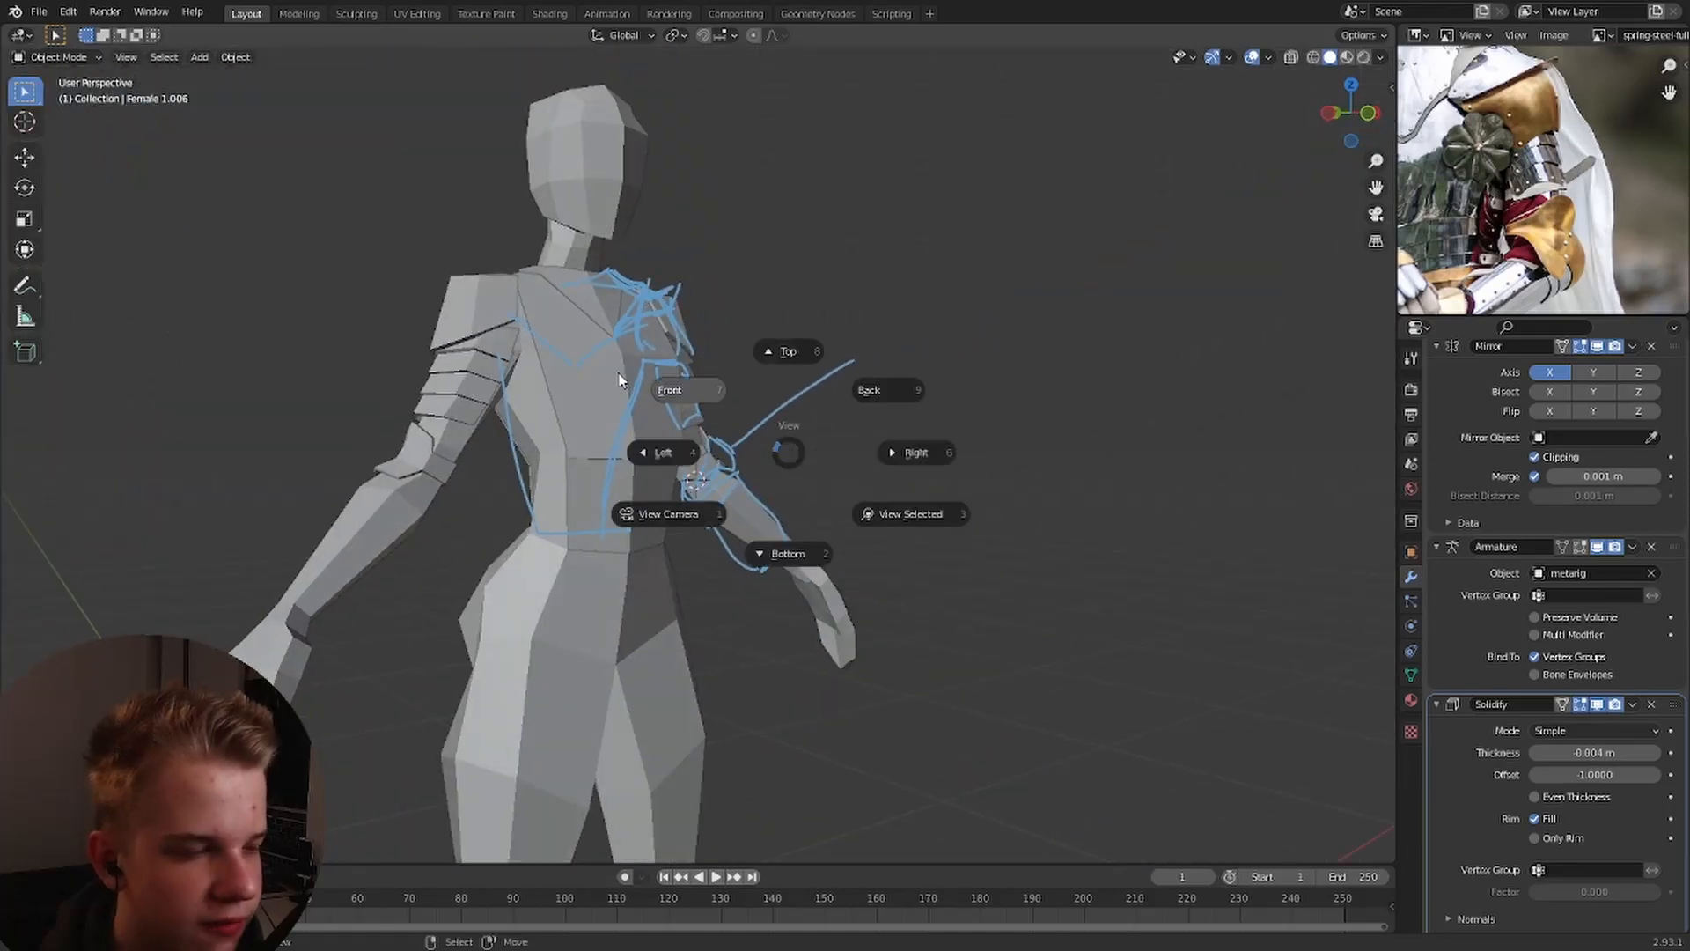
left_click(625, 378)
Select the ring of forearm faces between elbow and wrist on the body mesh.
middle_click_drag(851, 506, 800, 461, "shift")
scroll(800, 460, "up", 4)
right_click(760, 478)
key("Tab")
scroll(758, 479, "up", 5)
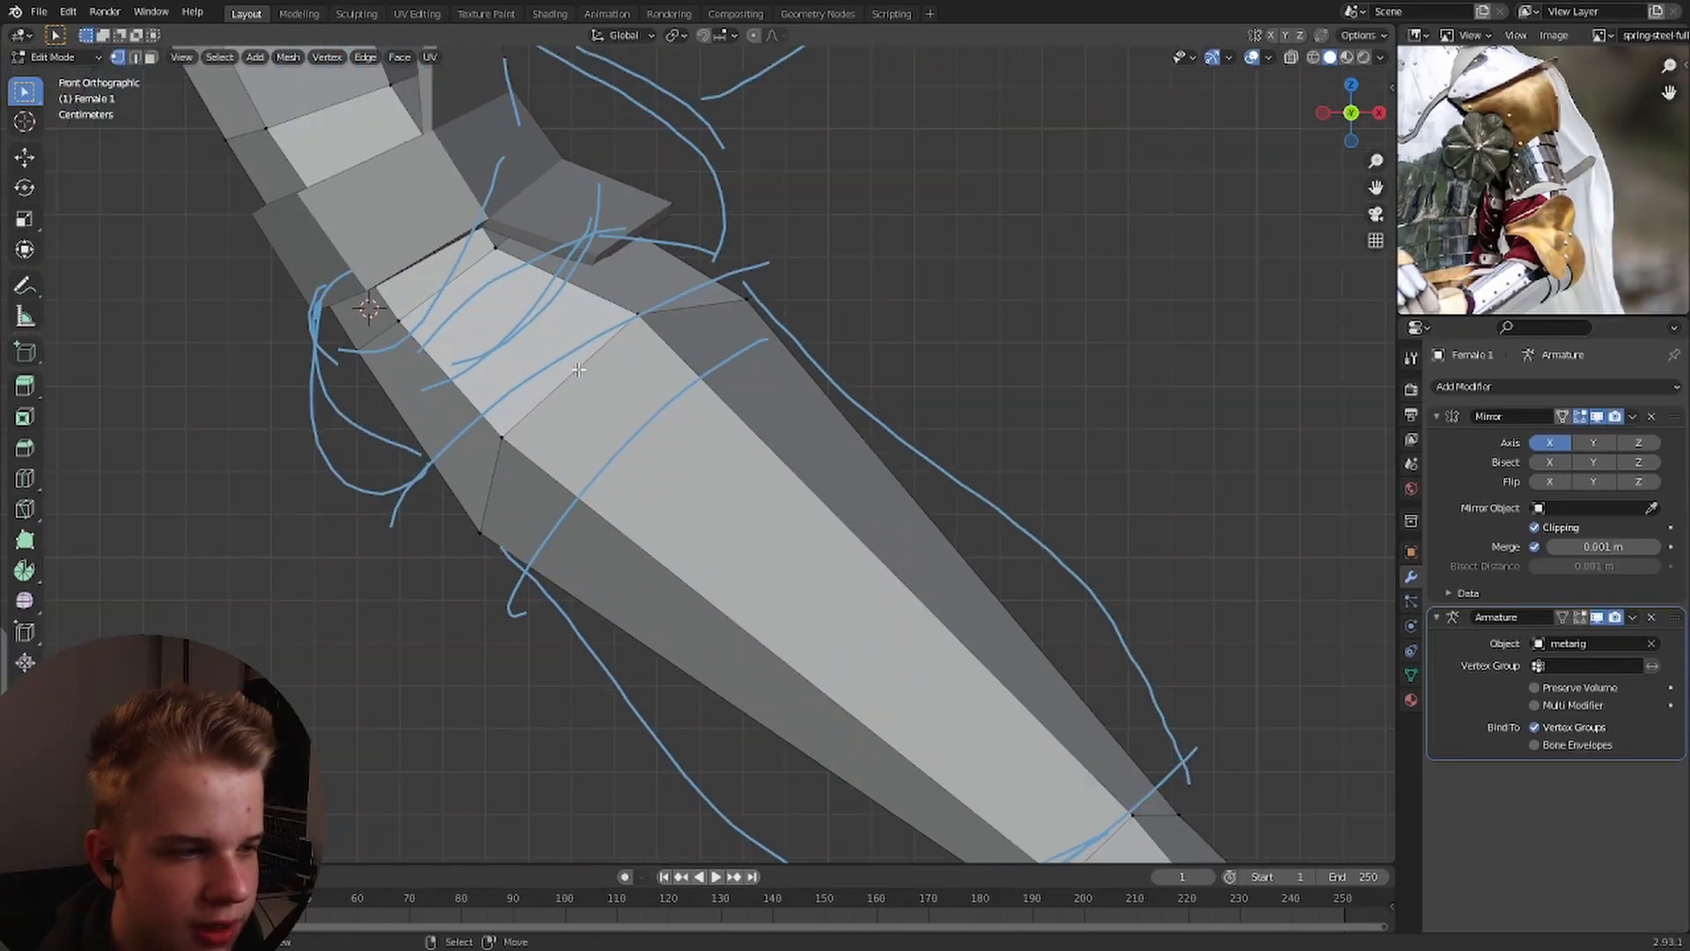
scroll(625, 414, "down", 4)
right_click(629, 413, "alt")
scroll(845, 592, "down", 1)
scroll(856, 612, "down", 1, "alt")
Duplicate the selected forearm faces in place and separate them into their own object.
middle_click_drag(856, 612, 709, 604)
key("grave")
left_click(594, 542)
scroll(749, 581, "up", 1)
key("shift+d")
right_click(775, 577)
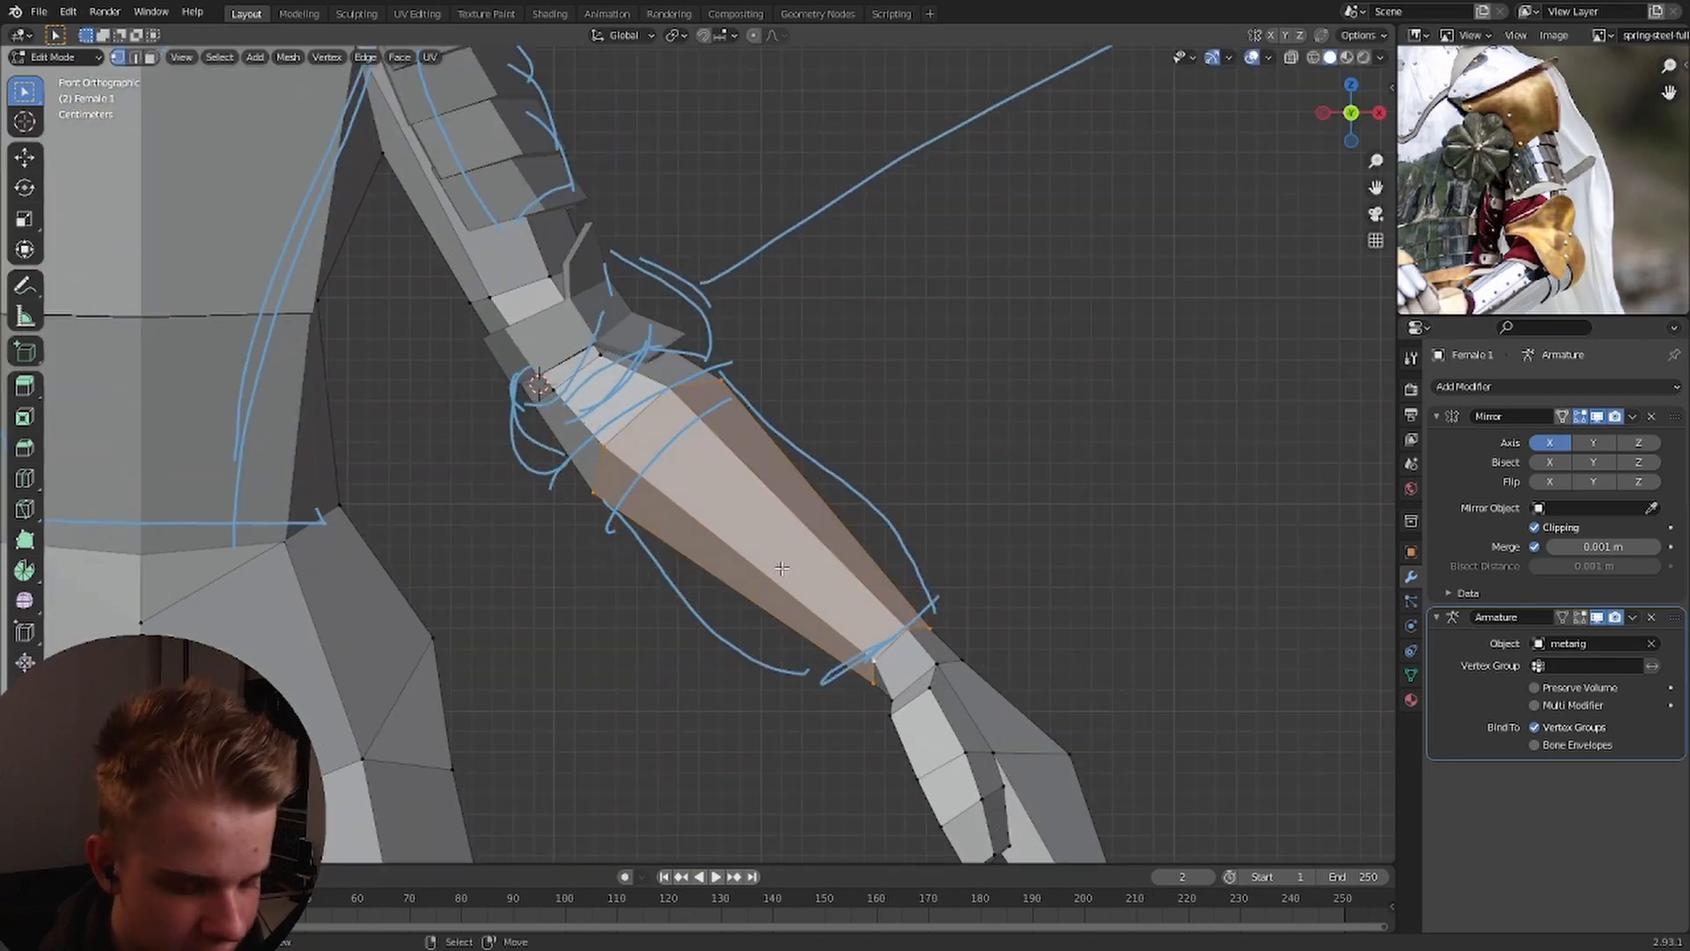
key("p")
left_click(780, 568)
Add a Solidify modifier to the separated forearm plate.
key("Tab")
right_click(788, 552)
left_click(1501, 386)
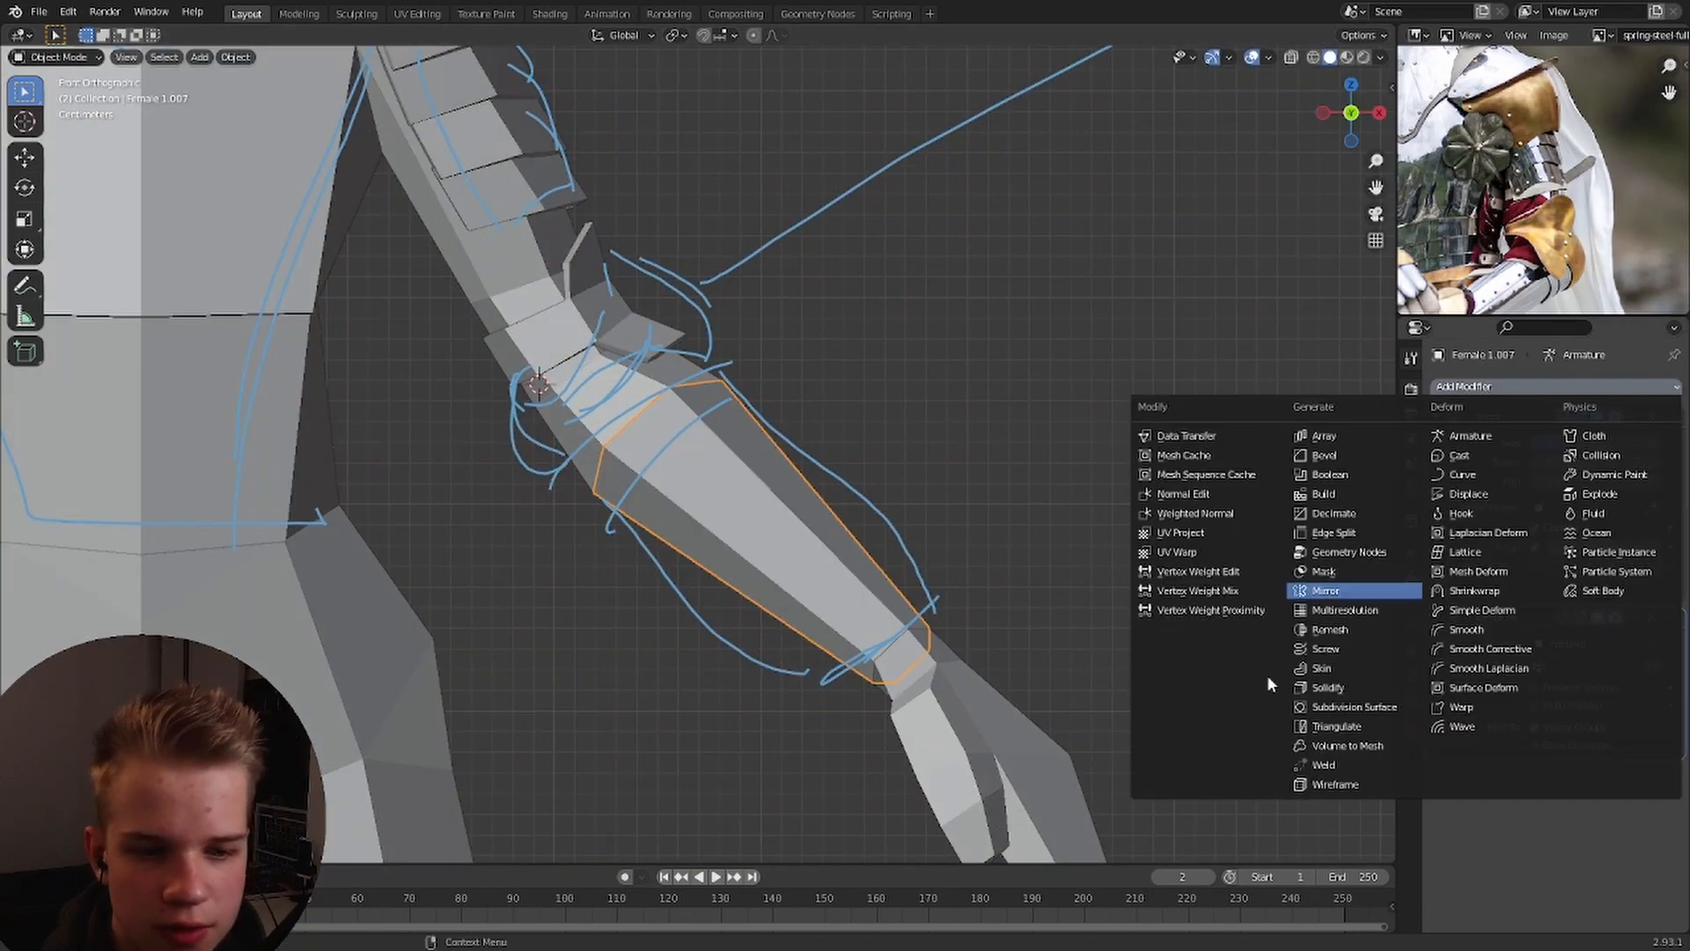
left_click(1335, 689)
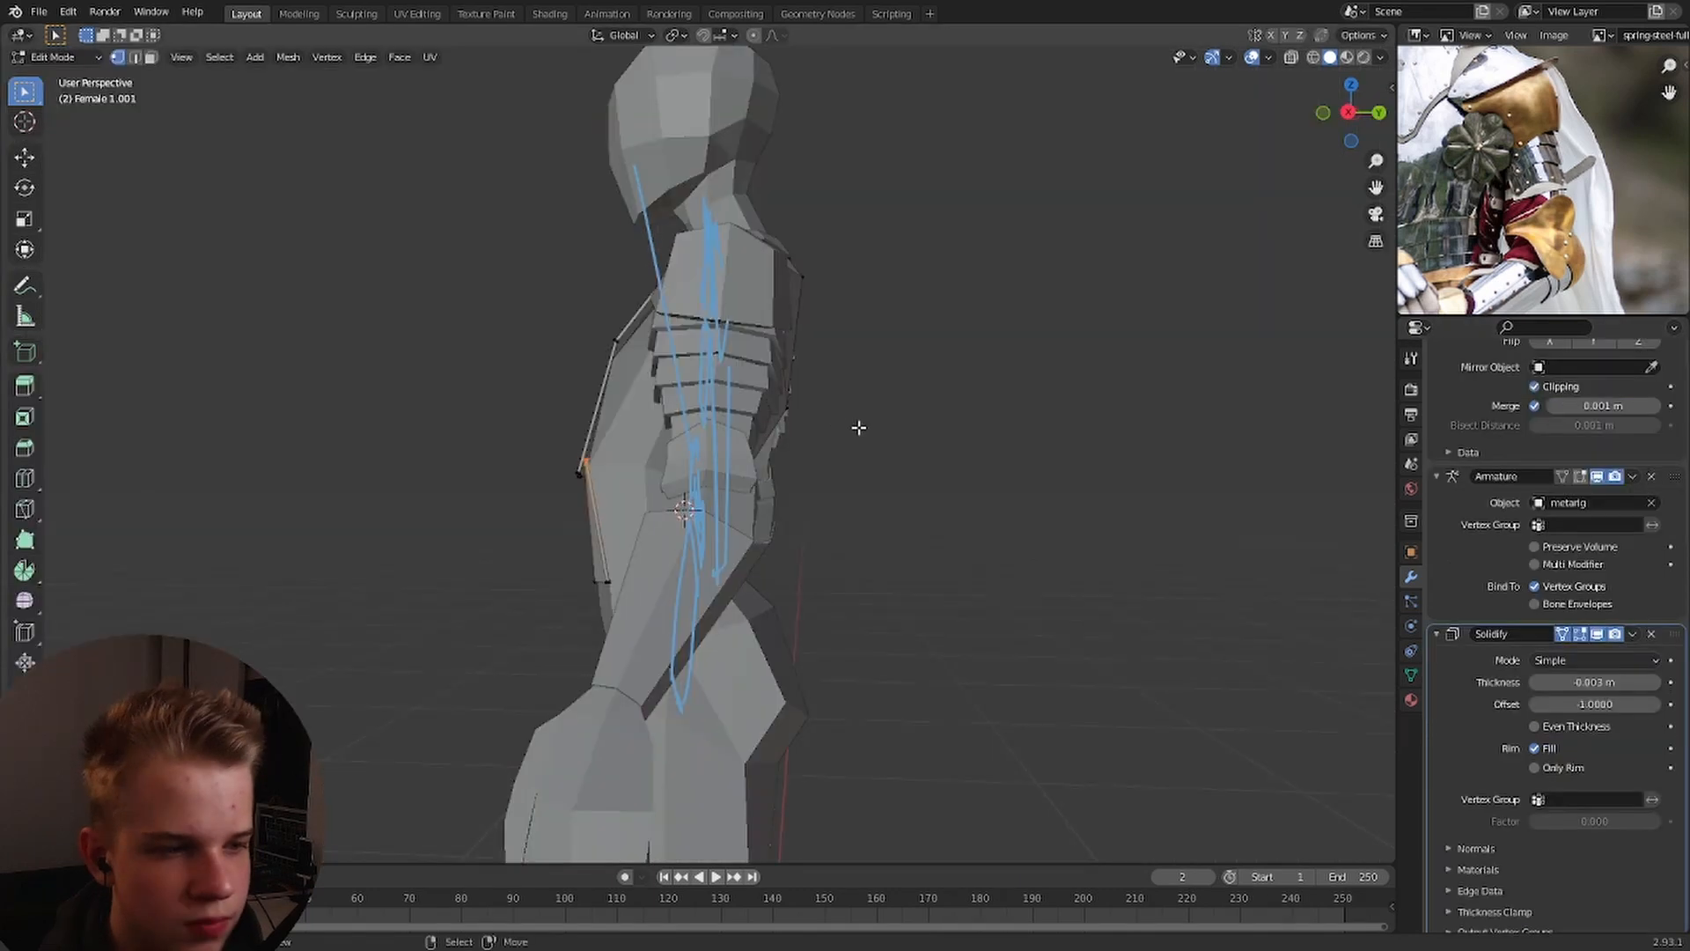
Move the side vertices of the torso plate's mid-back edge down, level with its centre vertex.
middle_click_drag(861, 443, 784, 415)
key("shift+v")
left_click(815, 352)
left_click(681, 374)
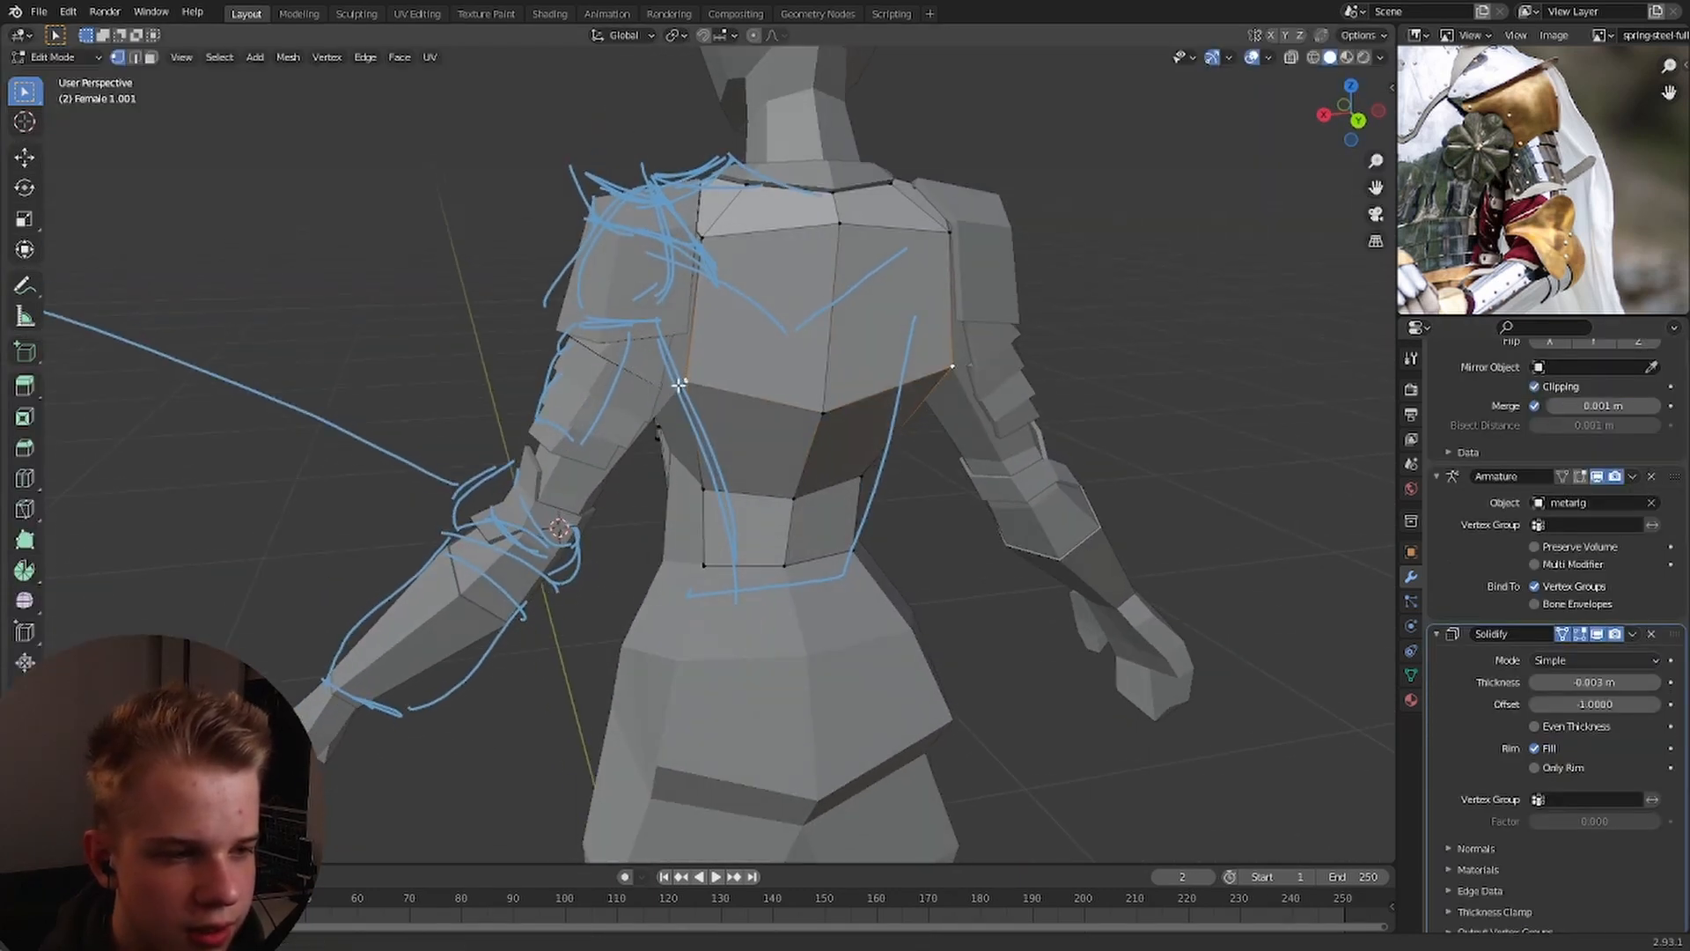
key("g")
middle_click_drag(686, 378, 719, 402)
left_click(678, 401)
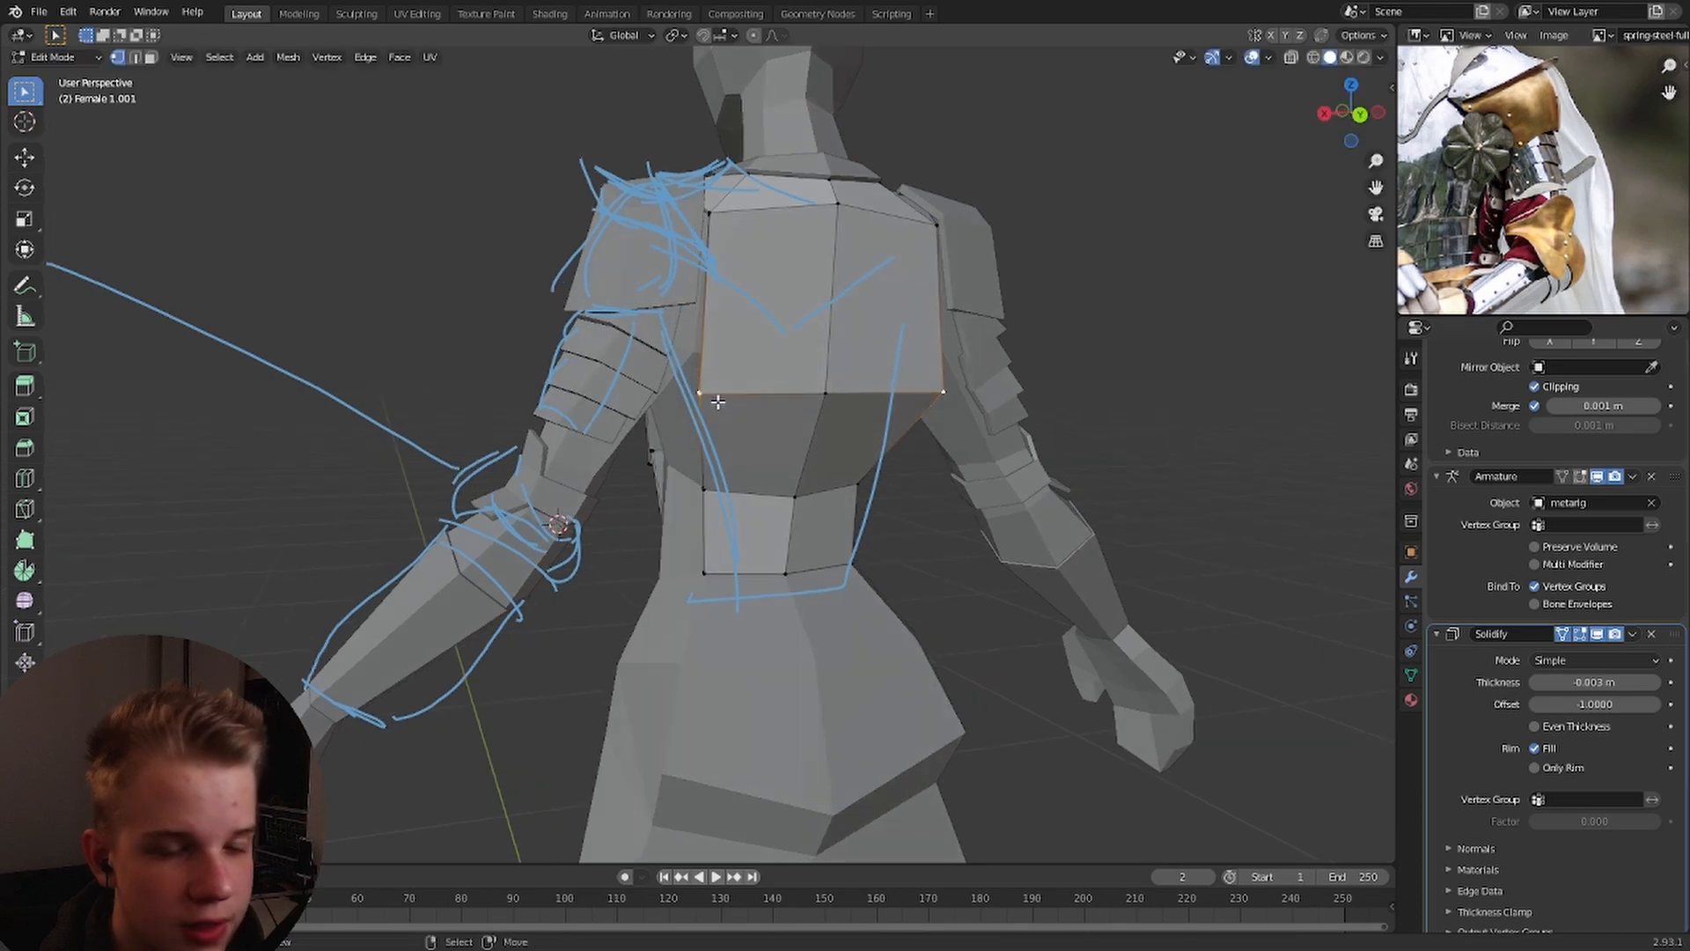
scroll(813, 414, "up", 4)
scroll(823, 455, "down", 4)
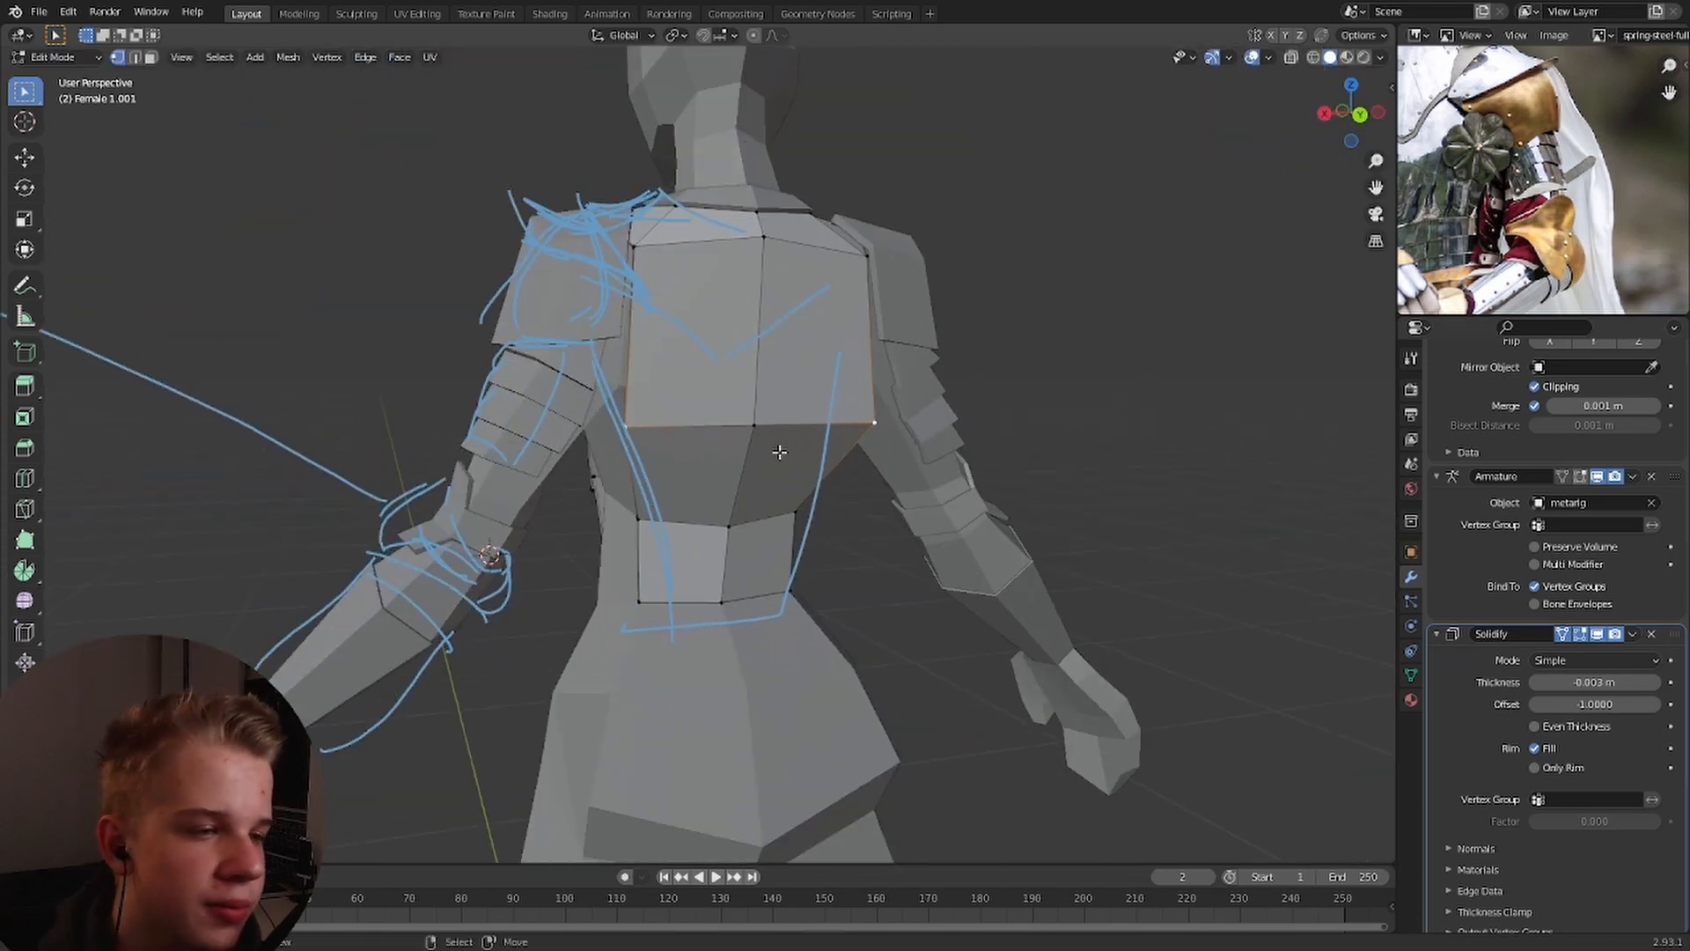
Reposition the torso plate's mid-back vertices in right side view to refine the back profile.
scroll(779, 449, "up", 1)
key("grave")
scroll(718, 445, "up", 2)
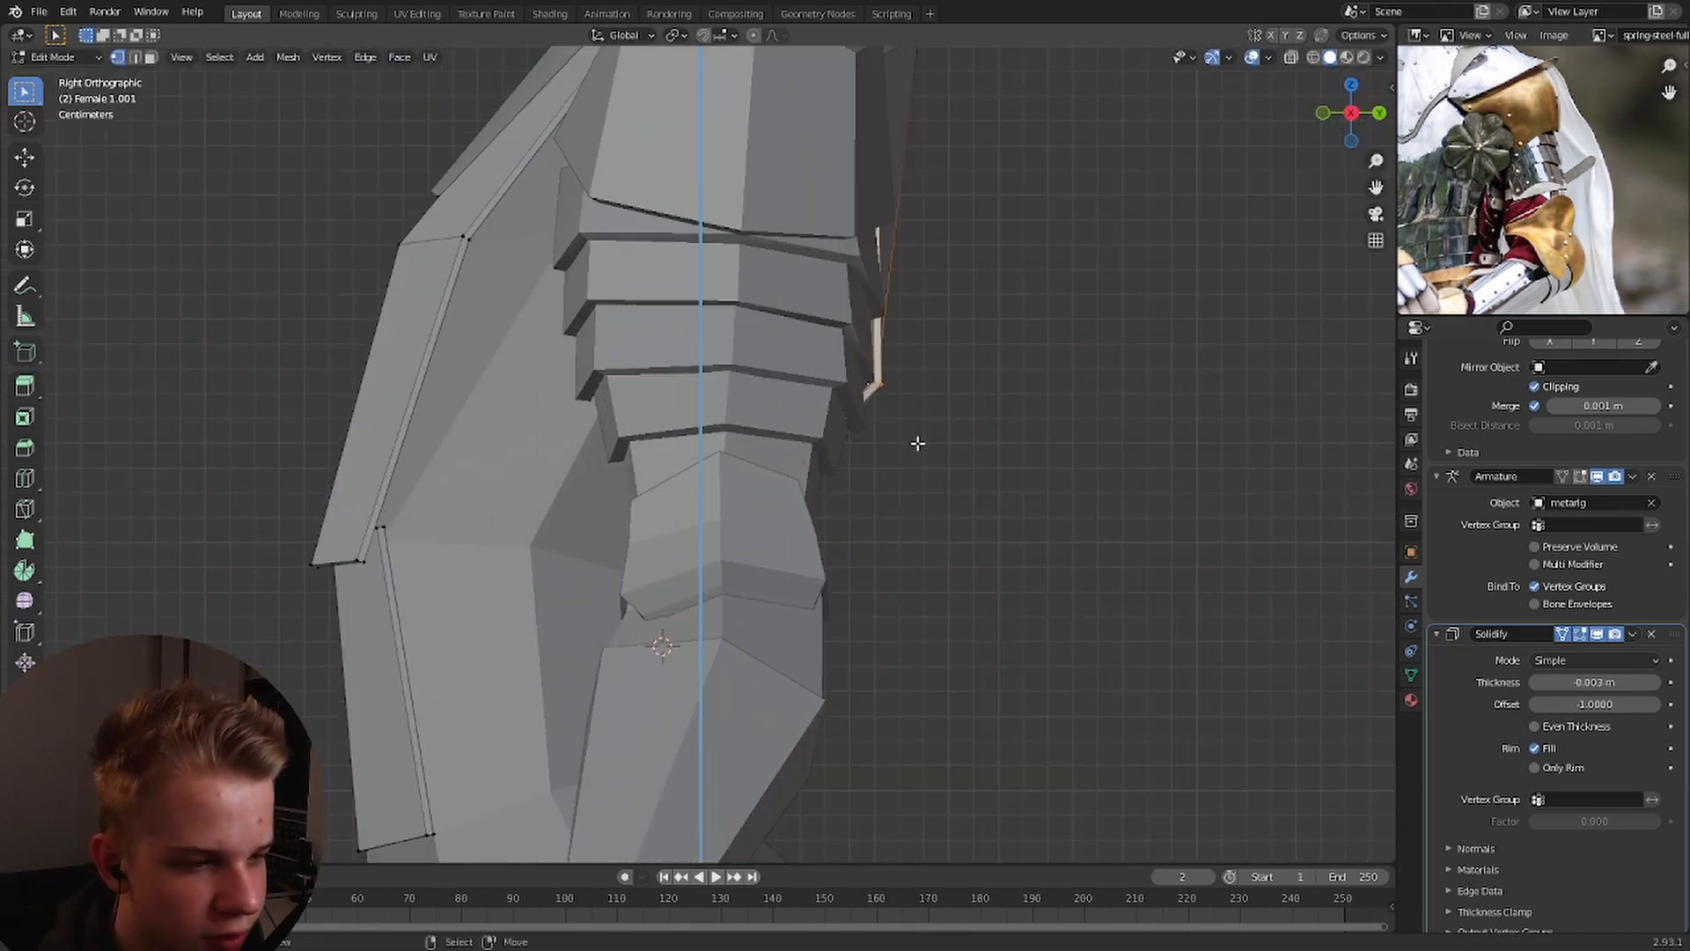
left_click(981, 456)
key("alt+z")
key("z")
middle_click_drag(887, 385, 796, 393)
key("grave")
key("g")
left_click(977, 448)
key("z")
left_click(851, 387)
key("z")
key("grave")
key("g")
left_click(939, 451)
Add a neighbouring vertex to the mid-back selection and shift the vertices slightly in side wireframe view.
key("Tab")
middle_click_drag(938, 451, 715, 453)
scroll(755, 421, "up", 4)
key("Tab")
key("z")
left_click(835, 423)
key("grave")
middle_click_drag(716, 453, 701, 475)
scroll(701, 476, "up", 2)
left_click(778, 425, "shift")
key("grave")
key("g")
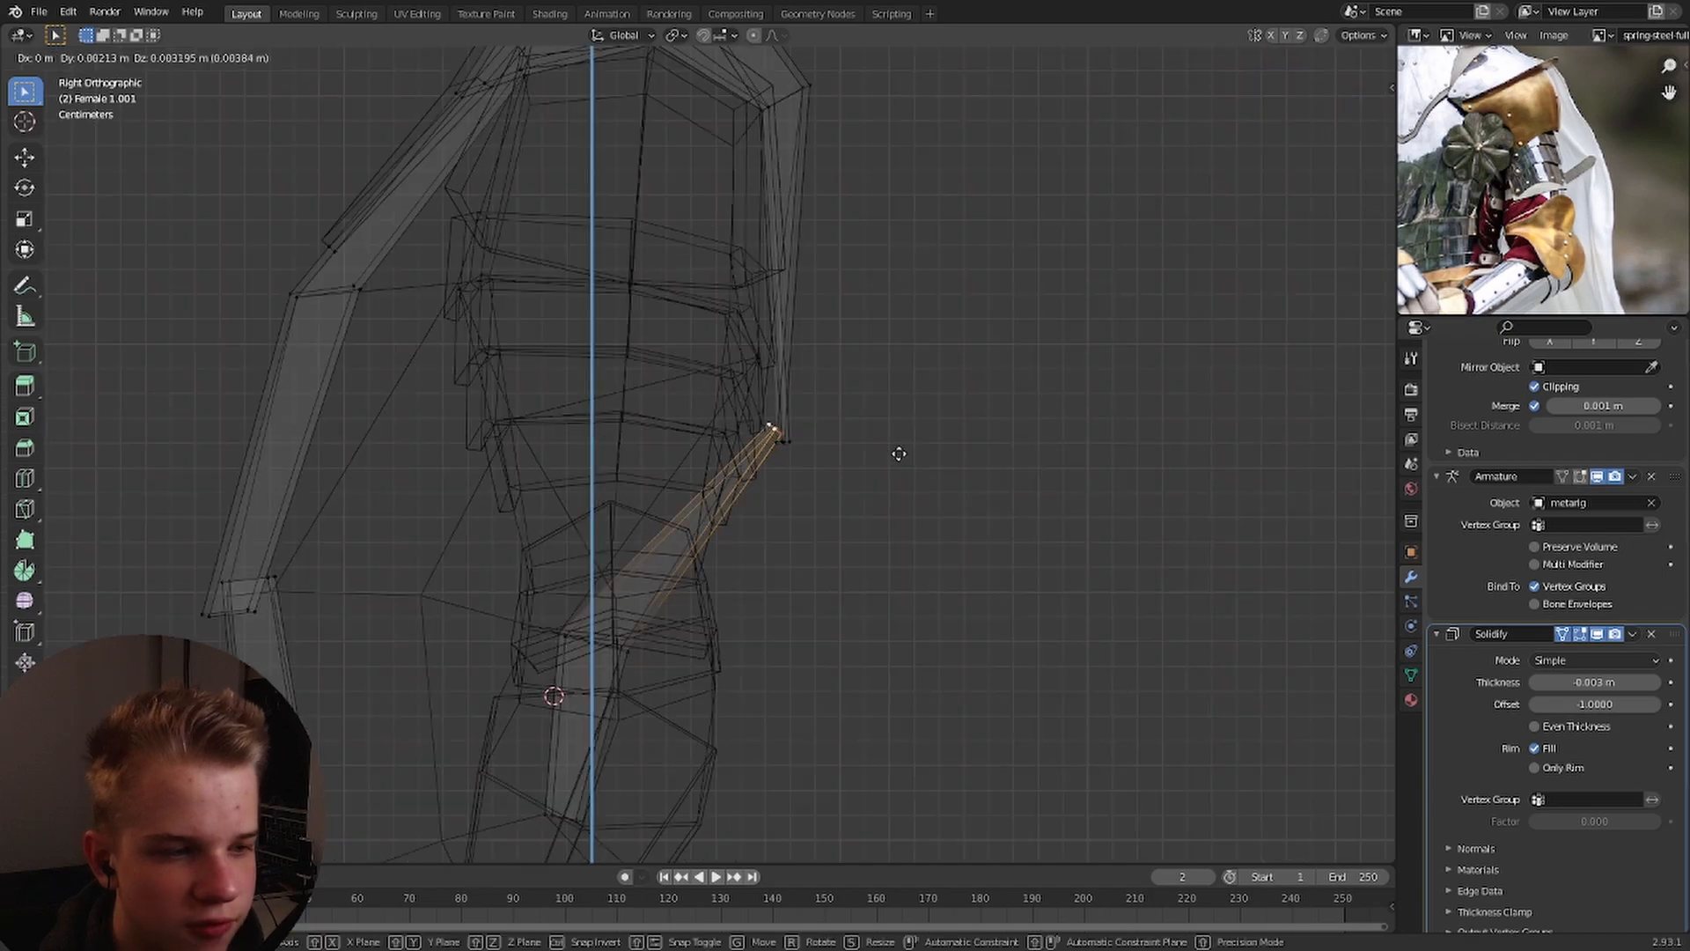
left_click(898, 448)
Select all the armour pieces together, from the torso and shoulder plates down to the forearm plate.
key("Tab")
scroll(935, 467, "down", 3)
middle_click_drag(935, 467, 875, 466)
left_click(679, 505)
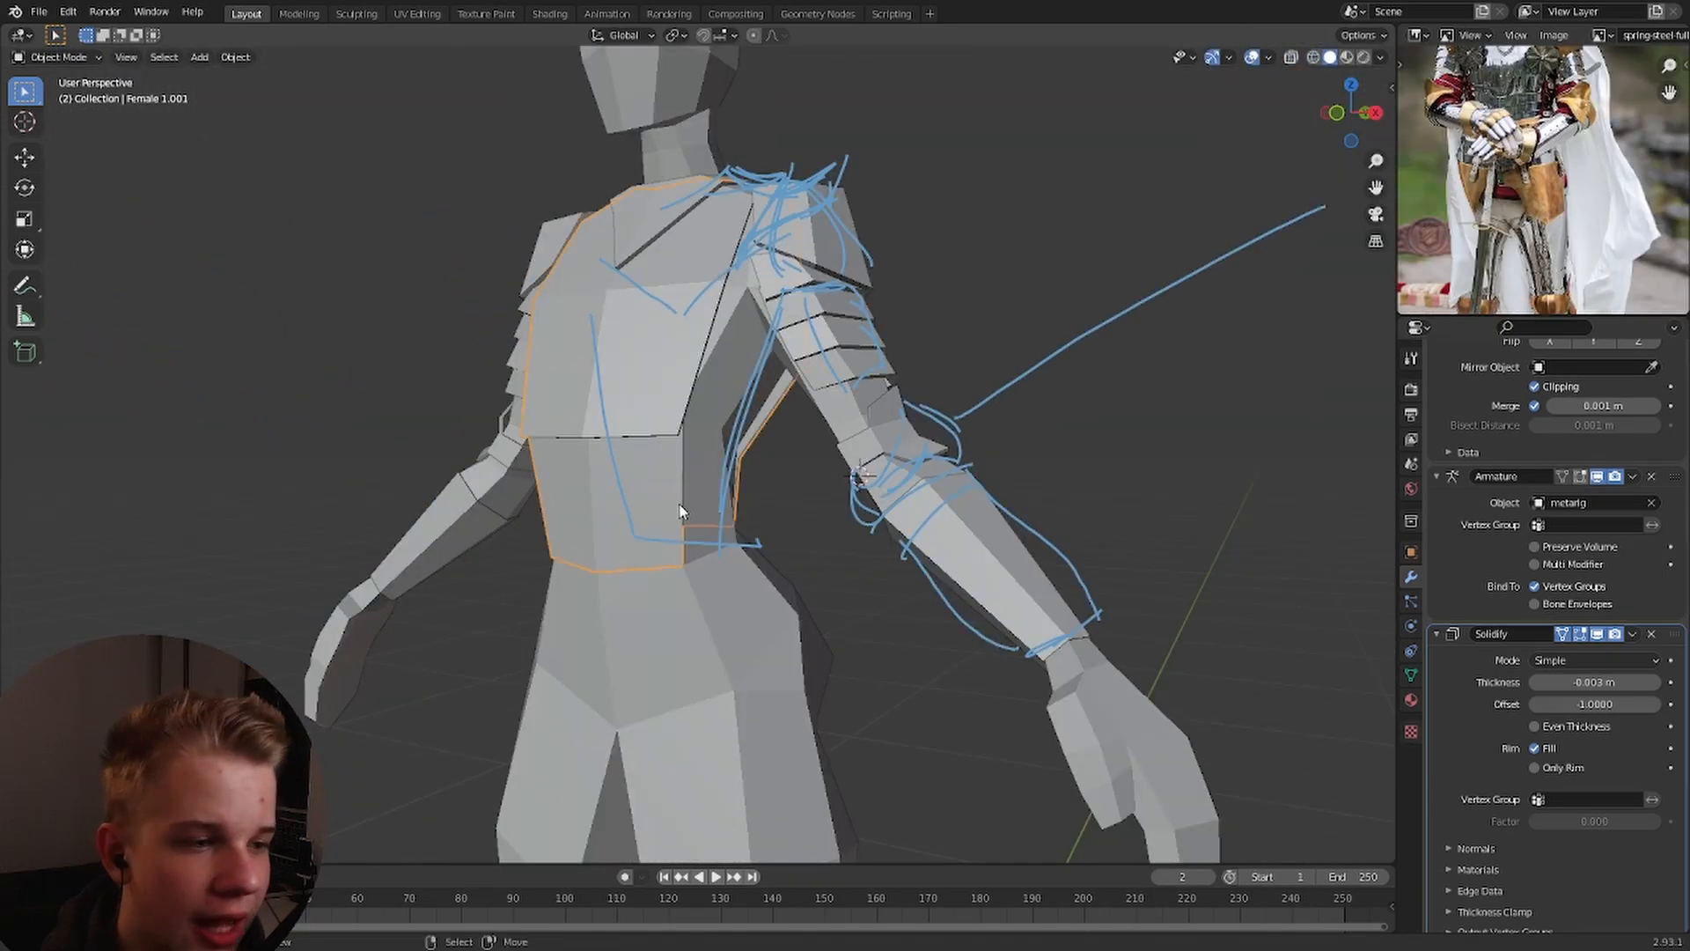
scroll(847, 245, "up", 1)
left_click(843, 229, "shift")
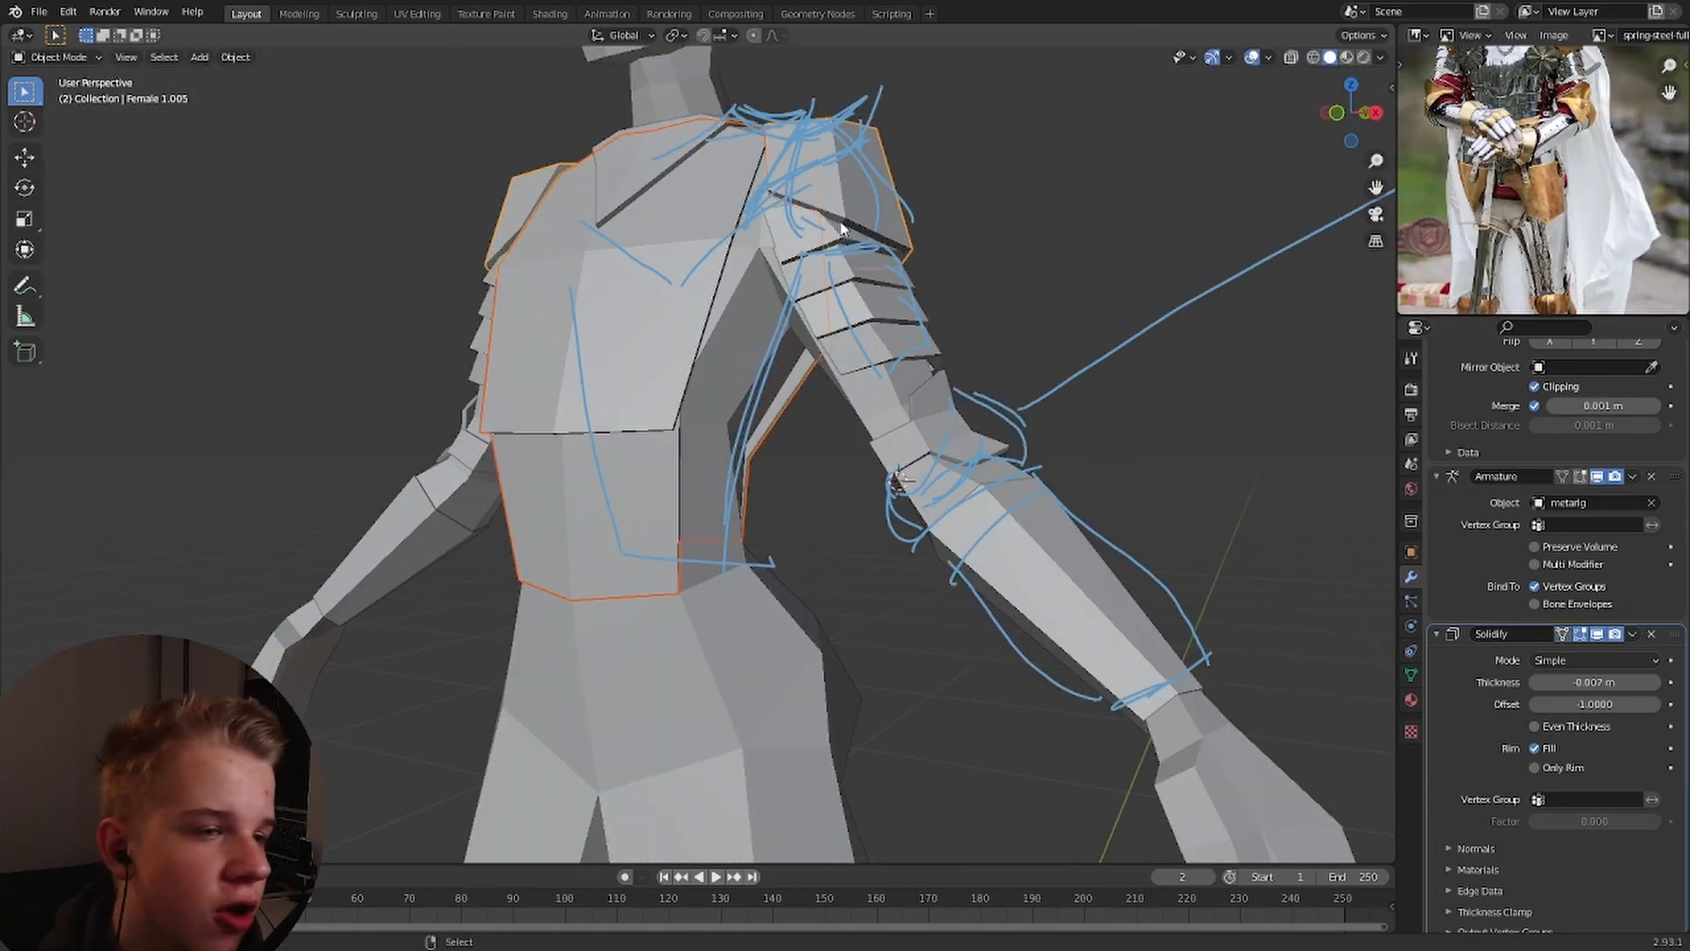
scroll(941, 438, "down", 3)
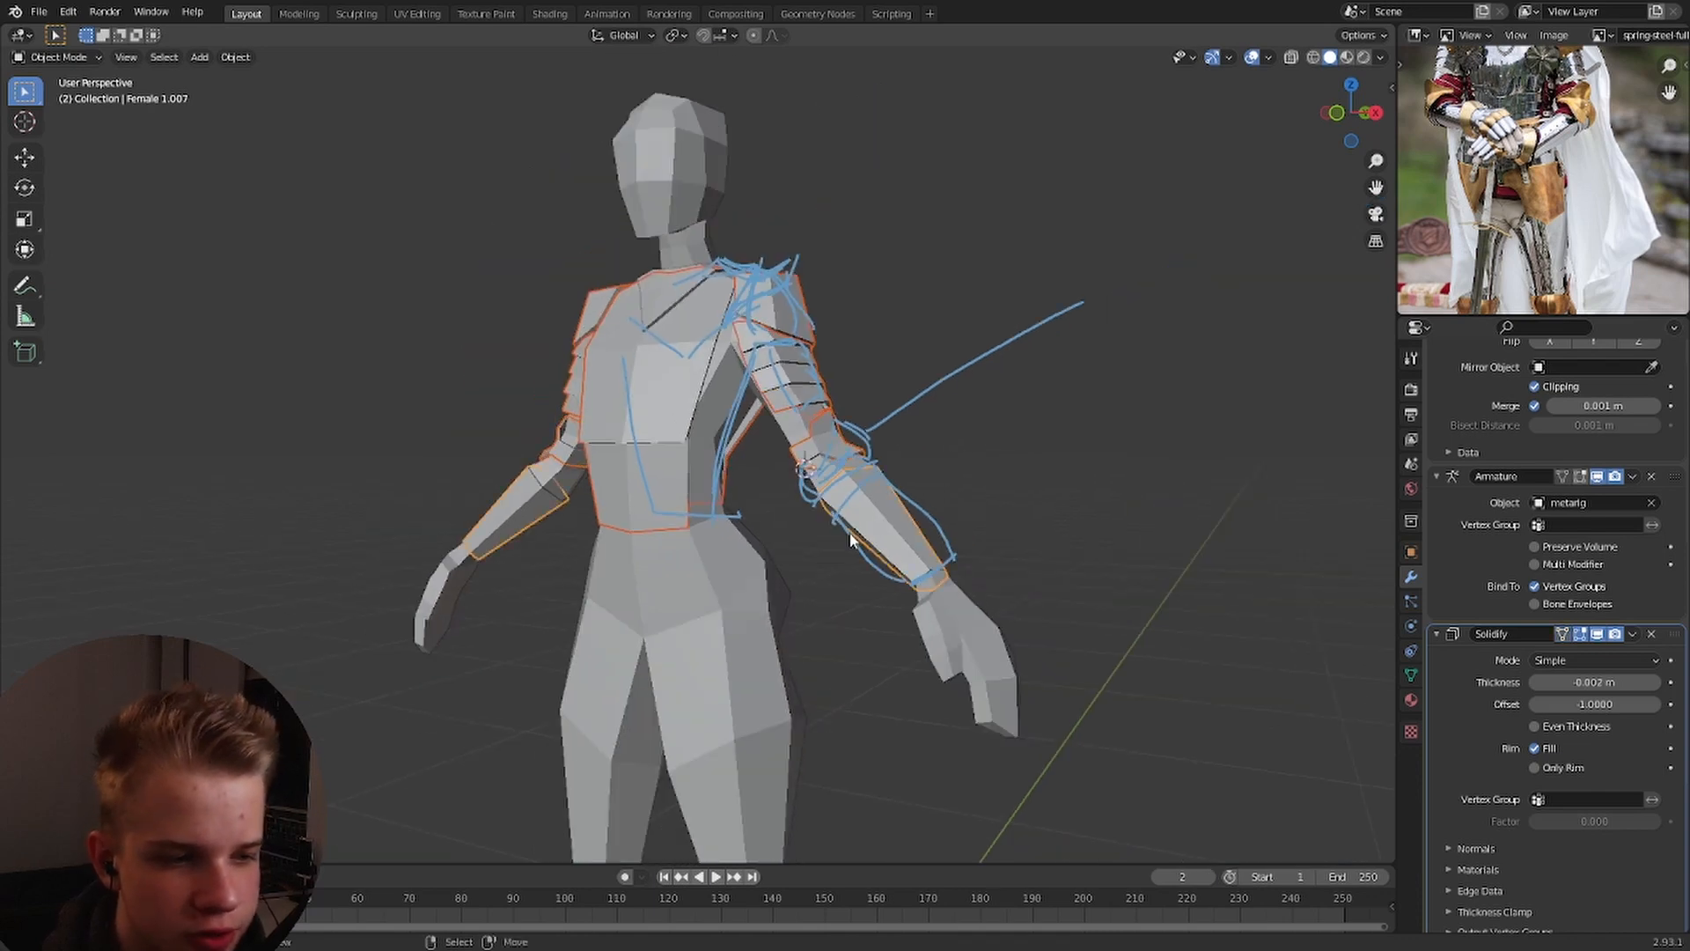
Replace the forearm plate's skin material with a new material that has a grey base colour.
left_click(1411, 699)
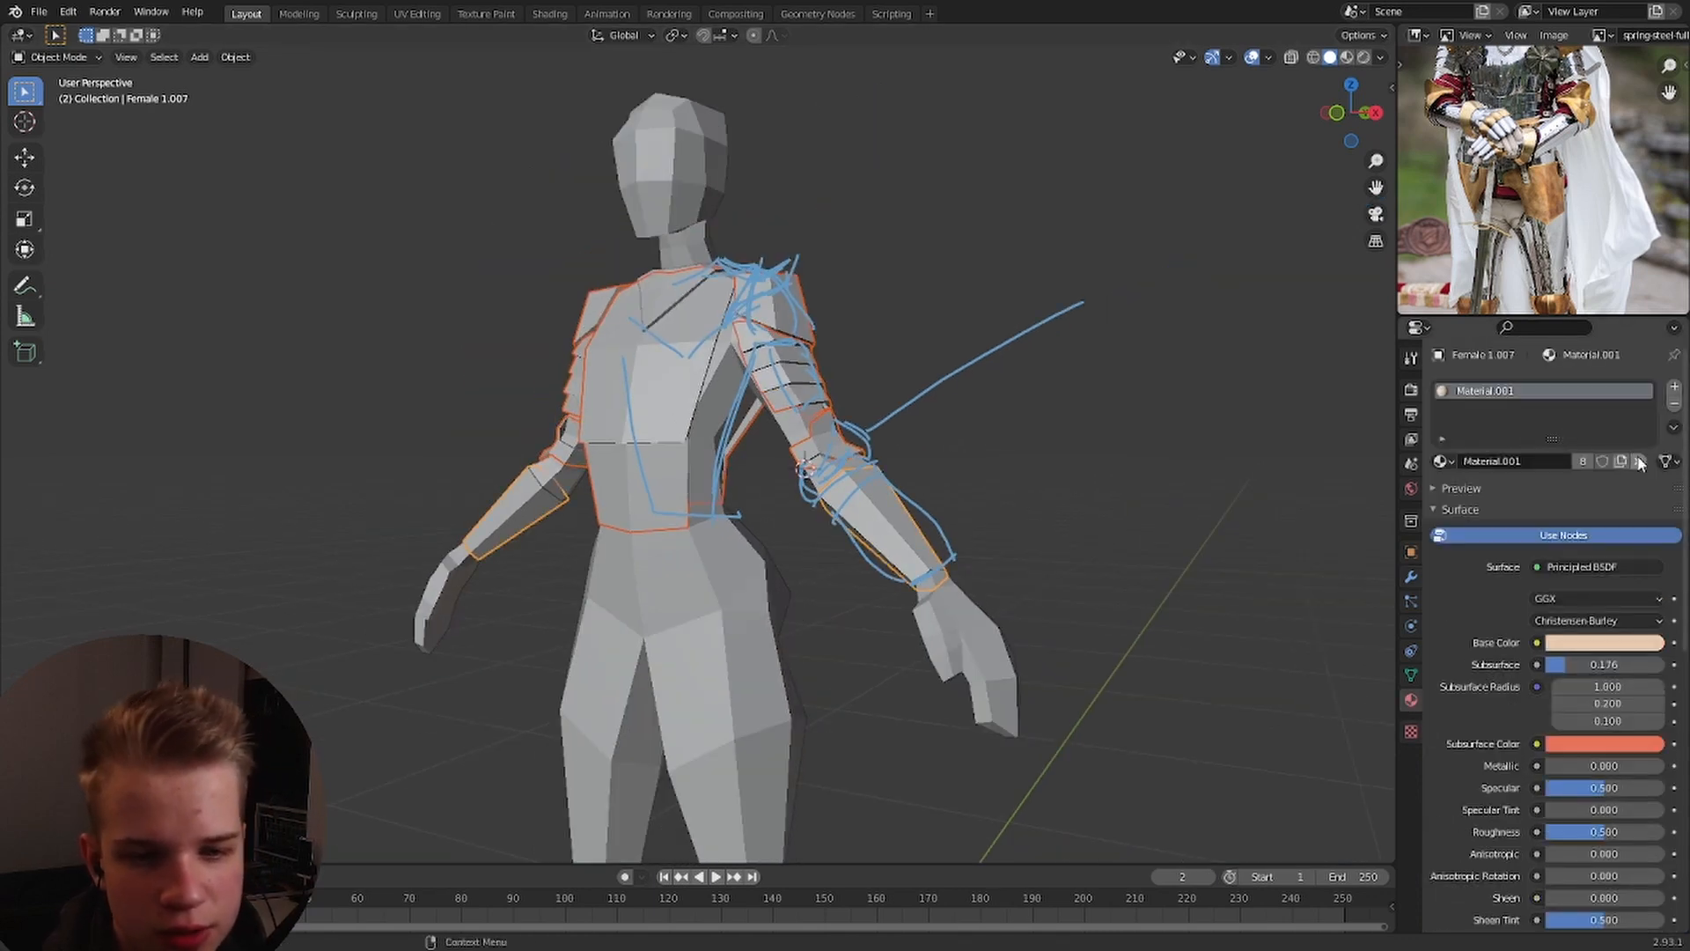
left_click(1638, 461)
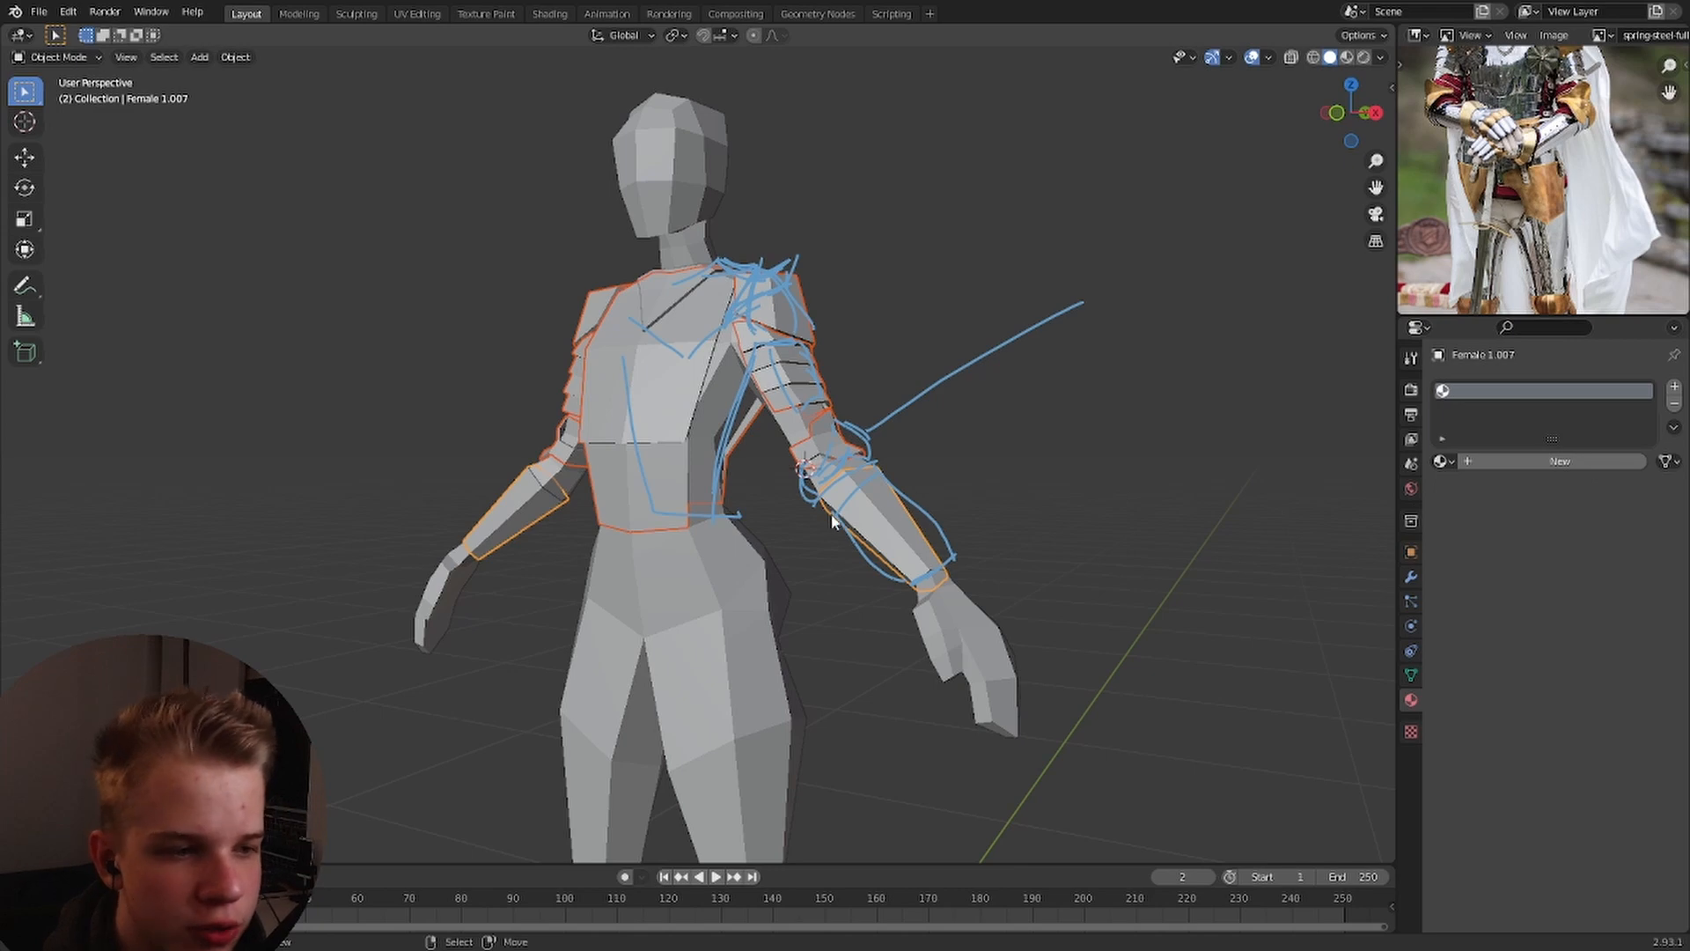
left_click(1501, 461)
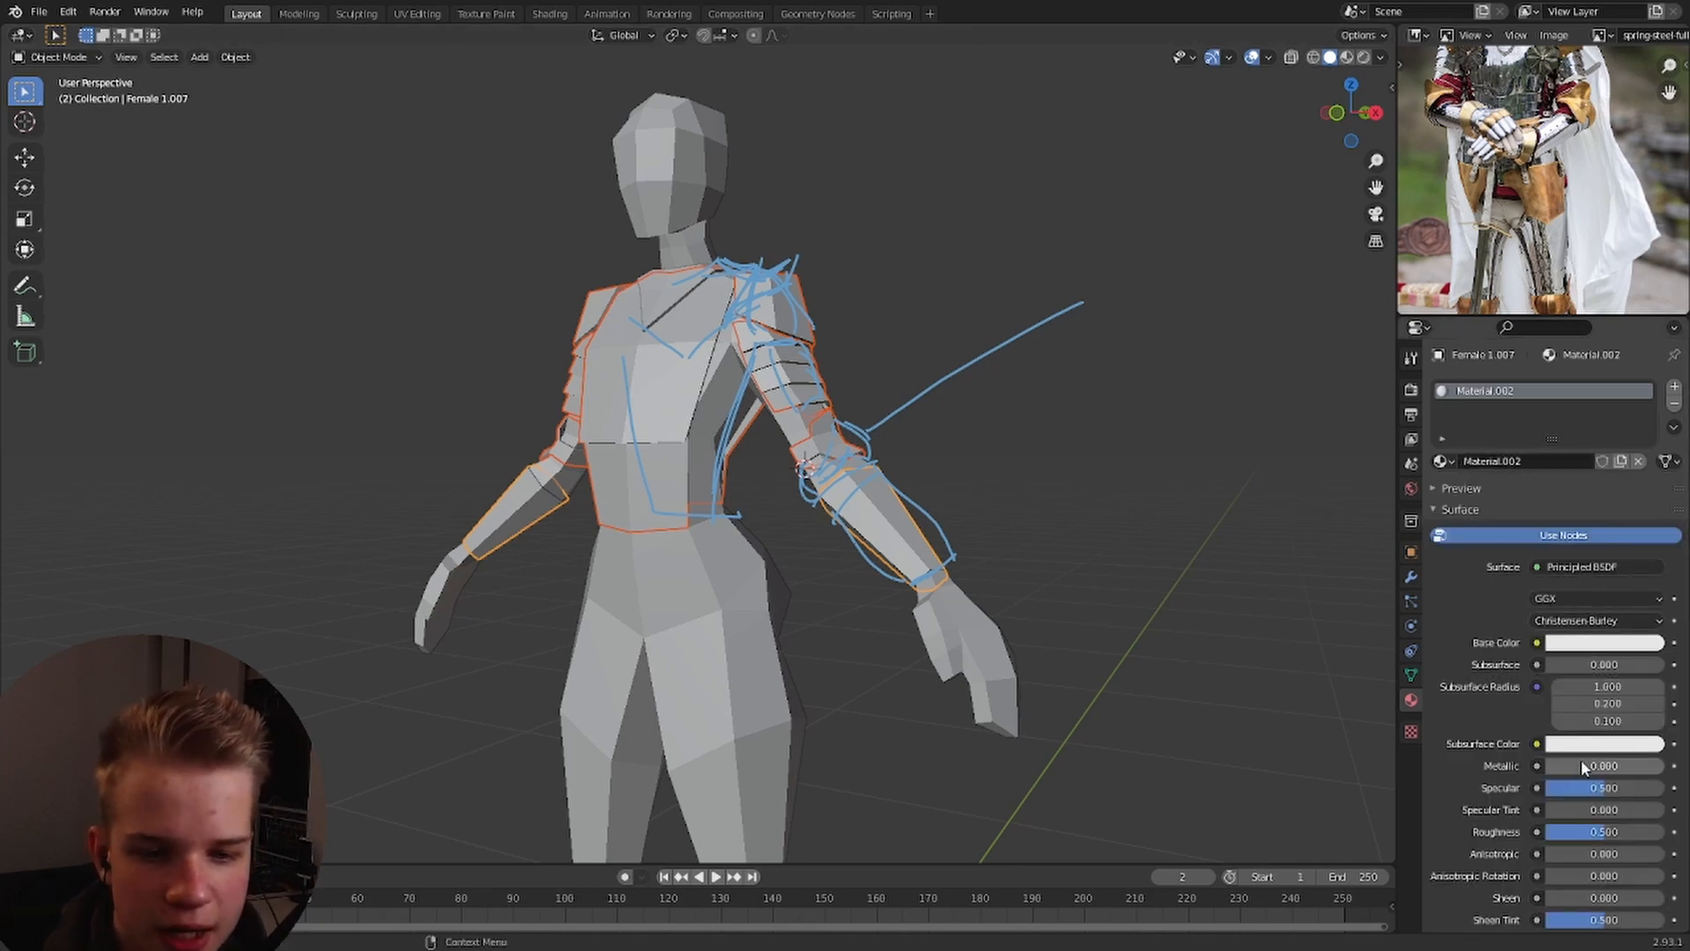
left_click(1584, 641)
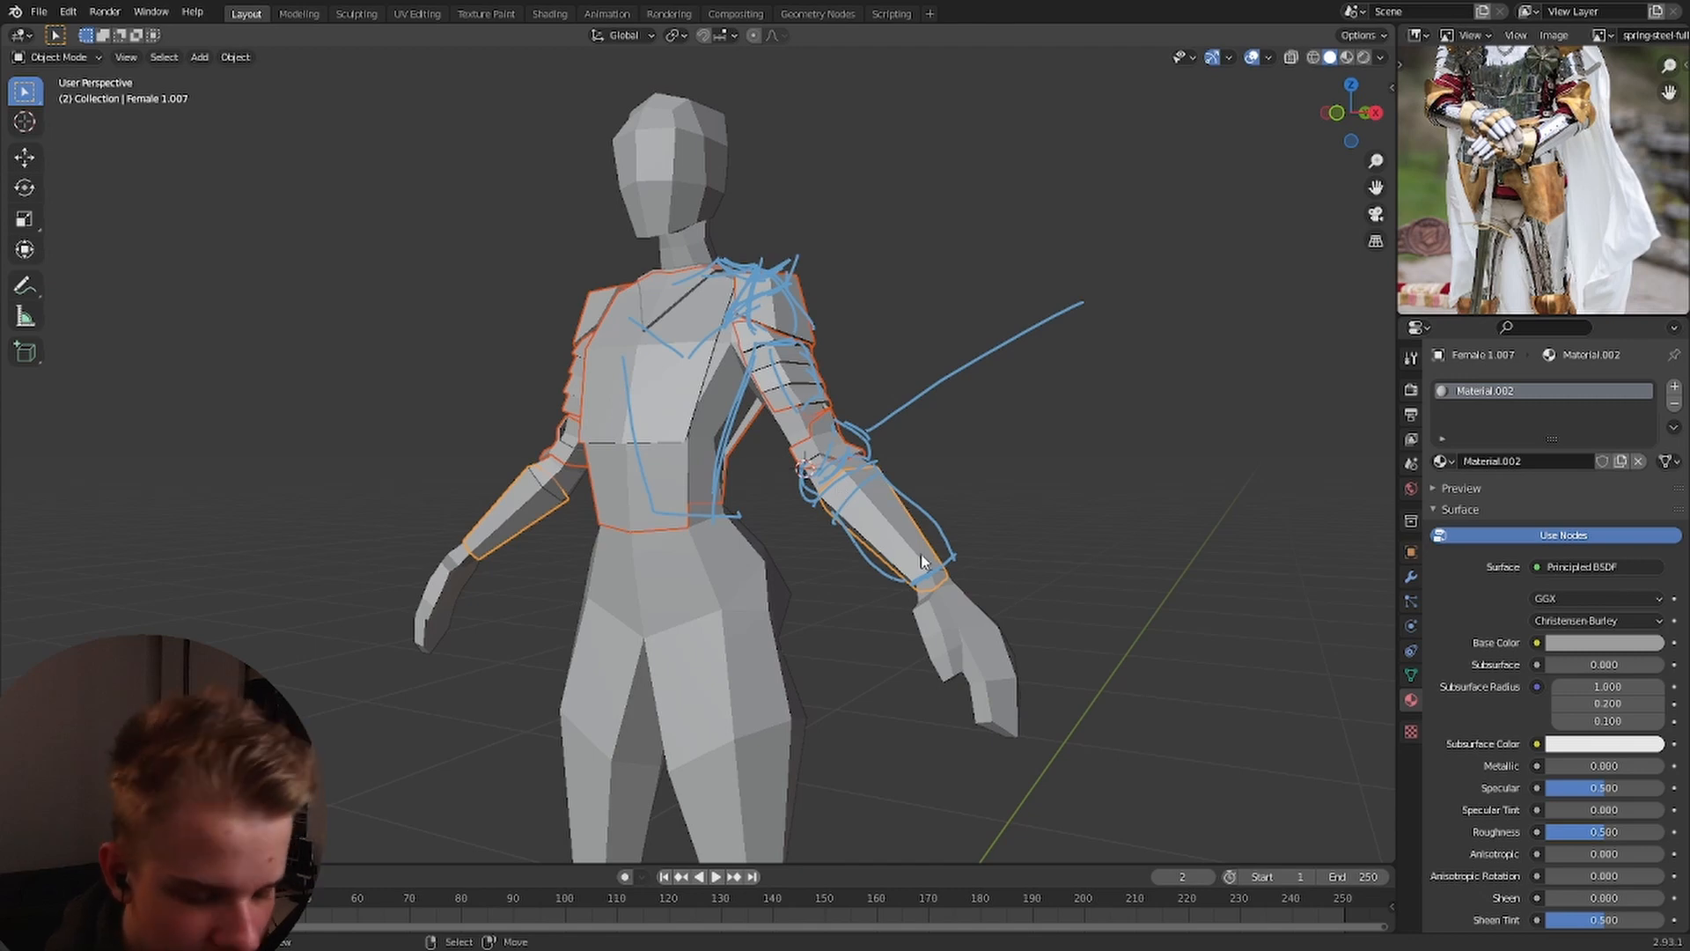
Link the forearm plate's grey material to all the other selected armour pieces.
key("ctrl+l")
key("Down")
key("Down")
key("Return")
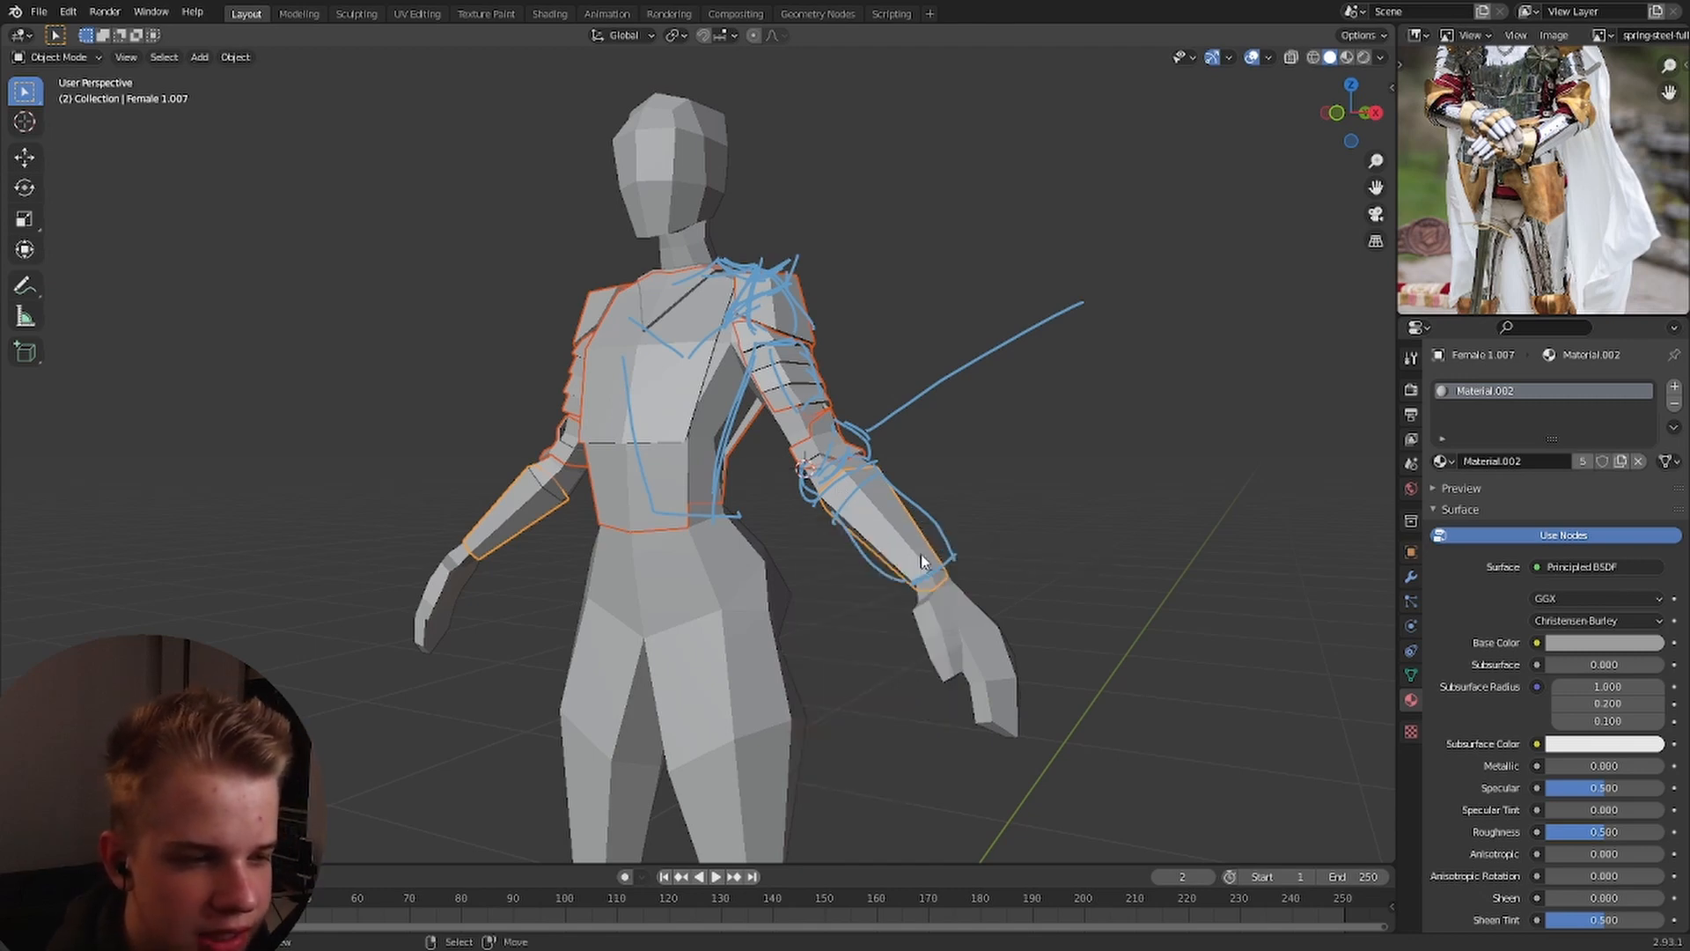
Examine the grey armour against the skin-coloured body in material preview from several angles.
key("z")
key("2")
key("alt+a")
scroll(704, 361, "up", 1)
scroll(704, 361, "down", 2)
middle_click_drag(744, 363, 859, 370)
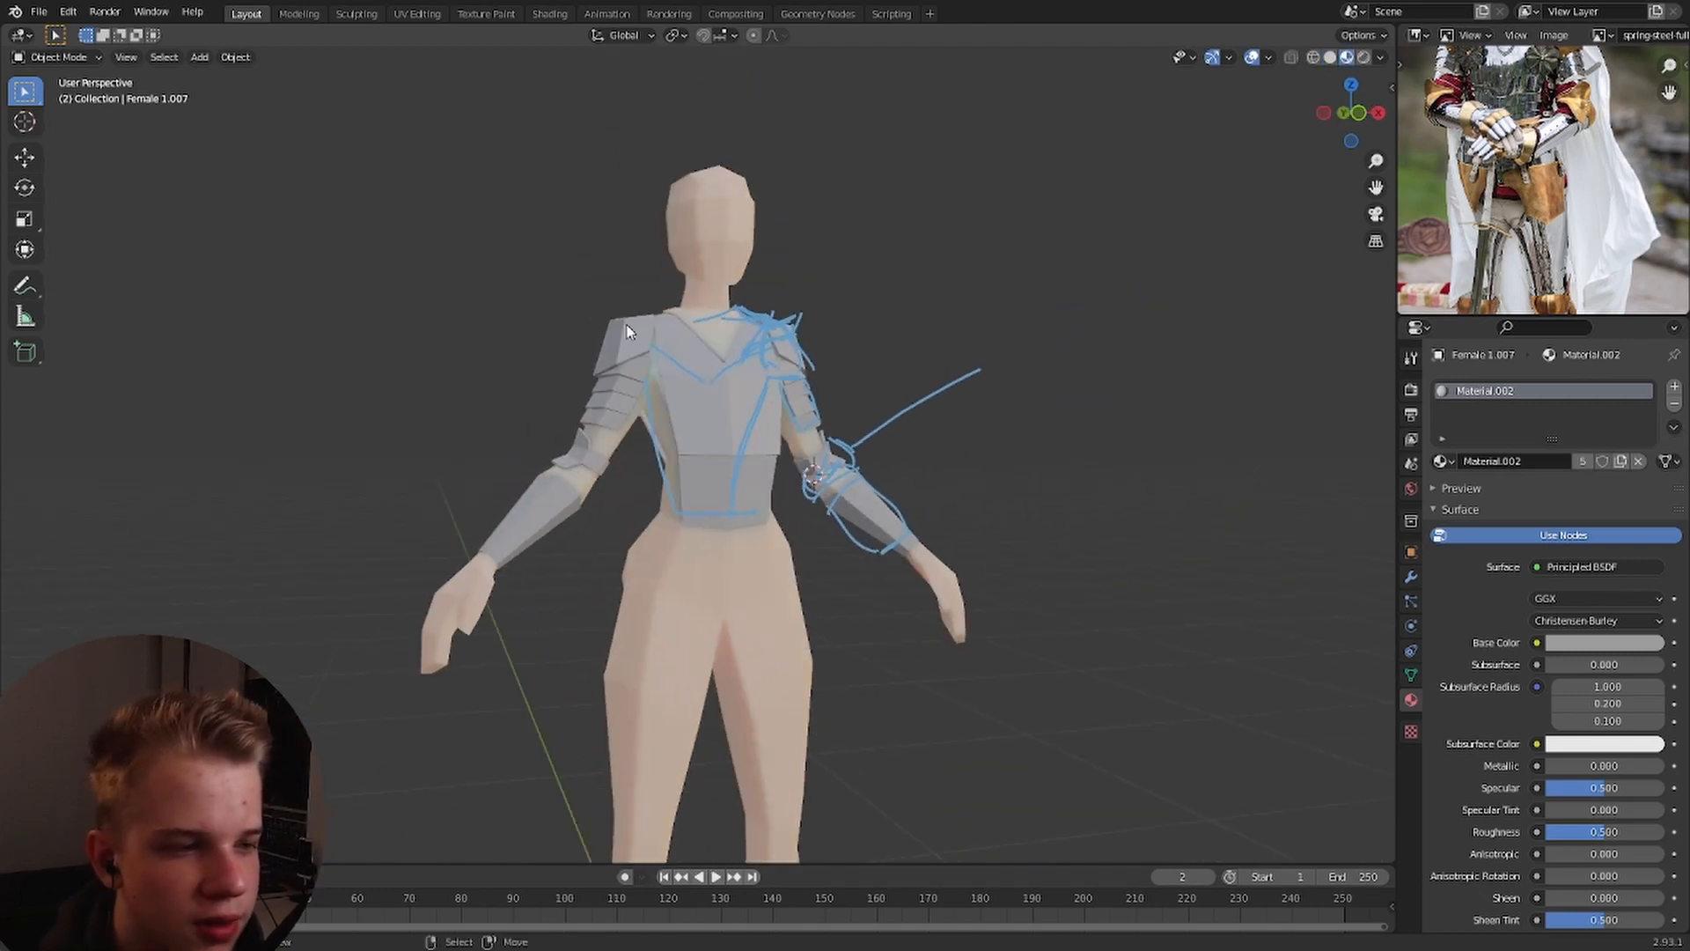
middle_click_drag(478, 402, 409, 457)
middle_click_drag(1083, 449, 984, 392)
scroll(985, 391, "up", 2)
middle_click_drag(590, 387, 764, 374)
key("KP_1")
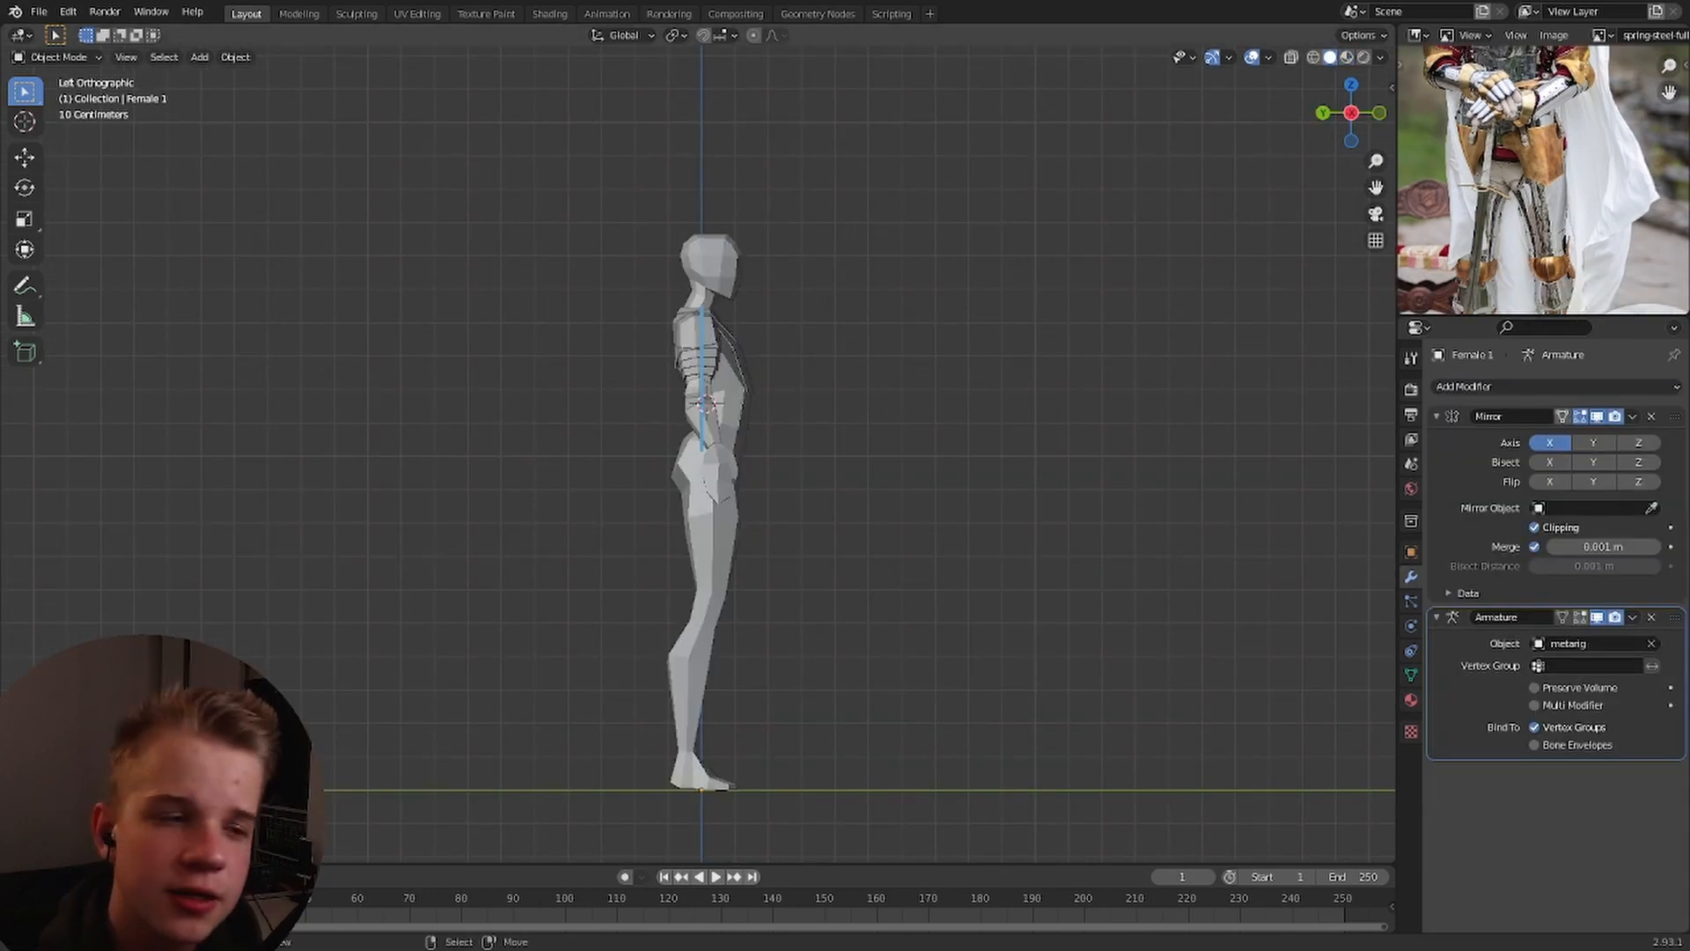
Select the thigh faces from the hip to above the knee on the body mesh in front wireframe view.
middle_click_drag(757, 528, 834, 532)
key("KP_1")
scroll(690, 517, "up", 4)
scroll(691, 518, "up", 2)
key("Tab")
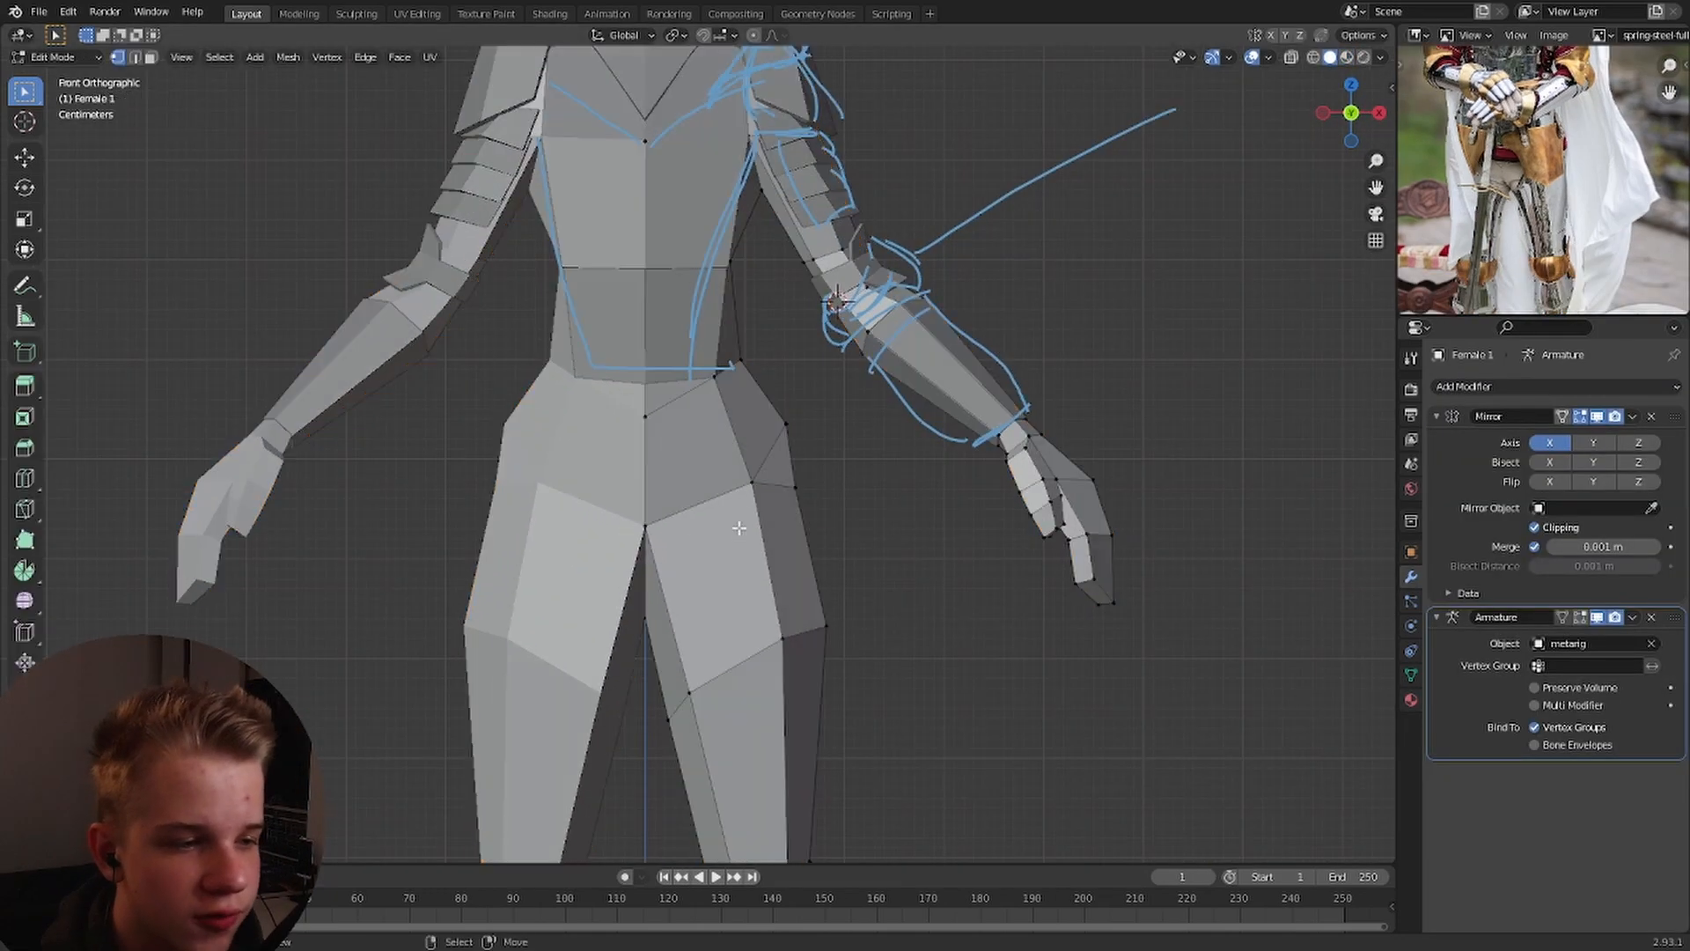
key("shift+z")
scroll(655, 630, "down", 4)
scroll(655, 631, "up", 2)
left_click_drag(633, 710, 819, 529)
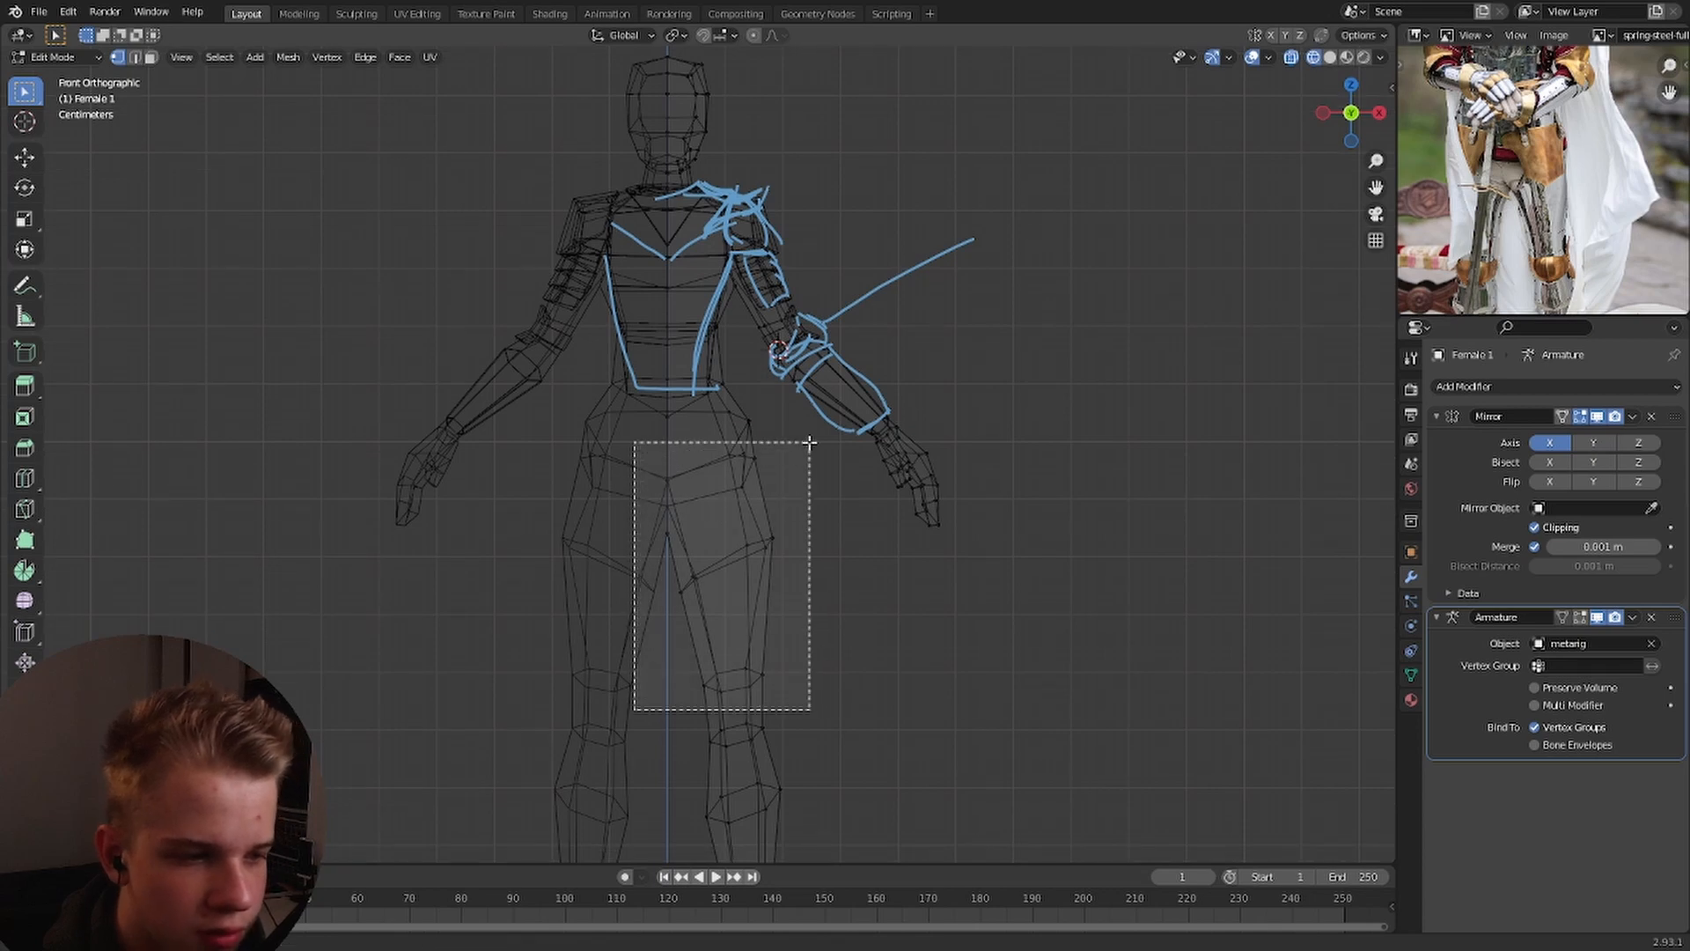
left_click_drag(809, 443, 810, 441)
Check the thigh selection from the side and front, and separate it into its own object.
key("shift+z")
mouse_move(871, 476)
middle_mouse_down()
mouse_move(807, 516)
mouse_move(710, 512)
middle_mouse_up()
key("KP_3")
scroll(720, 491, "up", 4)
key("KP_1")
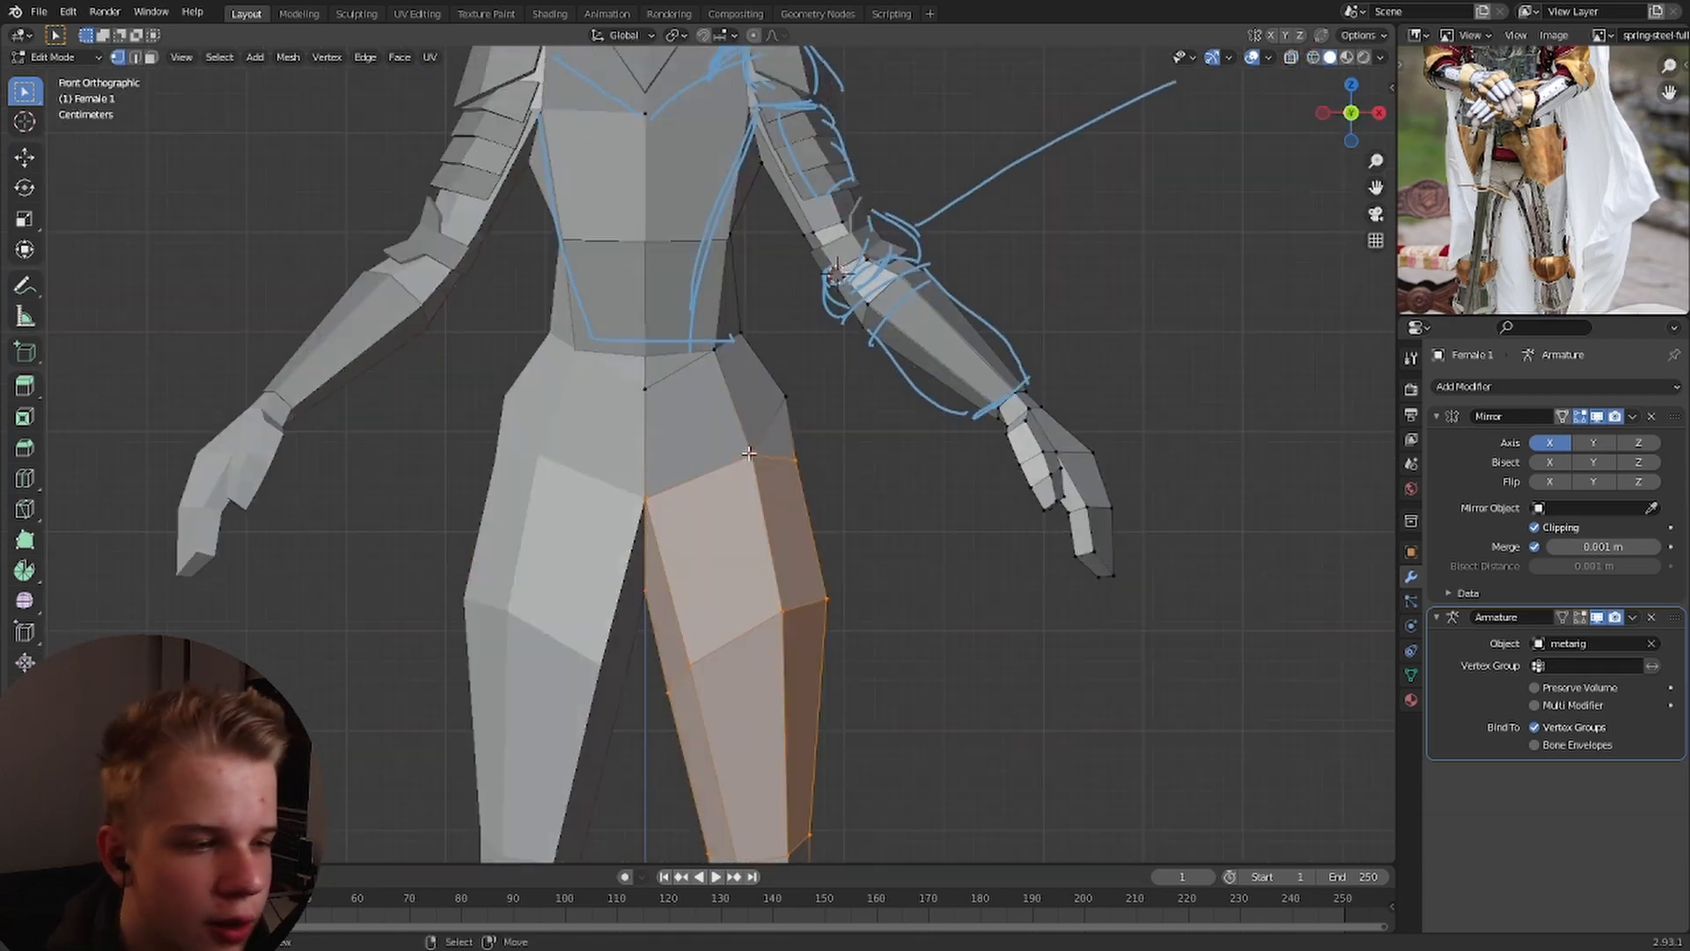
middle_click_drag(884, 546, 880, 490, "shift")
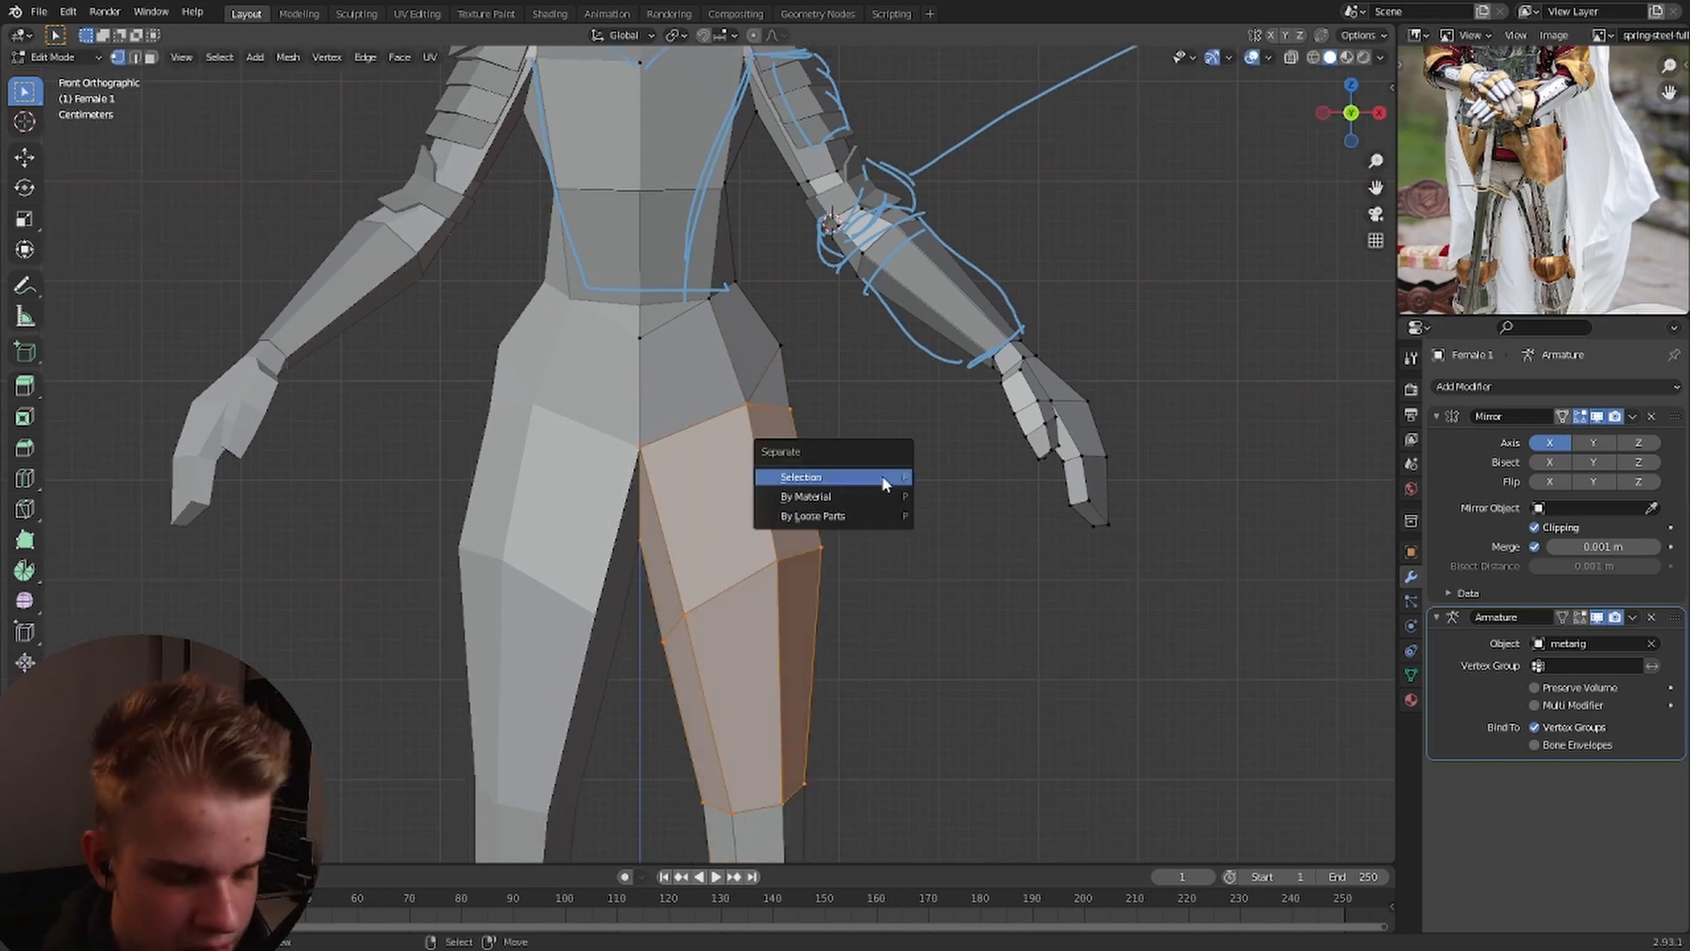
left_click(884, 483)
Add a Solidify modifier to the separated thigh piece and set its thickness to -0.007 m.
key("Tab")
left_click(783, 525)
left_click(1487, 388)
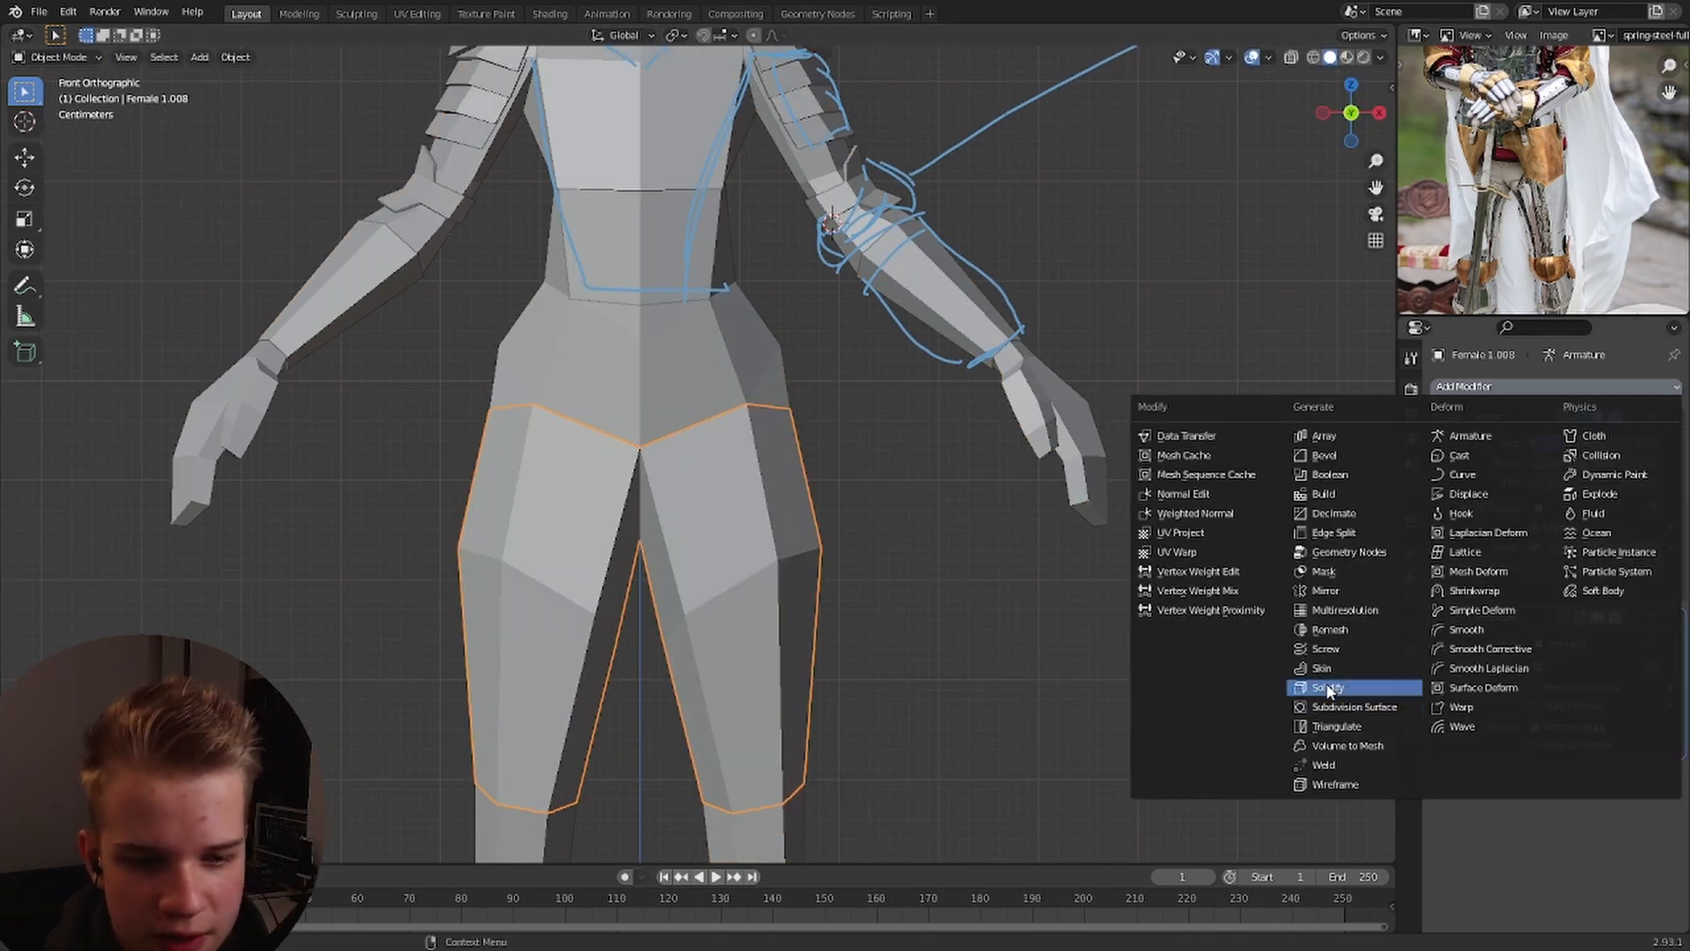
left_click(1327, 688)
left_click_drag(1594, 822, 1576, 822)
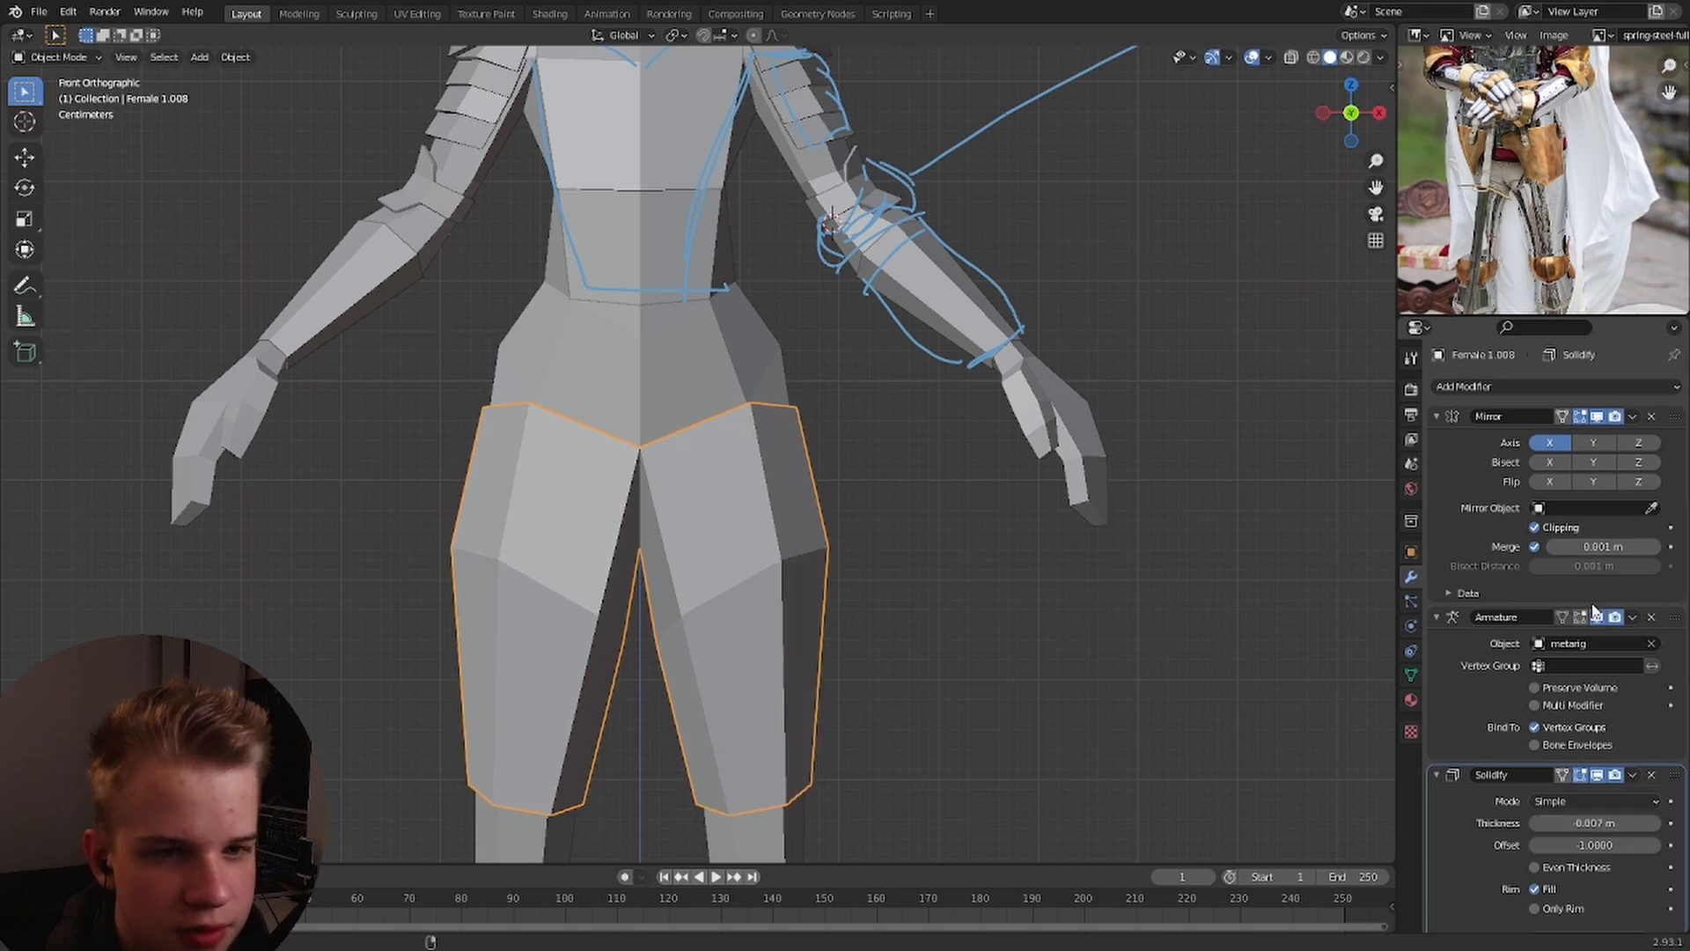
key("alt+a")
middle_click_drag(636, 524, 822, 472)
Replace the thigh plates' skin material with the grey Material.002.
key("z")
left_click(798, 551)
key("z")
mouse_move(798, 551)
middle_mouse_down()
mouse_move(687, 622)
mouse_move(786, 537)
middle_mouse_up()
left_click(784, 625)
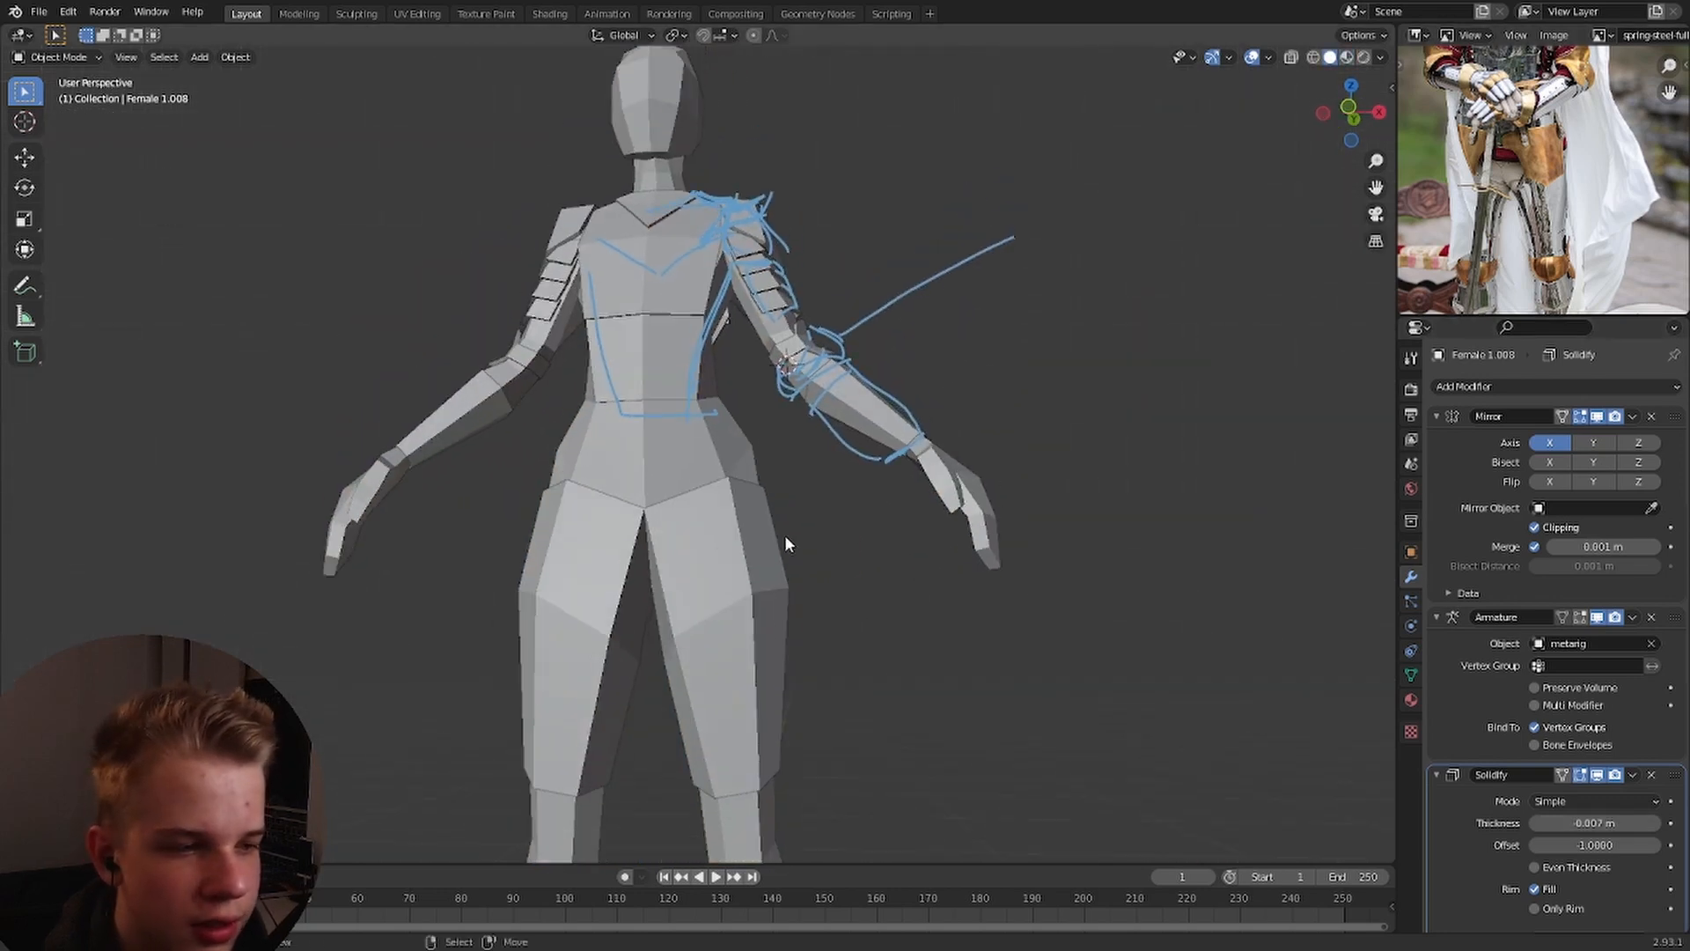
left_click(785, 540)
left_click(1411, 700)
left_click(1441, 461)
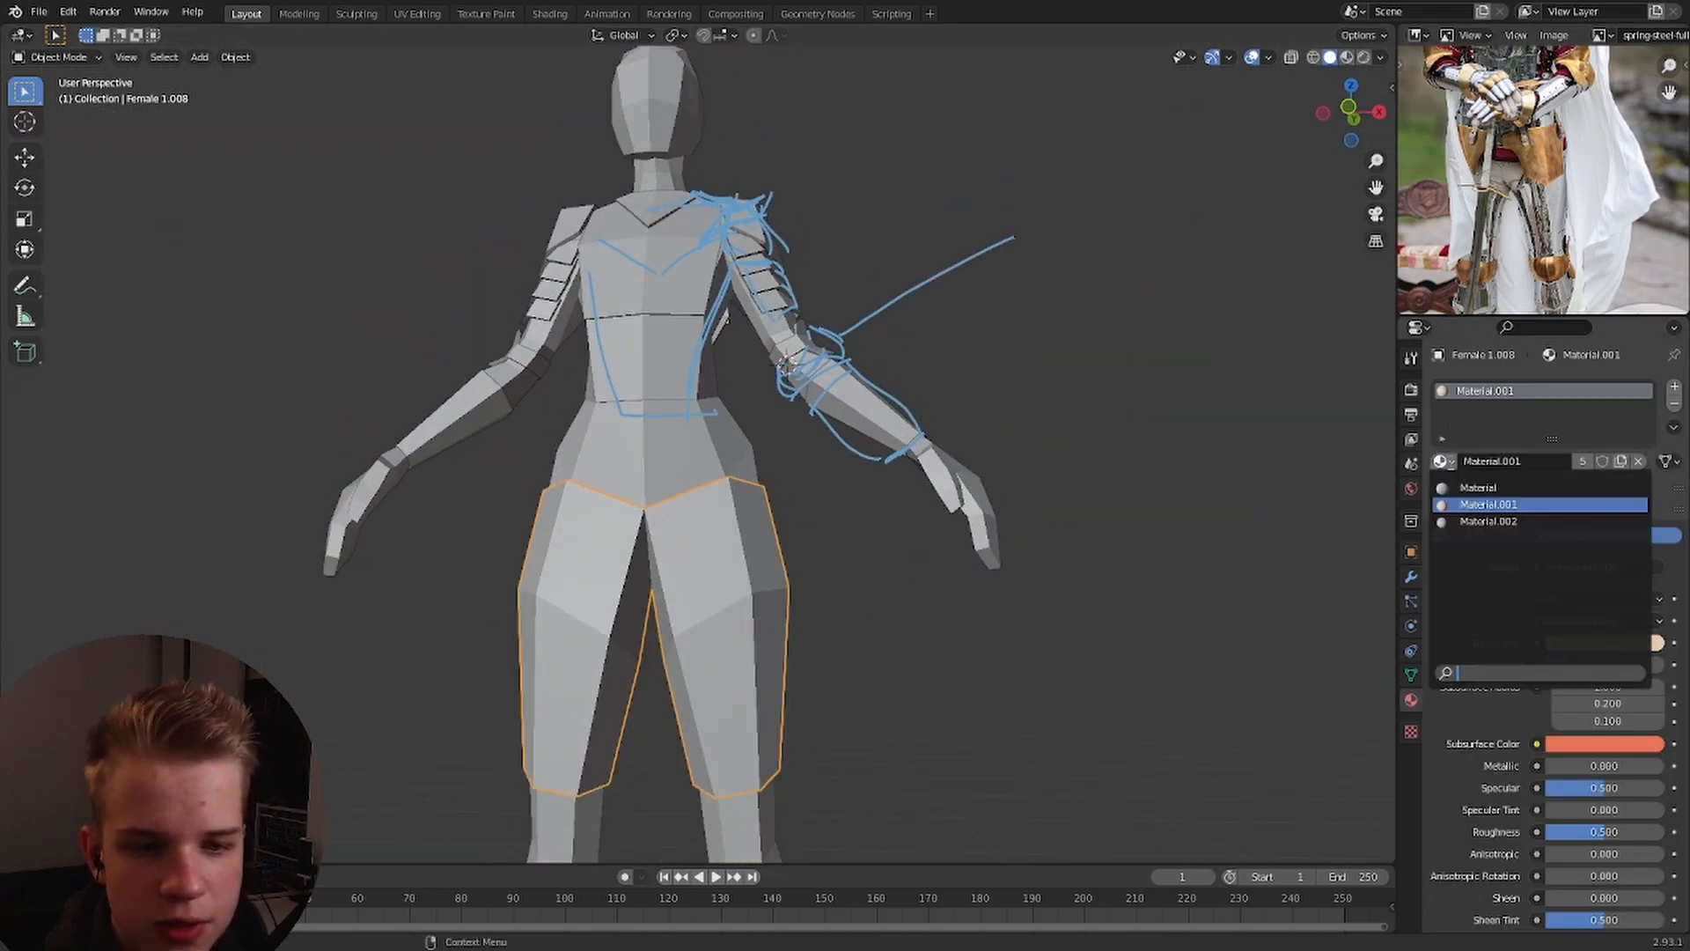
left_click(1488, 521)
Show the model in material preview and set the grey armour material's Metallic value to 1.000.
key("alt+a")
key("z")
left_click(699, 421)
scroll(758, 472, "up", 2)
middle_click_drag(758, 472, 837, 535)
scroll(837, 535, "down", 2)
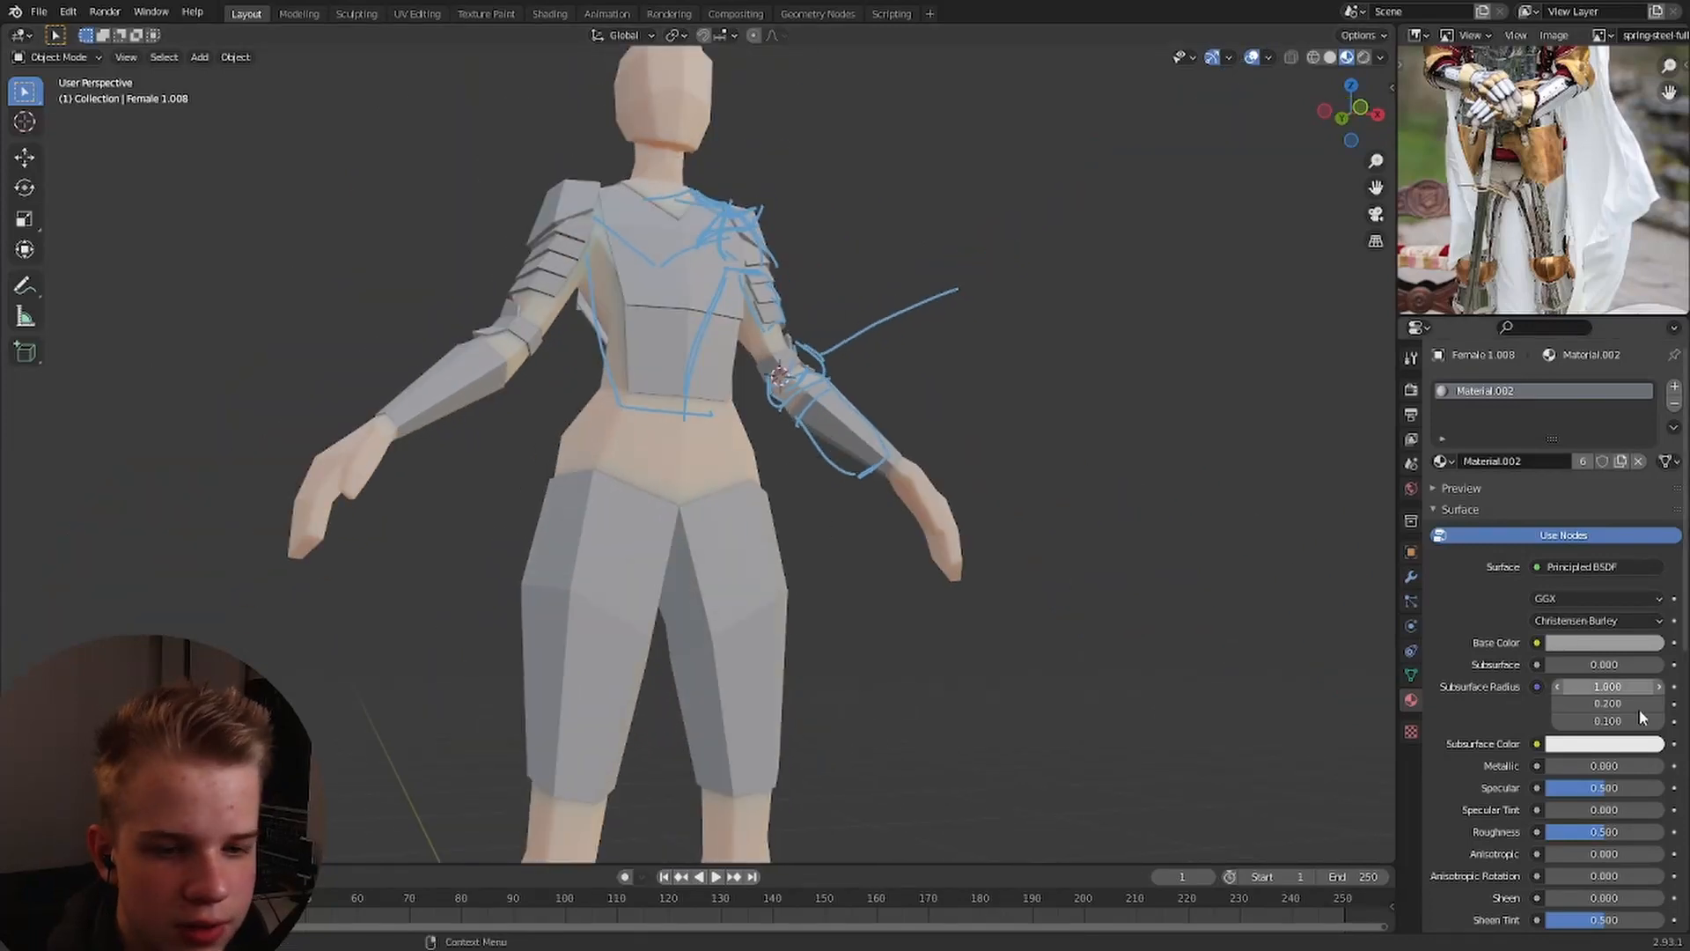
left_click_drag(1564, 767, 1680, 768)
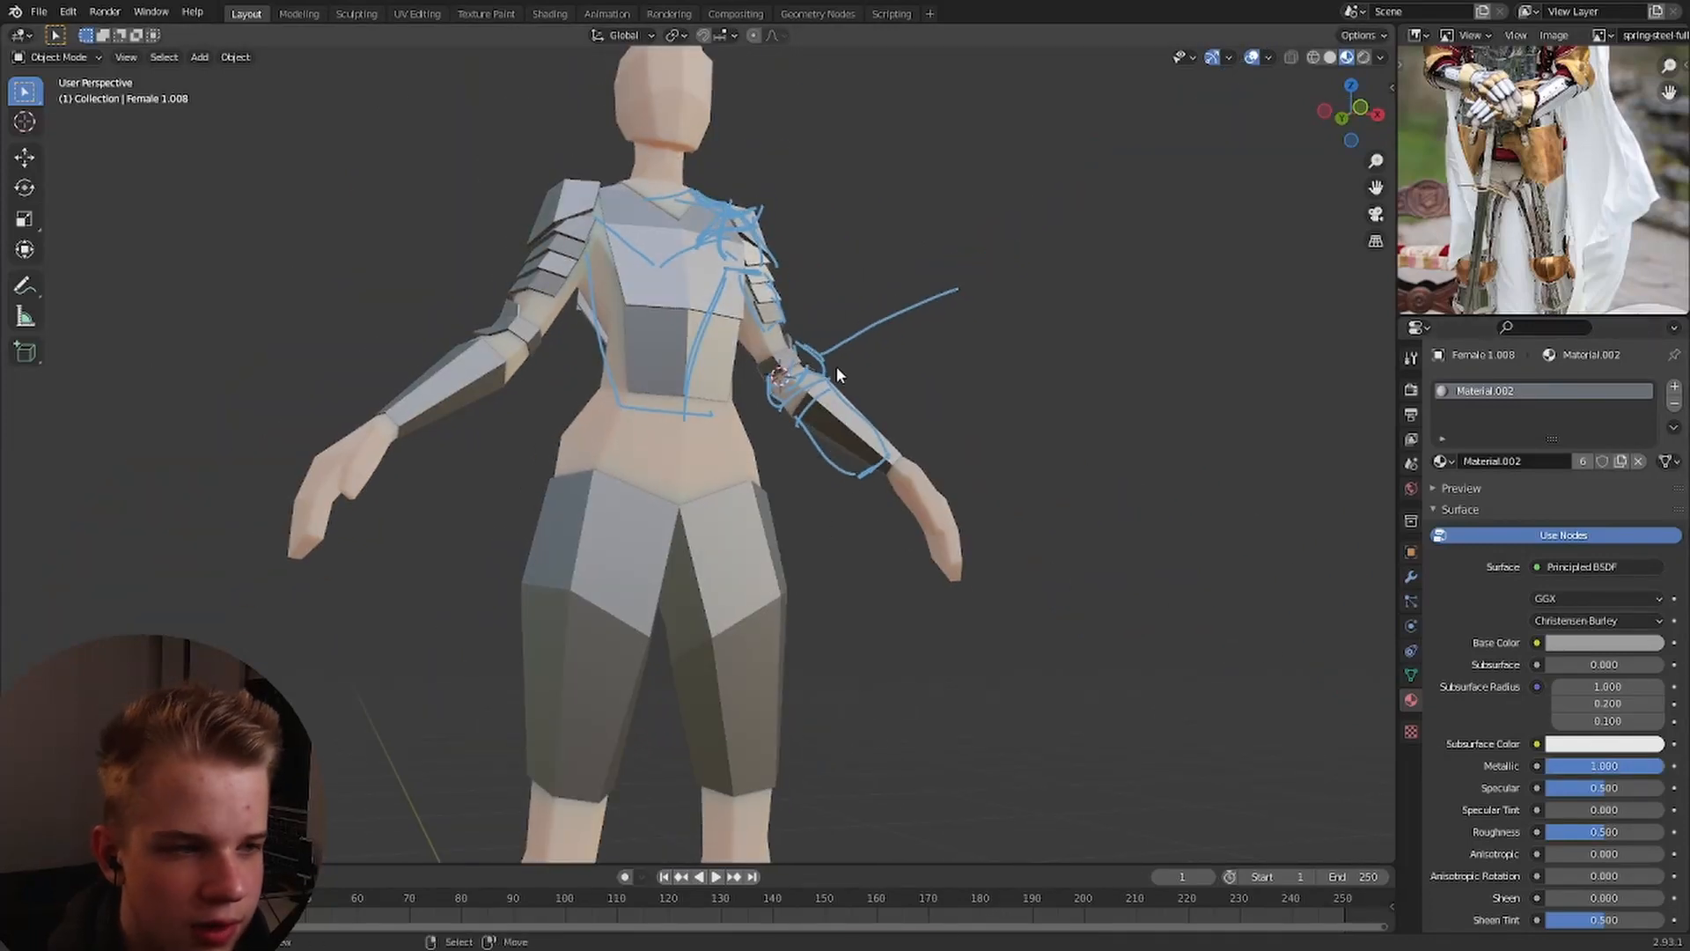
Inspect the metallic armour from the side and front, and compare it with the upper body of the knight reference photo.
middle_click_drag(836, 366, 791, 513)
scroll(796, 493, "up", 5)
scroll(791, 512, "down", 3)
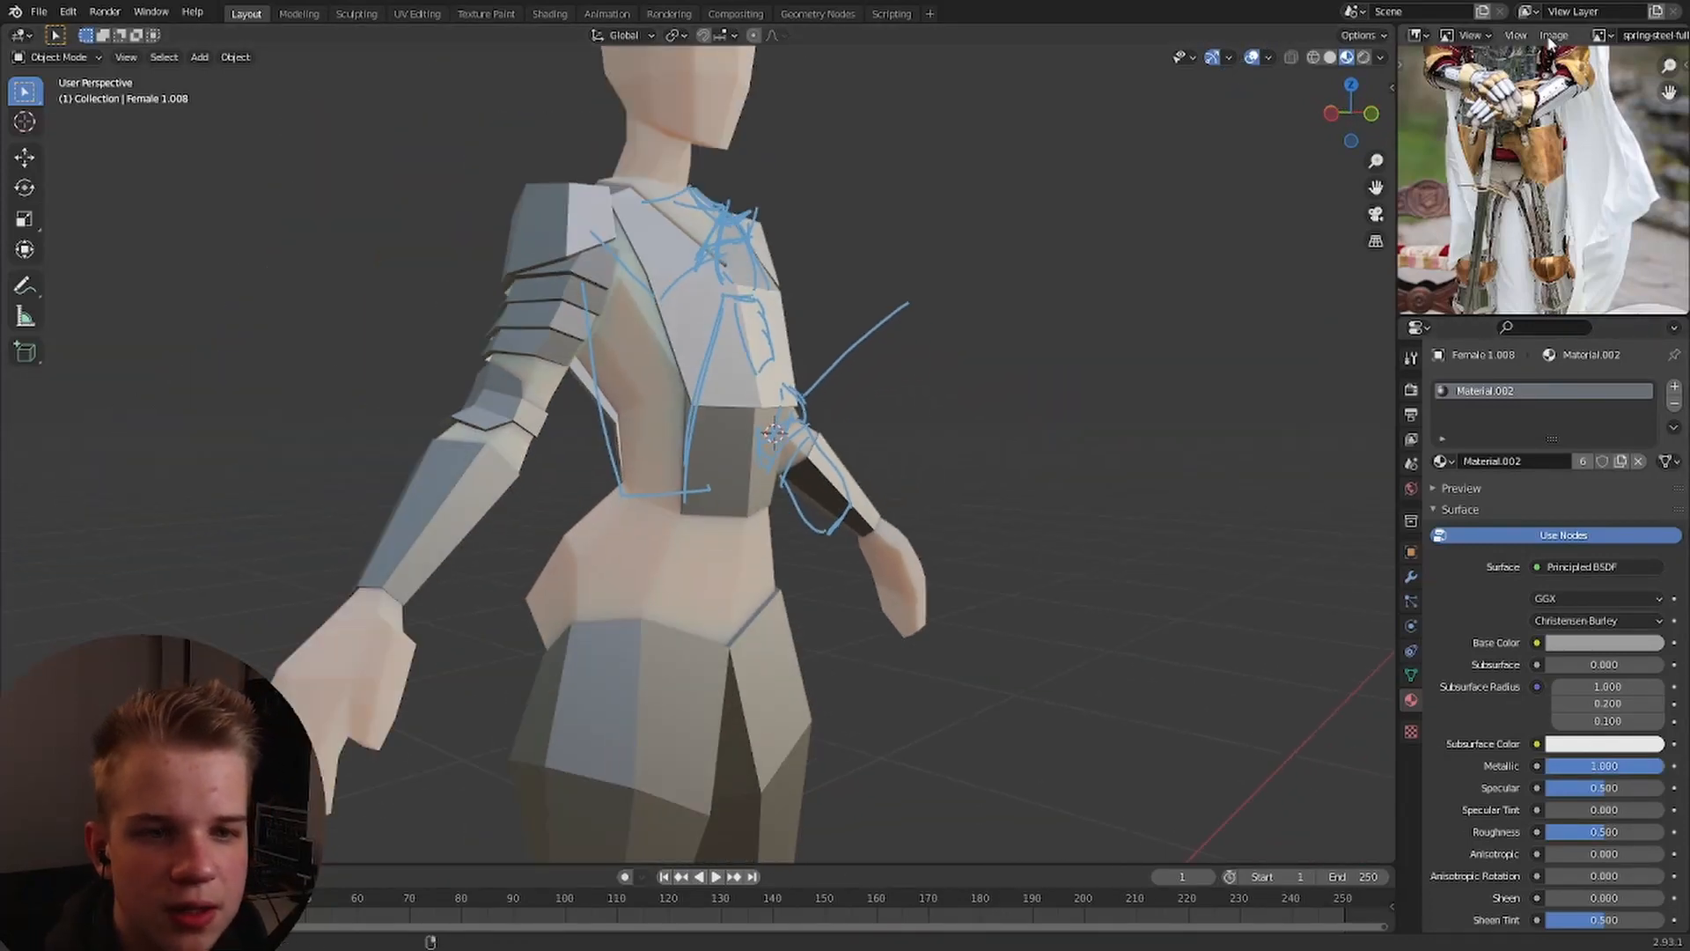
middle_click_drag(1528, 176, 1479, 280)
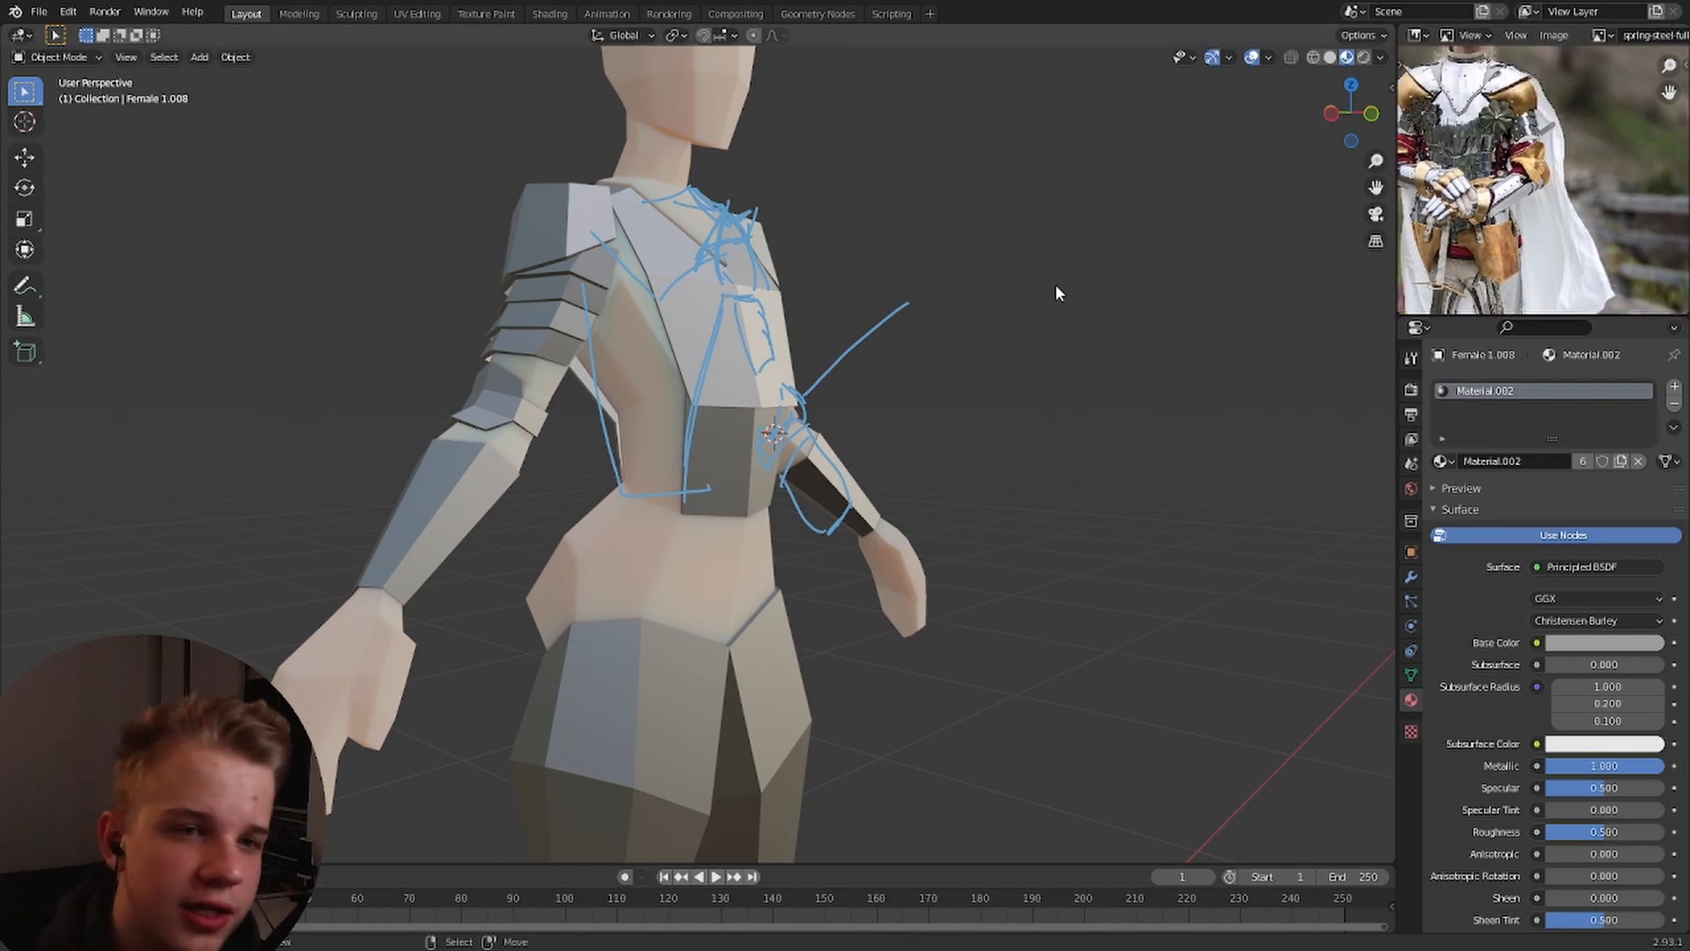
middle_click_drag(1057, 292, 940, 399)
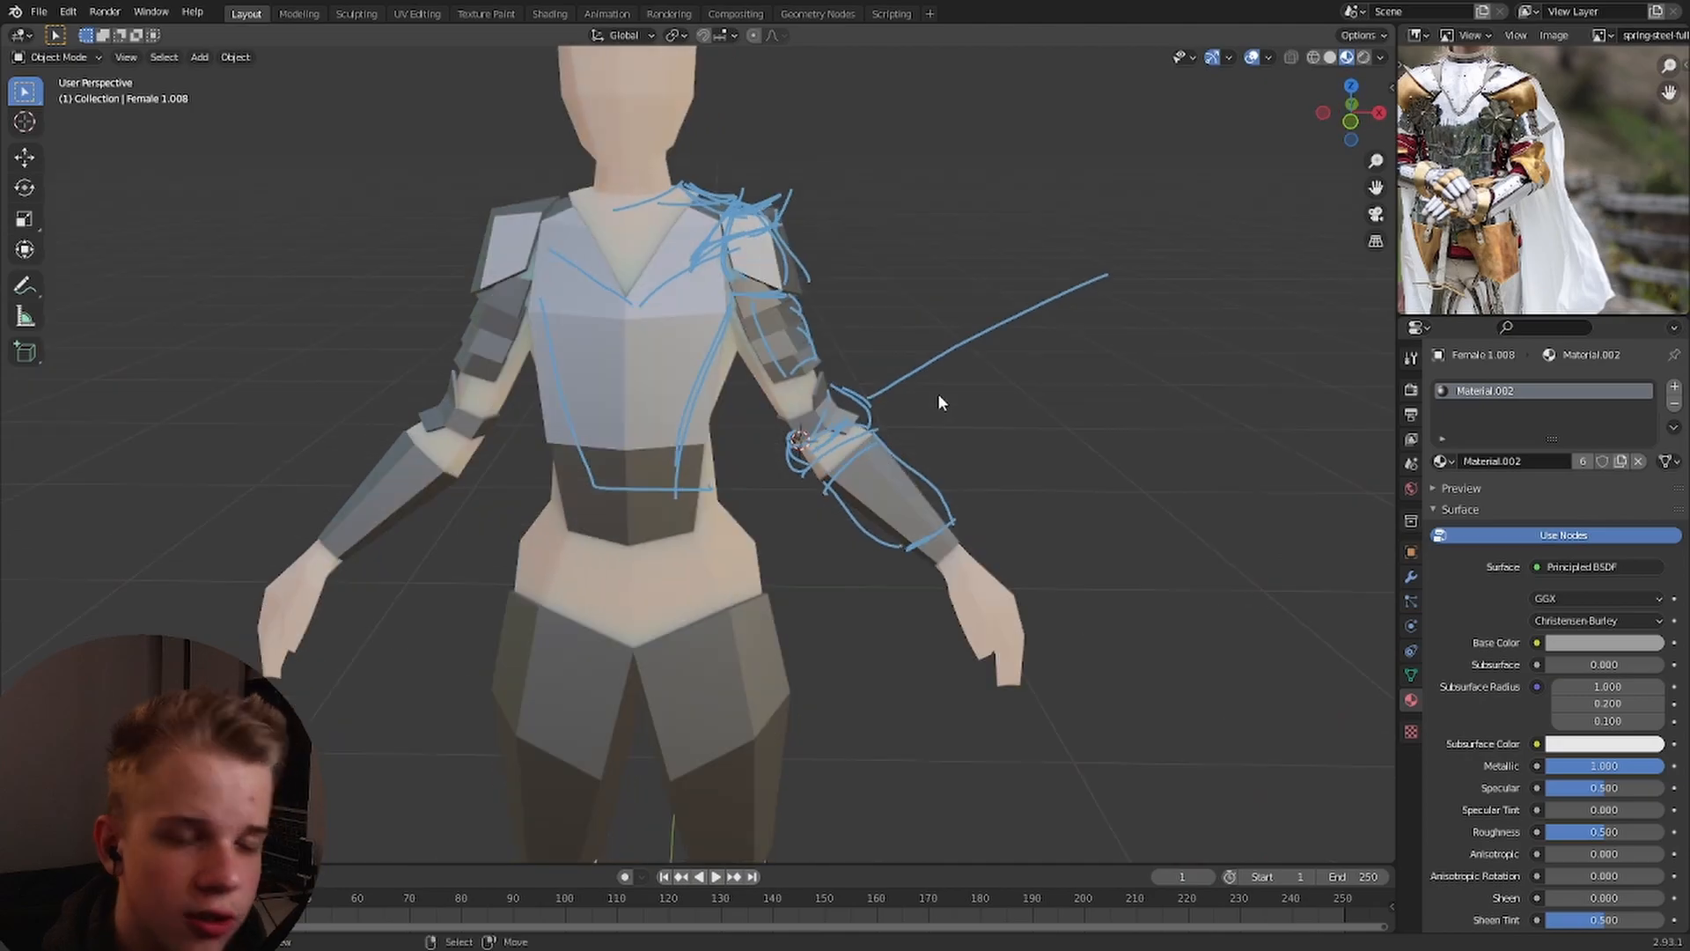